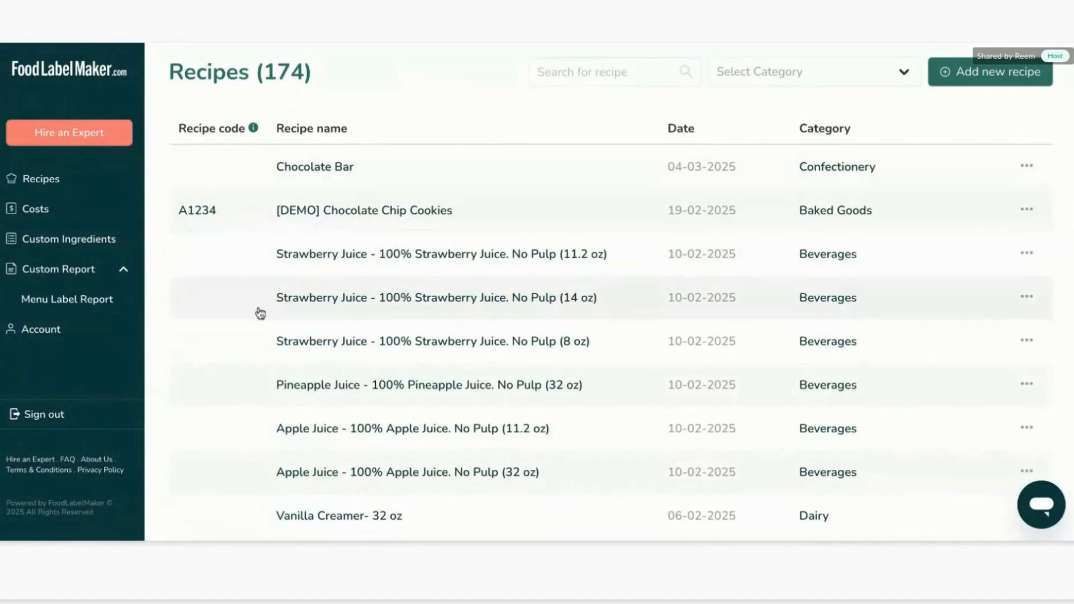
# Browse the Costs, Custom Ingredients and Recipes pages.
pyautogui.click(96, 209)
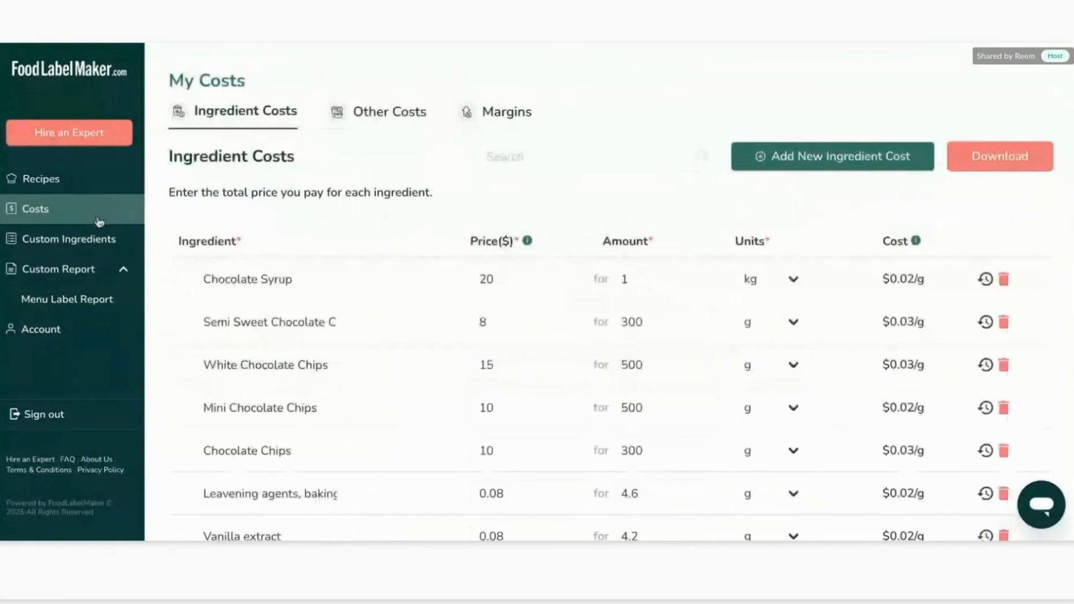
pyautogui.click(98, 250)
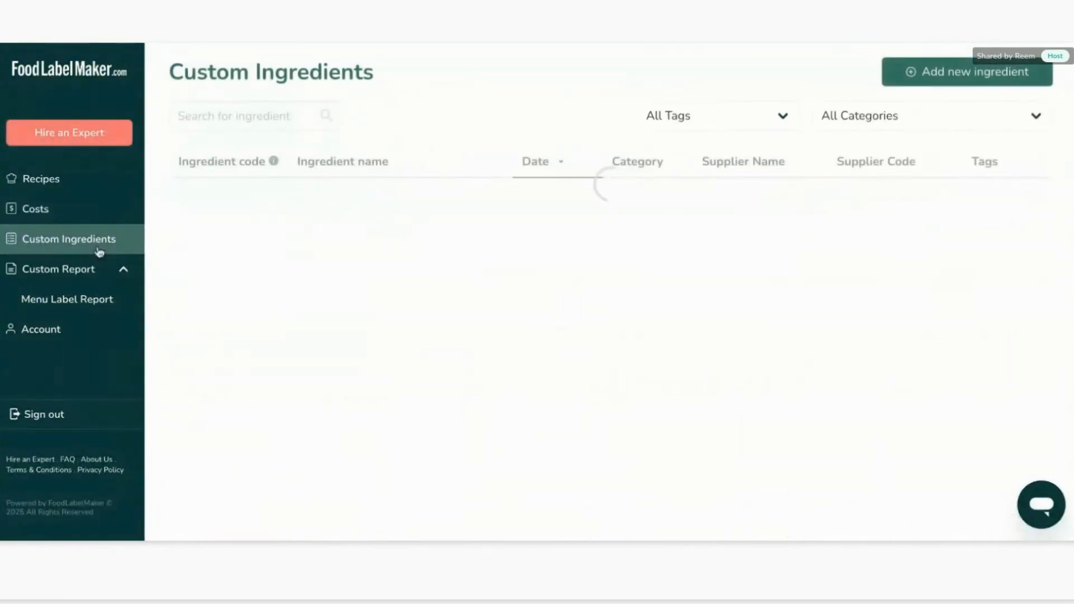
pyautogui.click(79, 181)
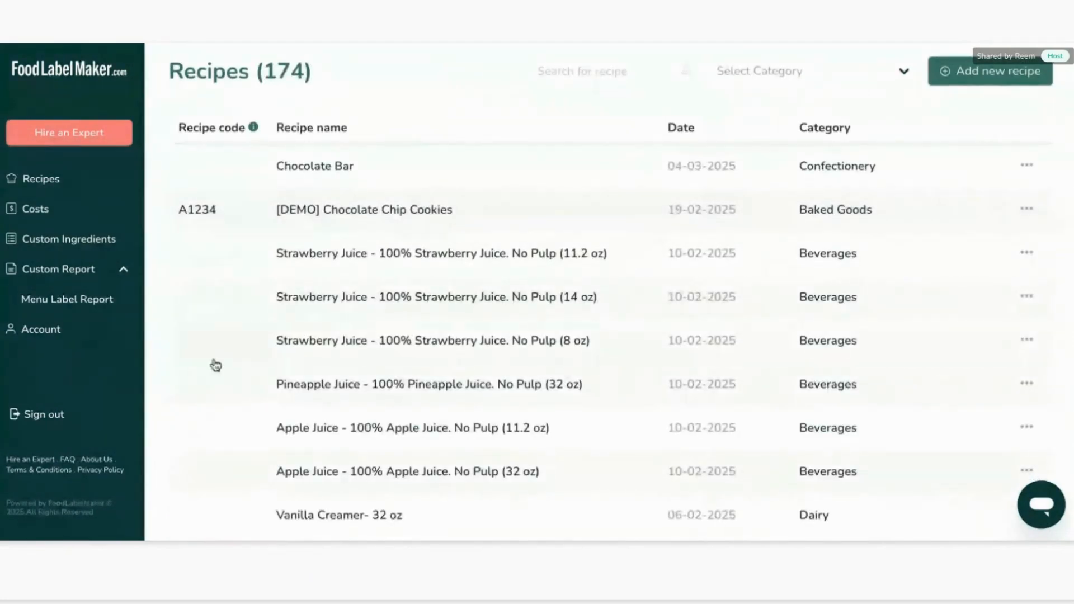
# Start a new recipe and name it Butter Cookies.
pyautogui.scroll(-2, 216, 365)
pyautogui.scroll(3, 216, 365)
pyautogui.scroll(-1, 216, 365)
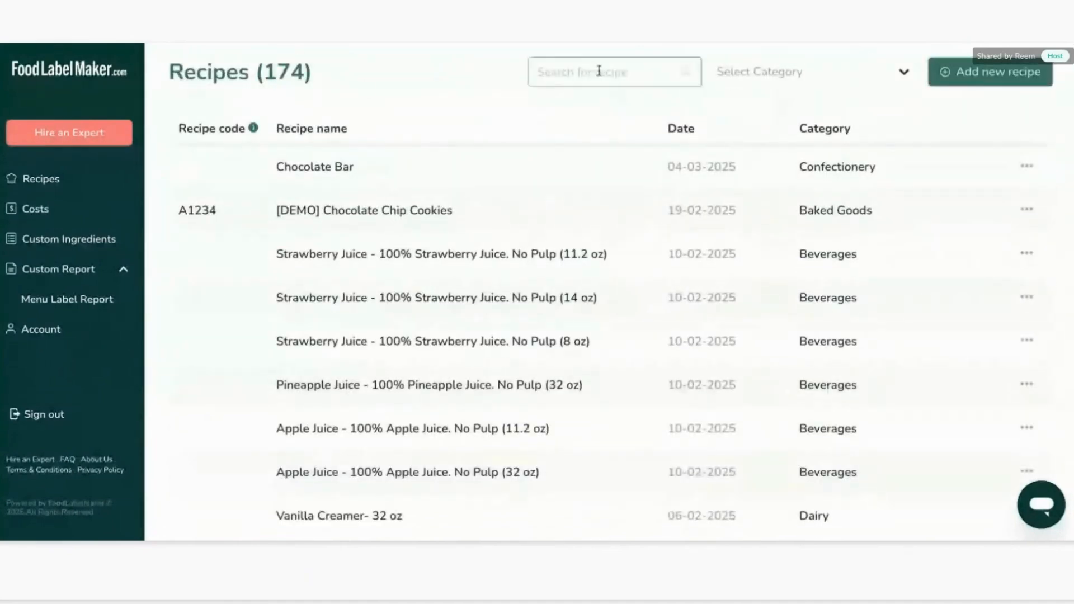
pyautogui.moveTo(227, 122)
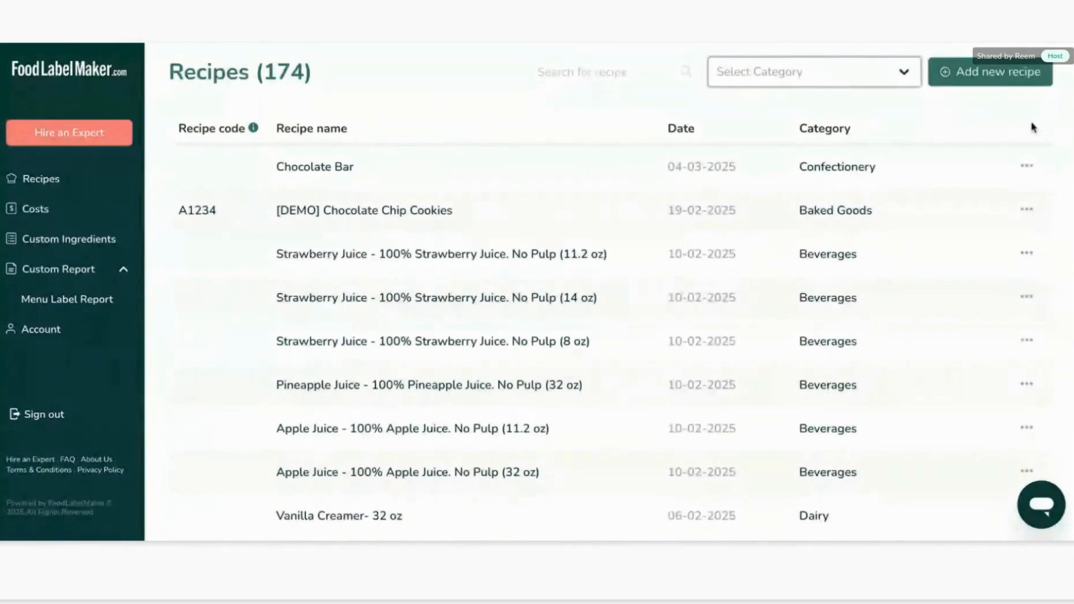
pyautogui.click(1009, 85)
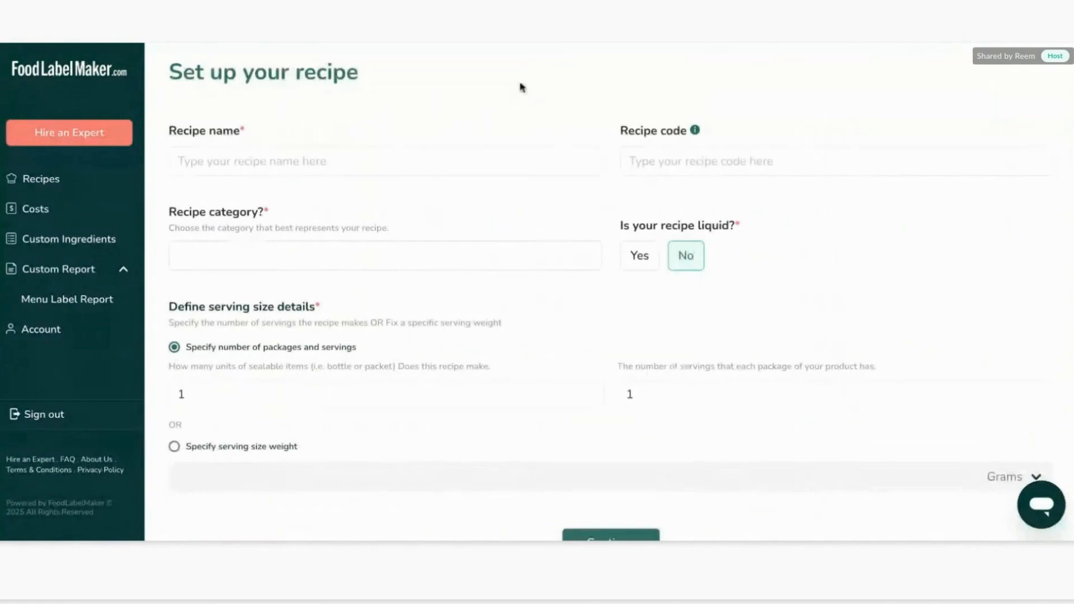
pyautogui.click(467, 154)
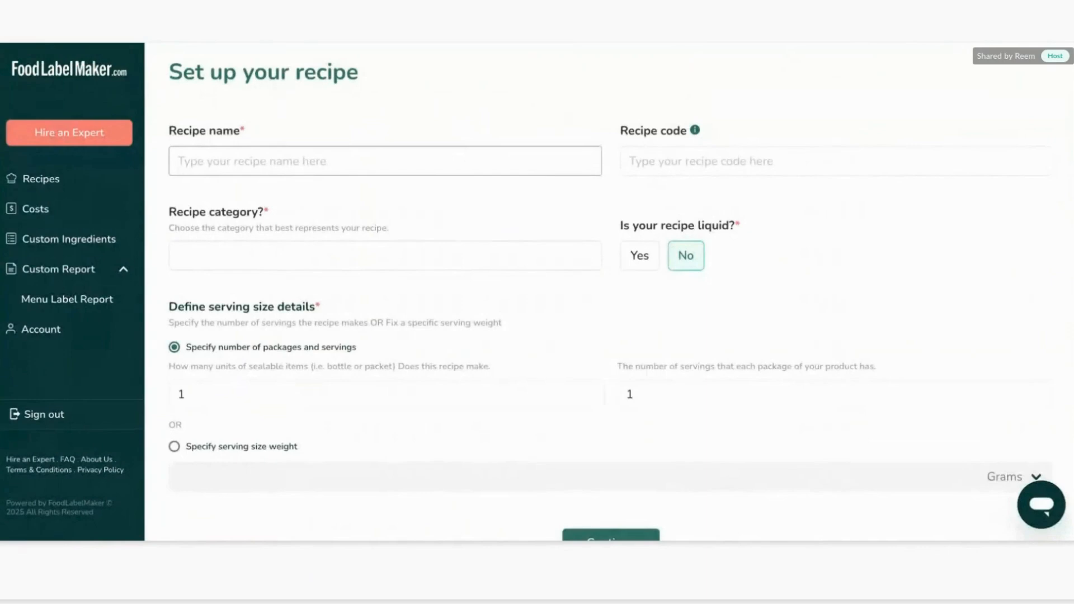
pyautogui.write('B')
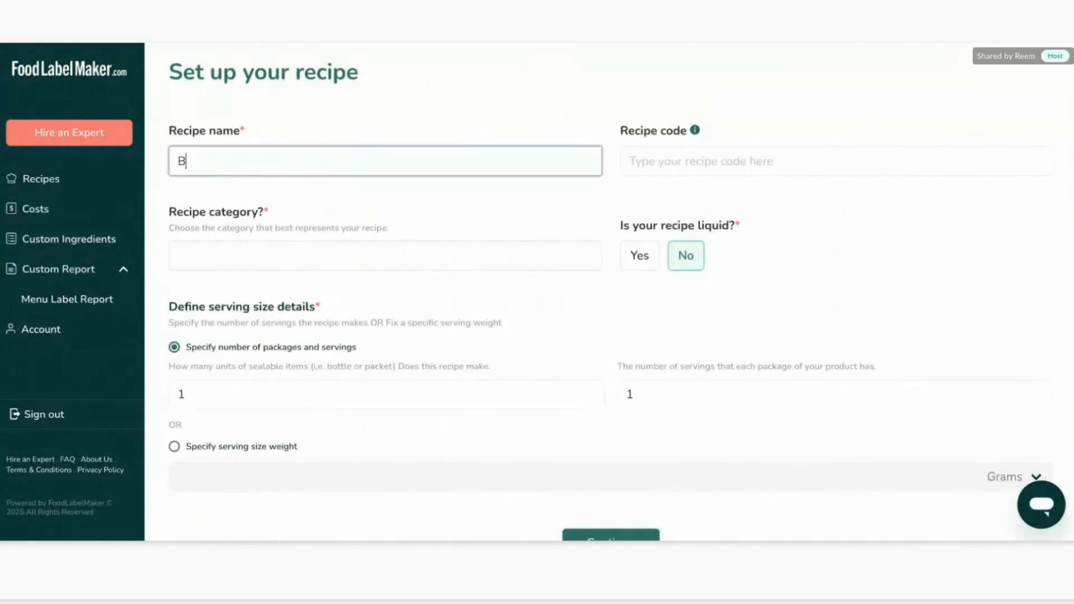
pyautogui.write('utter Cookies')
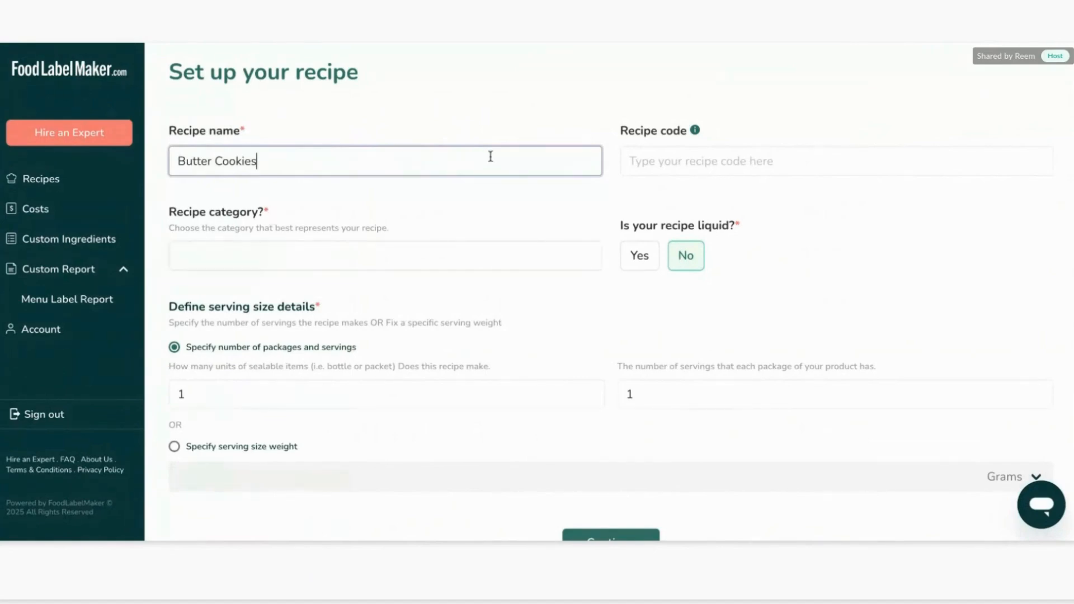
# Set the recipe code to A-12345.
pyautogui.click(680, 167)
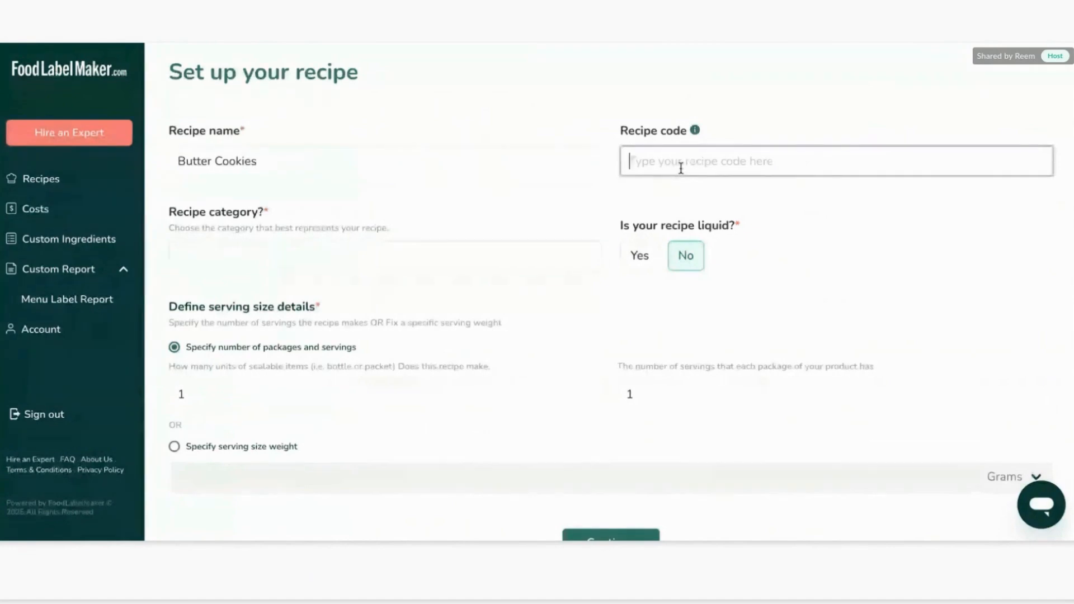
pyautogui.write('A')
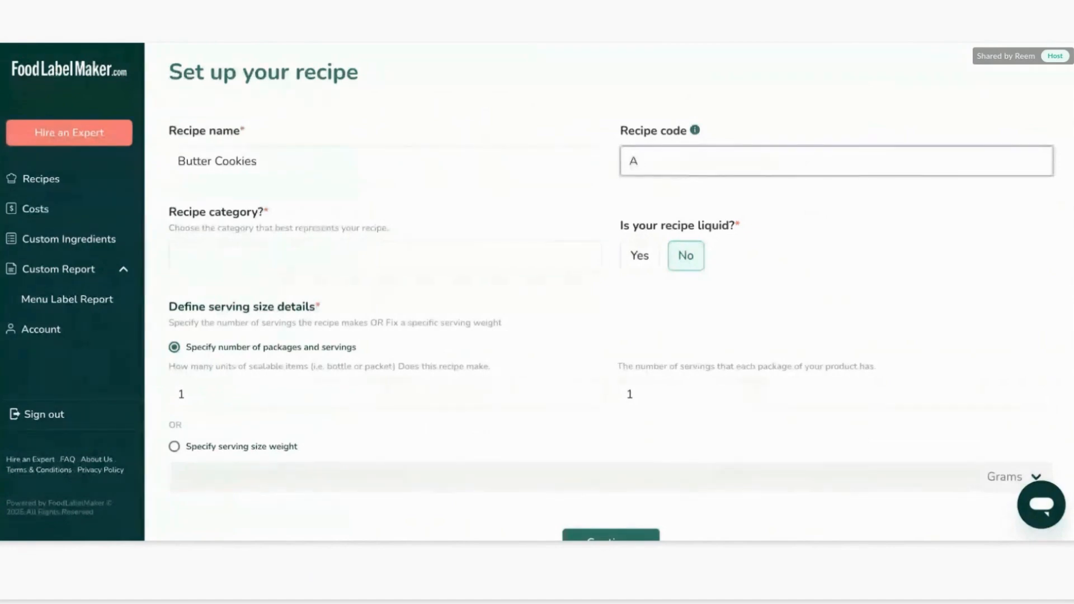
pyautogui.write('-12345')
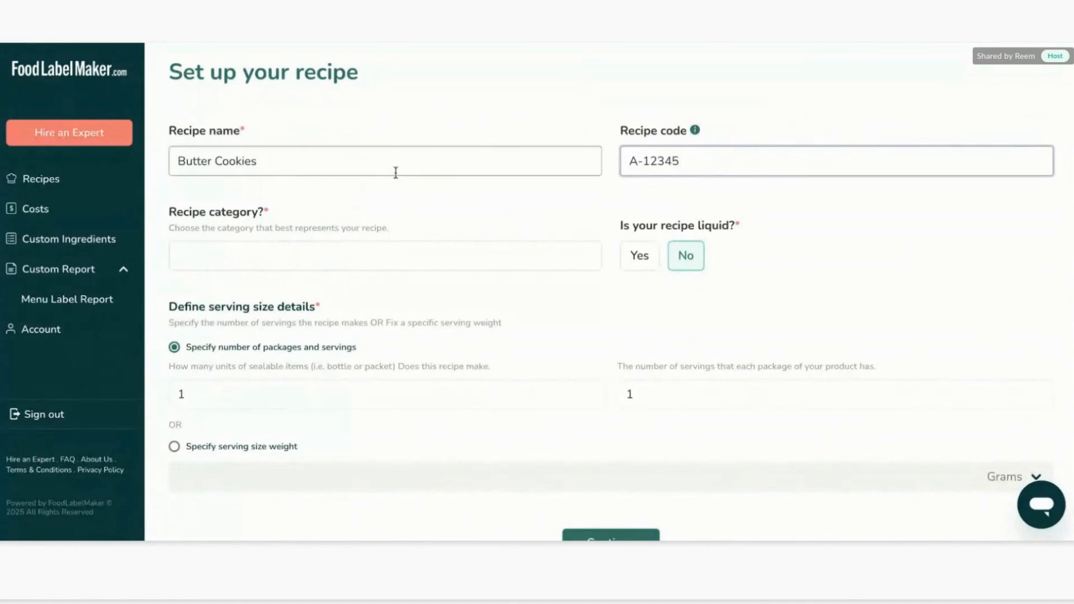
# Choose Baked Goods as the recipe category from the standard categories.
pyautogui.scroll(-2, 448, 197)
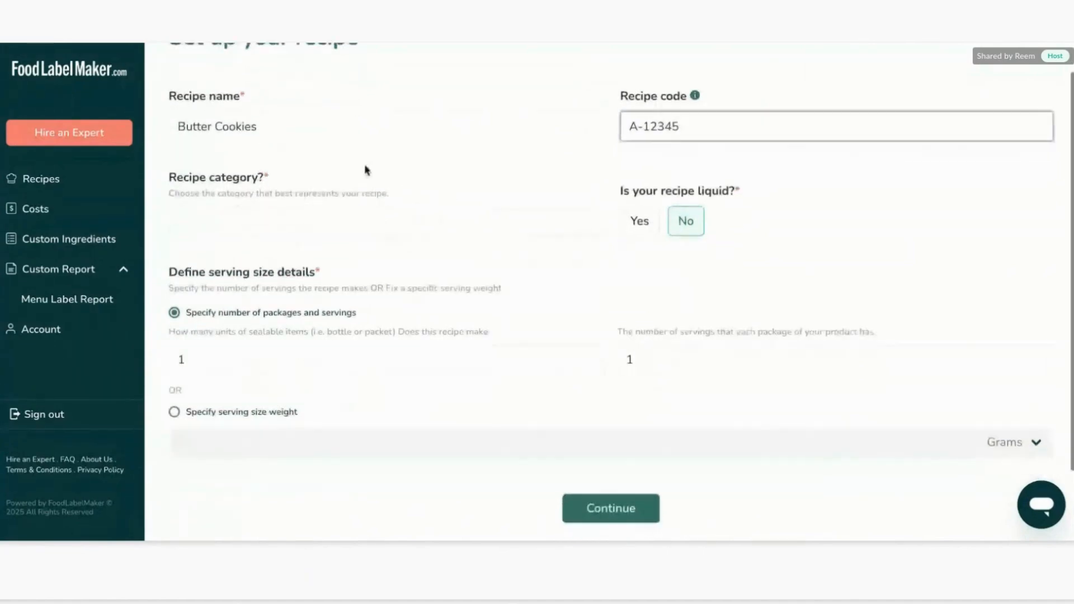
pyautogui.click(326, 222)
pyautogui.scroll(-2, 456, 220)
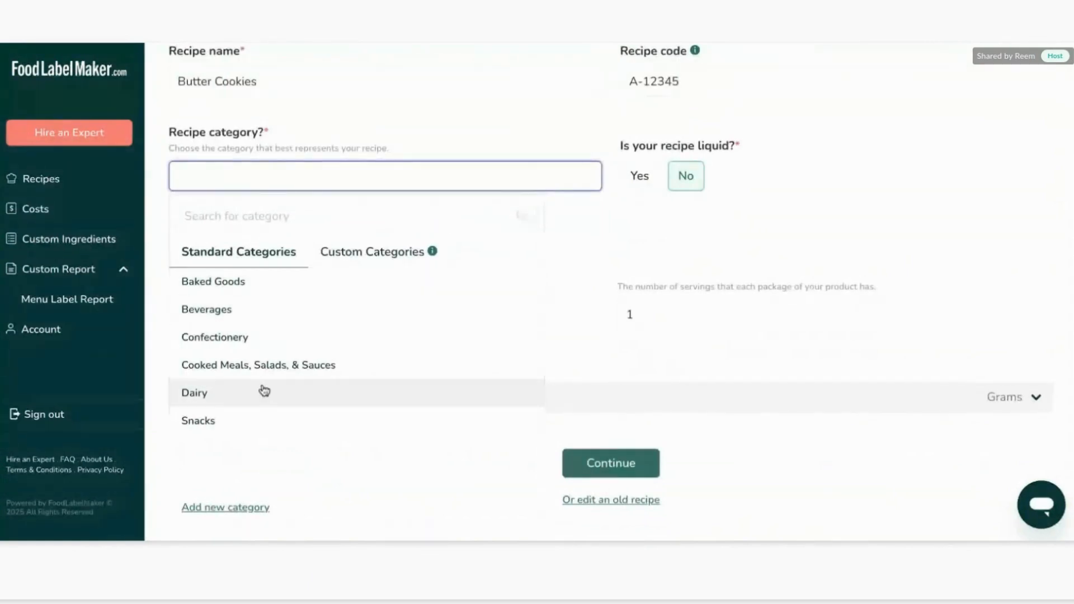
pyautogui.click(380, 256)
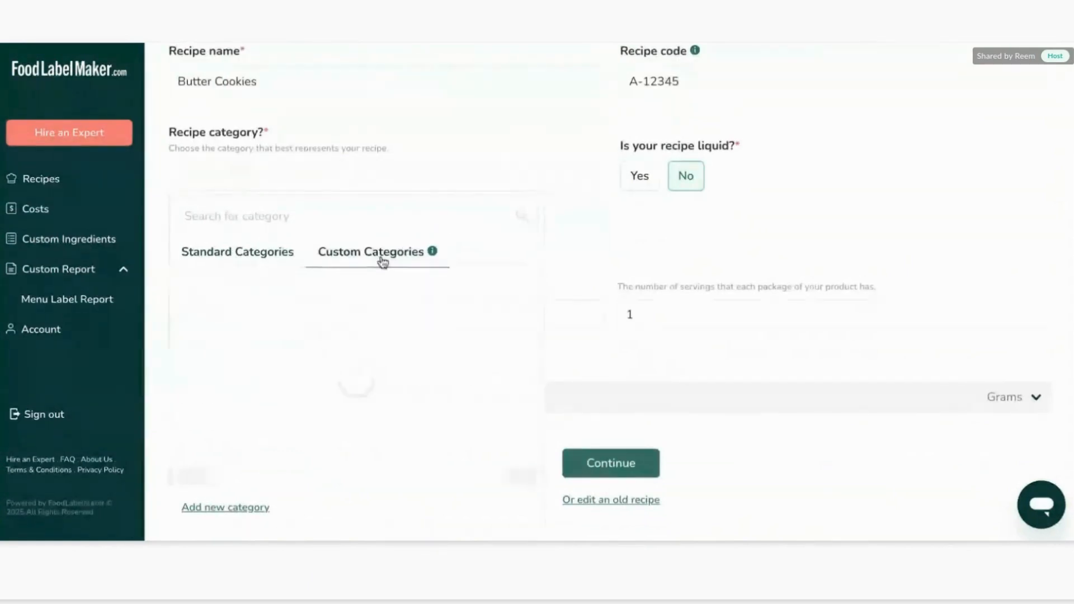
pyautogui.click(288, 250)
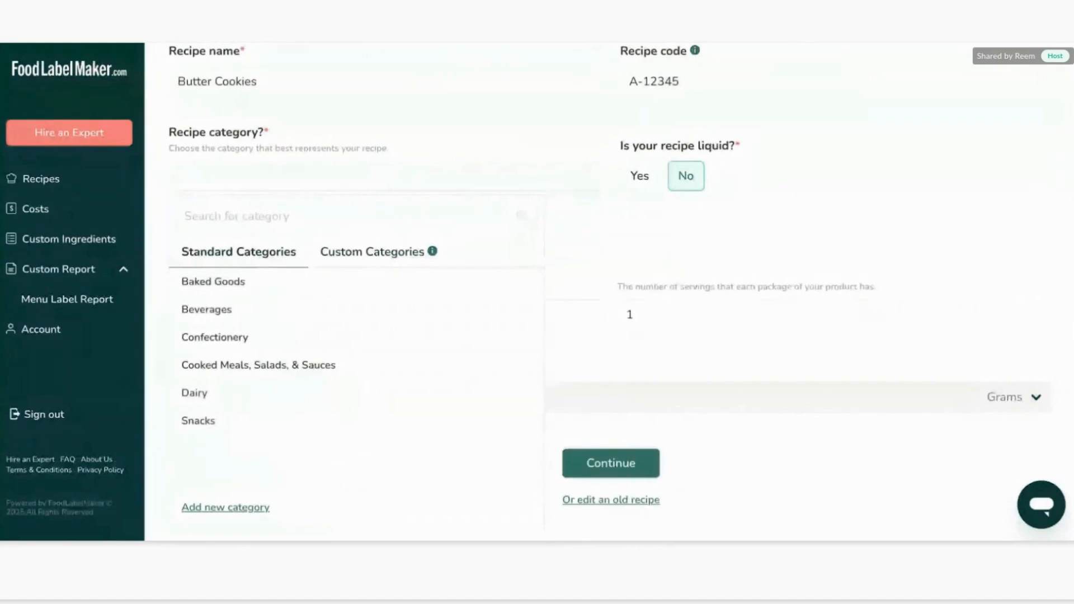
pyautogui.click(257, 278)
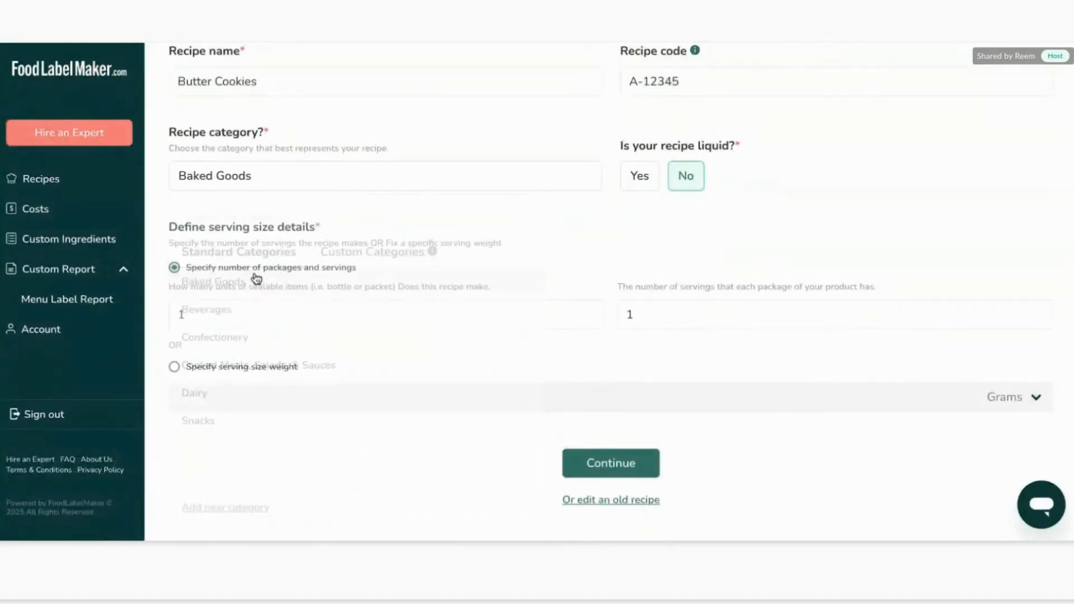
# Specify a serving size weight of 30 grams and continue to the recipe builder.
pyautogui.scroll(2, 390, 134)
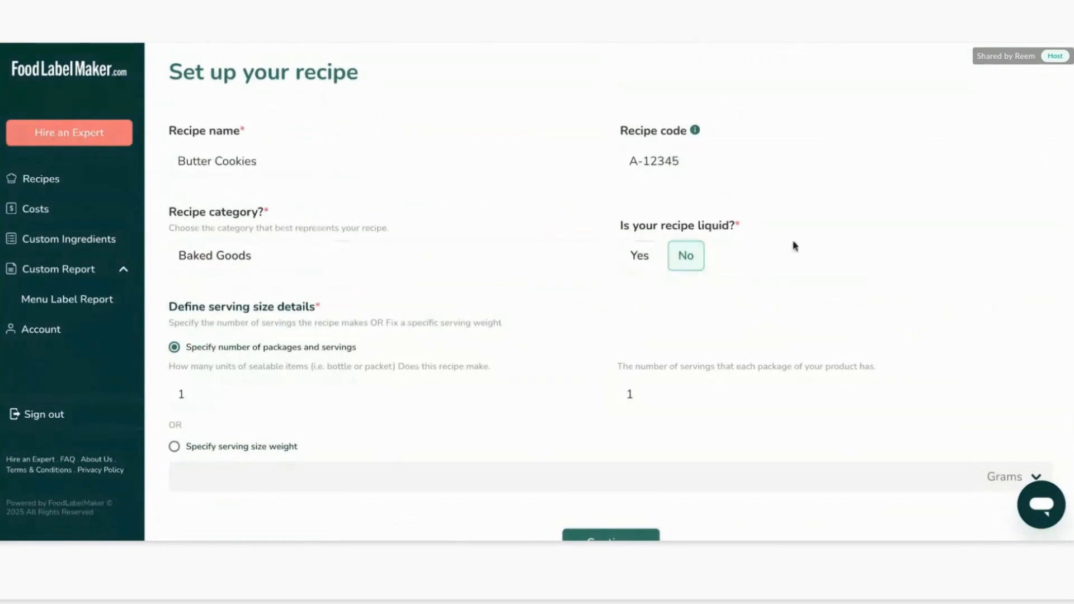
pyautogui.scroll(-1, 795, 246)
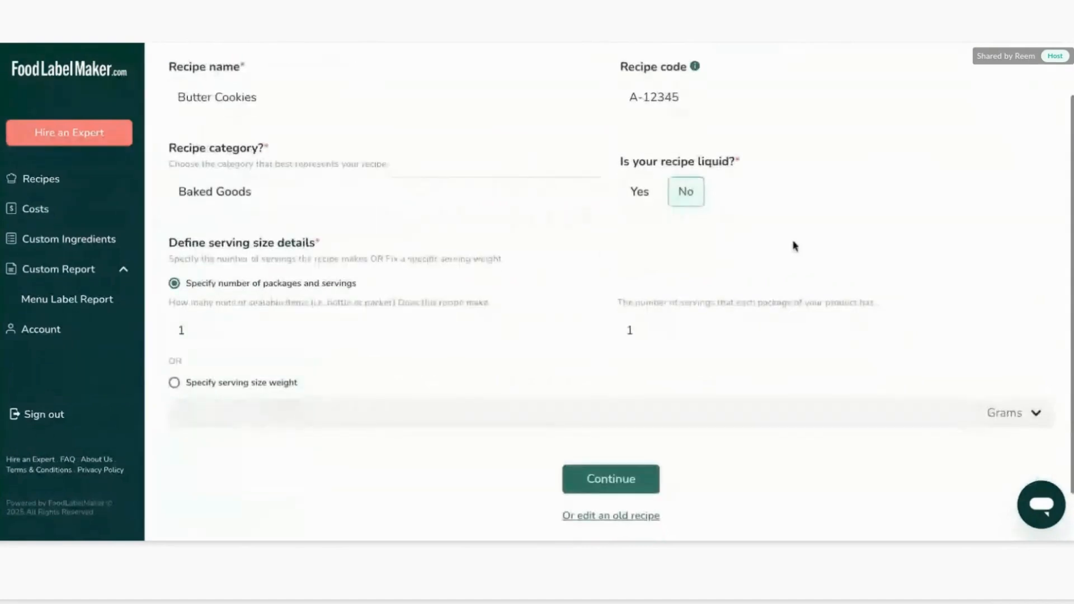
pyautogui.scroll(-1, 795, 246)
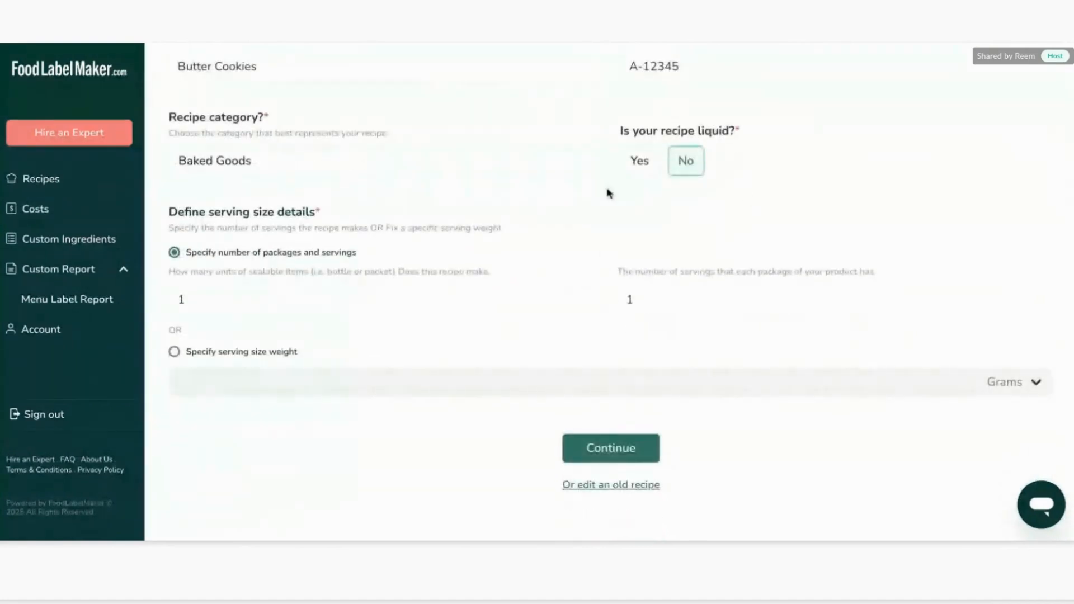
pyautogui.scroll(2, 462, 137)
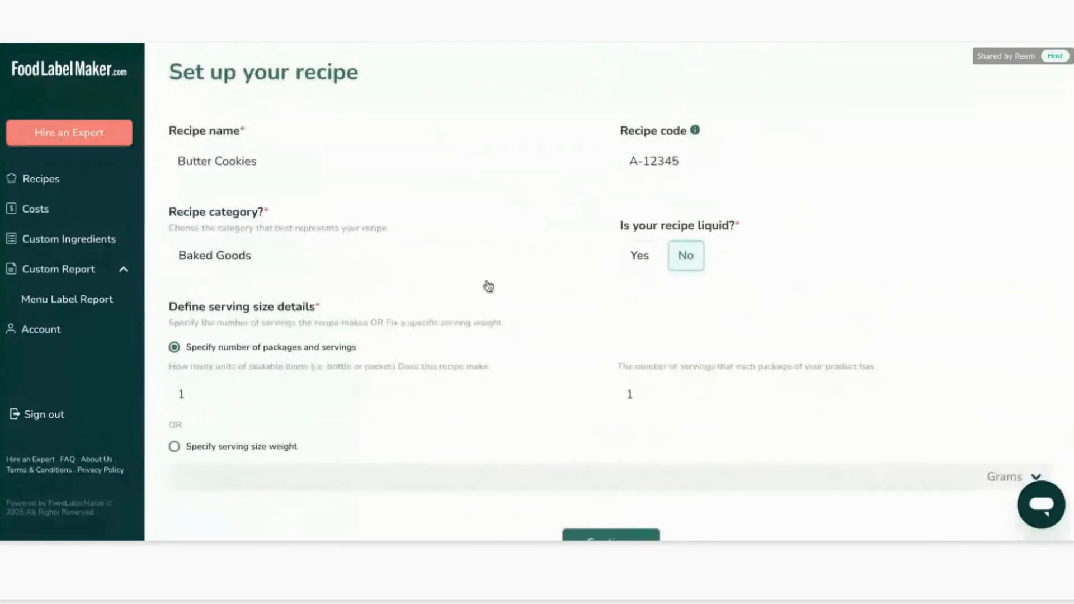
pyautogui.scroll(-2, 505, 309)
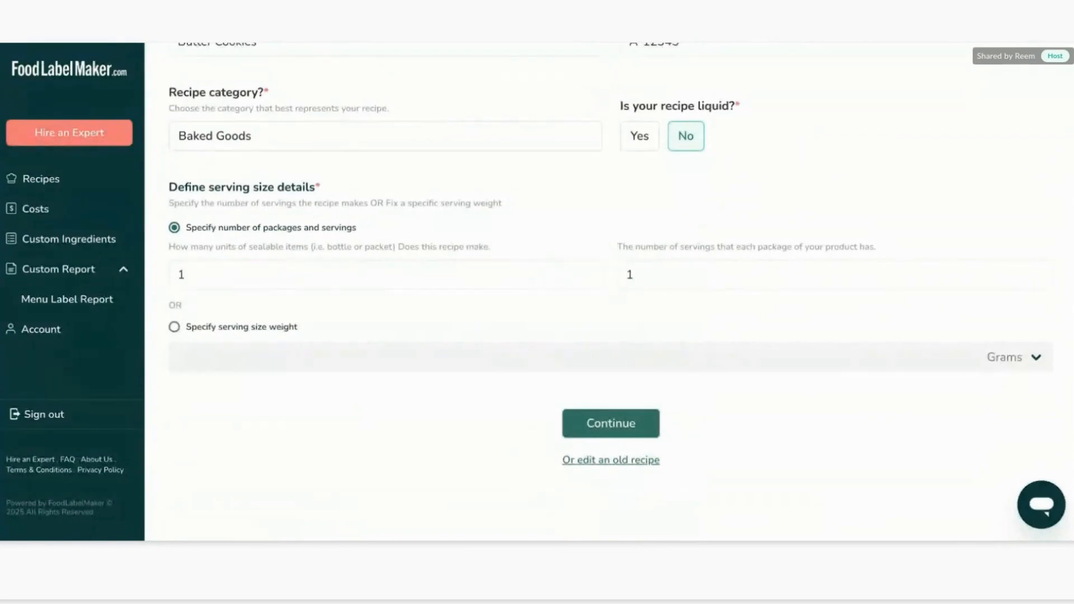
pyautogui.click(714, 279)
pyautogui.click(178, 328)
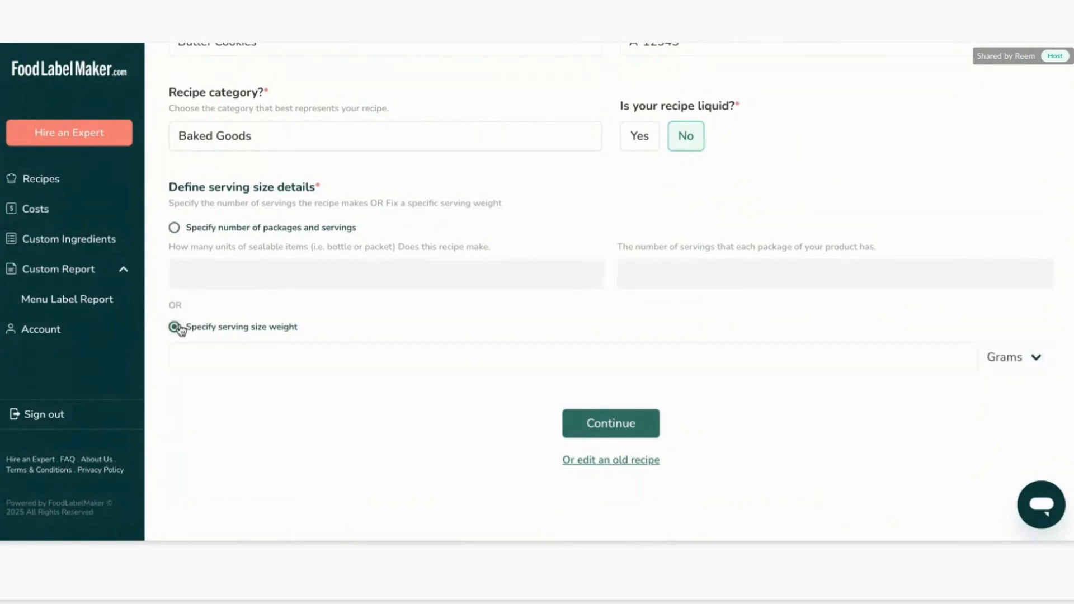
pyautogui.click(271, 371)
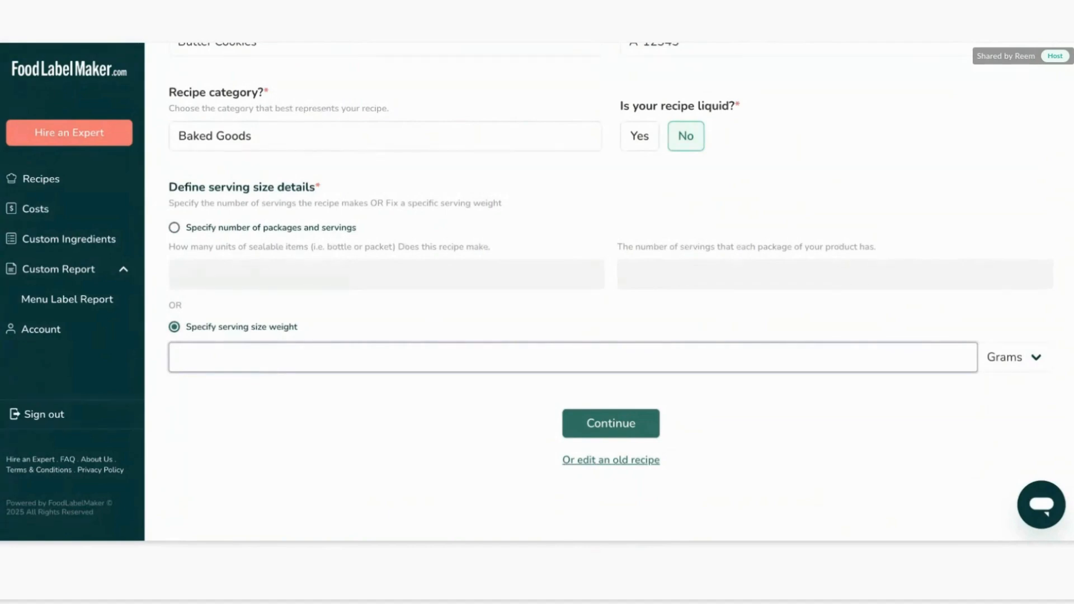
pyautogui.write('30')
pyautogui.click(1013, 361)
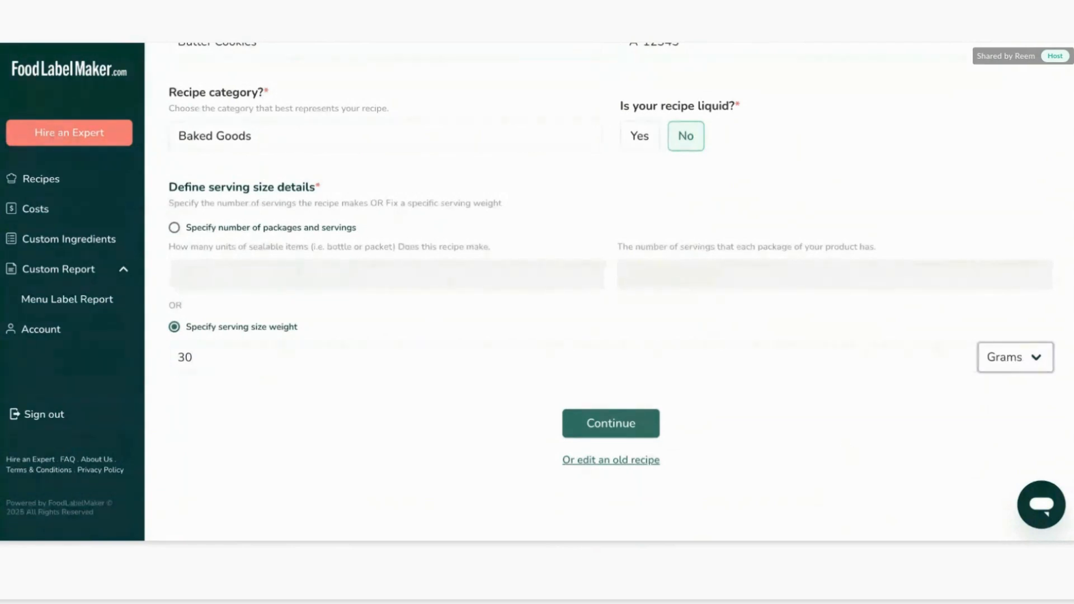
pyautogui.click(647, 420)
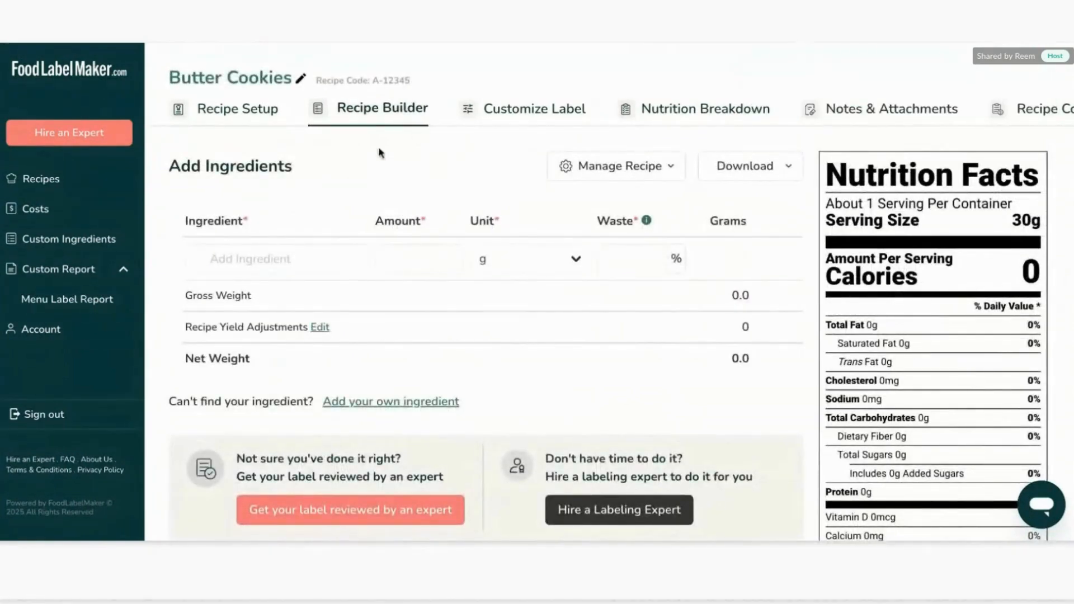
# Review the saved recipe setup, then return to the recipe builder.
pyautogui.click(266, 110)
pyautogui.scroll(-2, 338, 282)
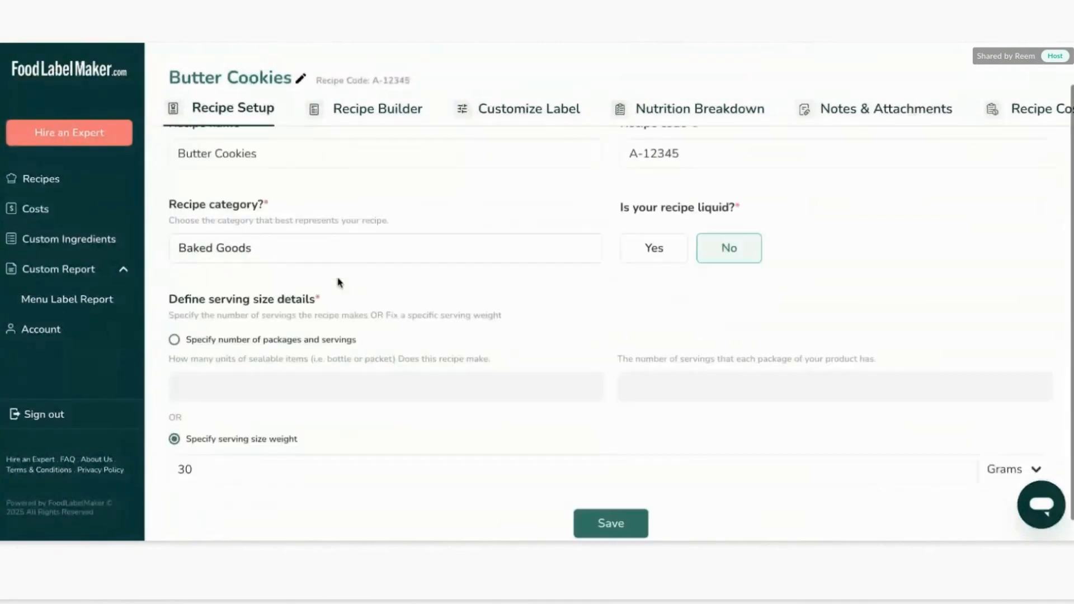
pyautogui.scroll(2, 337, 281)
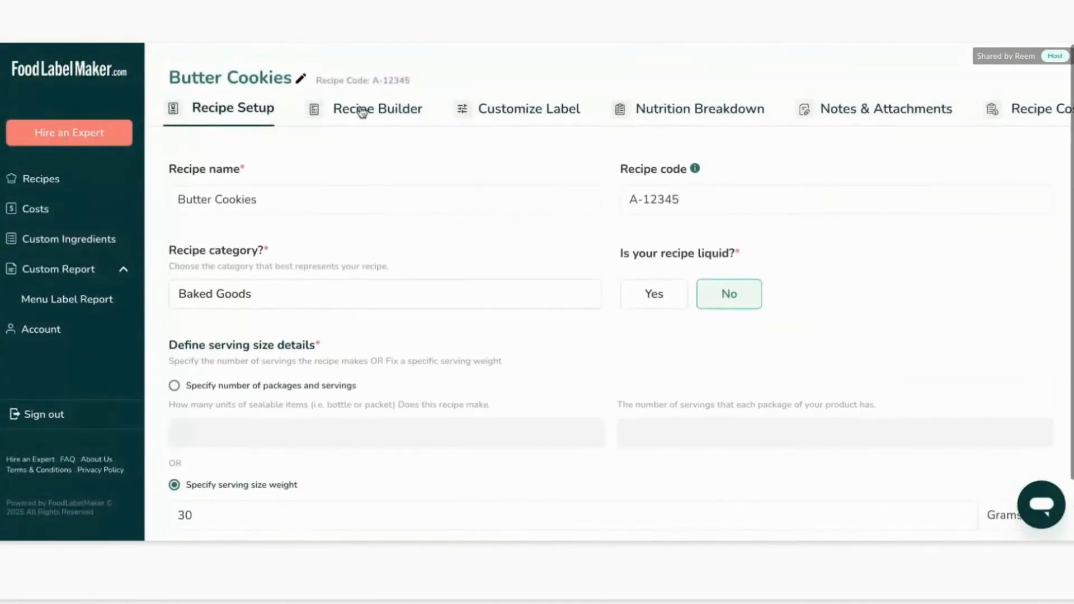
pyautogui.scroll(-2, 331, 199)
pyautogui.scroll(2, 331, 199)
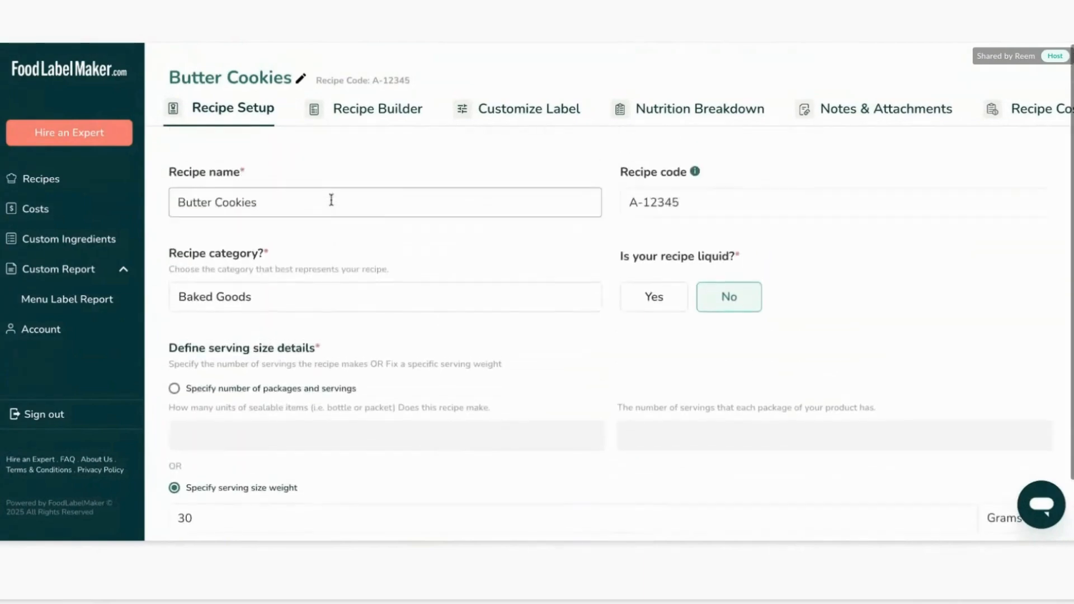
pyautogui.click(363, 119)
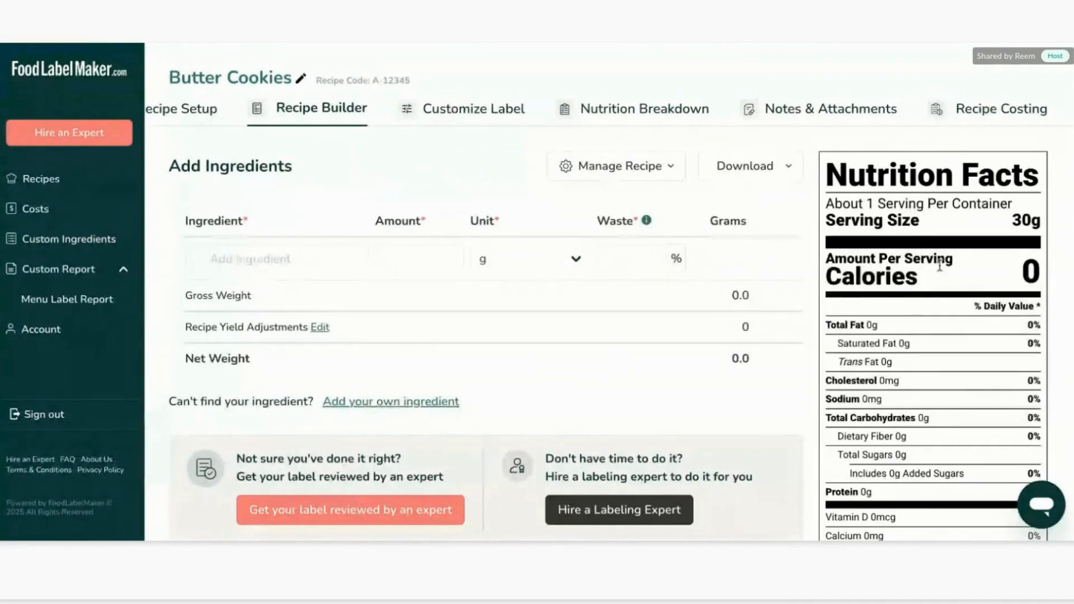
# Add all-purpose white wheat flour as the first ingredient with an amount of 4 cups.
pyautogui.click(295, 248)
pyautogui.scroll(-2, 934, 358)
pyautogui.scroll(-3, 962, 334)
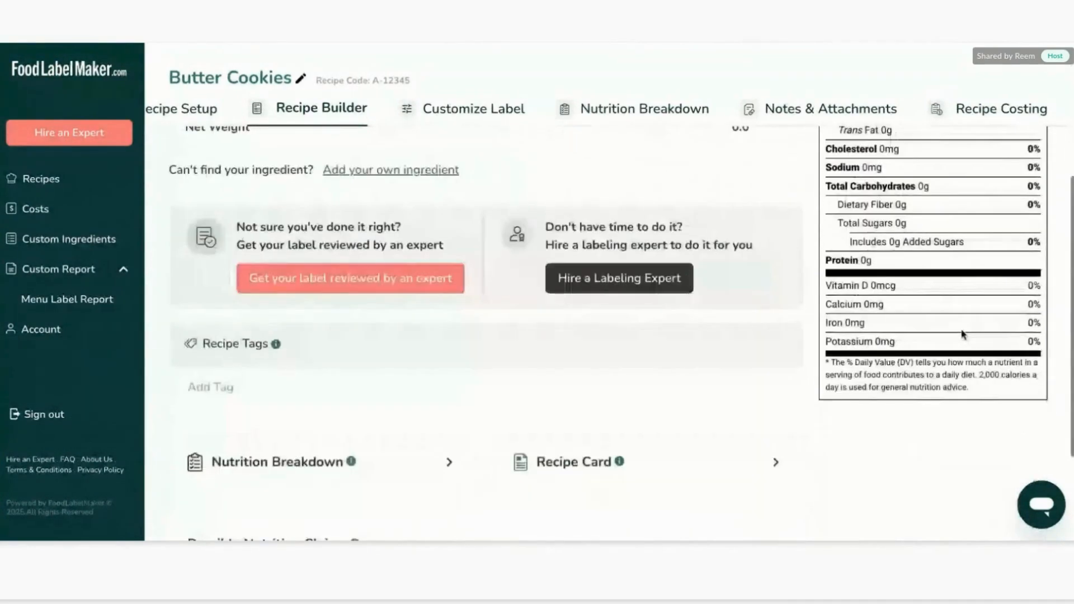
pyautogui.scroll(5, 962, 334)
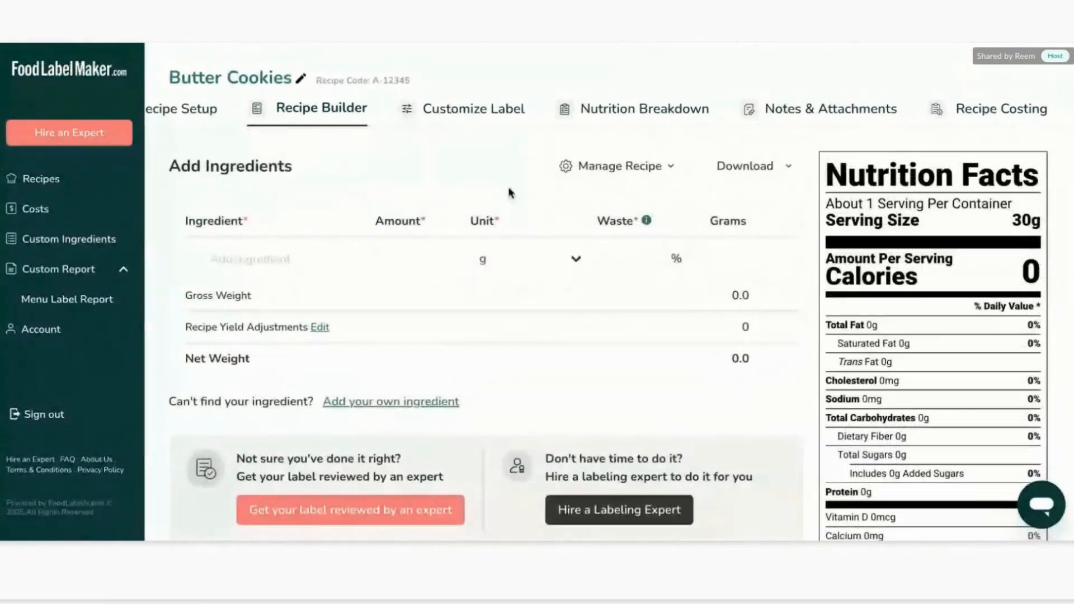
pyautogui.click(278, 254)
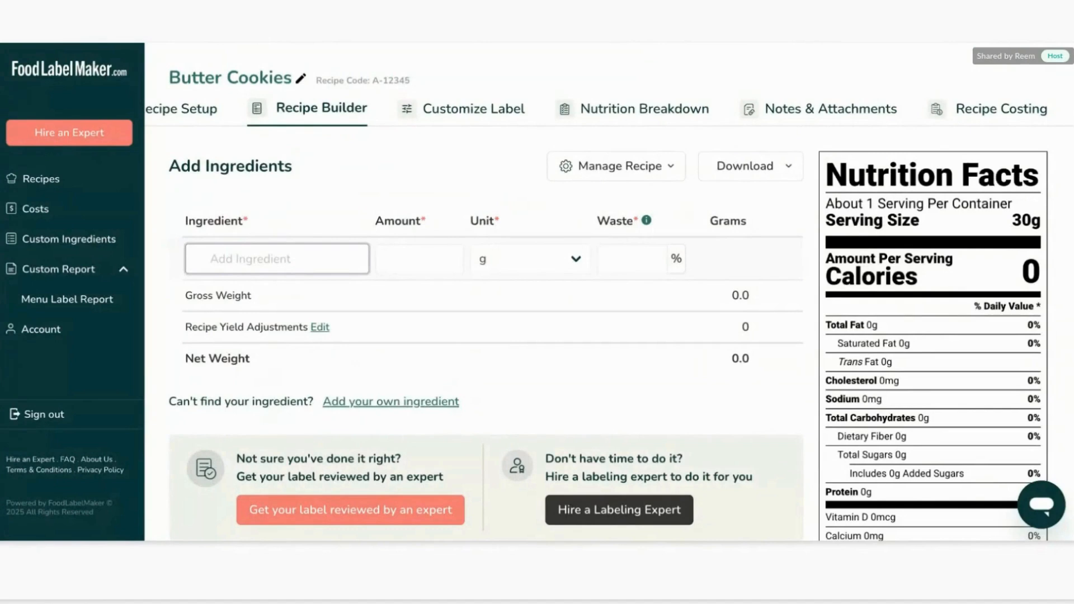
pyautogui.write('all purpp')
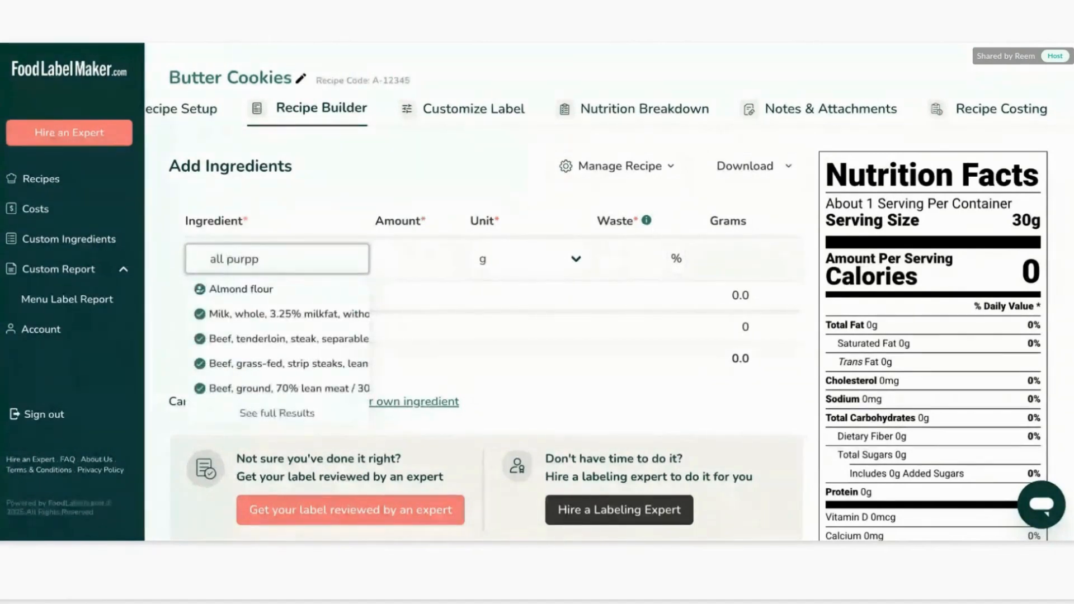
pyautogui.press('BackSpace')
pyautogui.write('os')
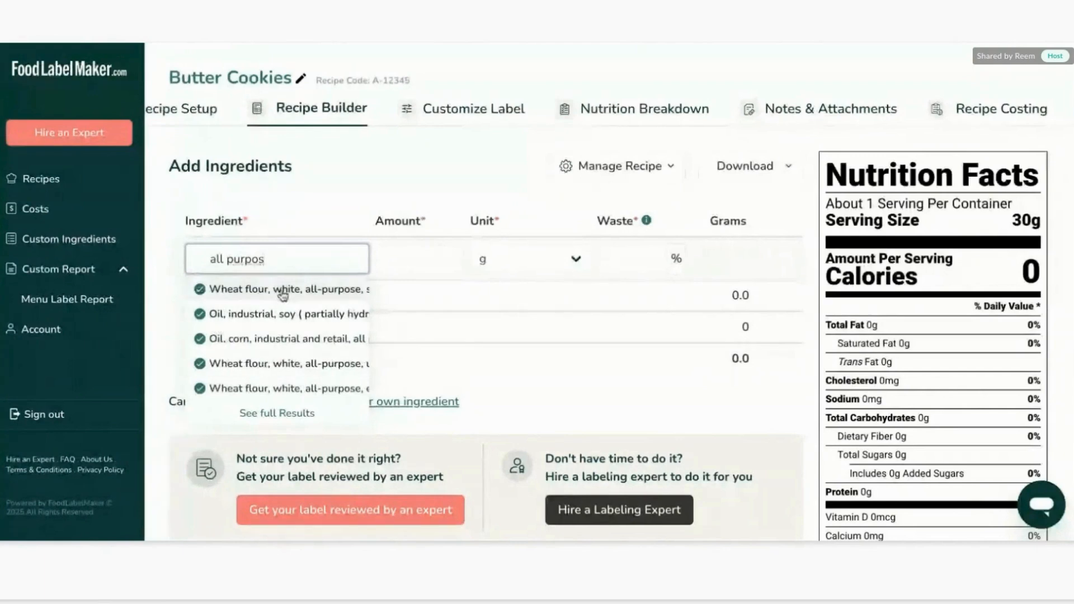
pyautogui.click(281, 301)
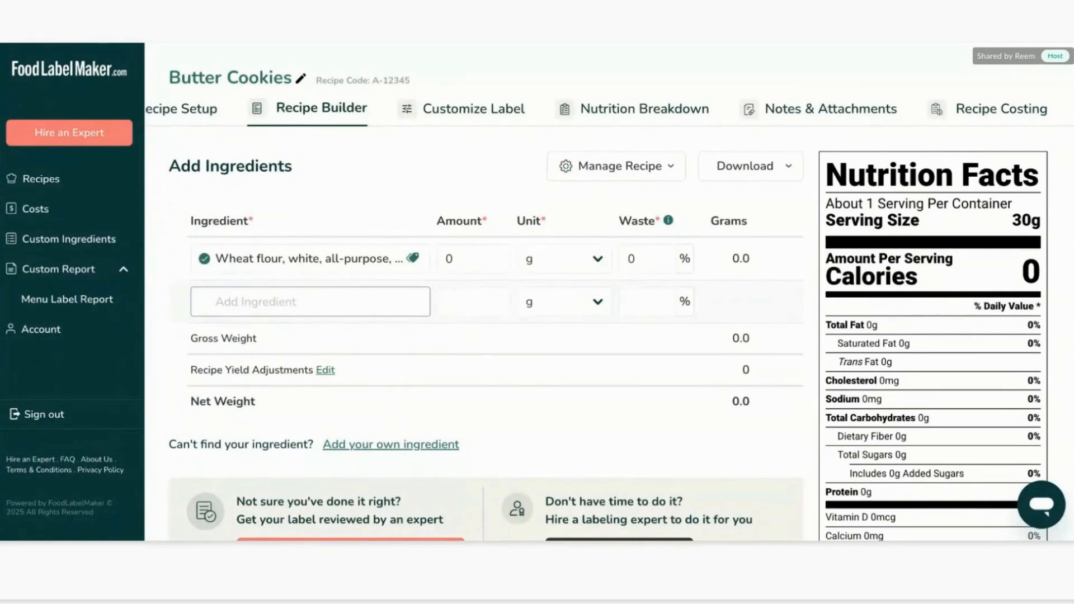
pyautogui.click(468, 271)
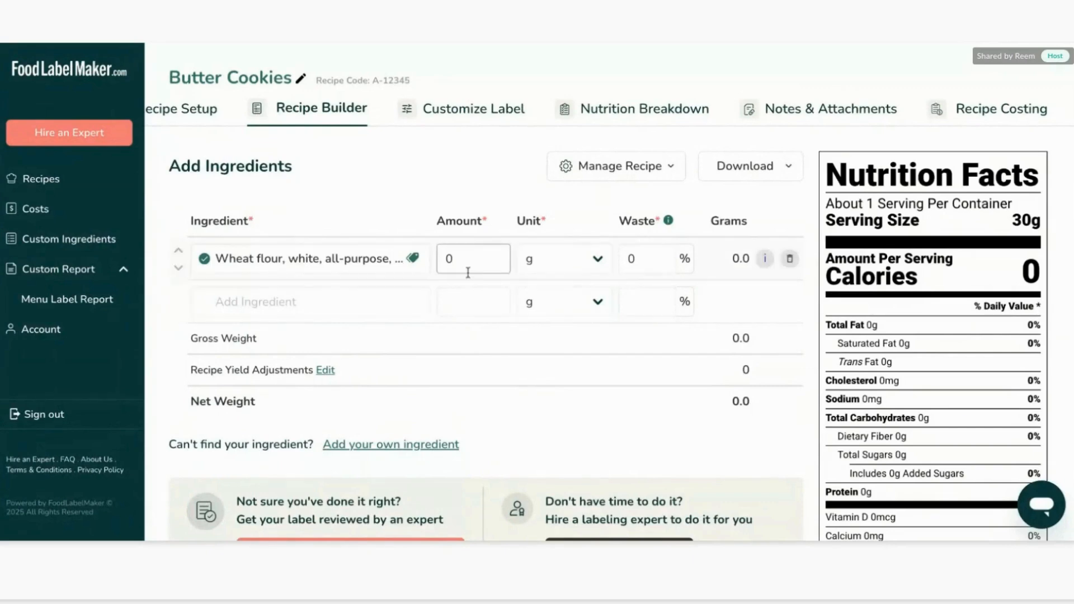
pyautogui.write('4')
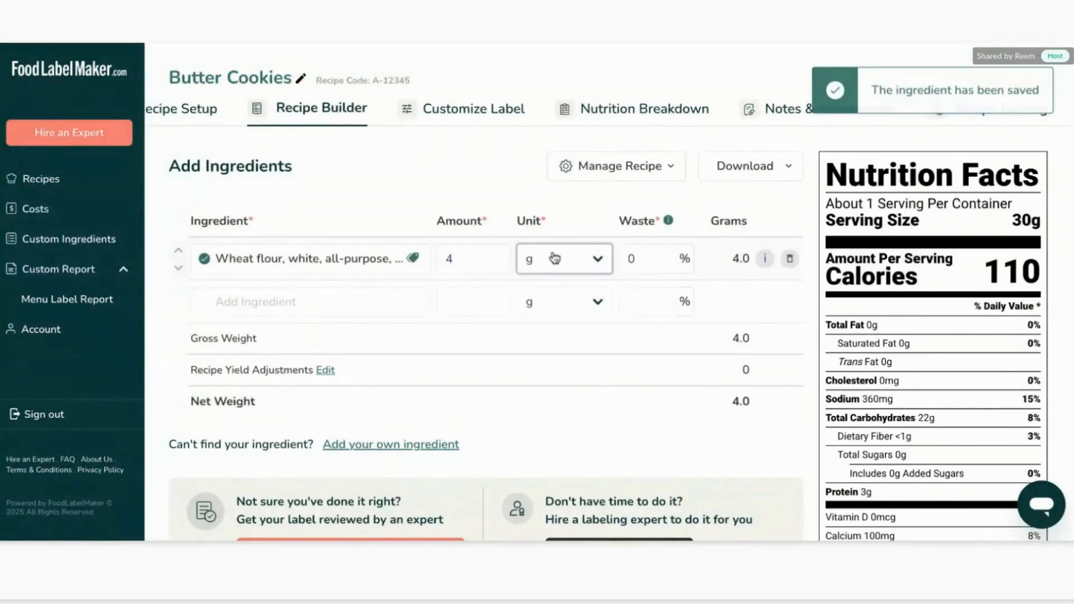
pyautogui.click(553, 257)
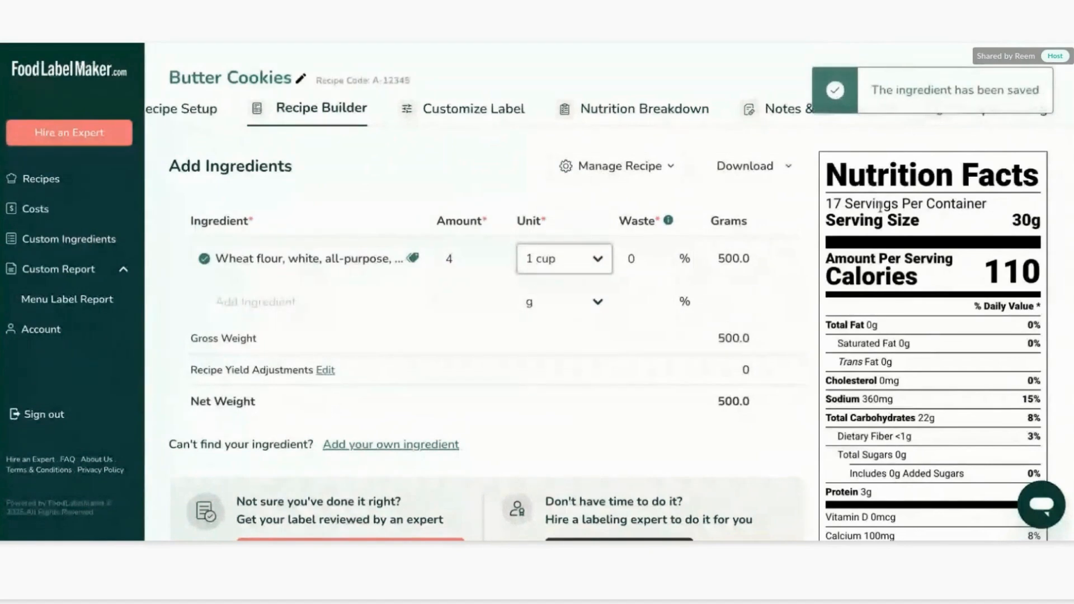
pyautogui.click(879, 274)
# Add granulated sugar as the second ingredient with an amount of 1 cup.
pyautogui.scroll(-1, 896, 297)
pyautogui.scroll(-4, 896, 296)
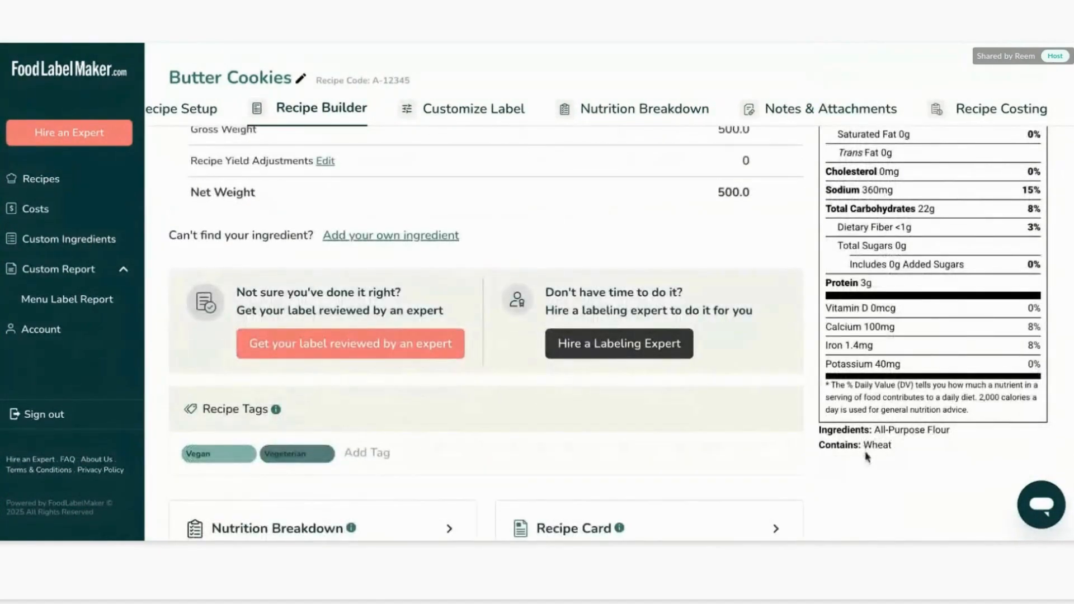
pyautogui.scroll(4, 905, 413)
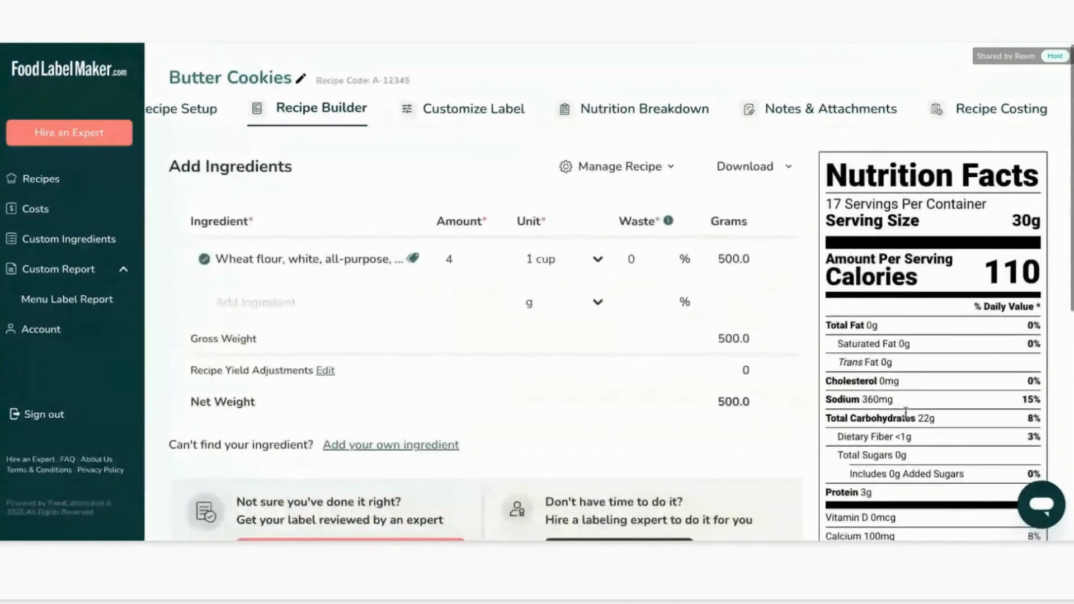
pyautogui.click(320, 302)
pyautogui.write('sugar')
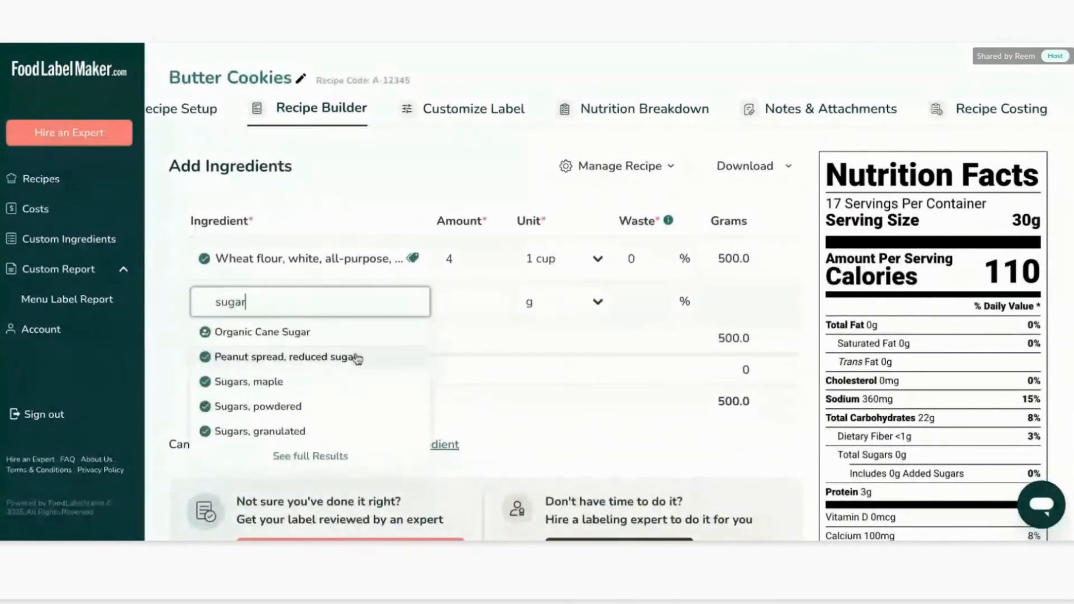
pyautogui.click(304, 431)
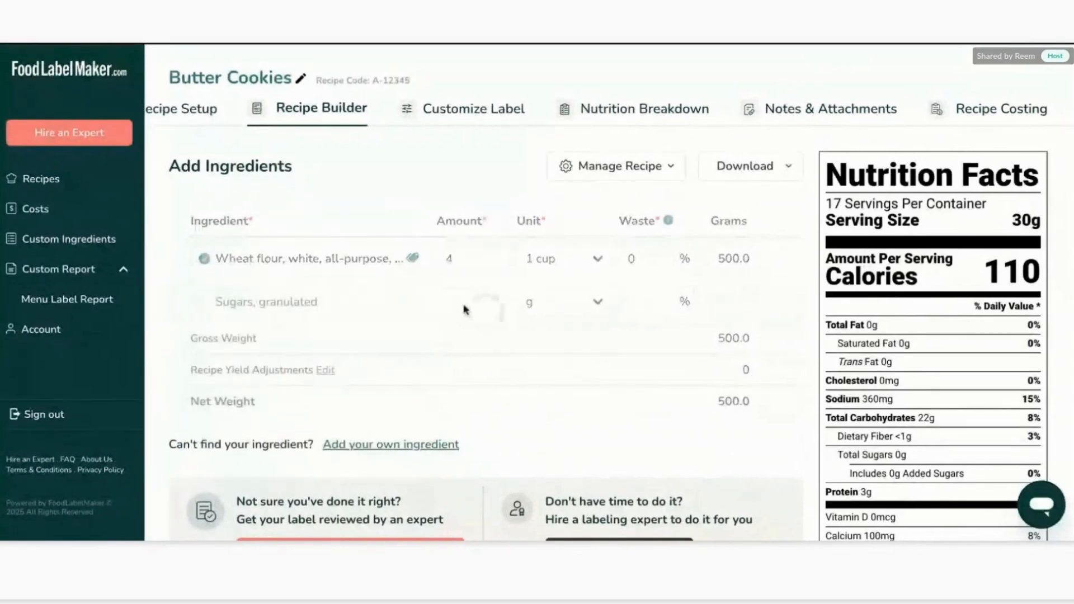
pyautogui.write('1')
pyautogui.click(574, 300)
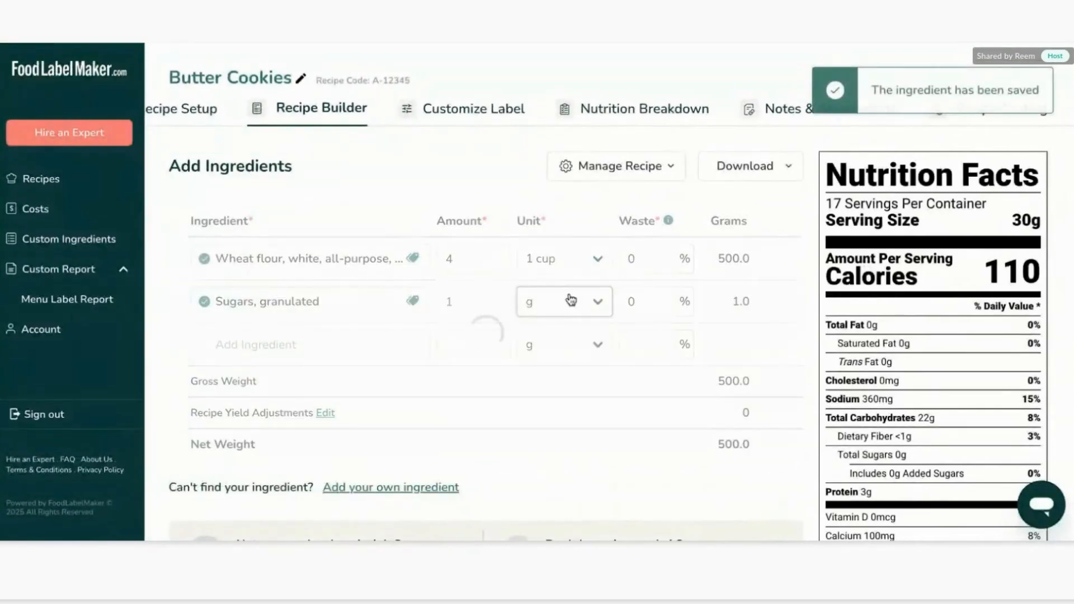
pyautogui.click(528, 337)
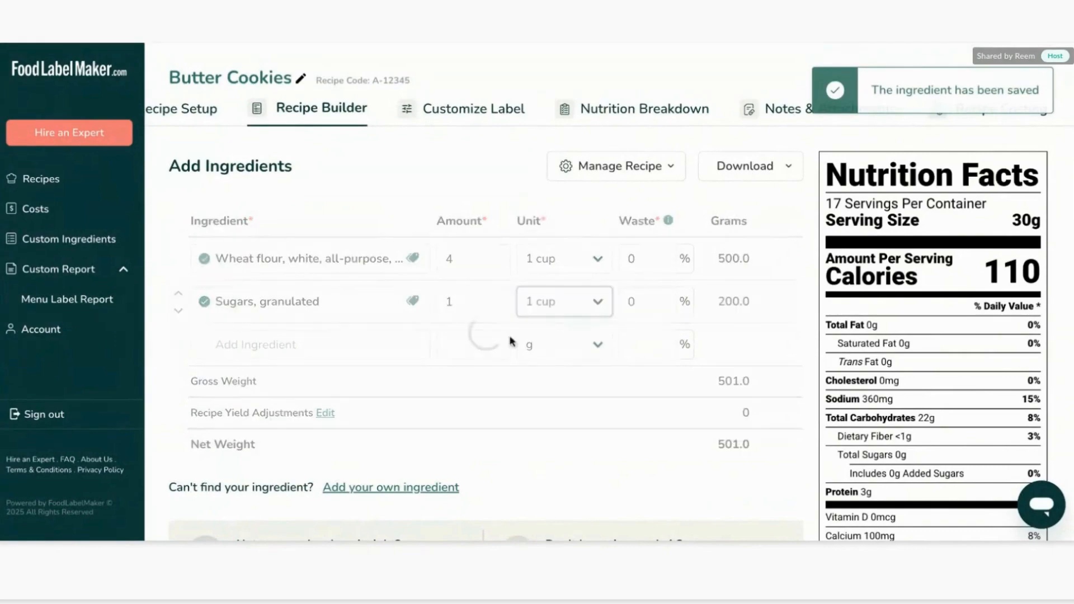
# Add salted butter as the third ingredient with an amount of 2 tbsp.
pyautogui.click(337, 333)
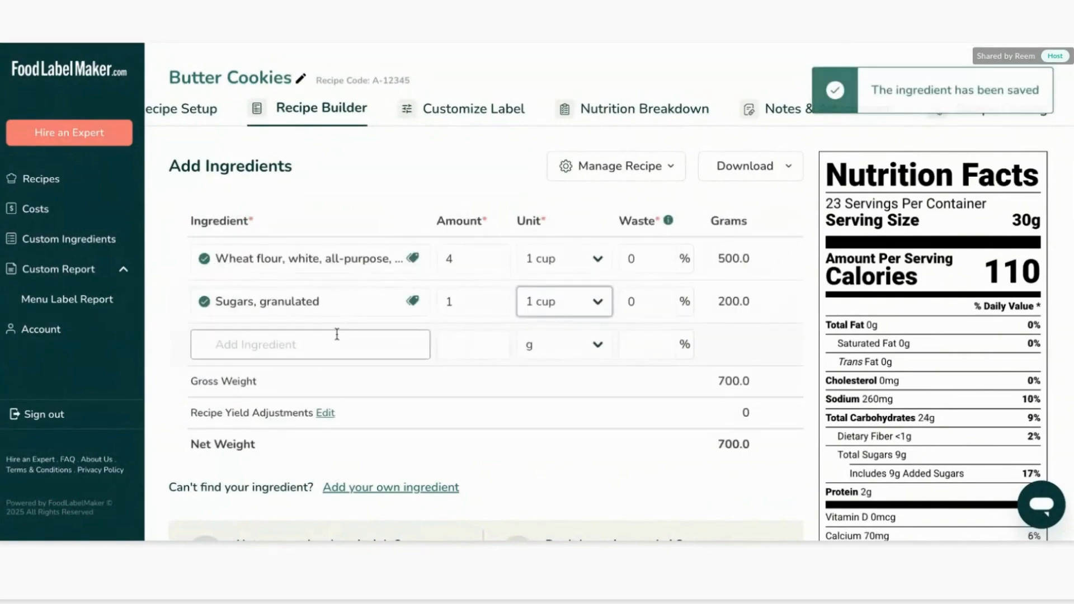
pyautogui.write('butter')
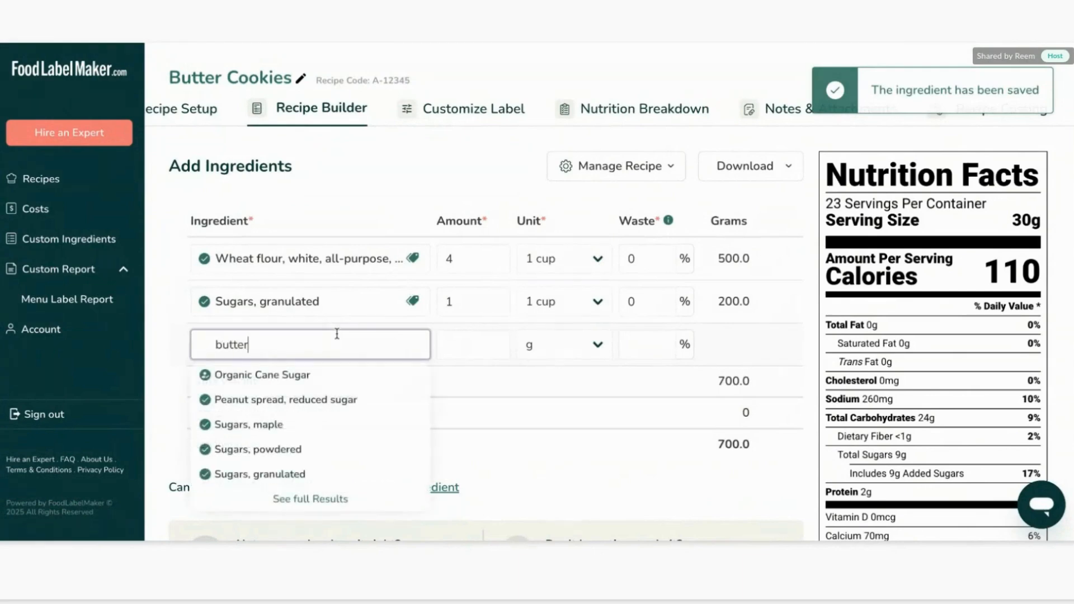
pyautogui.click(334, 426)
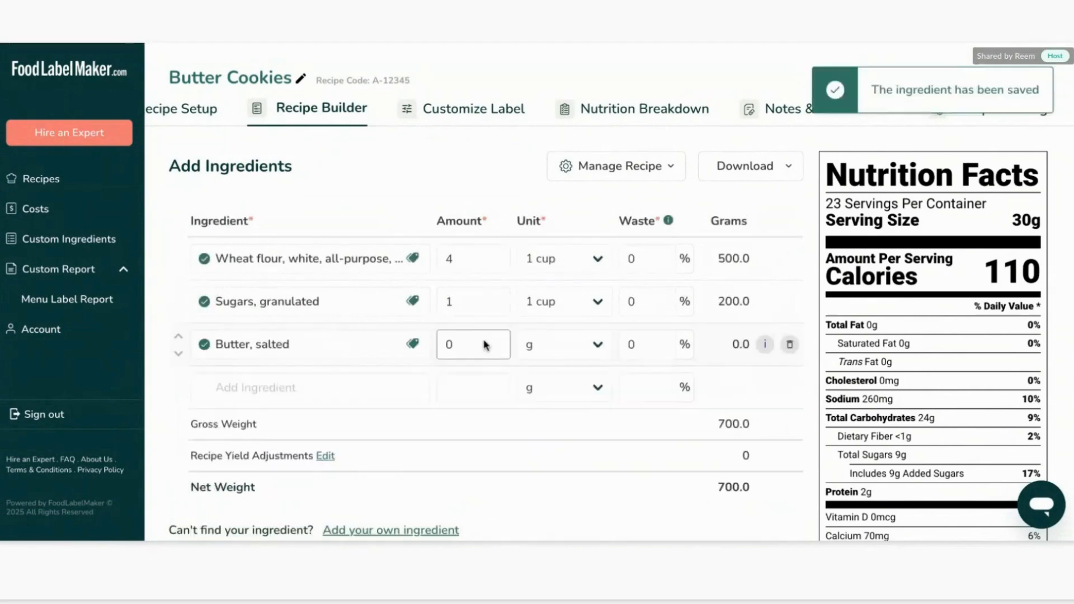
pyautogui.click(462, 343)
pyautogui.write('2')
pyautogui.click(577, 354)
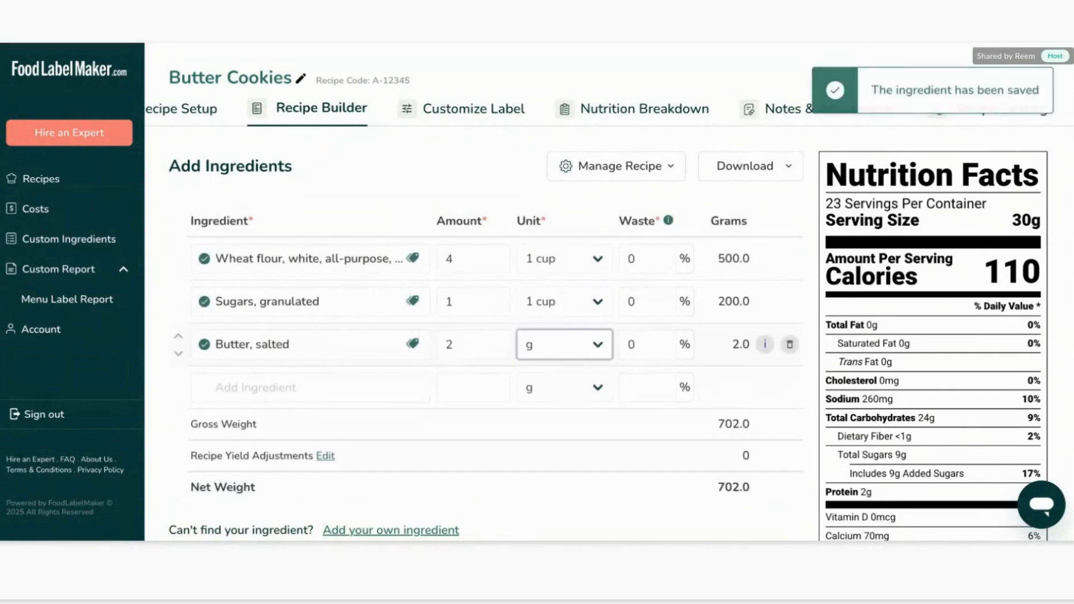
pyautogui.click(563, 361)
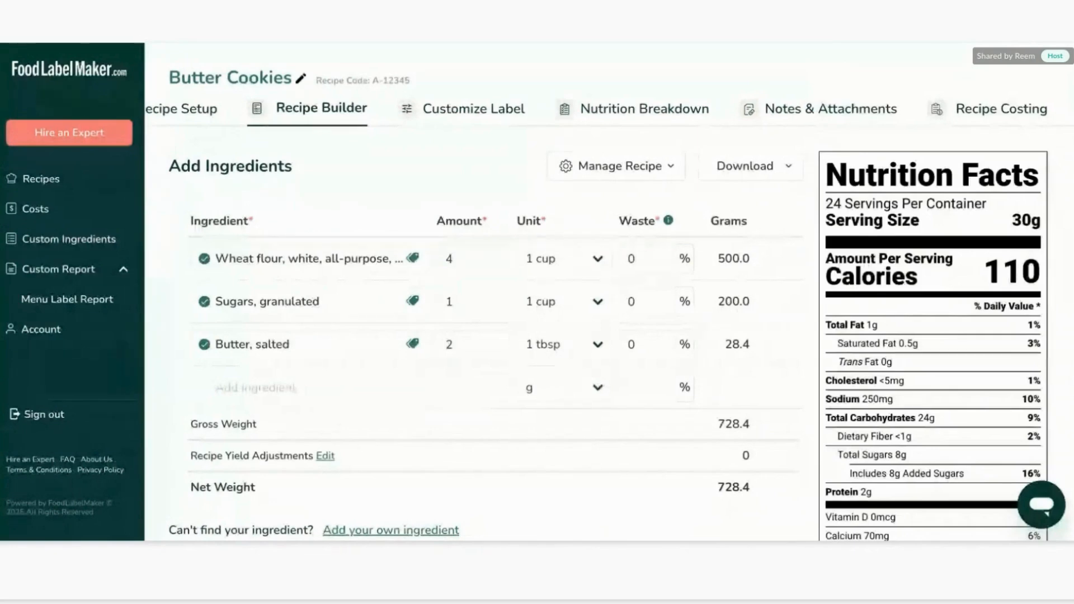
# Review the updated nutrition facts label and the generated ingredients and allergen statement.
pyautogui.scroll(-1, 895, 215)
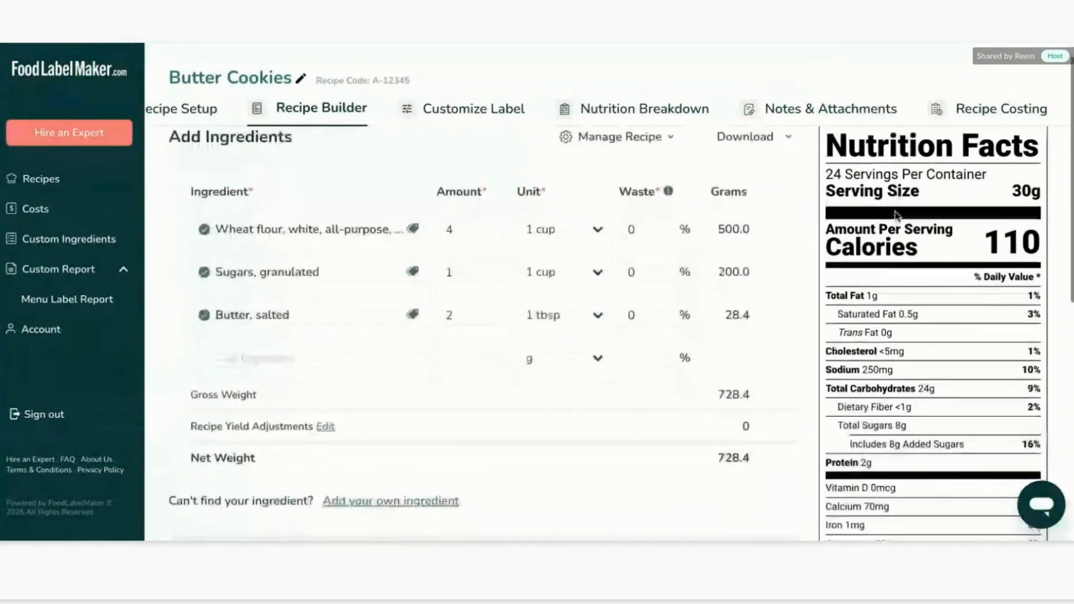
pyautogui.scroll(-1, 939, 182)
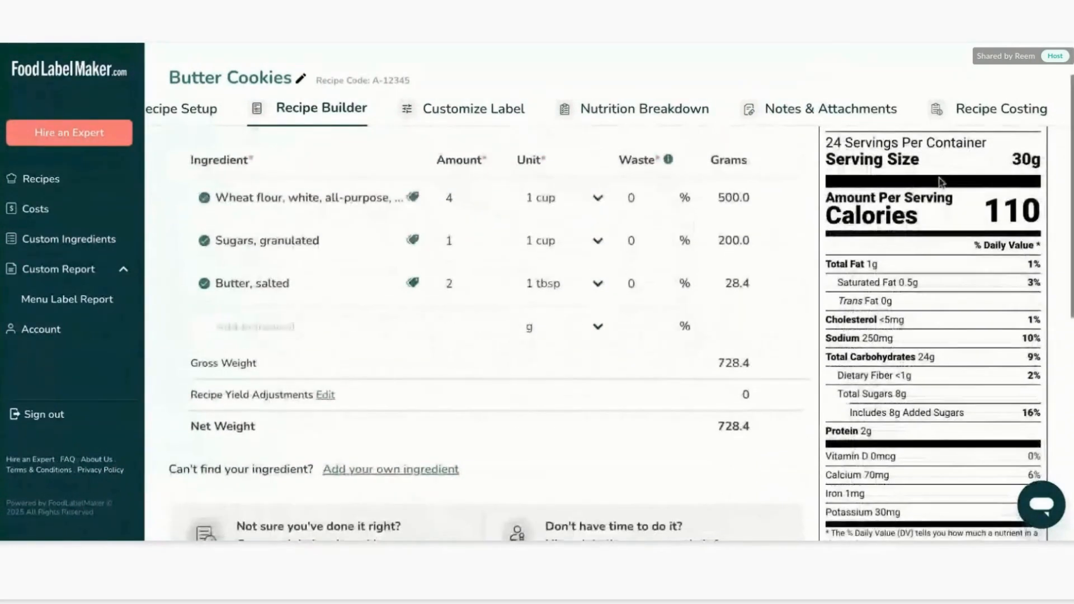
pyautogui.scroll(2, 940, 182)
pyautogui.scroll(-10, 839, 311)
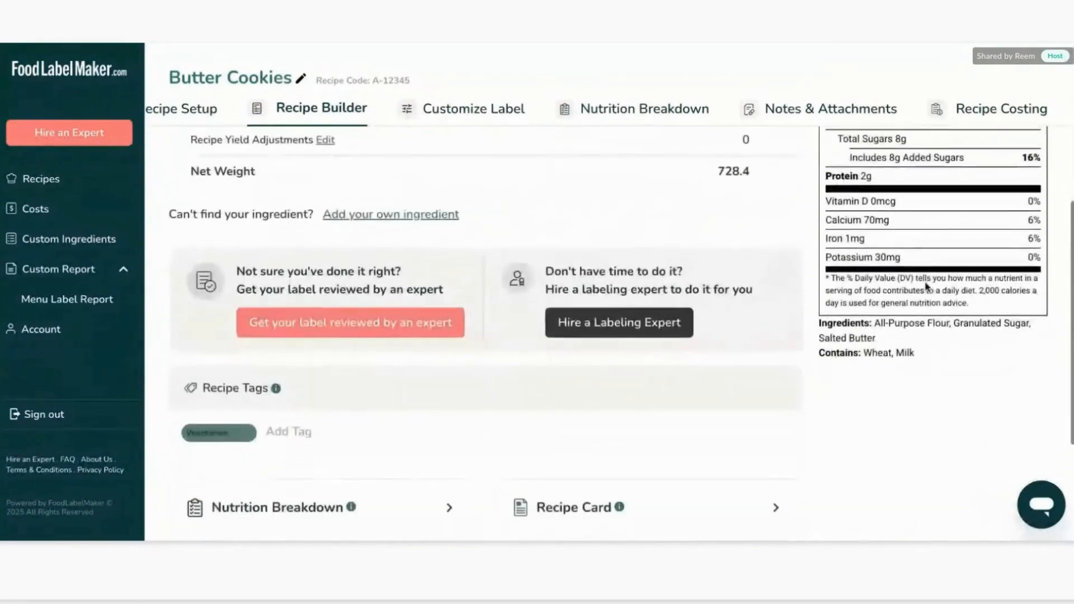
pyautogui.scroll(1, 953, 340)
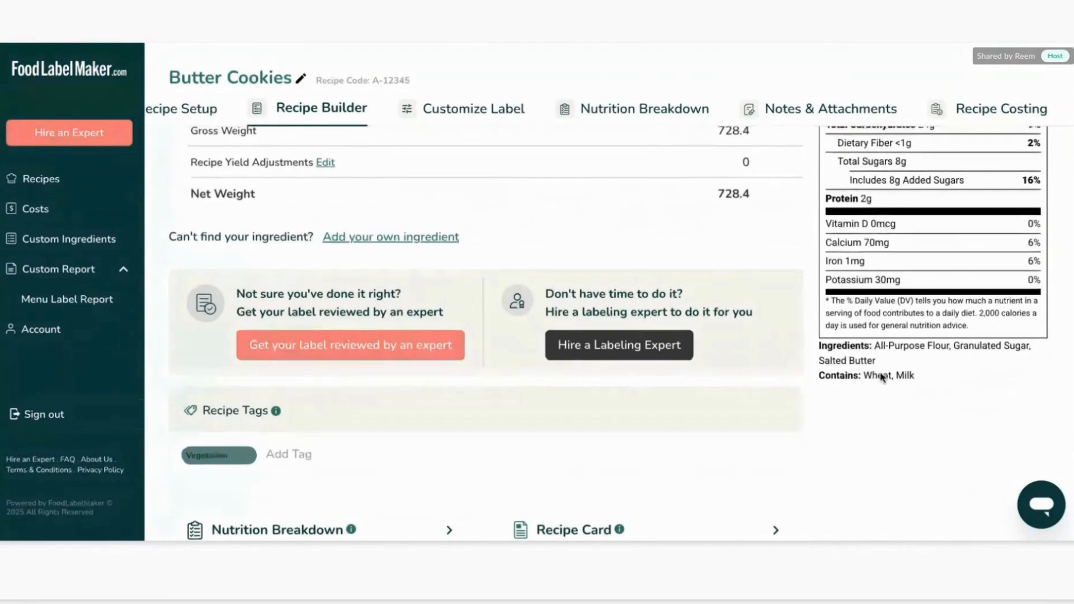
pyautogui.scroll(4, 881, 376)
pyautogui.scroll(2, 935, 240)
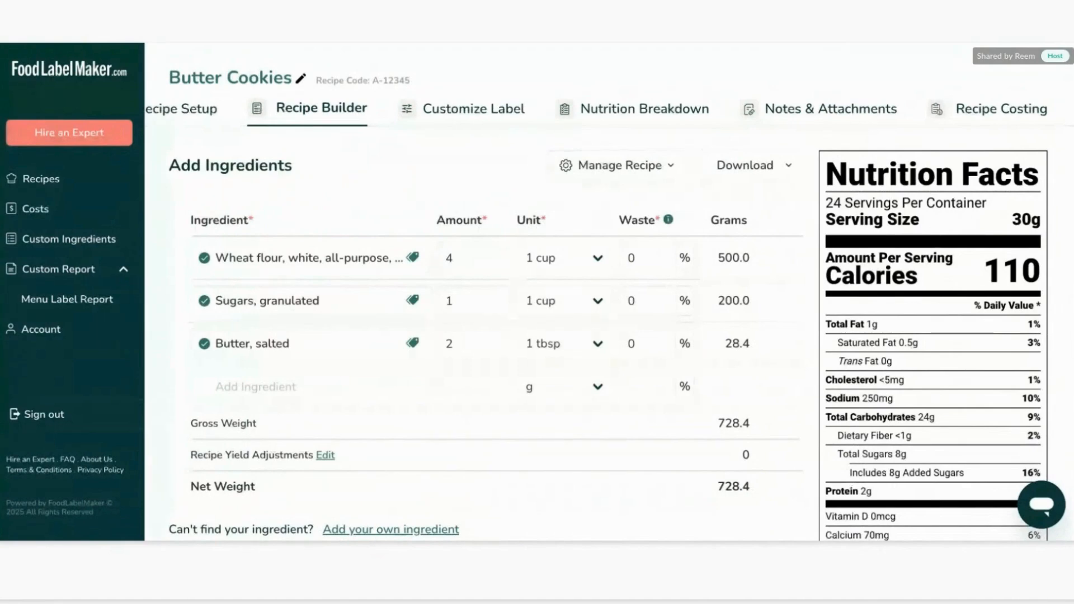
pyautogui.scroll(-1, 917, 202)
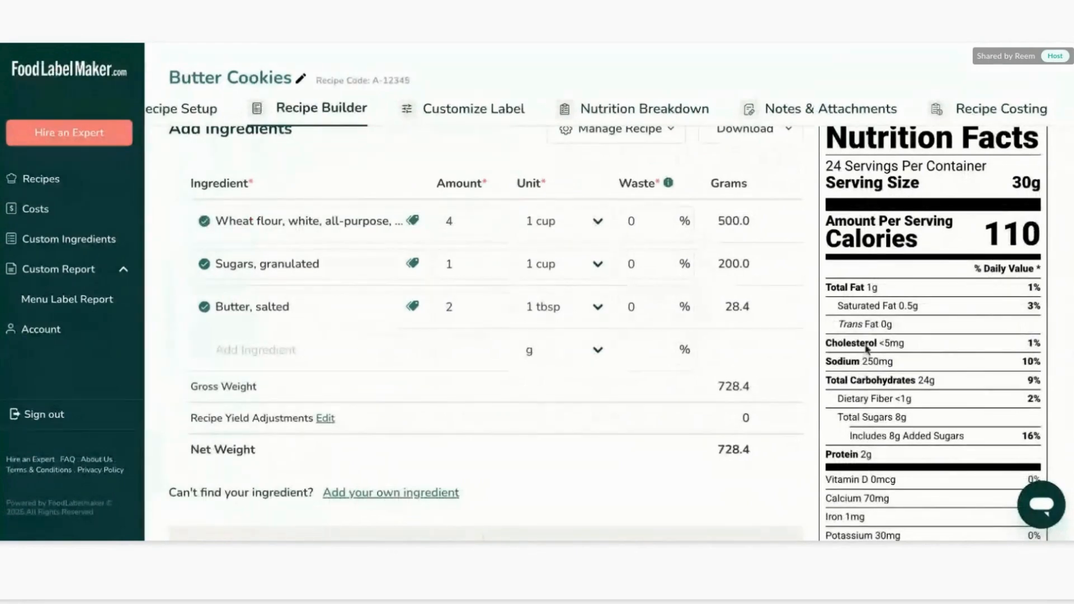
pyautogui.scroll(-1, 564, 434)
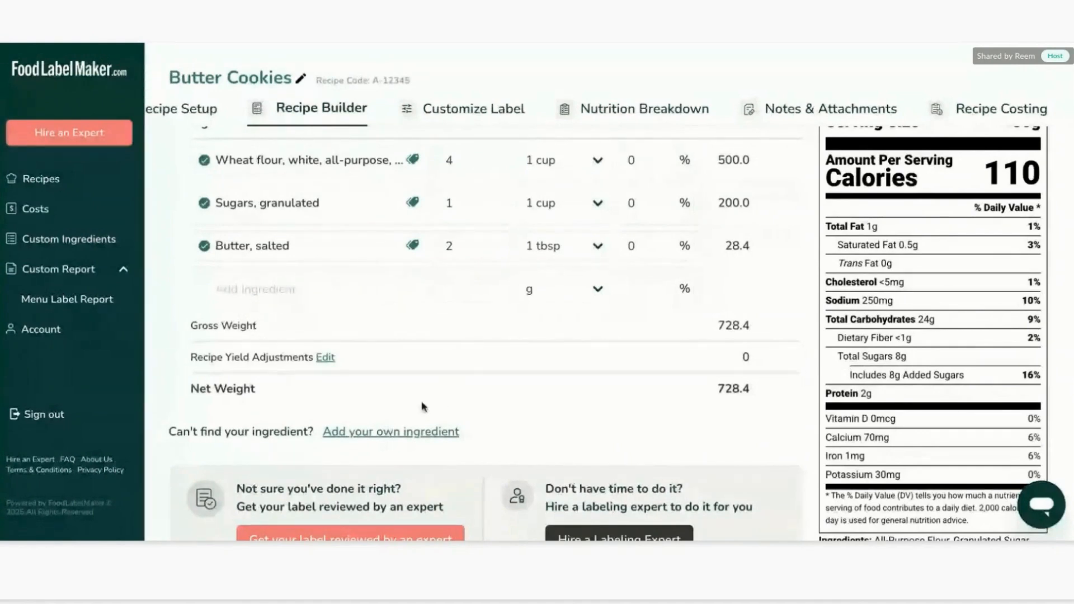
# Open the form for adding your own ingredient and look over its spec sheet upload, general info and nutrition sections.
pyautogui.click(347, 433)
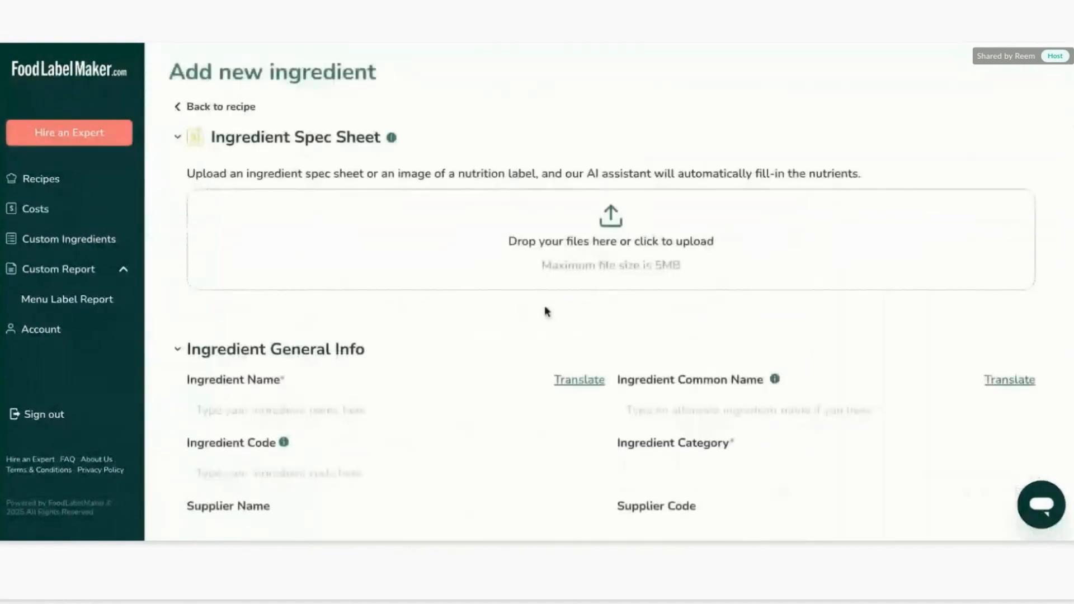
pyautogui.scroll(-10, 524, 369)
pyautogui.scroll(10, 524, 369)
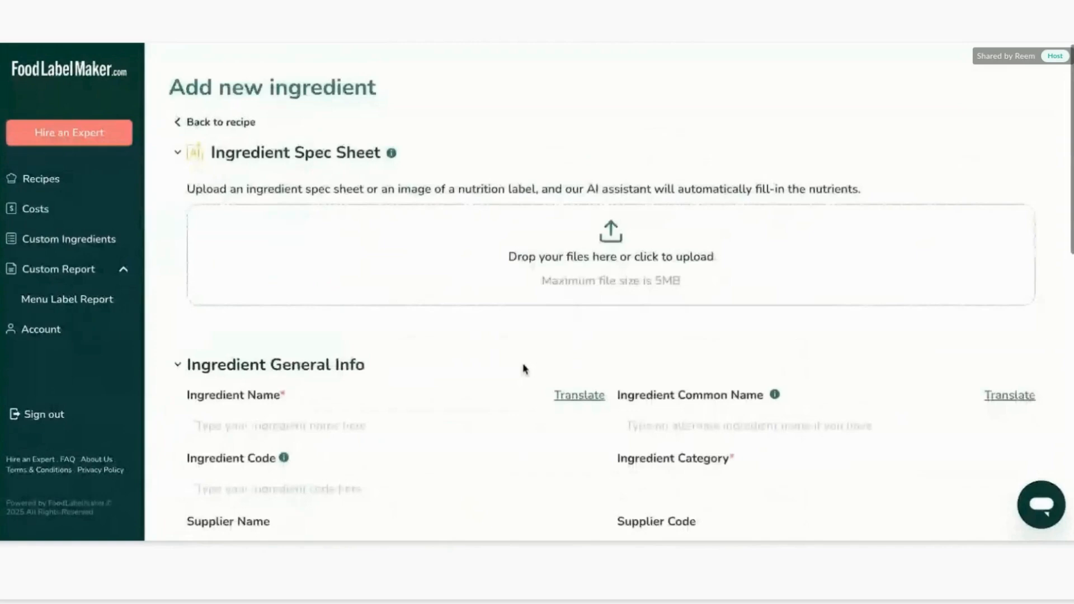
pyautogui.scroll(-1, 524, 370)
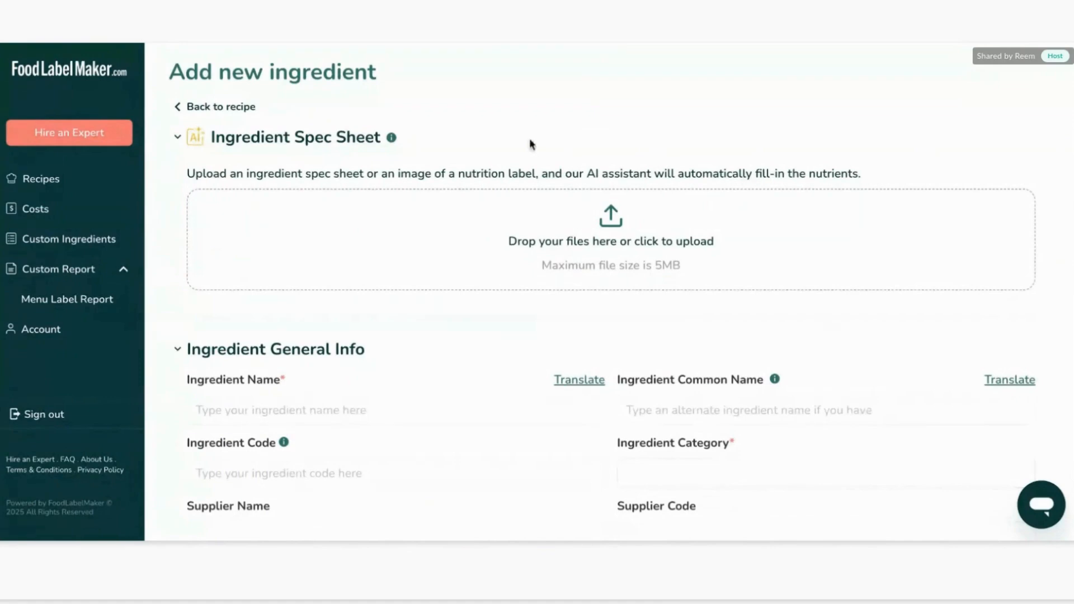
pyautogui.moveTo(398, 174); pyautogui.dragTo(540, 175)
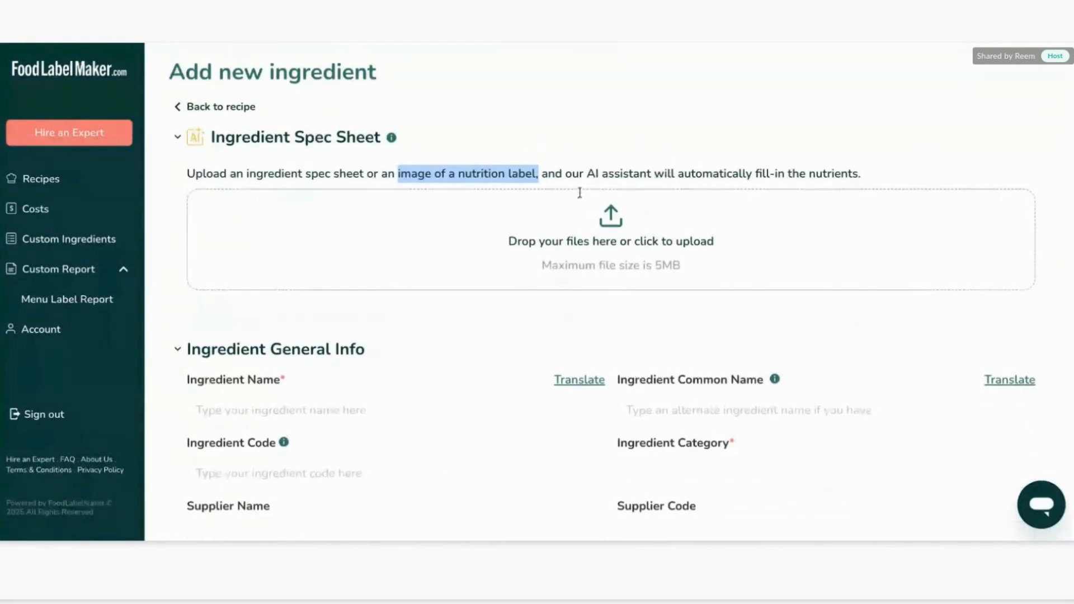
pyautogui.doubleClick(622, 174)
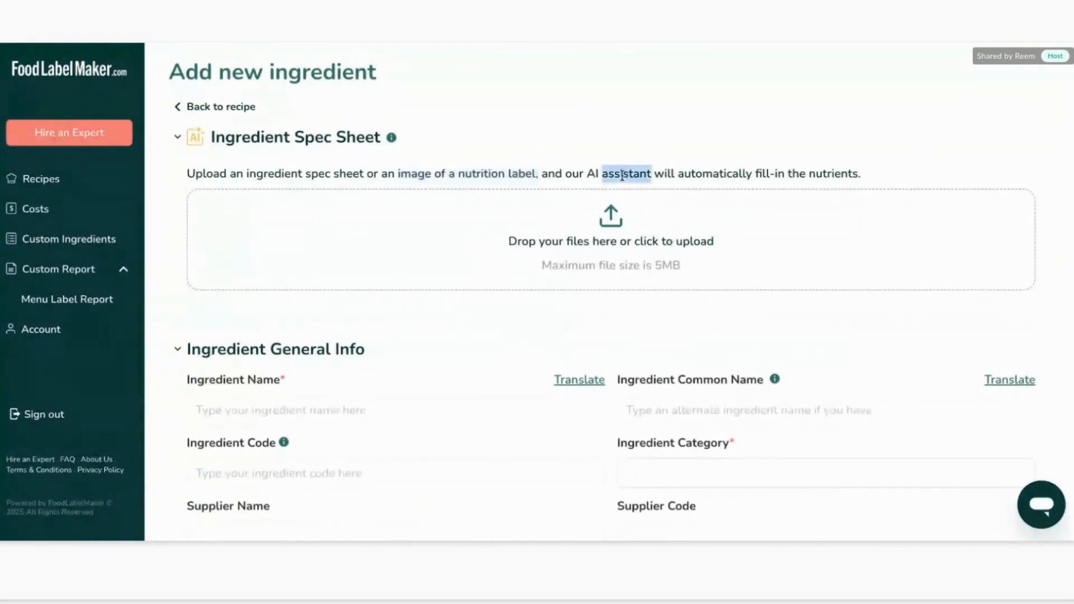
pyautogui.tripleClick(622, 175)
pyautogui.scroll(-5, 585, 254)
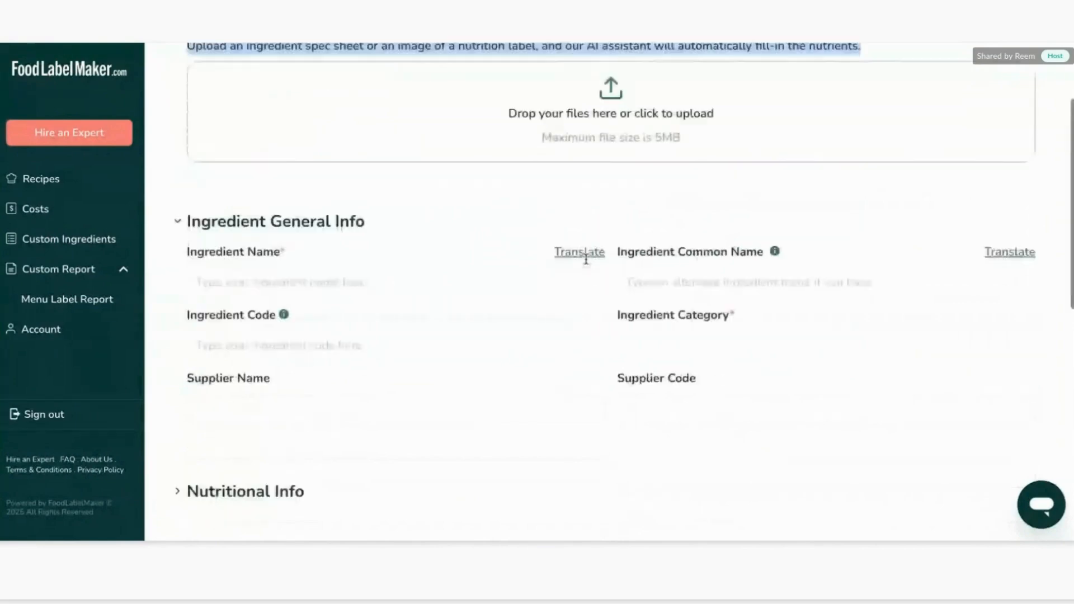
pyautogui.click(447, 330)
pyautogui.scroll(-3, 402, 314)
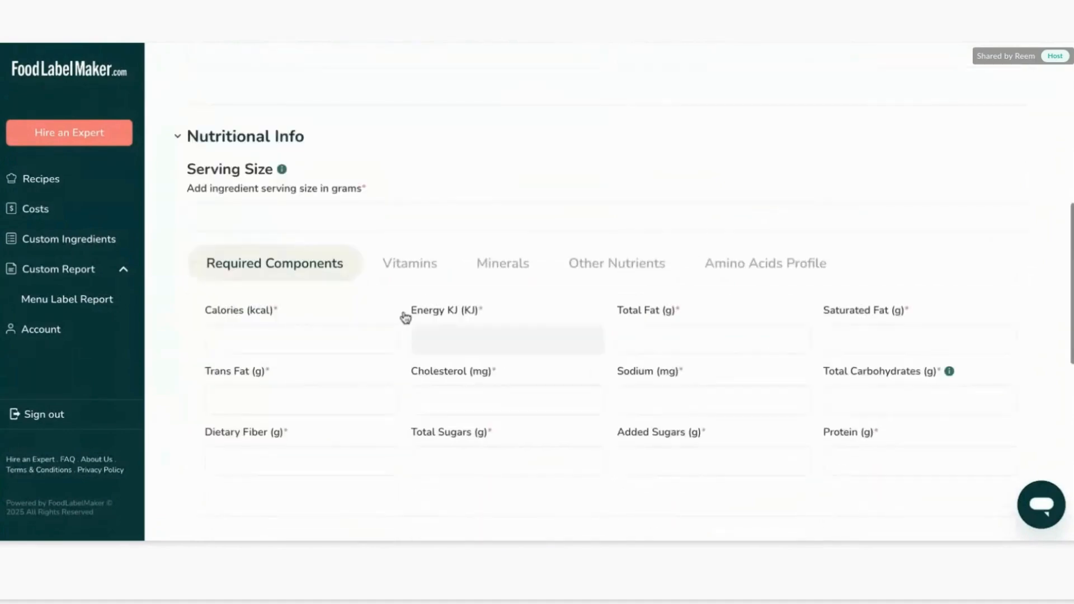
pyautogui.scroll(8, 548, 292)
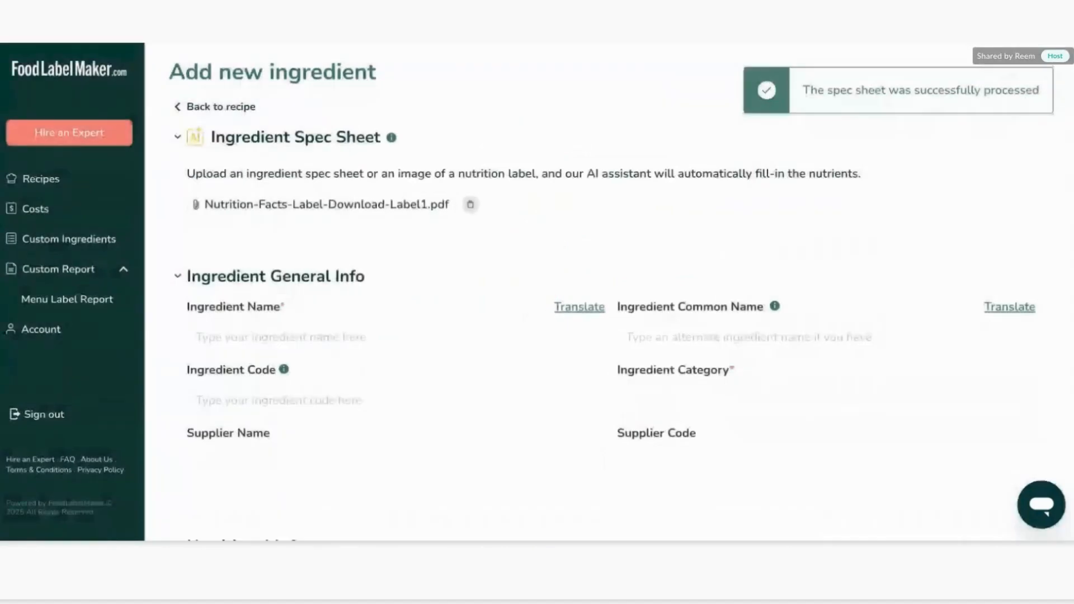
# Name the new custom ingredient Chocolate Syrup.
pyautogui.scroll(-7, 635, 267)
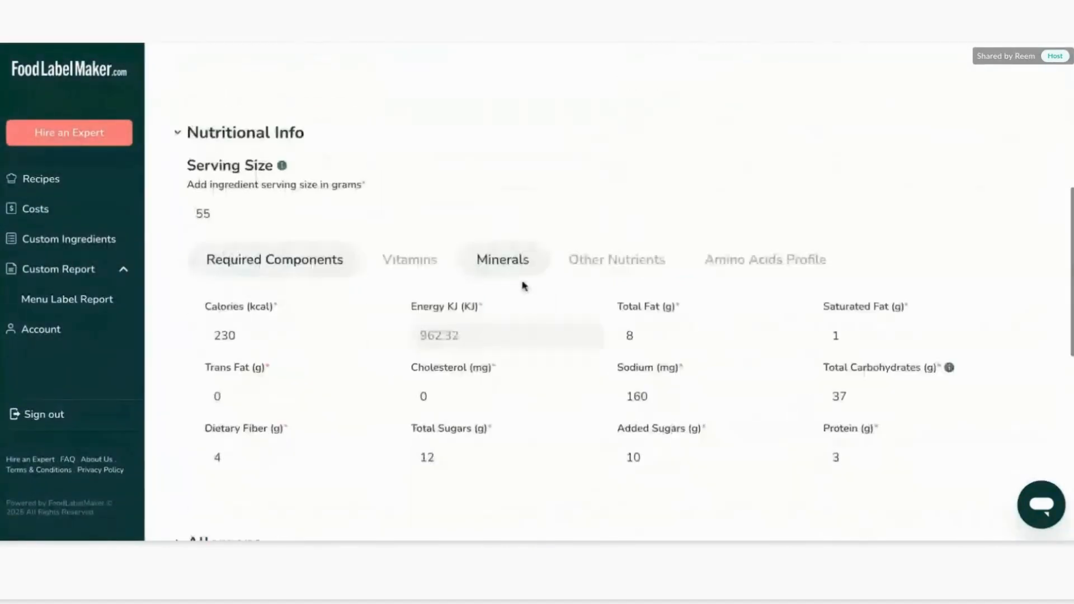
pyautogui.scroll(-1, 524, 286)
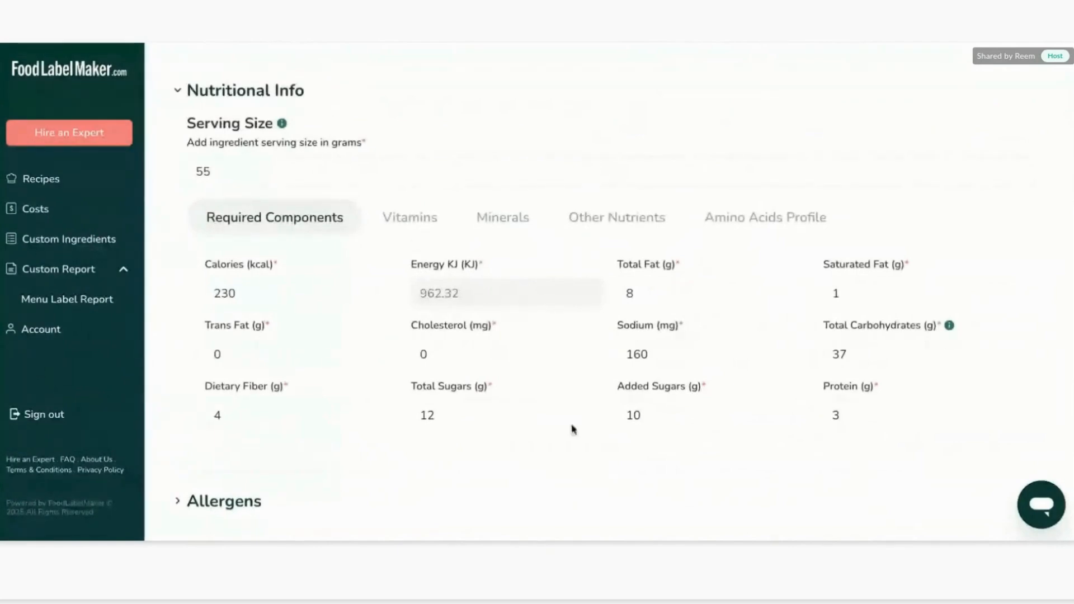
pyautogui.scroll(7, 444, 285)
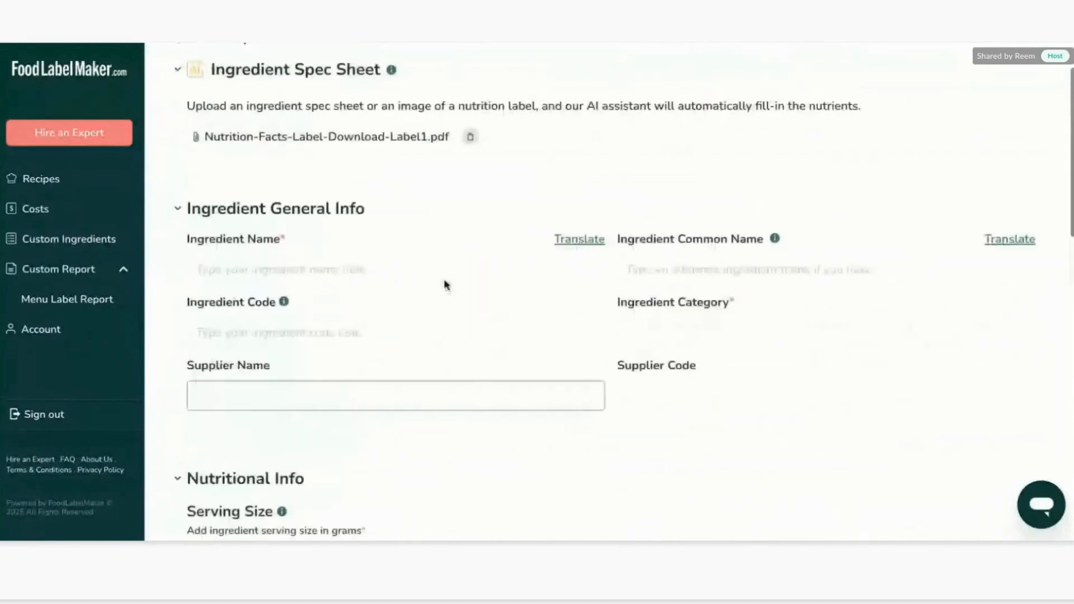
pyautogui.click(366, 347)
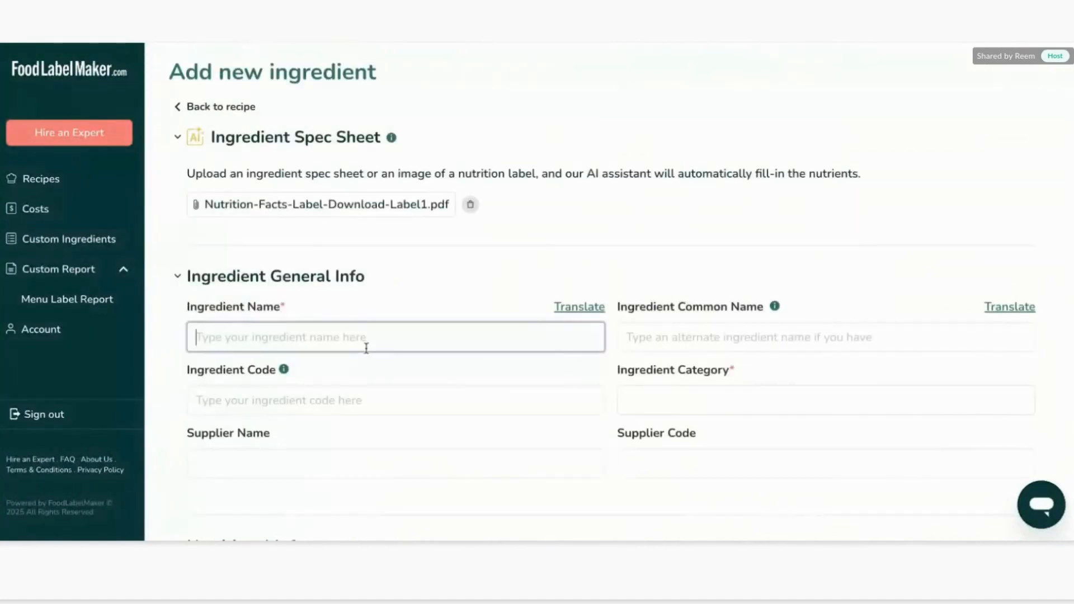
pyautogui.write('Choco')
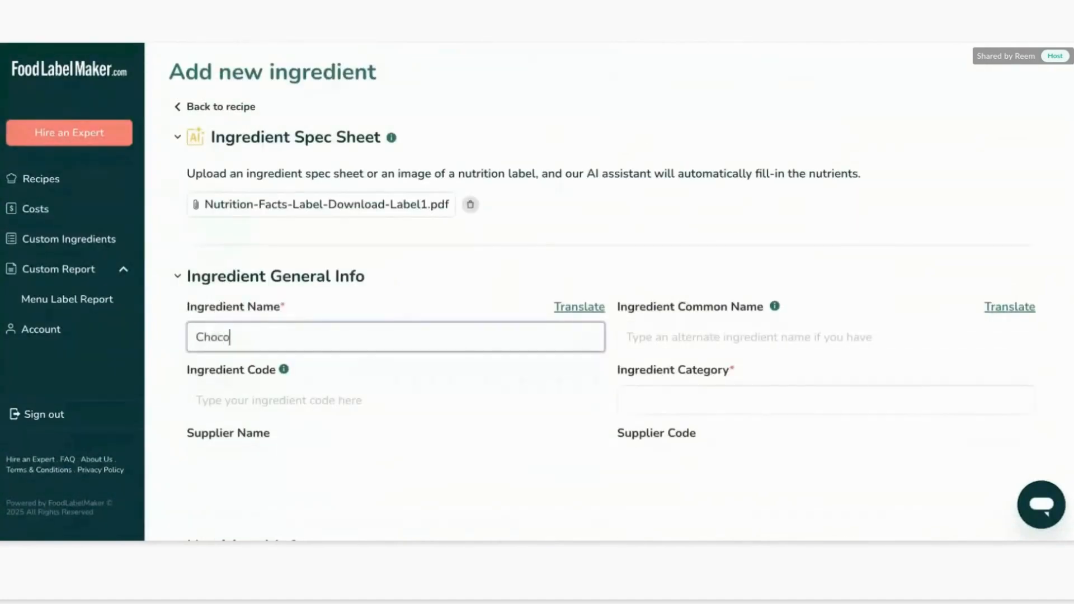
pyautogui.write('late Syrup')
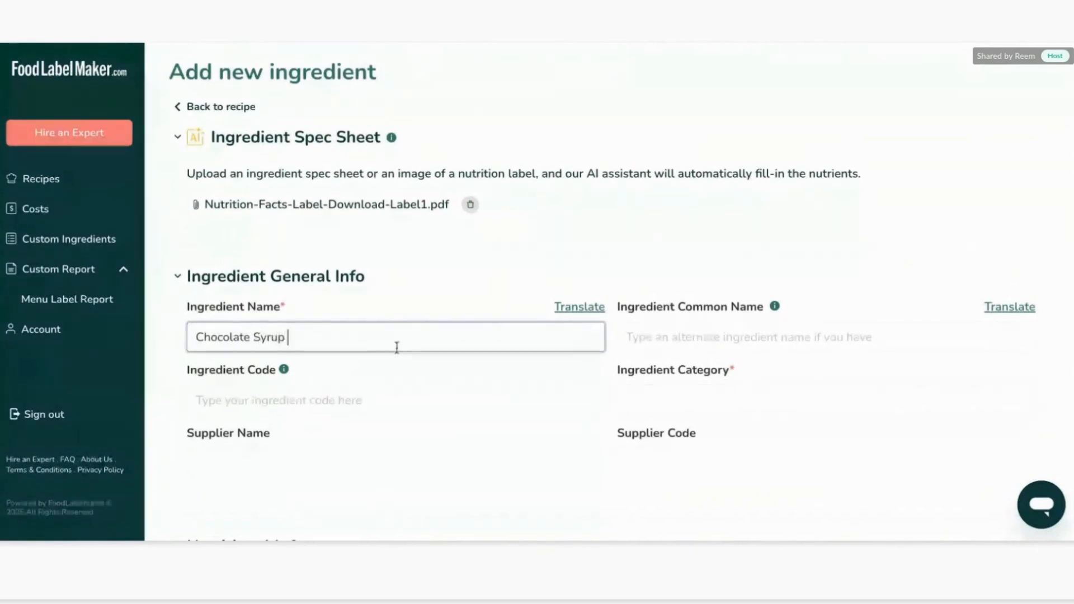
# Auto-translate the ingredient name into French, Arabic and Spanish and save the translations.
pyautogui.scroll(-1, 492, 324)
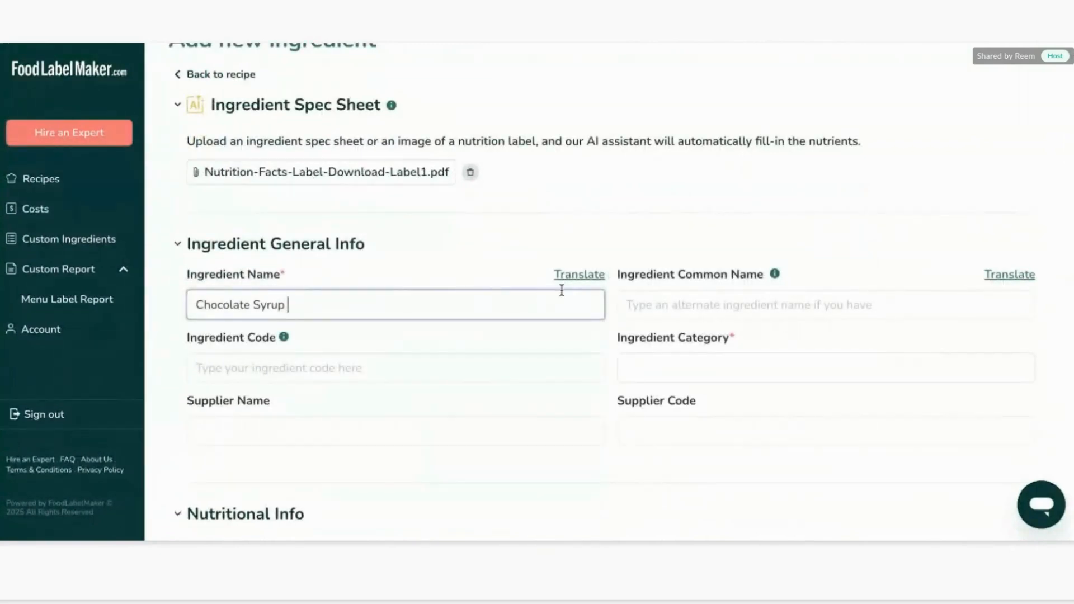
pyautogui.click(590, 278)
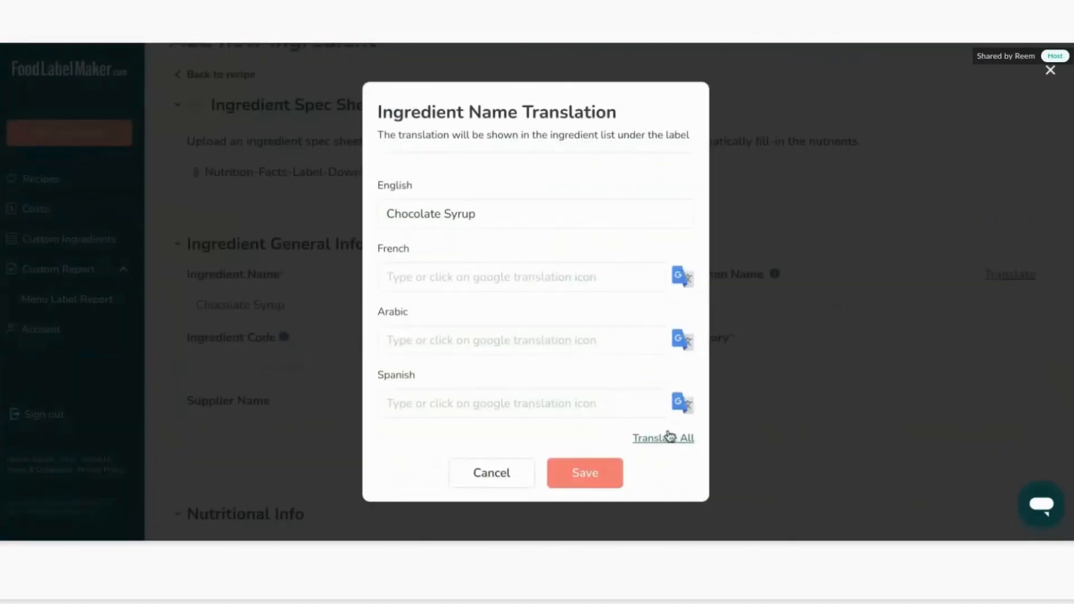
pyautogui.click(667, 438)
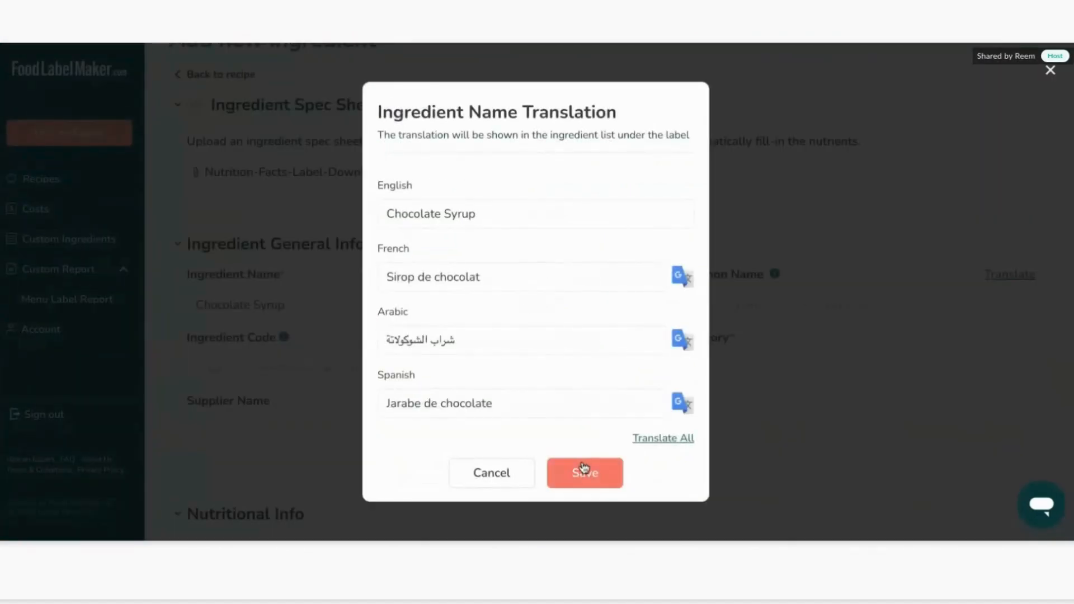
pyautogui.click(582, 470)
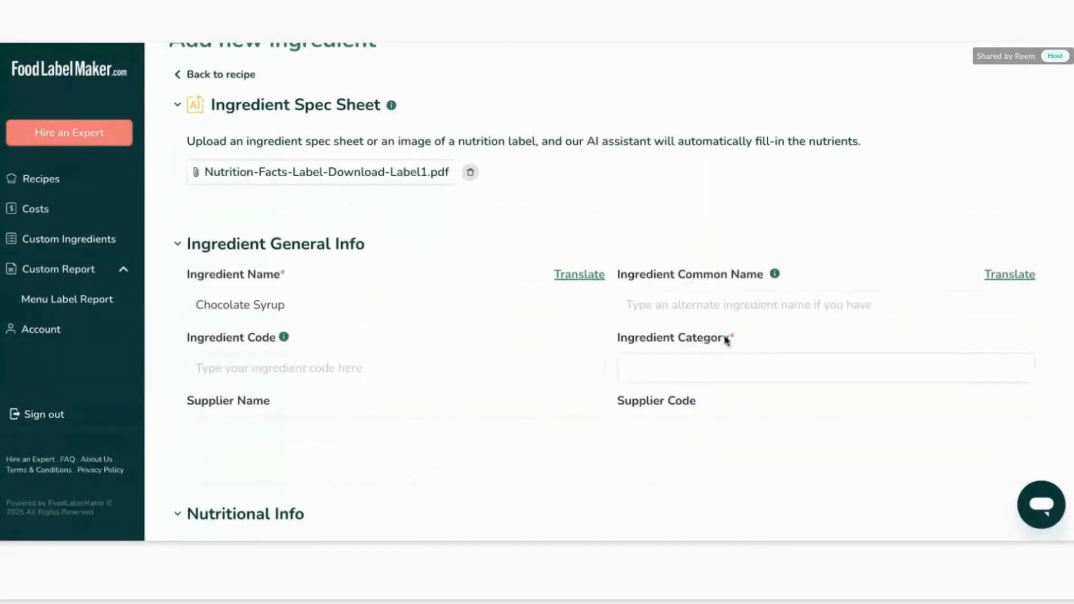
# Set the ingredient code to 5656.
pyautogui.click(827, 303)
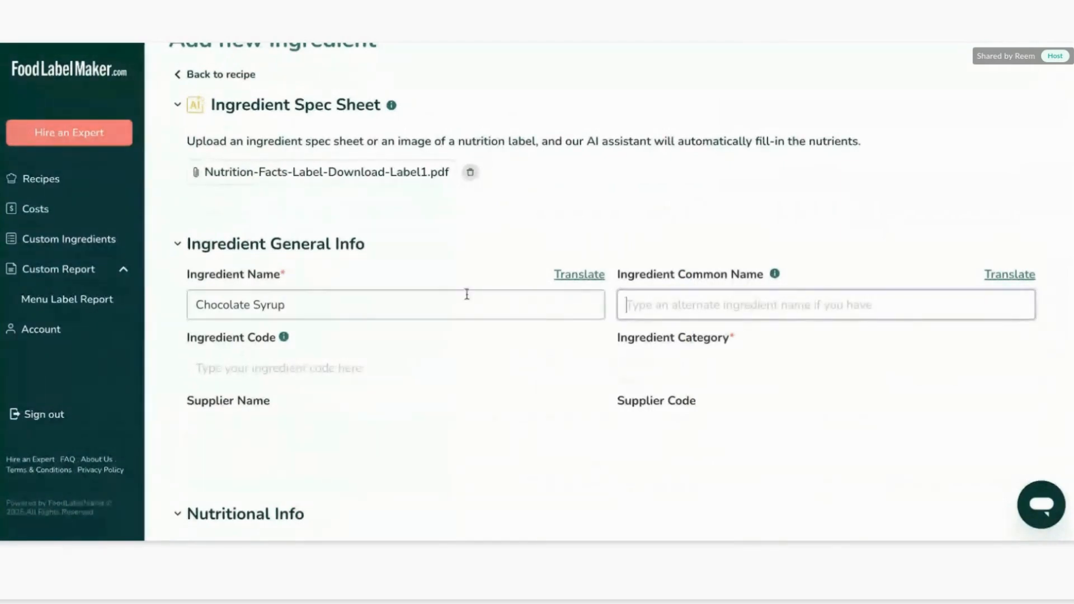
pyautogui.click(318, 307)
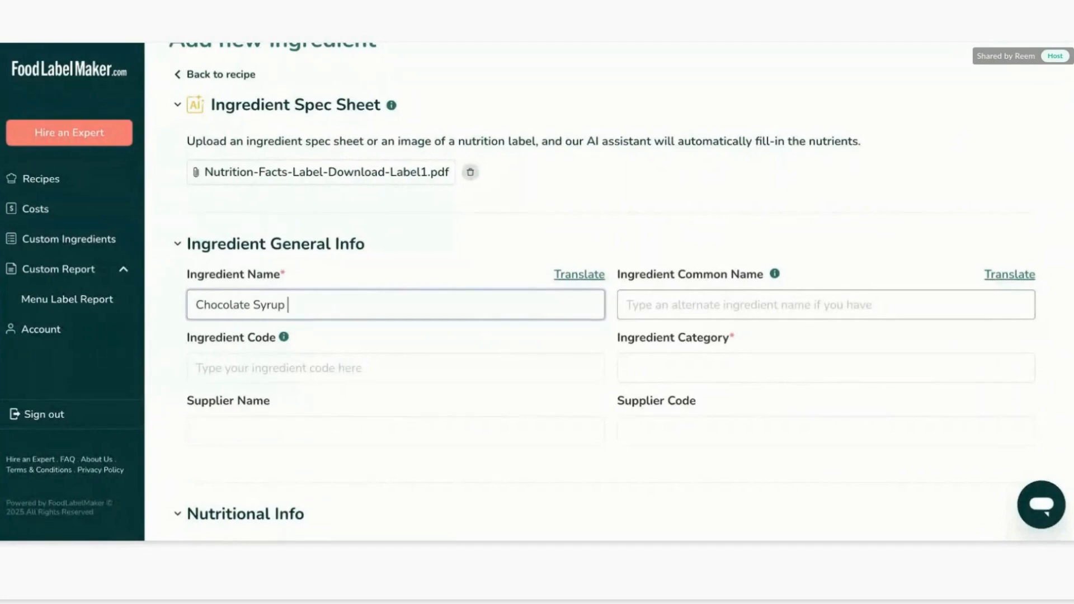
pyautogui.scroll(-1, 667, 306)
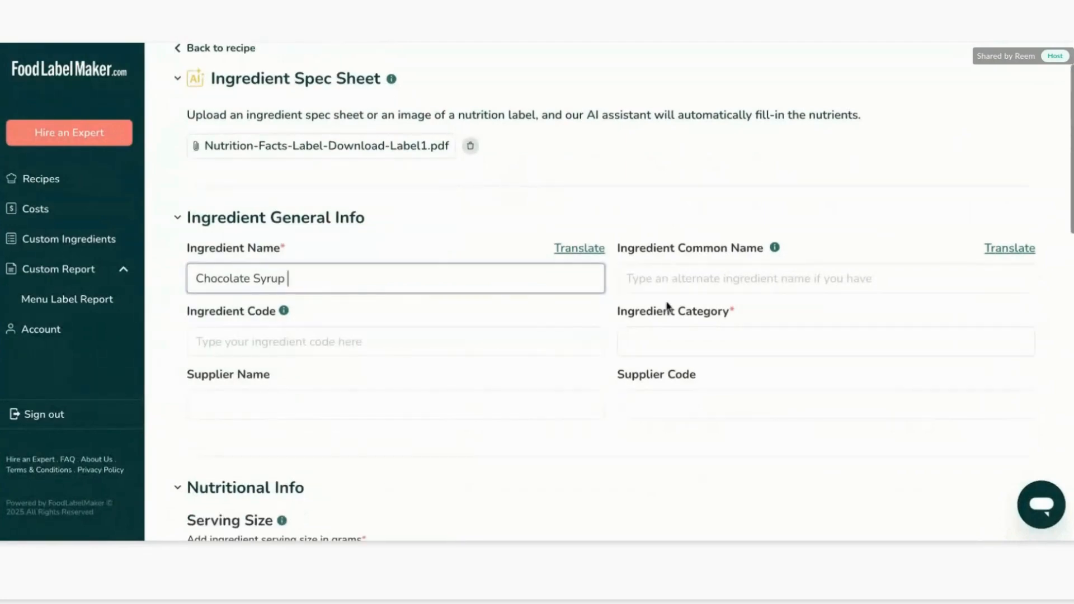
pyautogui.click(570, 340)
pyautogui.scroll(-1, 488, 321)
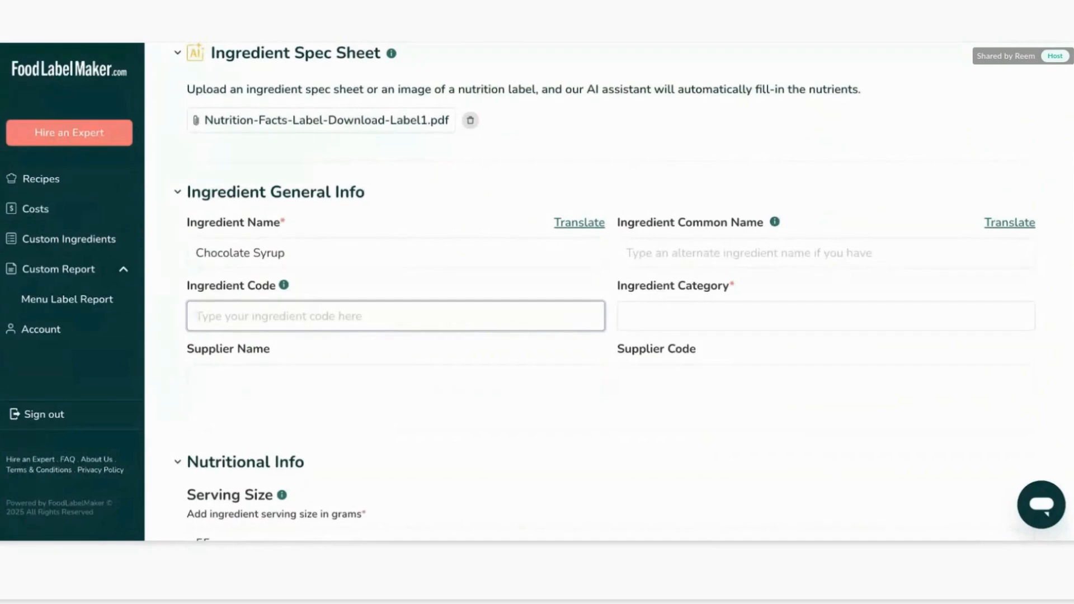
pyautogui.write('5656')
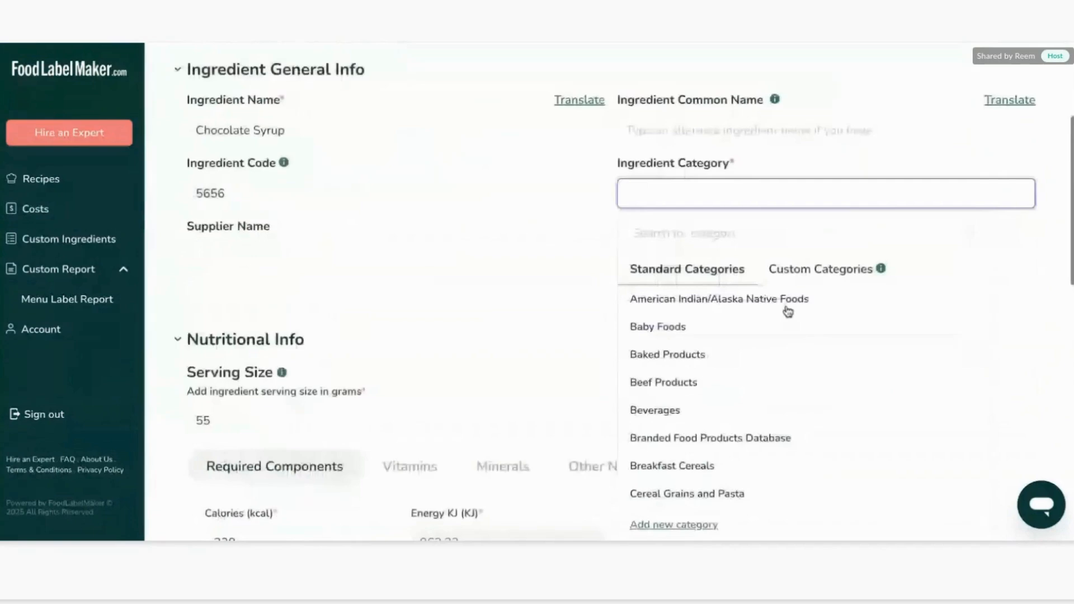
# Set the ingredient category to Branded Food Products Database.
pyautogui.scroll(-2, 794, 317)
pyautogui.scroll(3, 798, 324)
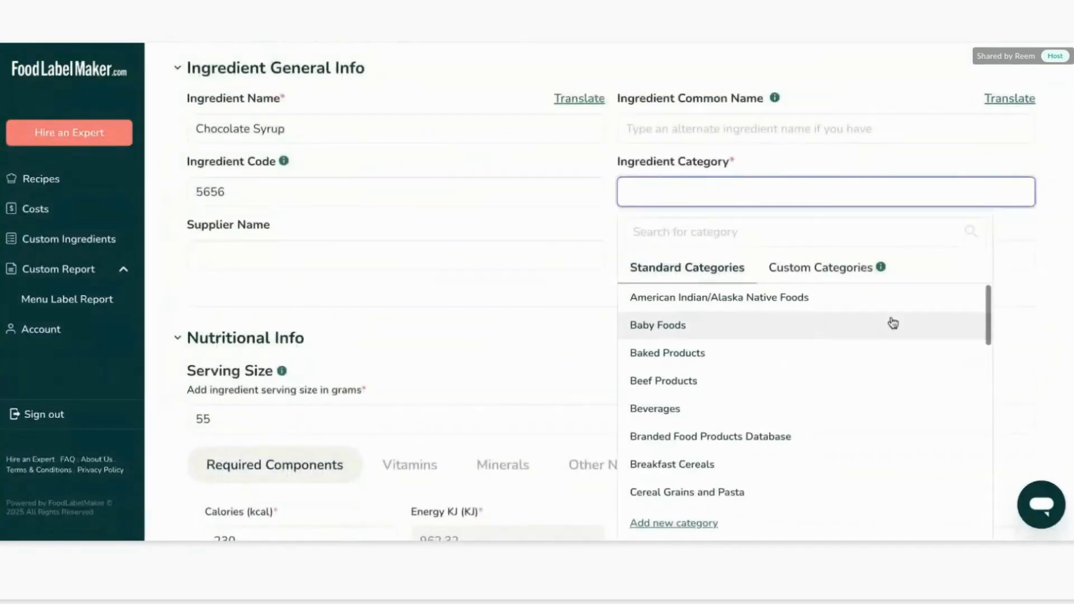
pyautogui.scroll(-2, 891, 321)
pyautogui.click(840, 274)
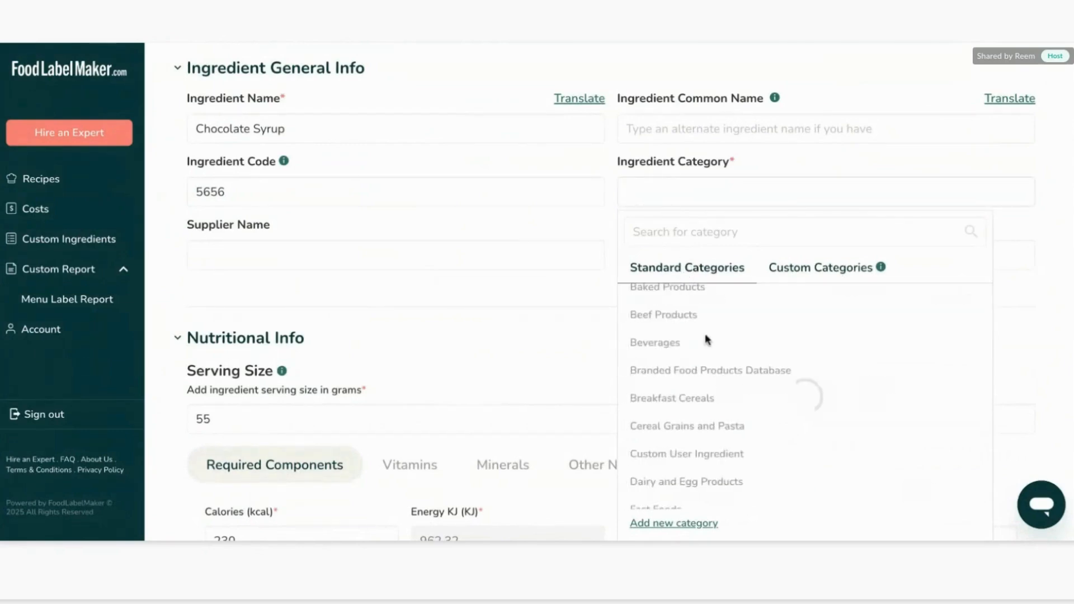
pyautogui.scroll(-3, 706, 338)
pyautogui.scroll(2, 712, 370)
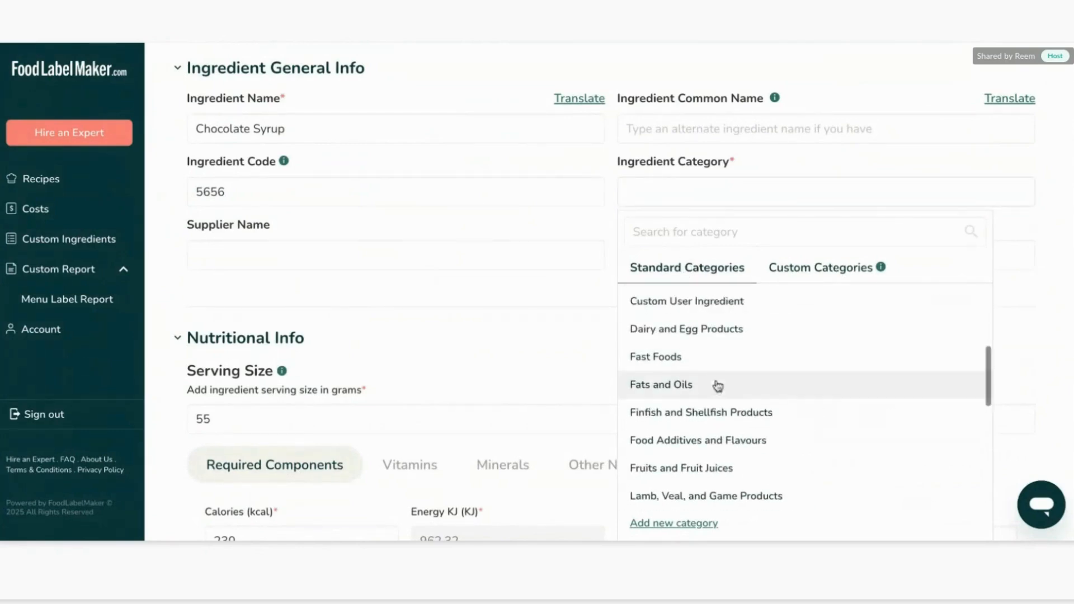
pyautogui.click(723, 329)
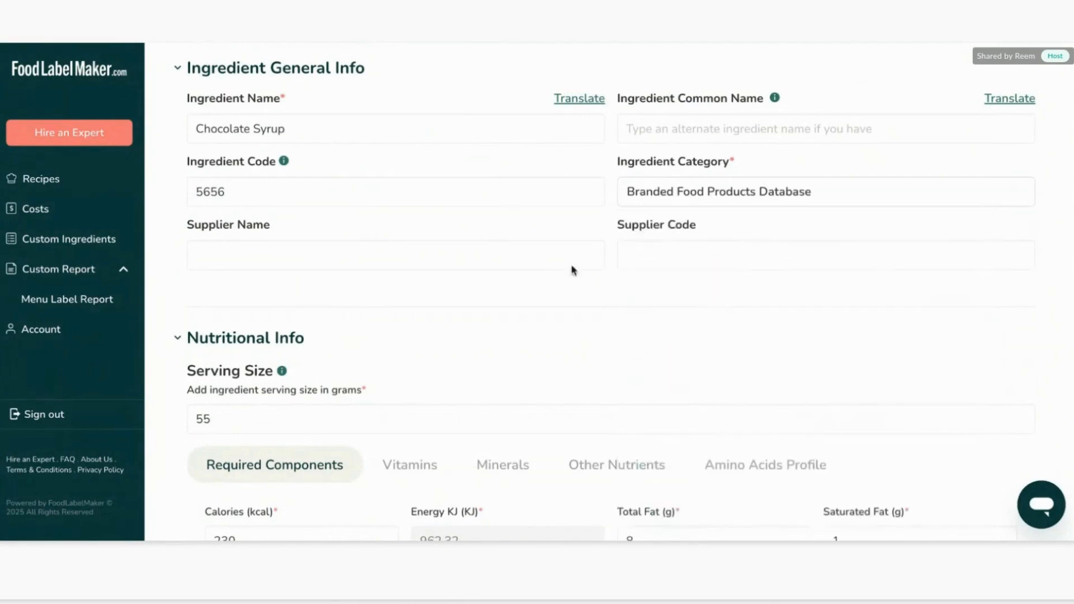
# Enter XX as the supplier name and YY as the supplier code.
pyautogui.click(394, 254)
pyautogui.scroll(2, 394, 255)
pyautogui.write('XX')
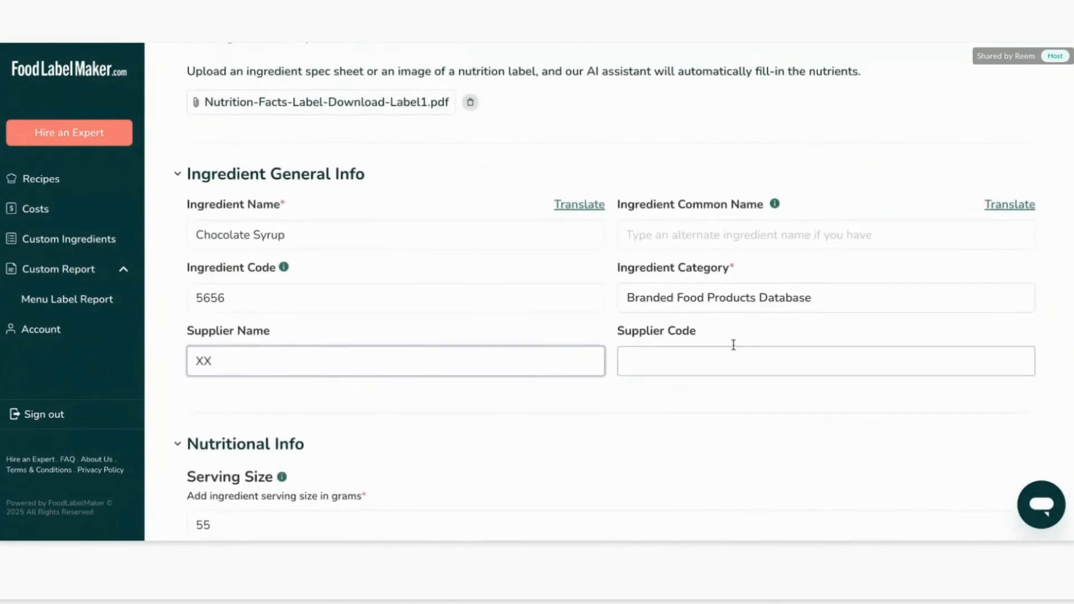
pyautogui.click(715, 369)
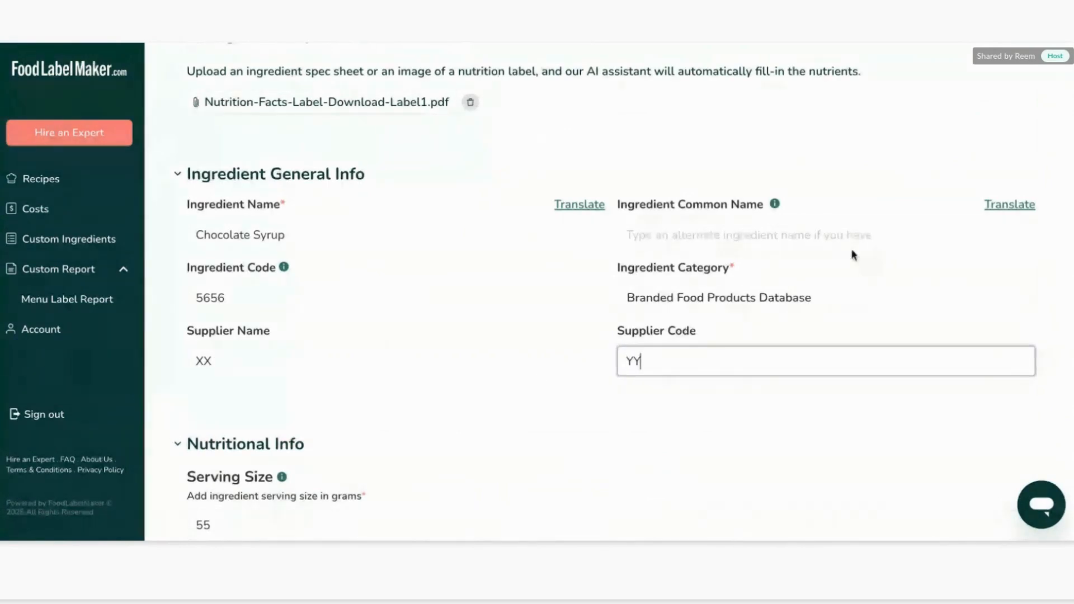
# Look through the nutritional info tabs: required components, vitamins, minerals, other nutrients and amino acids profile.
pyautogui.scroll(-5, 852, 255)
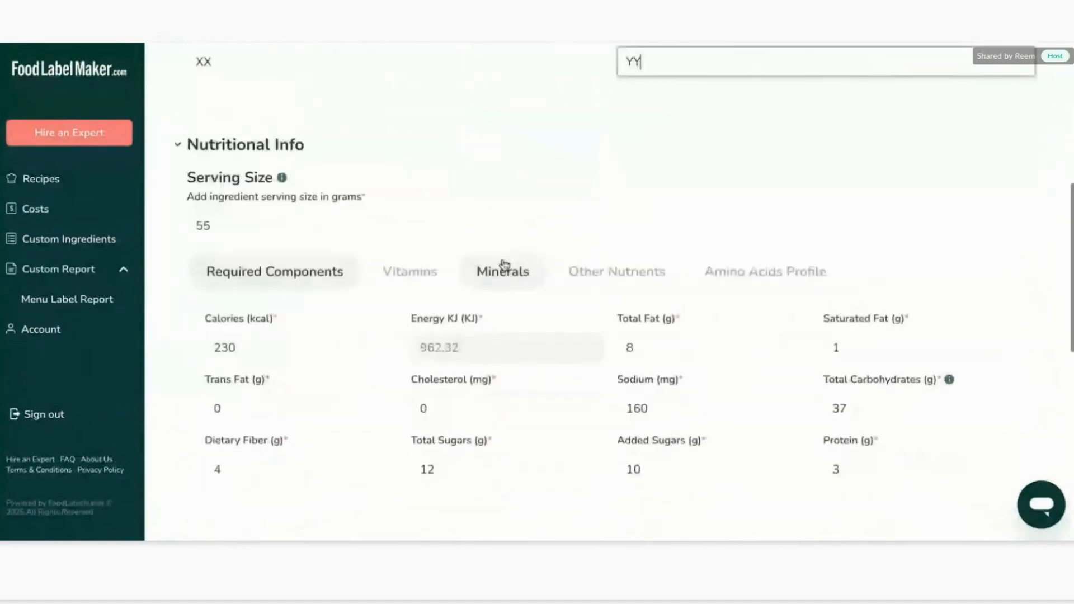
pyautogui.scroll(-1, 347, 145)
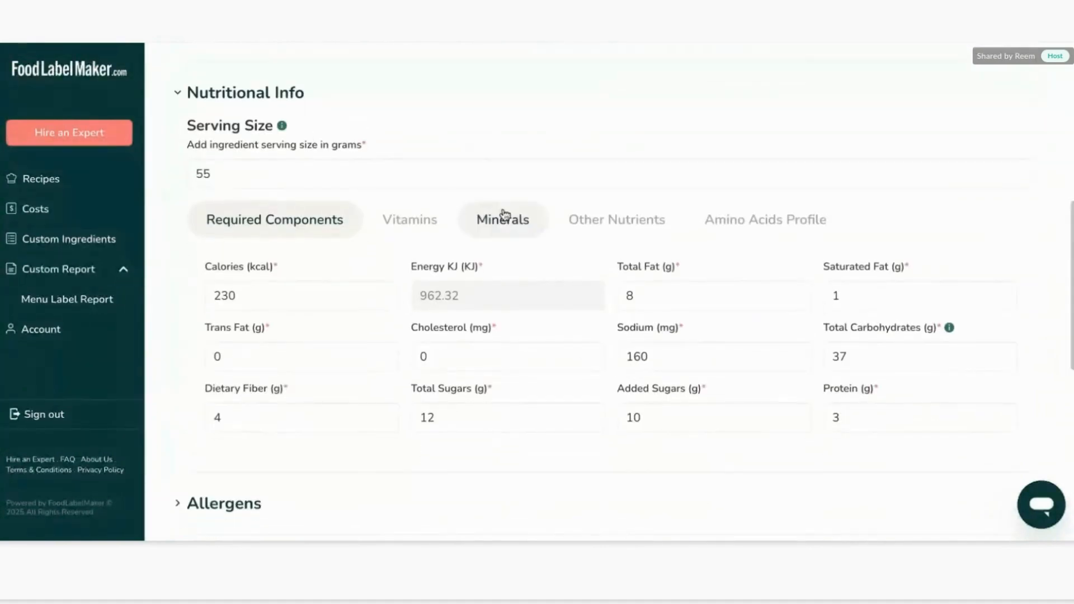
pyautogui.click(419, 218)
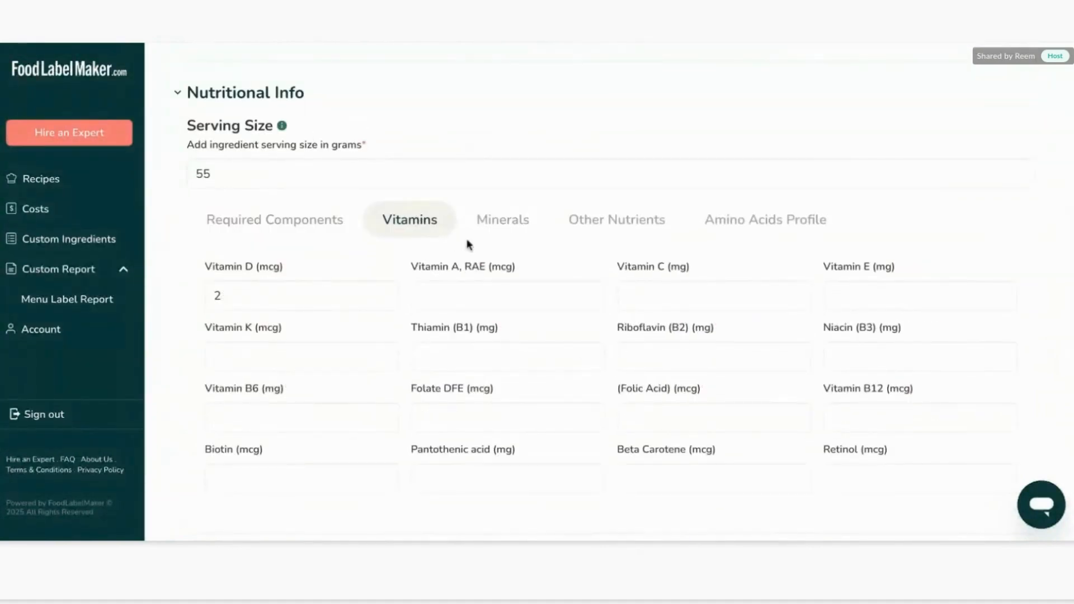
pyautogui.click(515, 223)
pyautogui.click(637, 219)
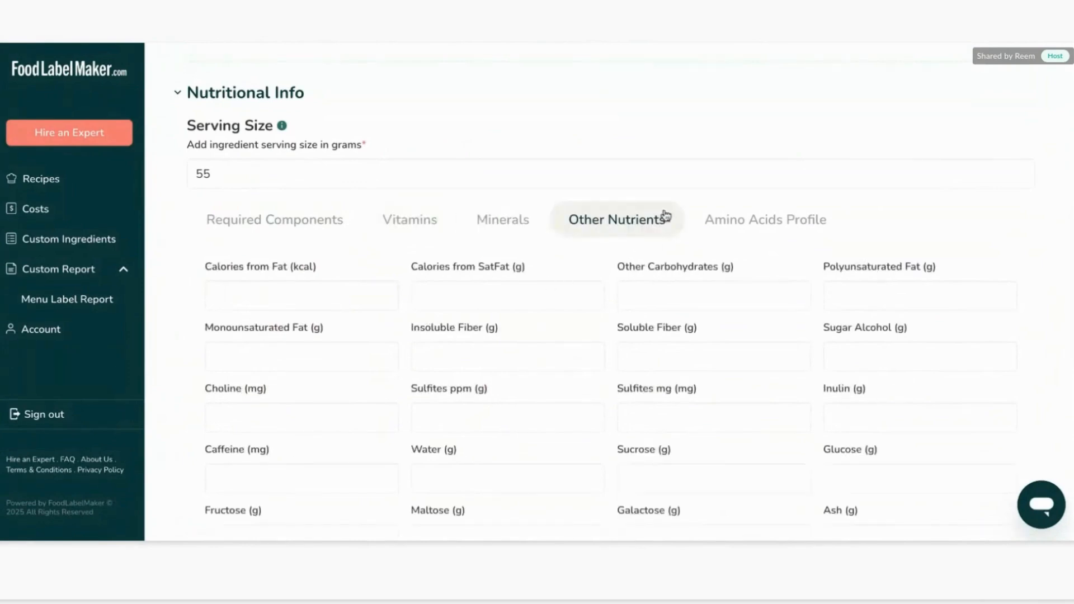
pyautogui.scroll(-1, 657, 333)
pyautogui.click(267, 182)
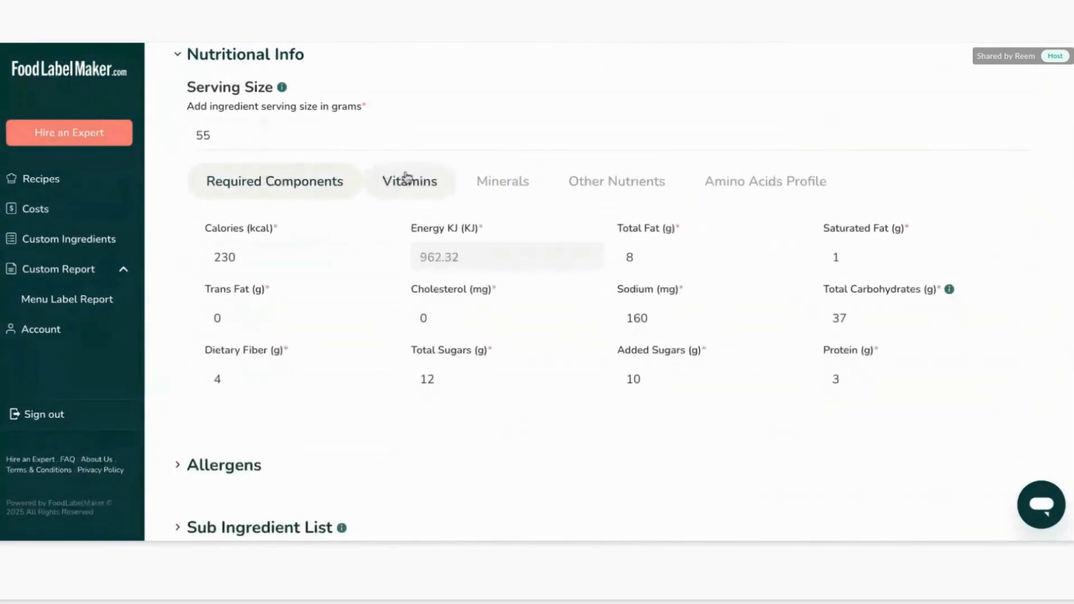
pyautogui.click(408, 179)
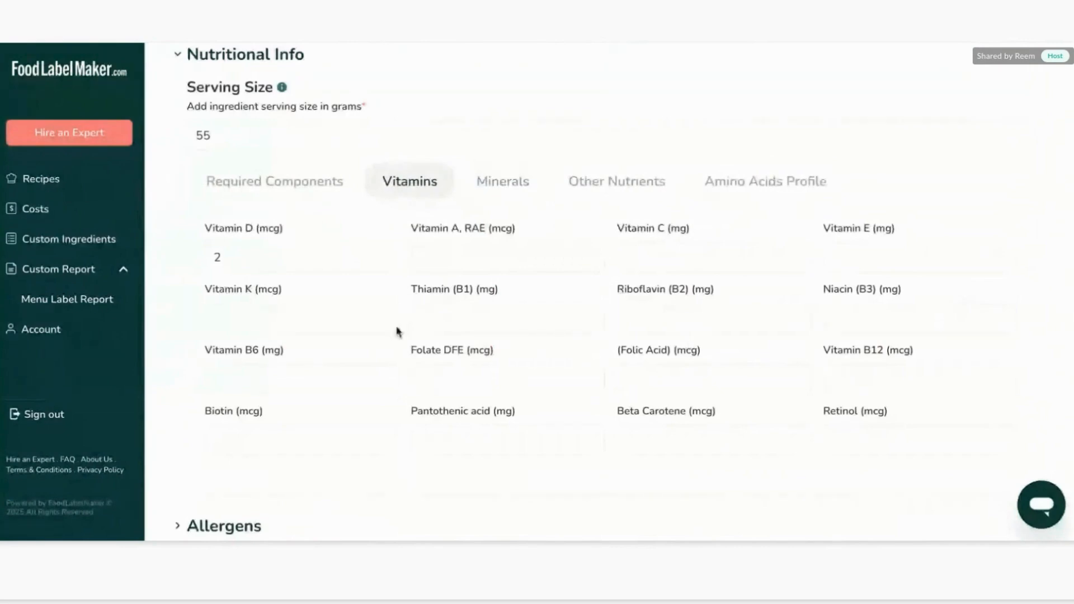
pyautogui.click(517, 200)
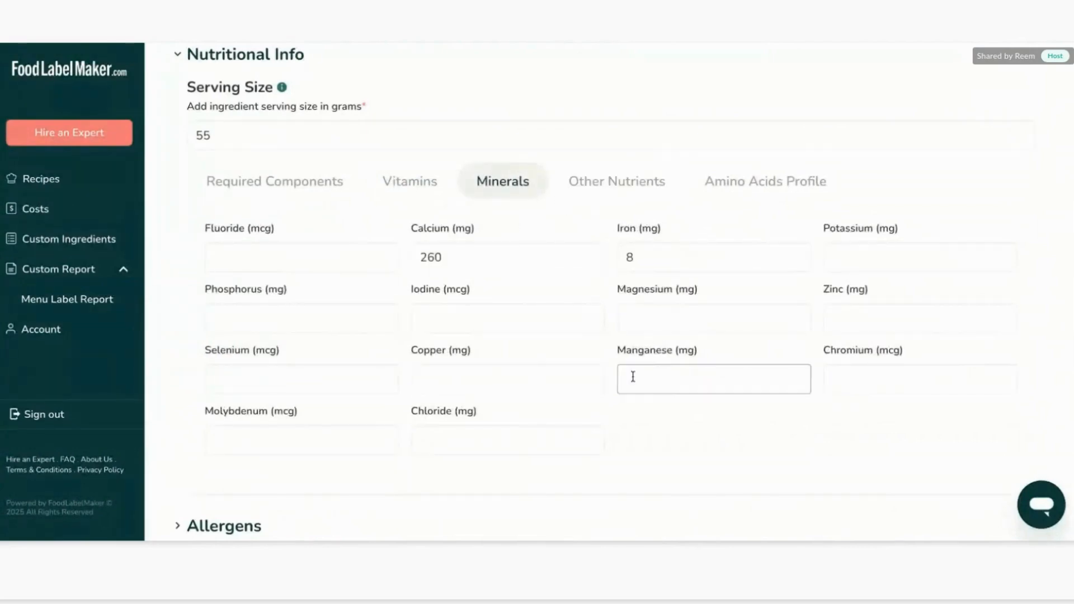
pyautogui.click(609, 187)
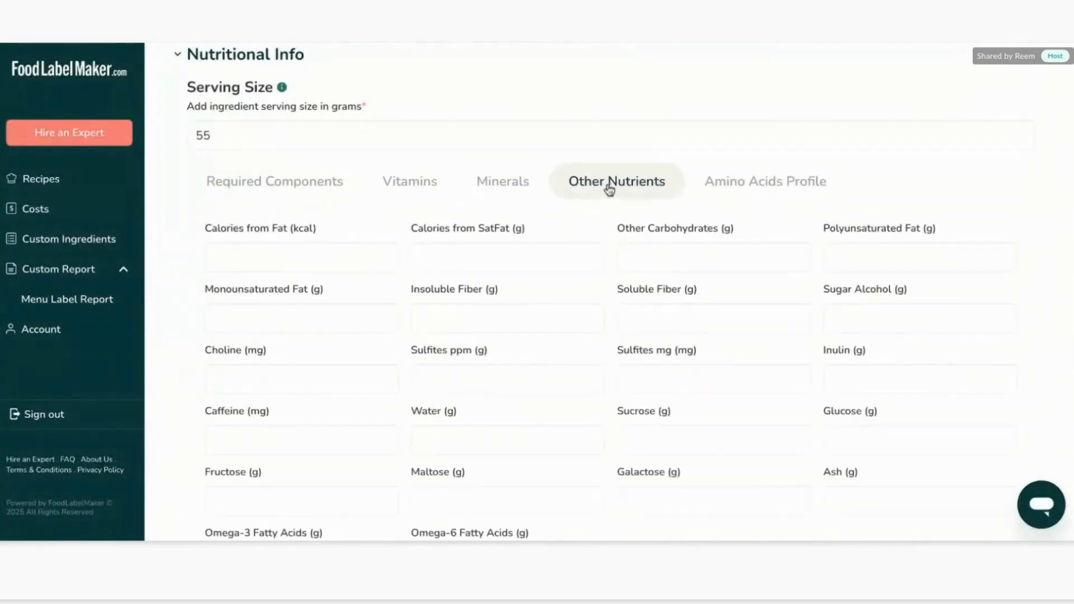
pyautogui.scroll(-1, 599, 262)
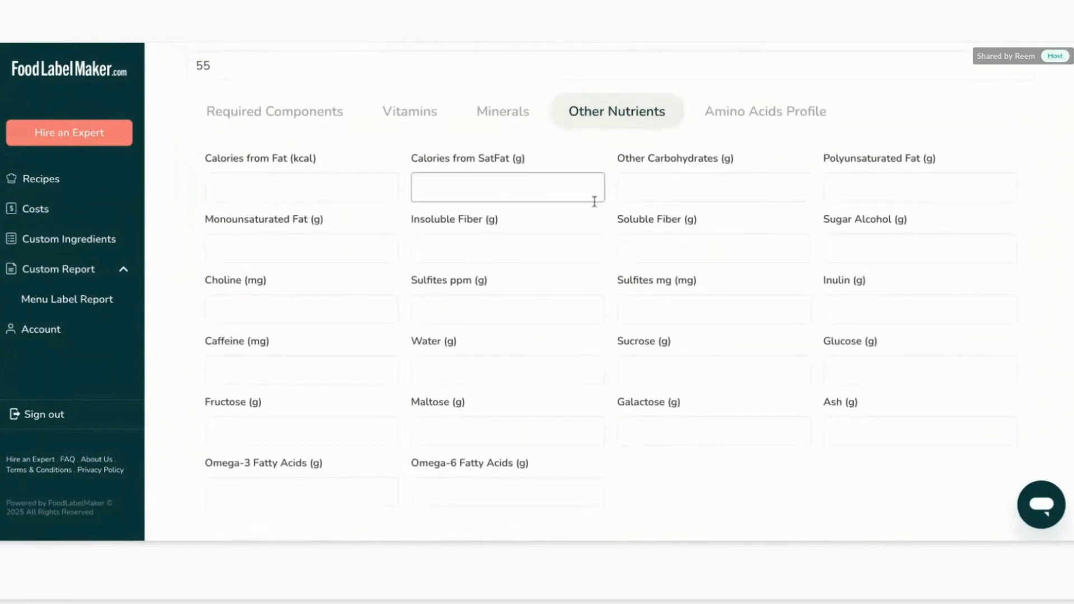
pyautogui.click(757, 126)
pyautogui.scroll(1, 728, 218)
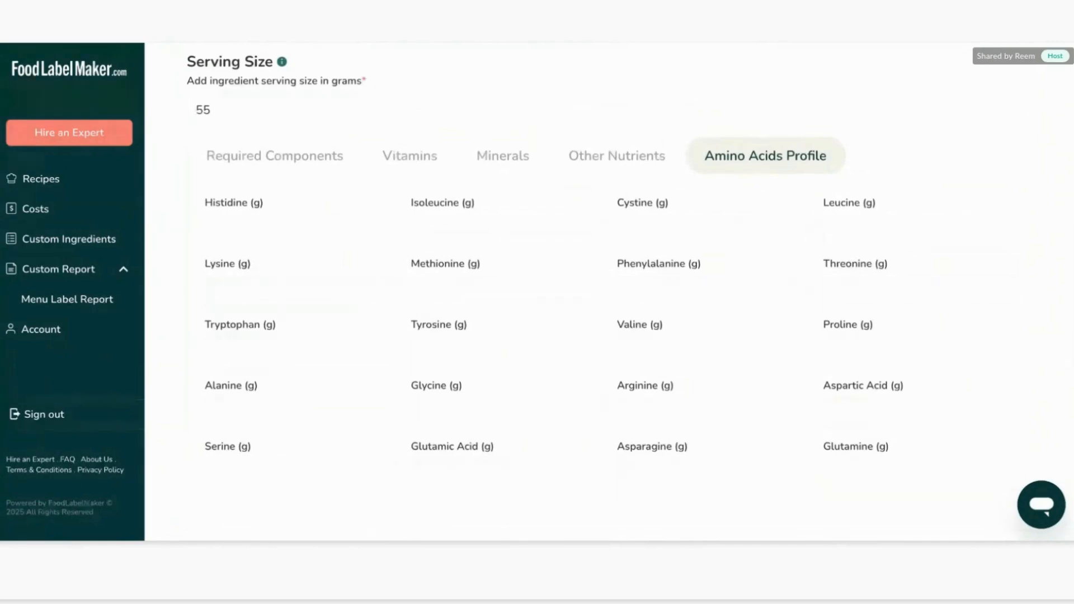
pyautogui.click(279, 170)
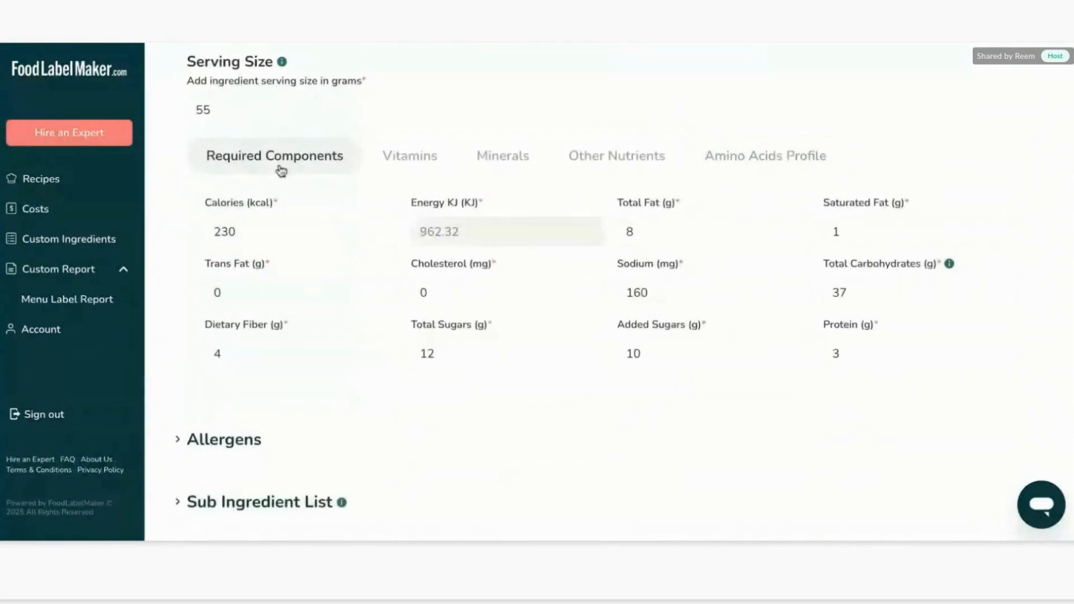
# Add Peanuts as a known allergen of the ingredient.
pyautogui.scroll(-4, 281, 171)
pyautogui.click(237, 204)
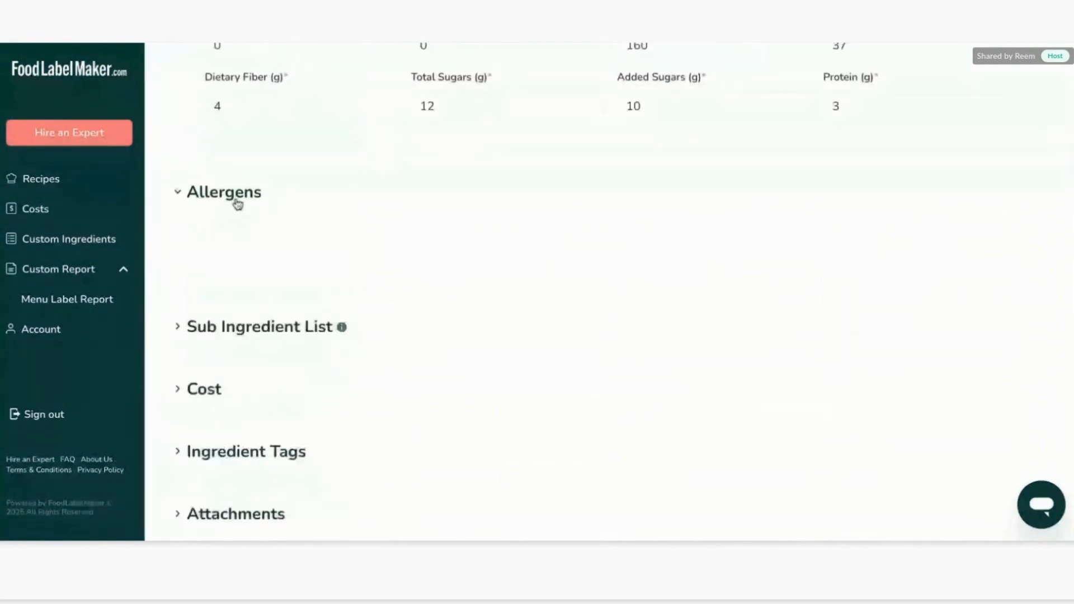
pyautogui.click(269, 239)
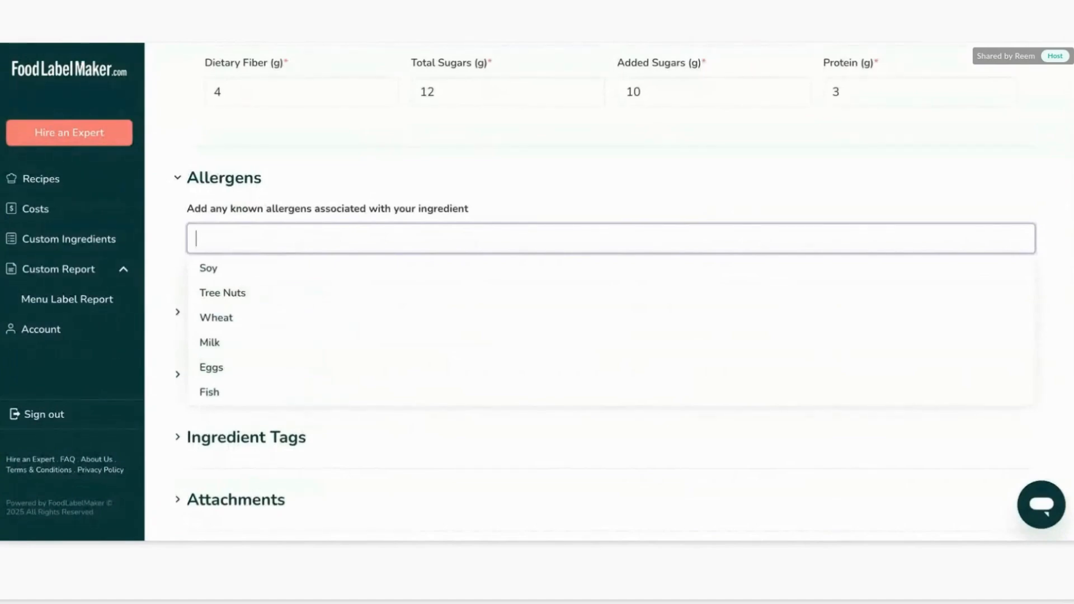
pyautogui.write('peanu')
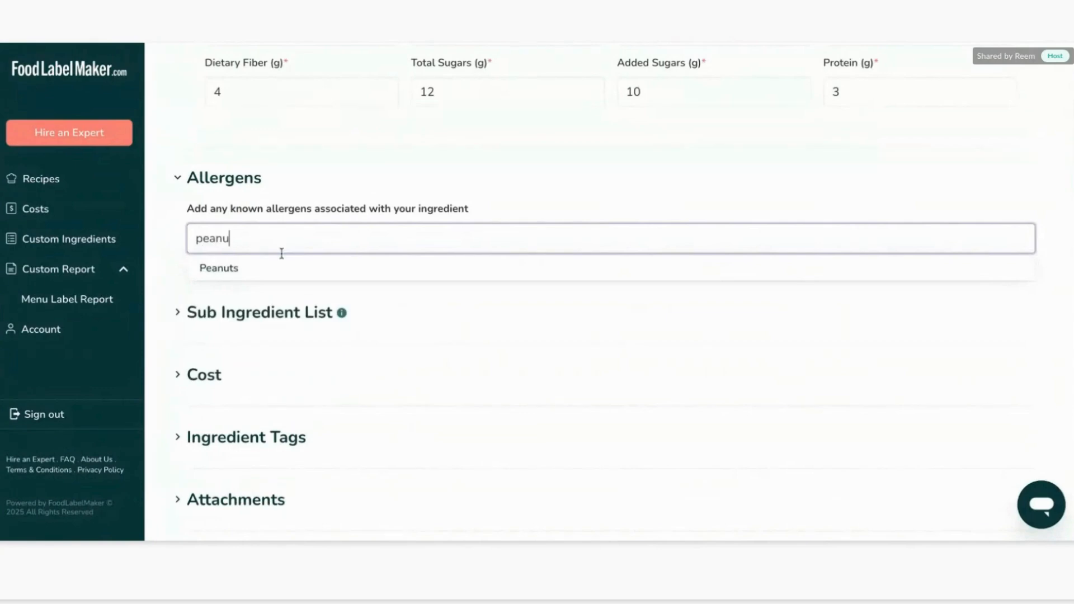
pyautogui.click(294, 268)
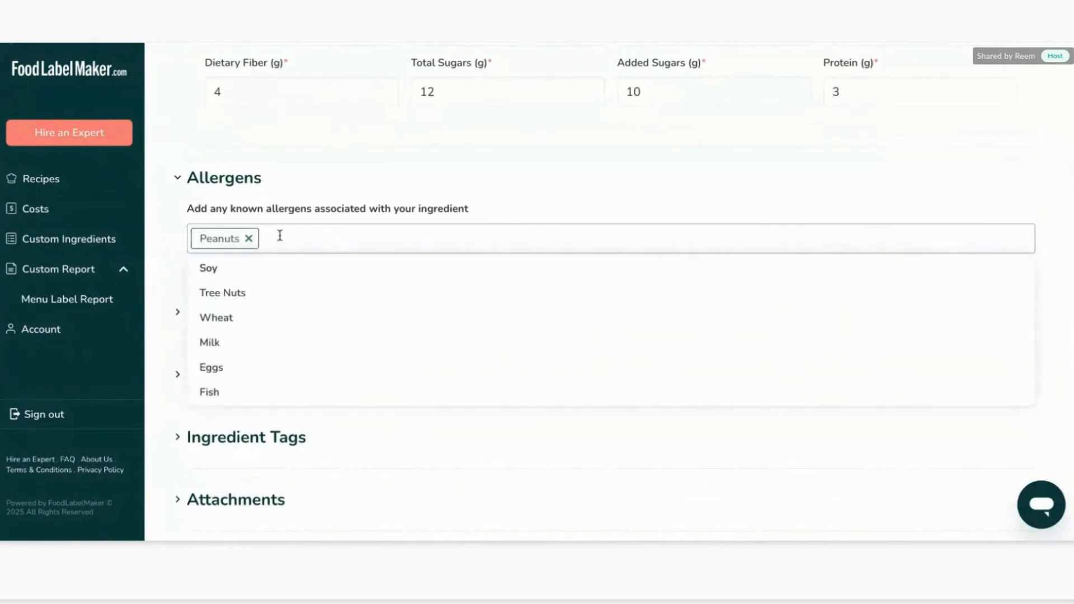
pyautogui.click(167, 230)
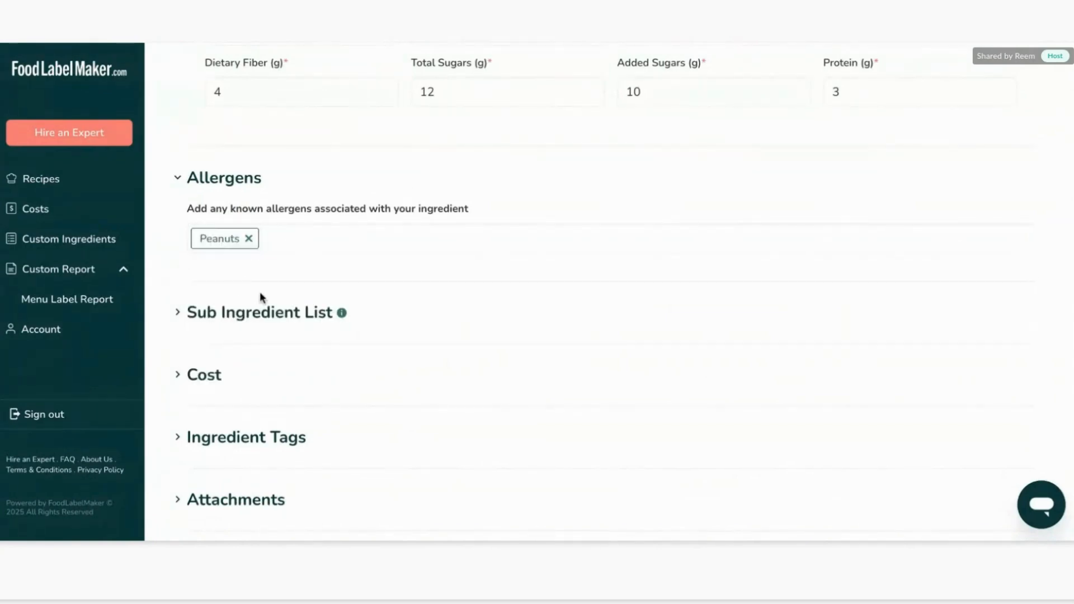
# Enter the sub-ingredient list as Cocoa Powder, Water, Vanilla, Peanuts.
pyautogui.click(269, 313)
pyautogui.scroll(-2, 267, 310)
pyautogui.click(257, 290)
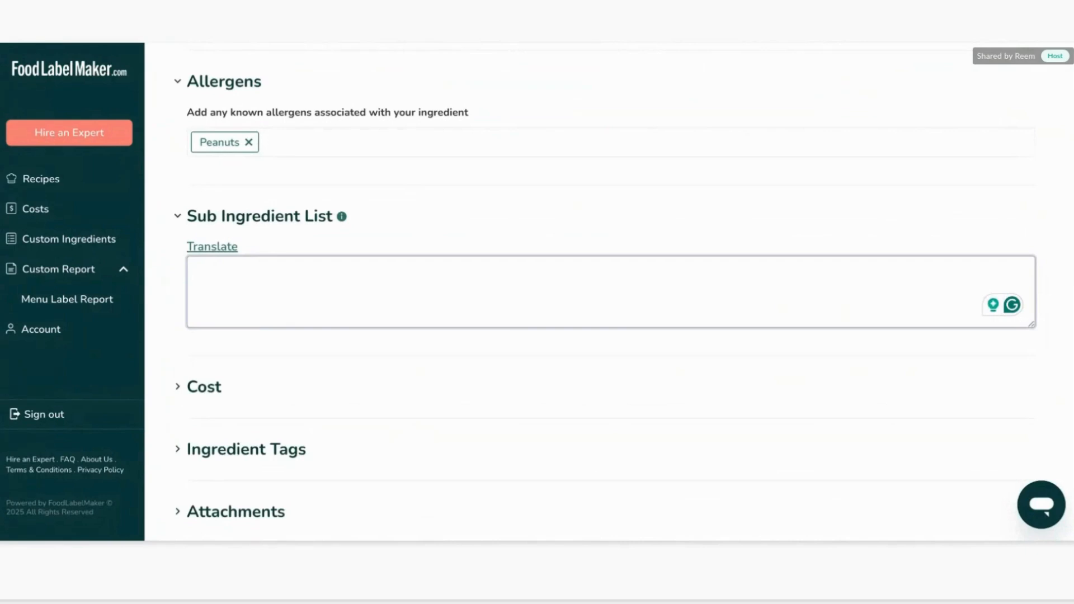
pyautogui.scroll(15, 615, 302)
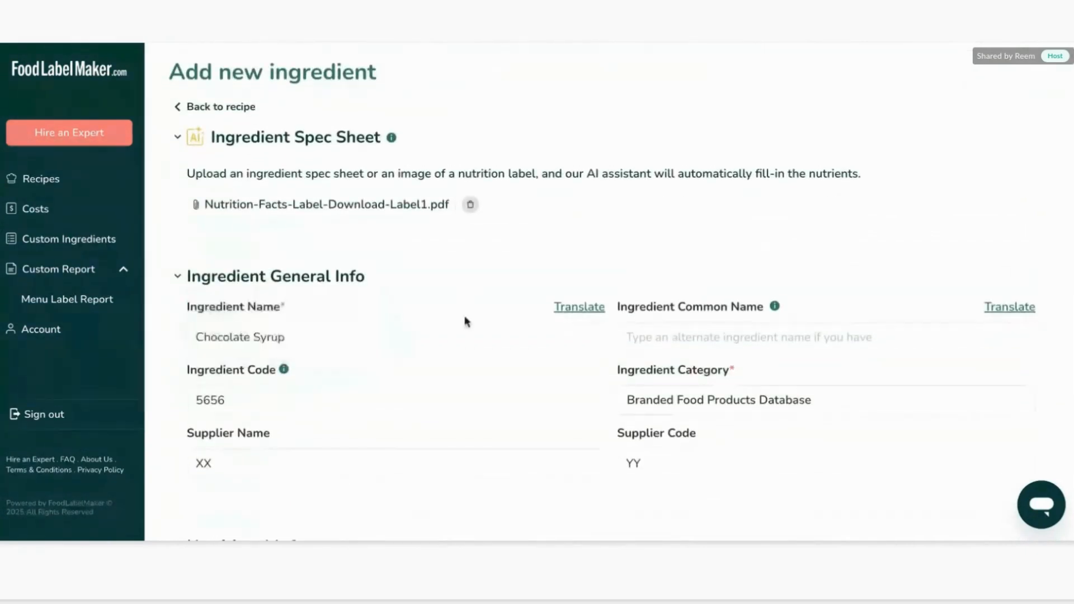
pyautogui.scroll(-5, 465, 319)
pyautogui.scroll(-10, 465, 319)
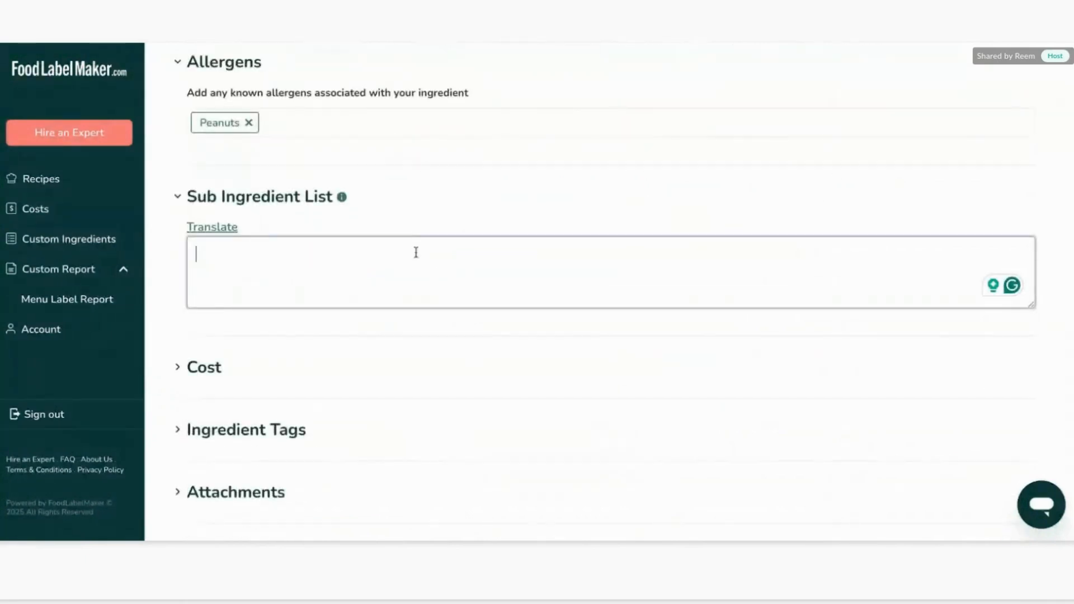
pyautogui.write('ocoa Powder, ')
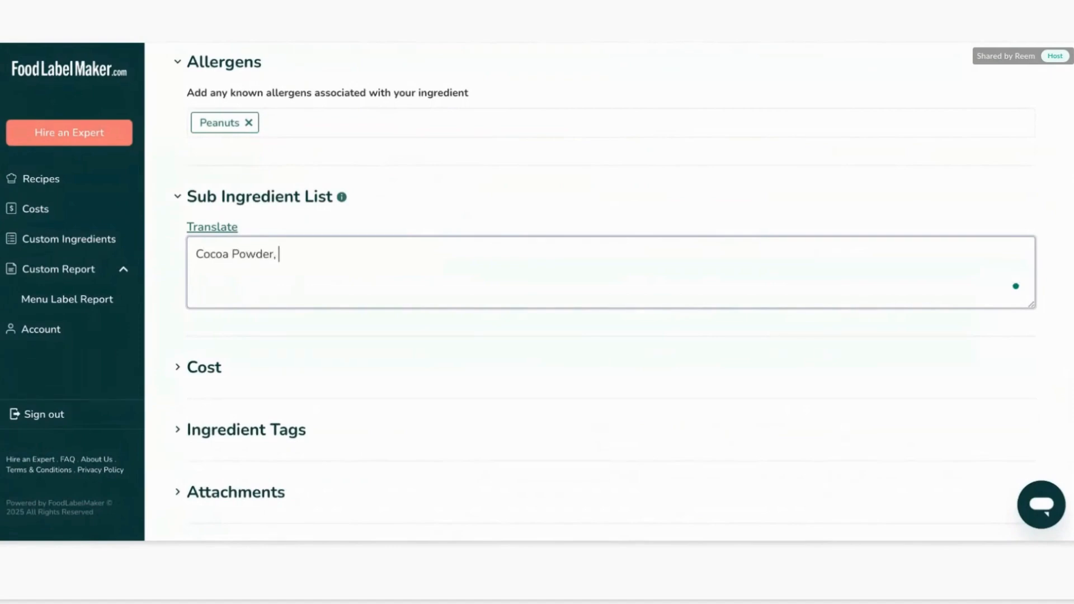
pyautogui.write('Water, Vanilla, Peanuts')
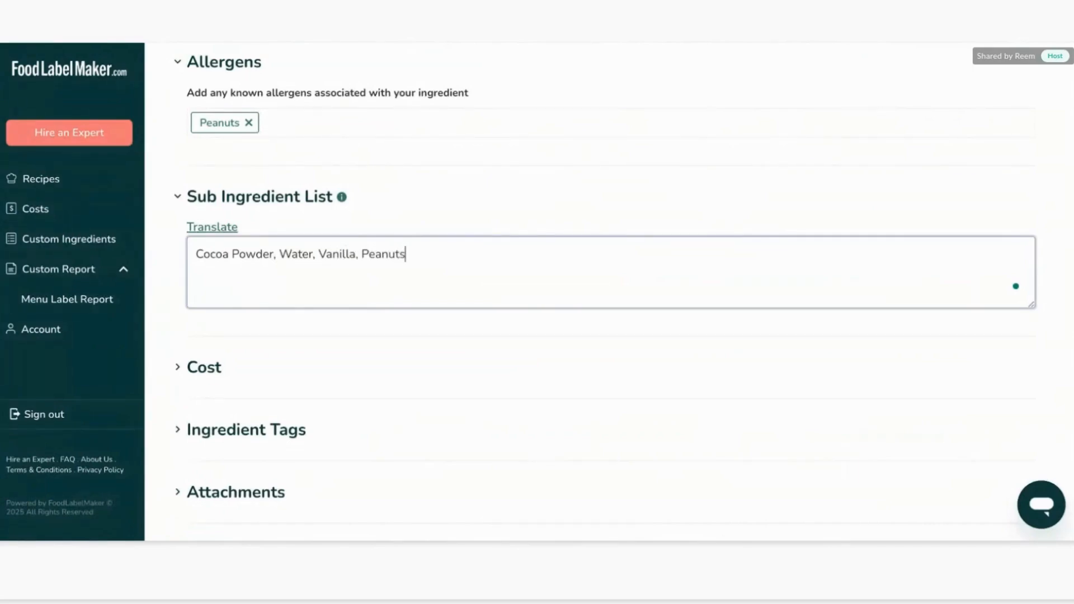
# Translate the sub-ingredient list into all available languages and save the translations.
pyautogui.click(210, 229)
pyautogui.scroll(-2, 587, 285)
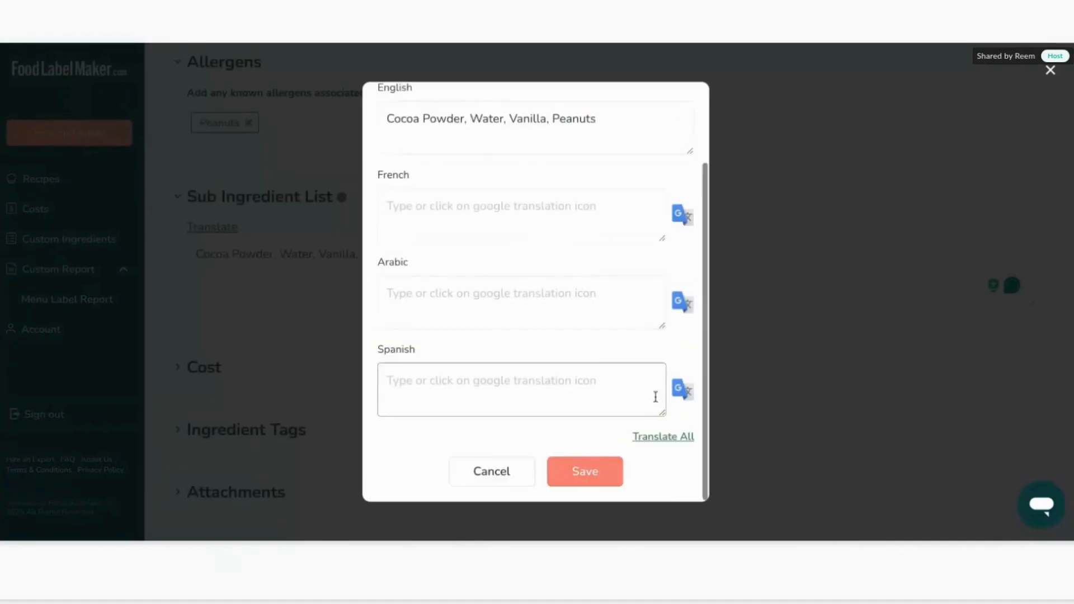
pyautogui.click(679, 440)
pyautogui.click(599, 472)
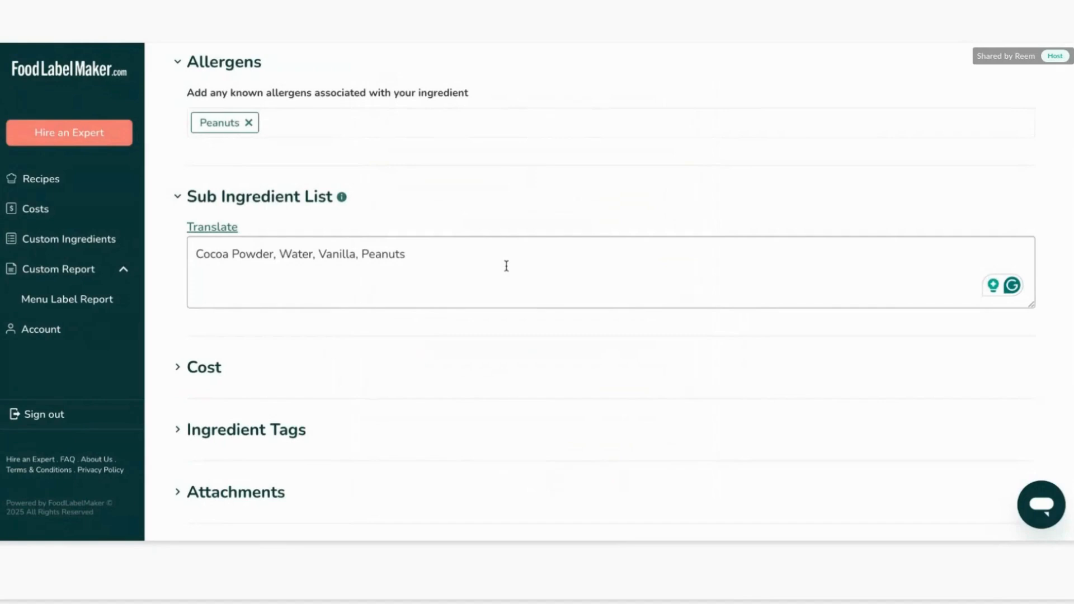
# Set the ingredient cost to a price of $20 for an amount of 5 kg.
pyautogui.scroll(-2, 492, 240)
pyautogui.click(221, 268)
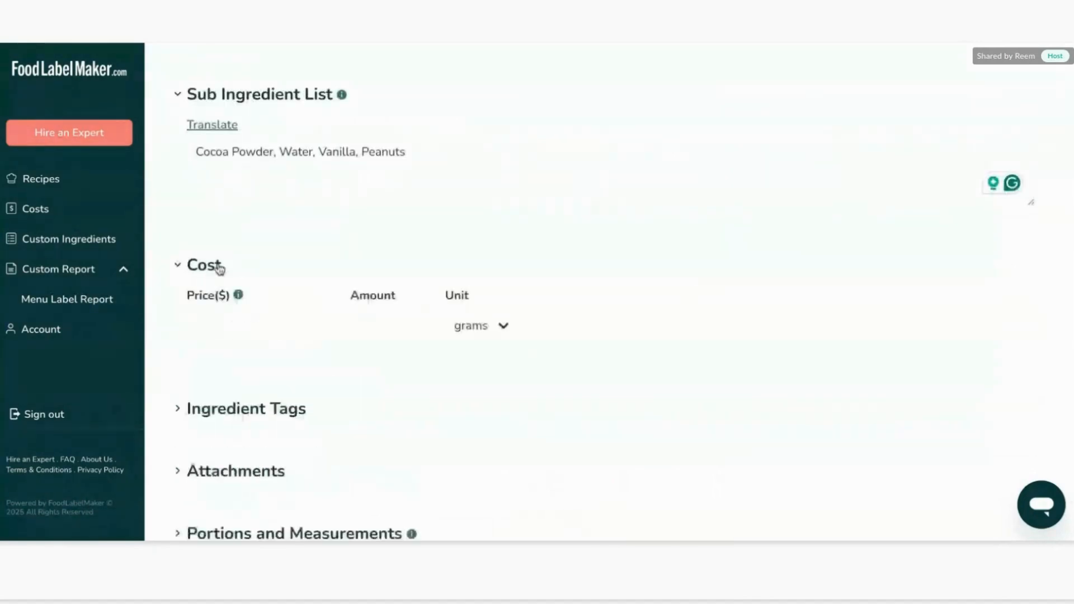
pyautogui.scroll(-2, 260, 224)
pyautogui.click(260, 195)
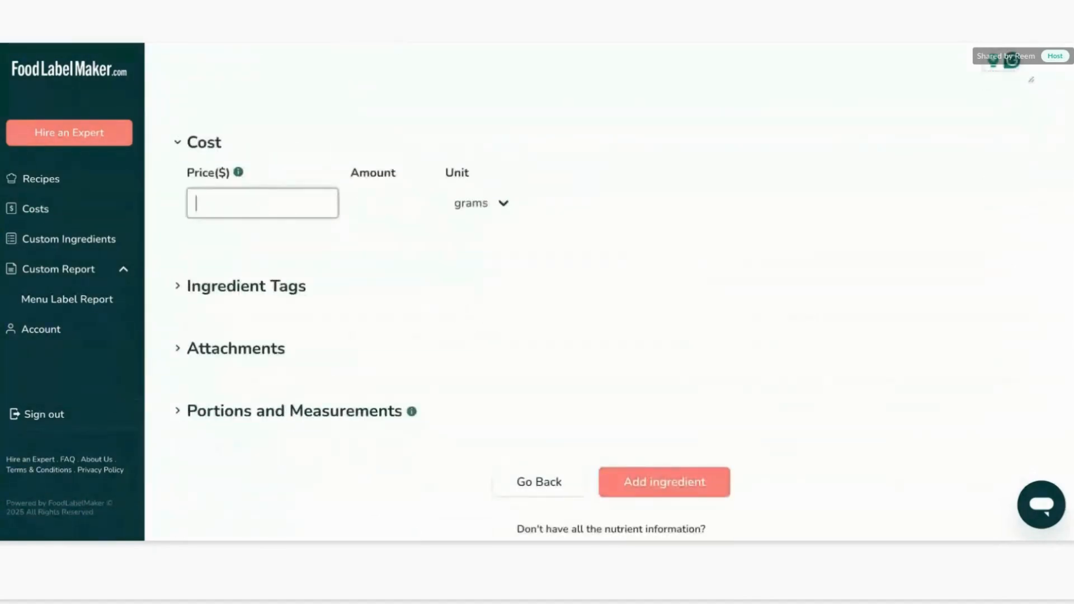
pyautogui.click(235, 45)
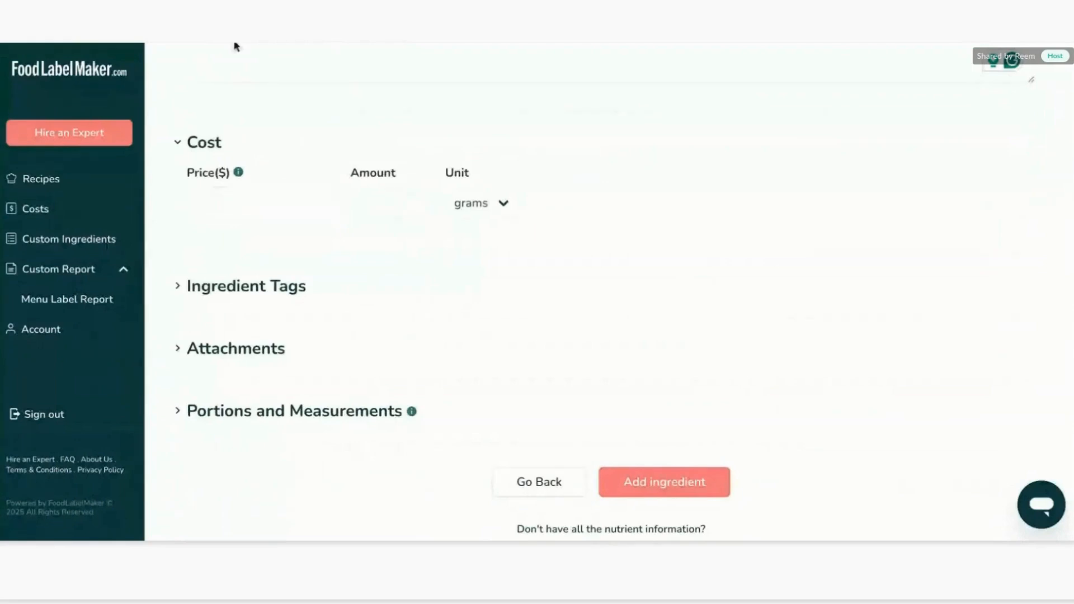
pyautogui.click(262, 203)
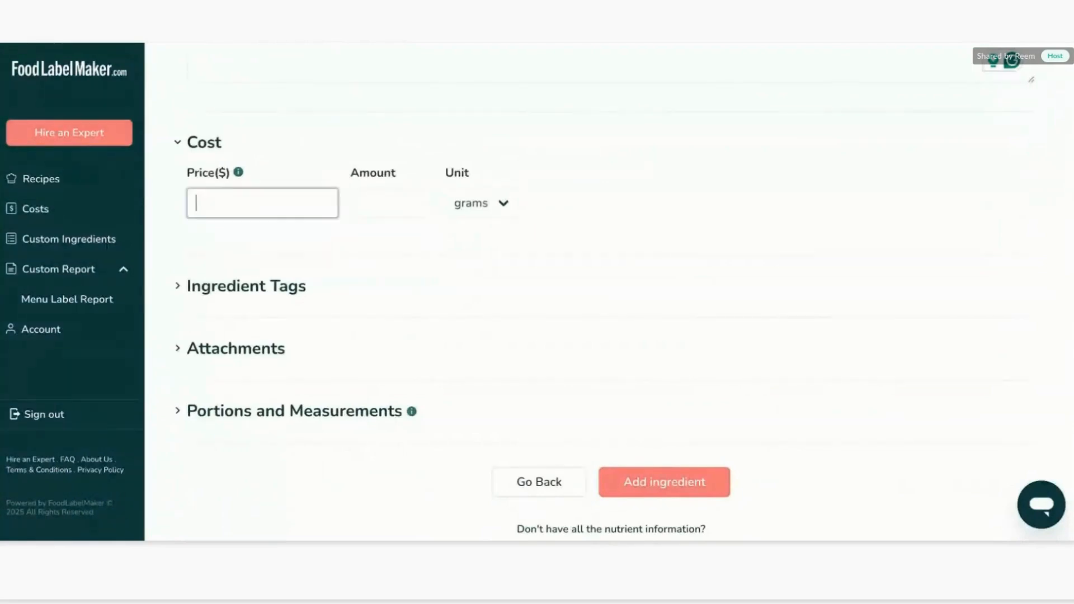
pyautogui.scroll(1, 299, 283)
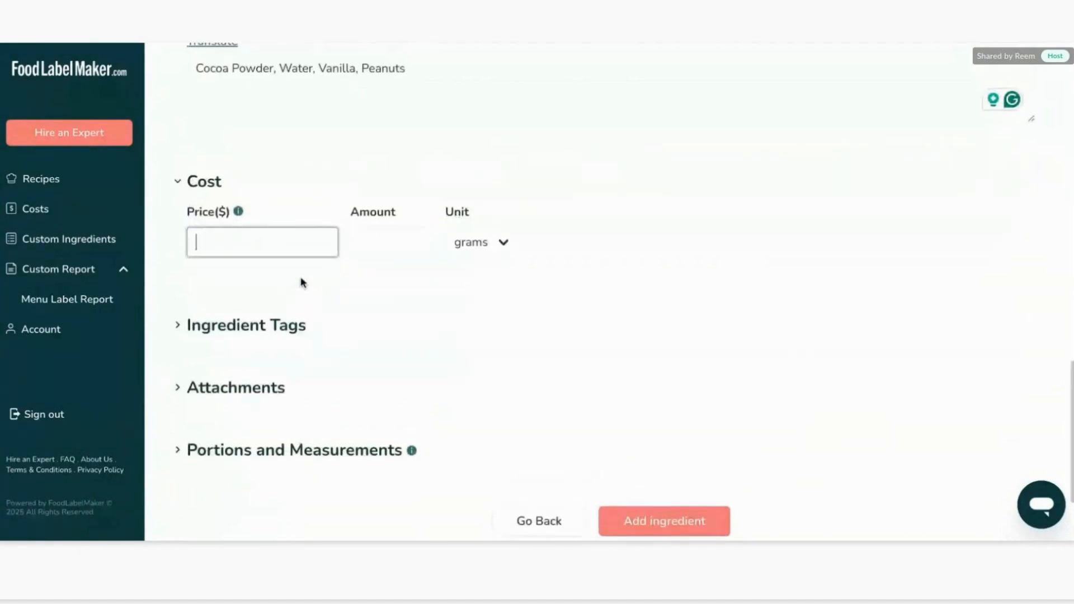
pyautogui.write('20')
pyautogui.click(405, 230)
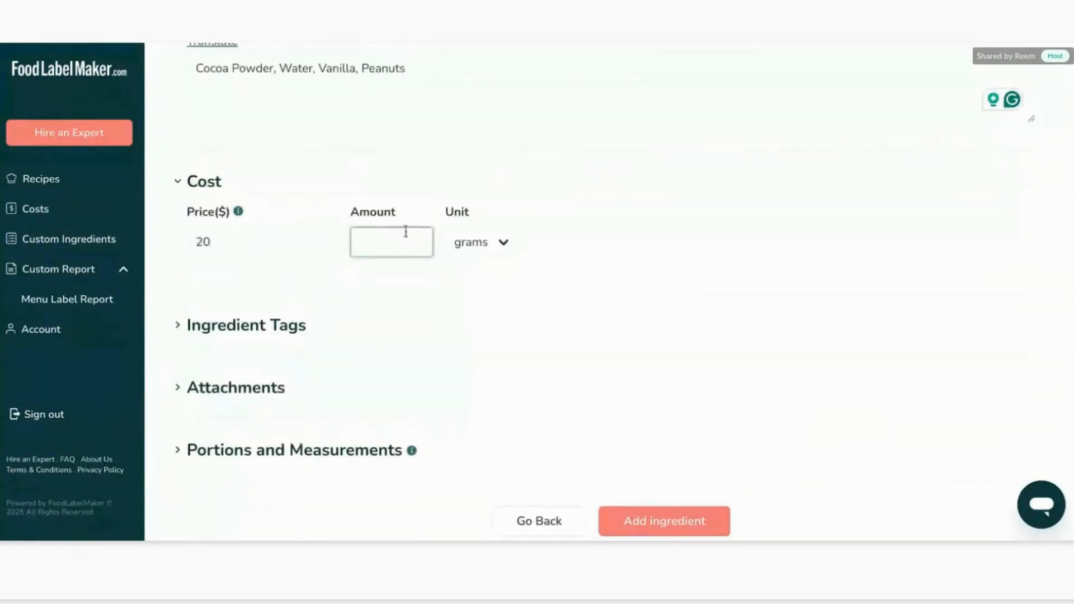
pyautogui.write('5')
pyautogui.click(477, 235)
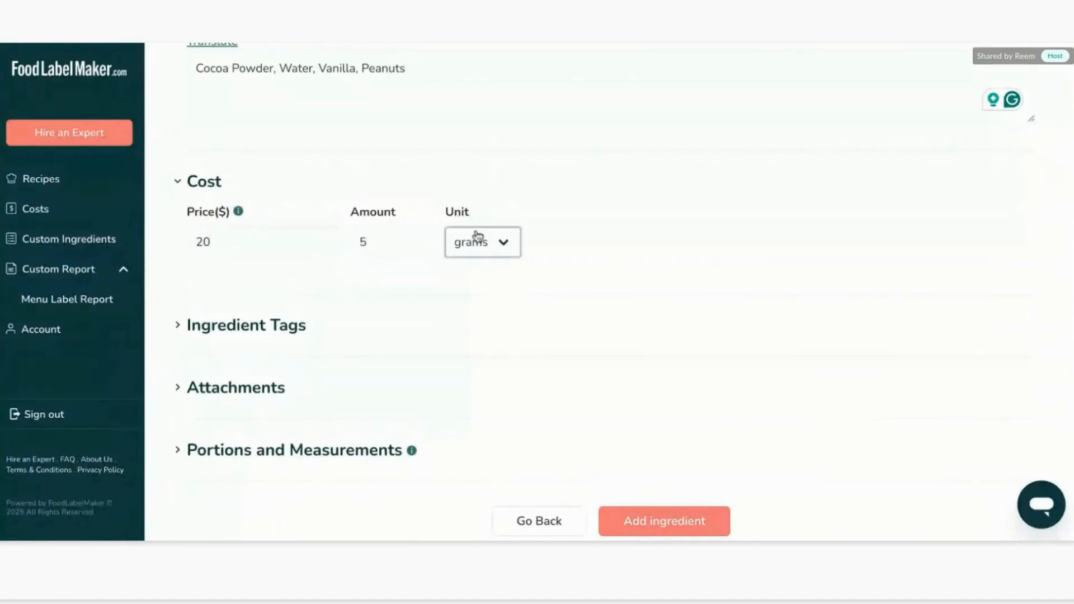
pyautogui.click(475, 233)
# Tag the ingredient as Dairy free, Vegan and Vegetarian.
pyautogui.click(248, 322)
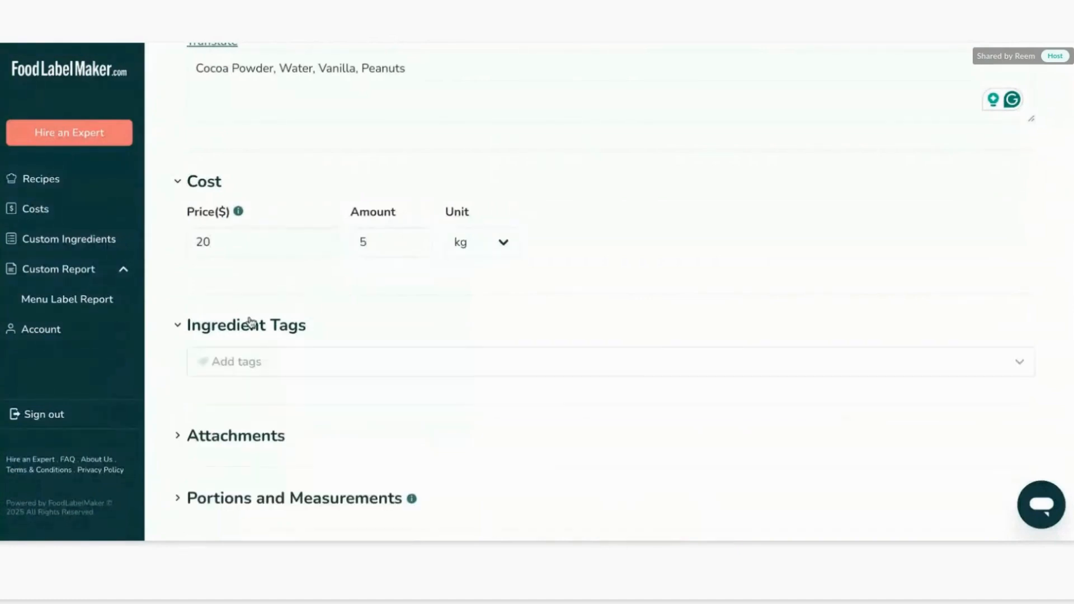
pyautogui.scroll(-3, 248, 322)
pyautogui.click(261, 216)
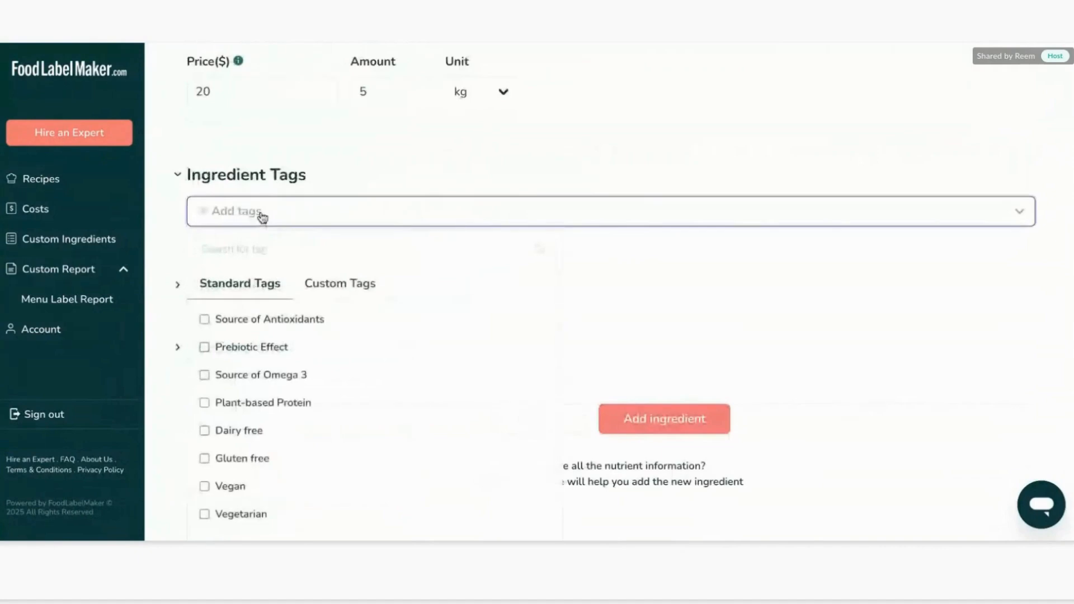
pyautogui.scroll(-1, 377, 218)
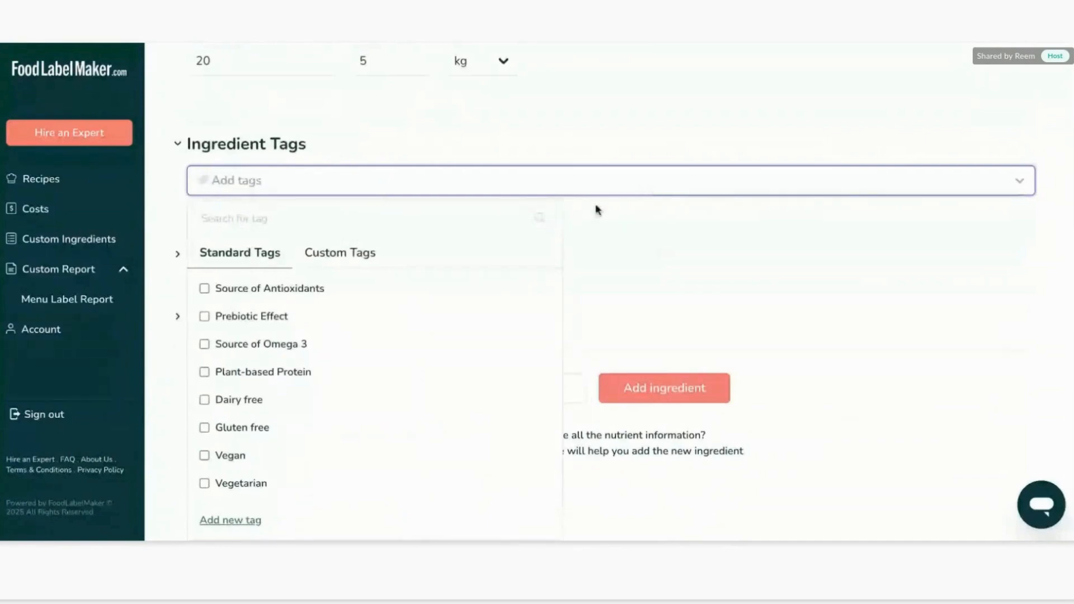
pyautogui.scroll(-2, 373, 376)
pyautogui.scroll(2, 371, 377)
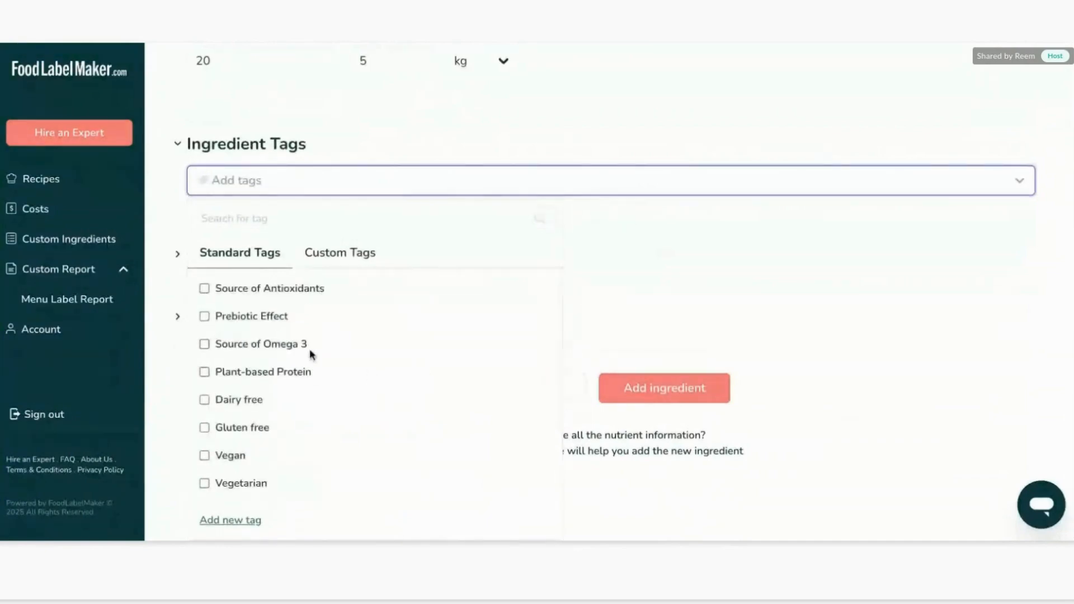
pyautogui.scroll(-5, 310, 351)
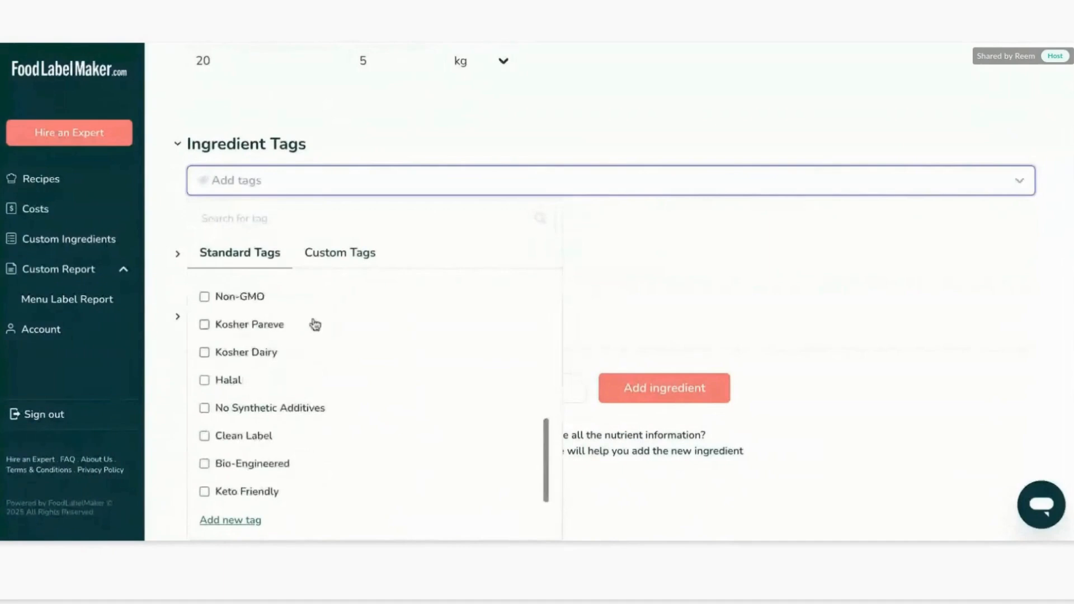
pyautogui.scroll(5, 316, 336)
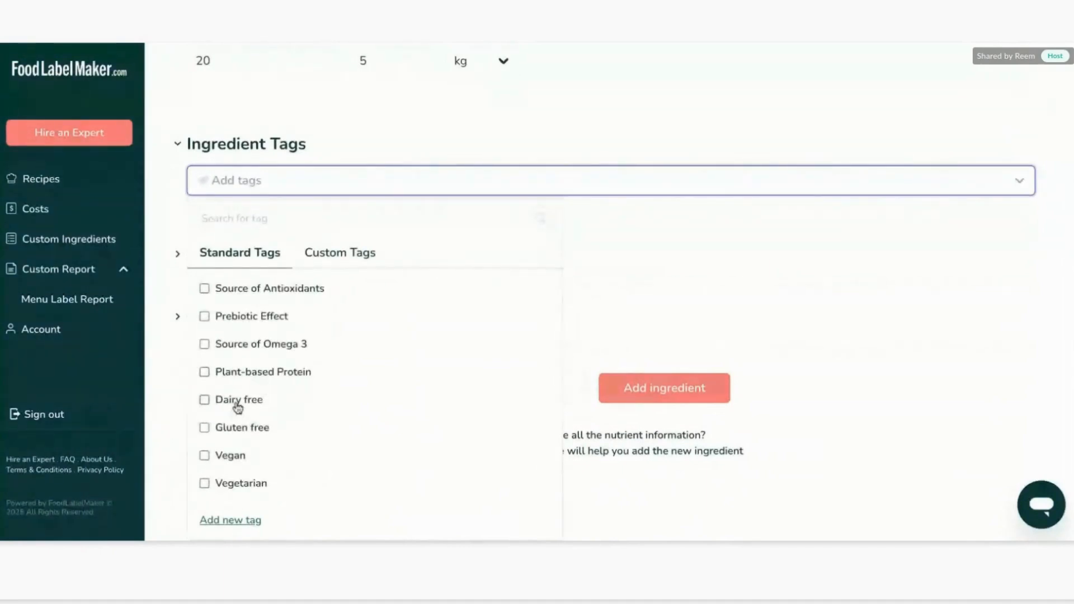
pyautogui.click(218, 401)
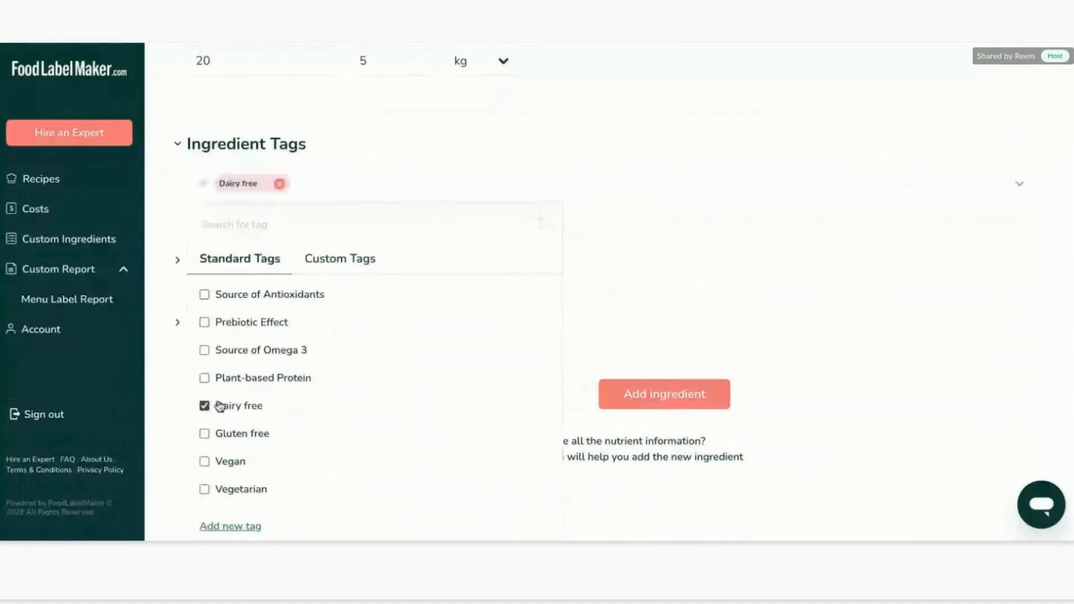
pyautogui.scroll(-2, 220, 405)
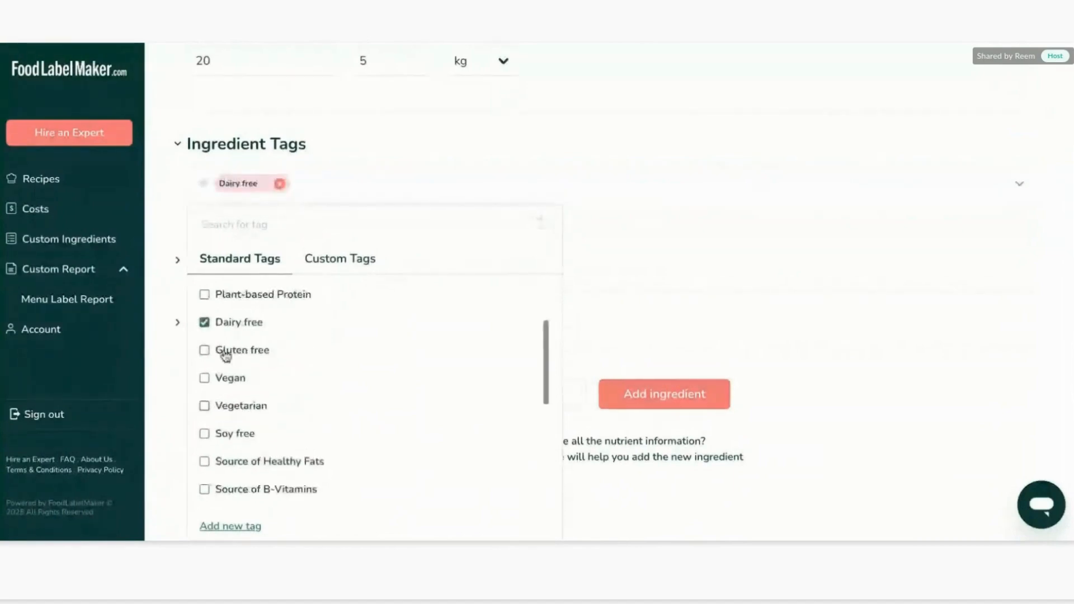
pyautogui.click(205, 379)
pyautogui.click(205, 407)
# Add the Bio-Engineered standard tag and check the custom tags list before closing the tag picker.
pyautogui.scroll(-5, 205, 407)
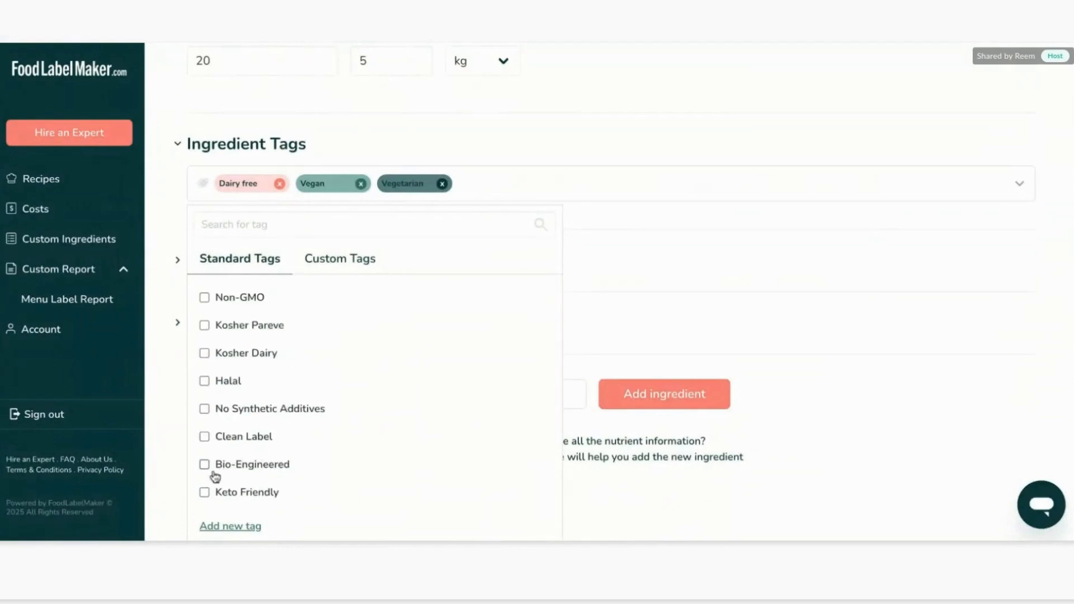
pyautogui.click(205, 466)
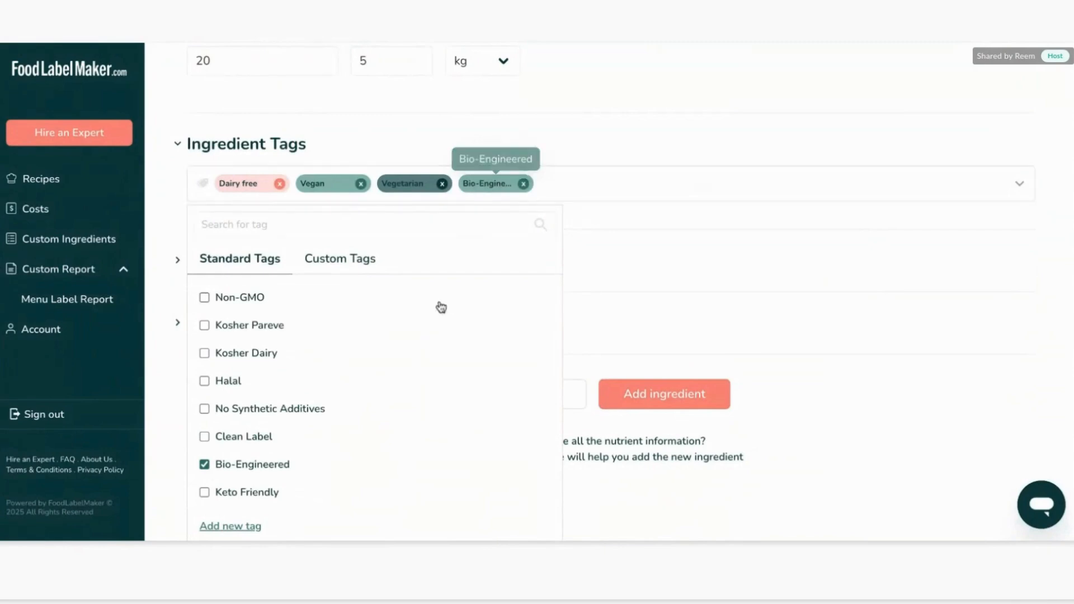
pyautogui.scroll(3, 396, 389)
pyautogui.scroll(3, 396, 388)
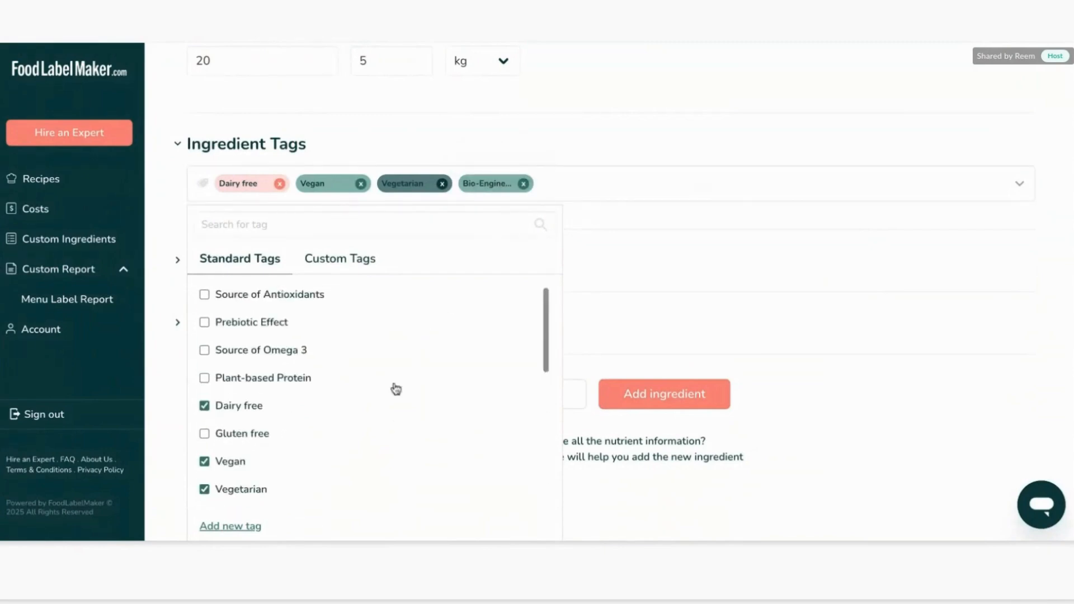
pyautogui.click(326, 272)
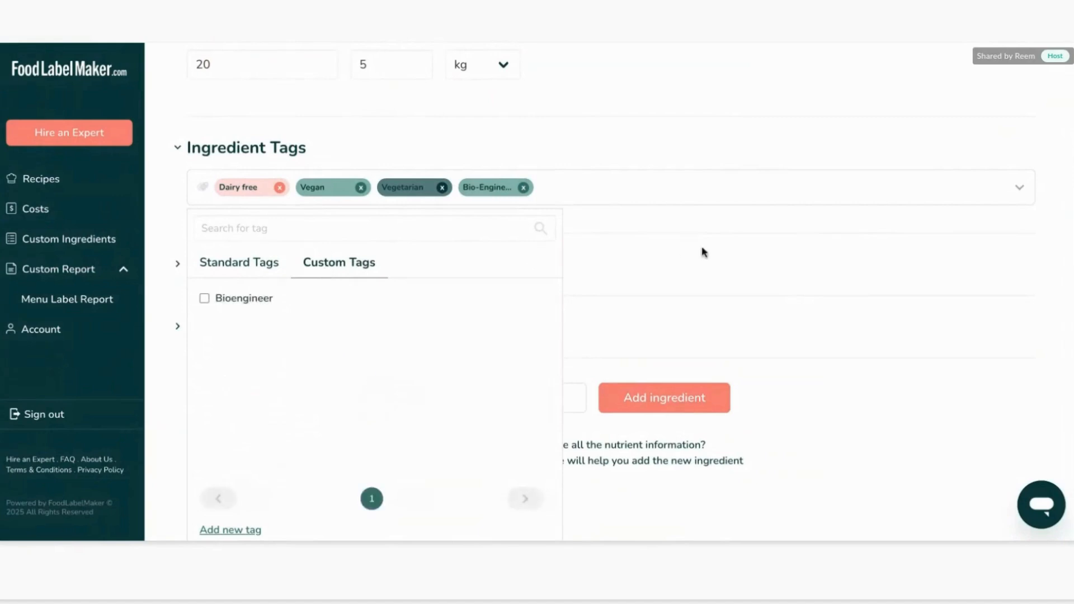
pyautogui.click(655, 229)
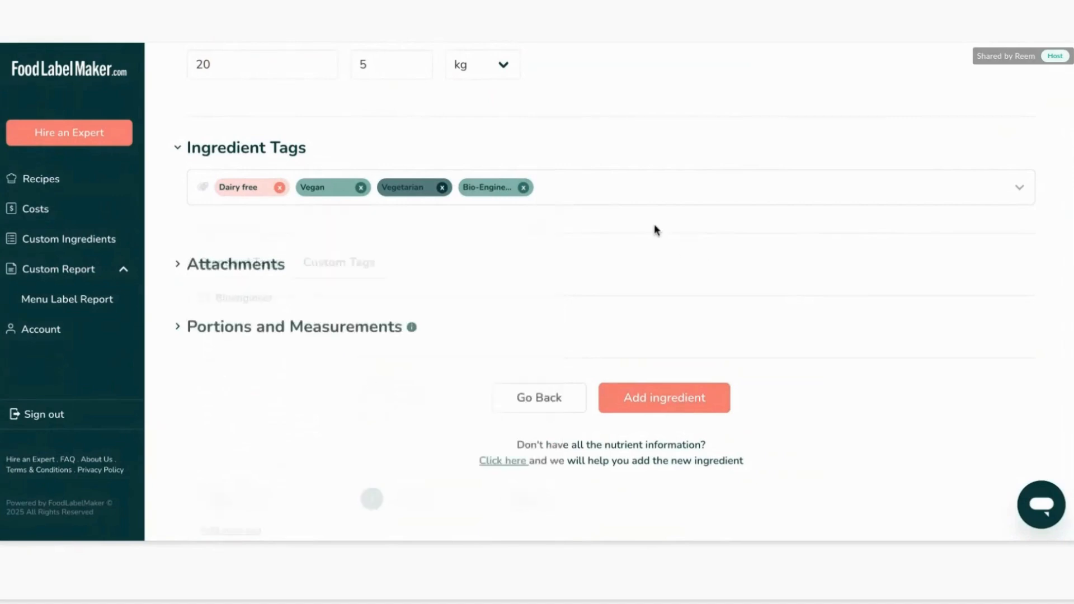
# Review the attachments and portions sections, then add the Chocolate Syrup ingredient to the recipe.
pyautogui.click(266, 272)
pyautogui.scroll(-2, 255, 278)
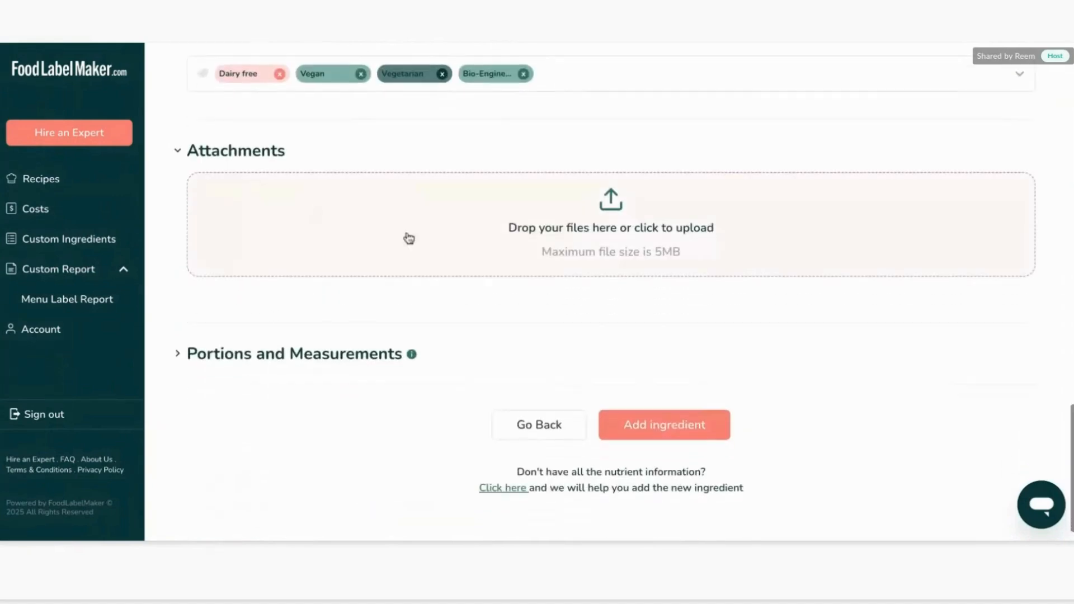
pyautogui.click(318, 360)
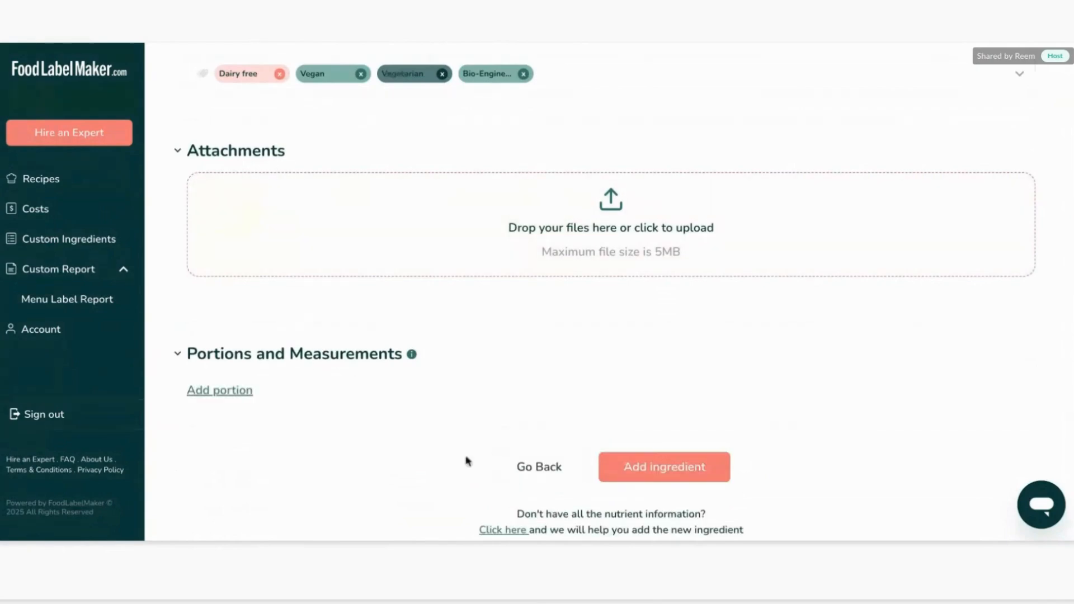
pyautogui.click(680, 470)
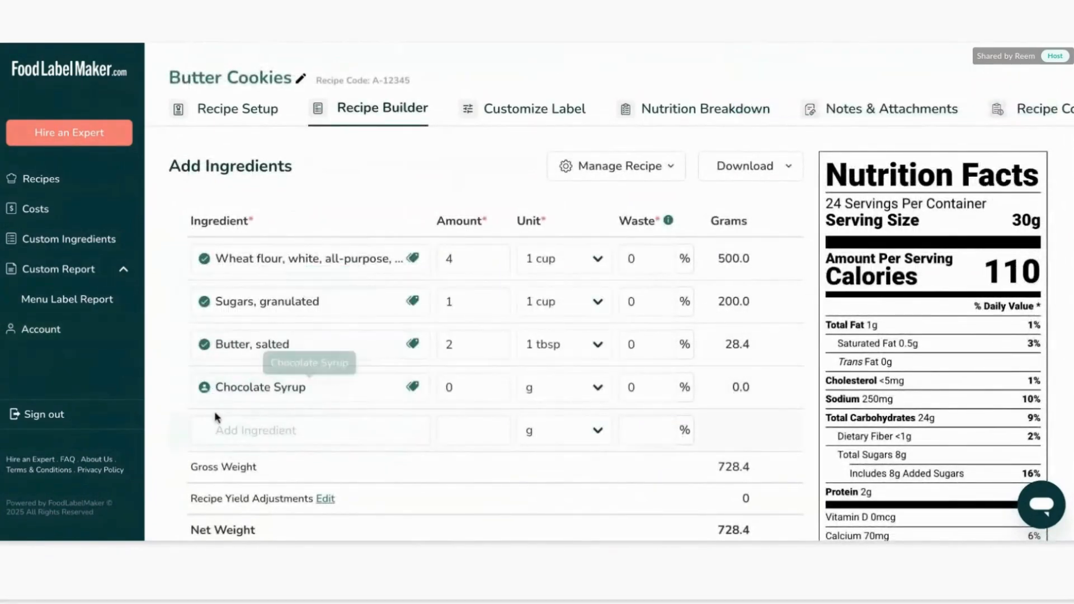
# Set the Chocolate Syrup amount to 20 g.
pyautogui.moveTo(204, 344)
pyautogui.tripleClick(243, 345)
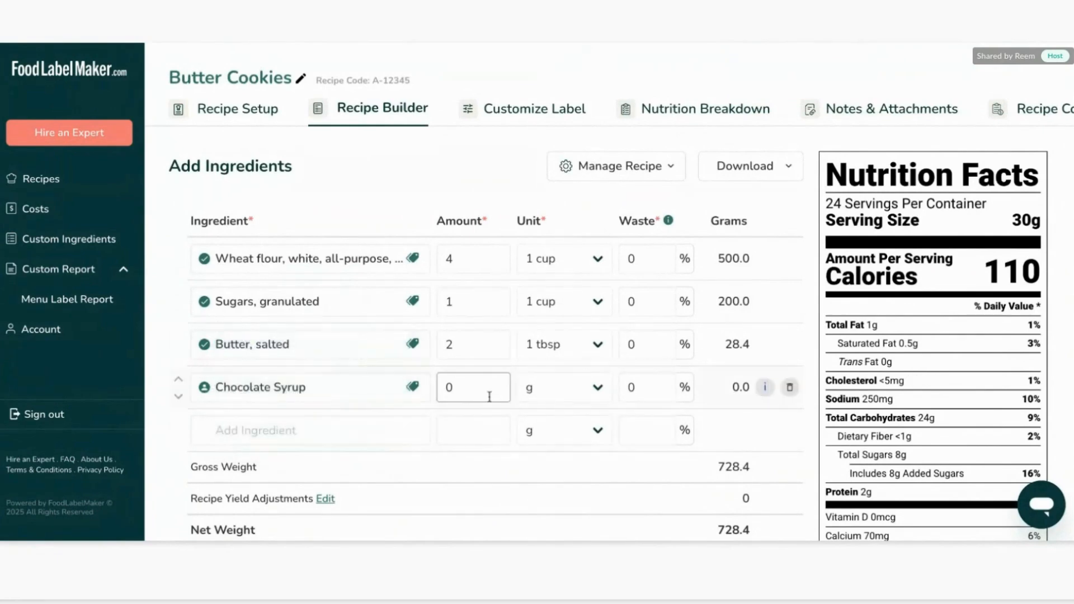
pyautogui.scroll(-4, 671, 392)
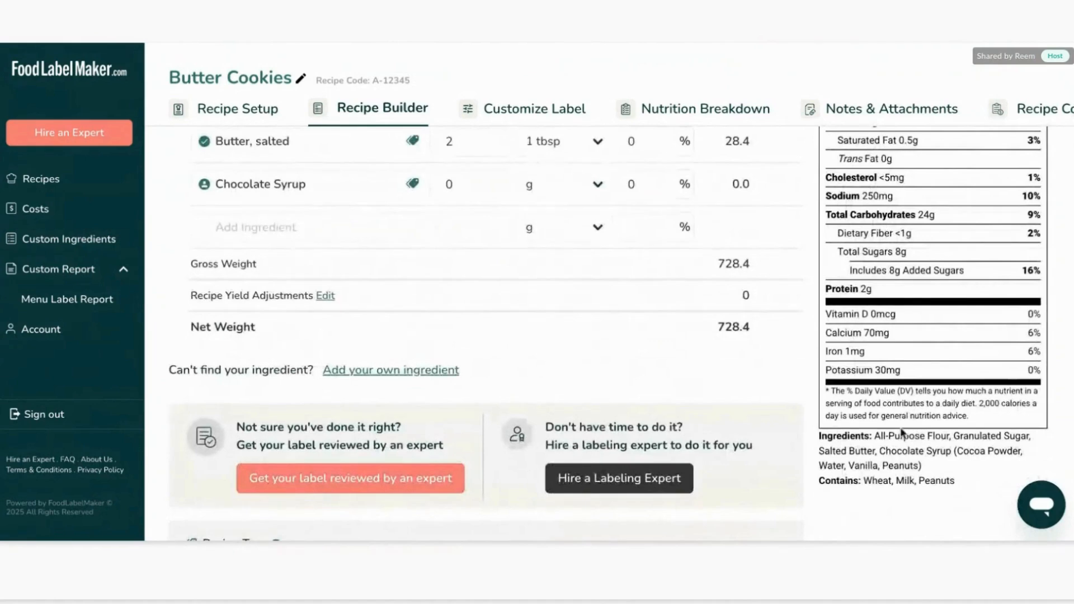
pyautogui.click(880, 451)
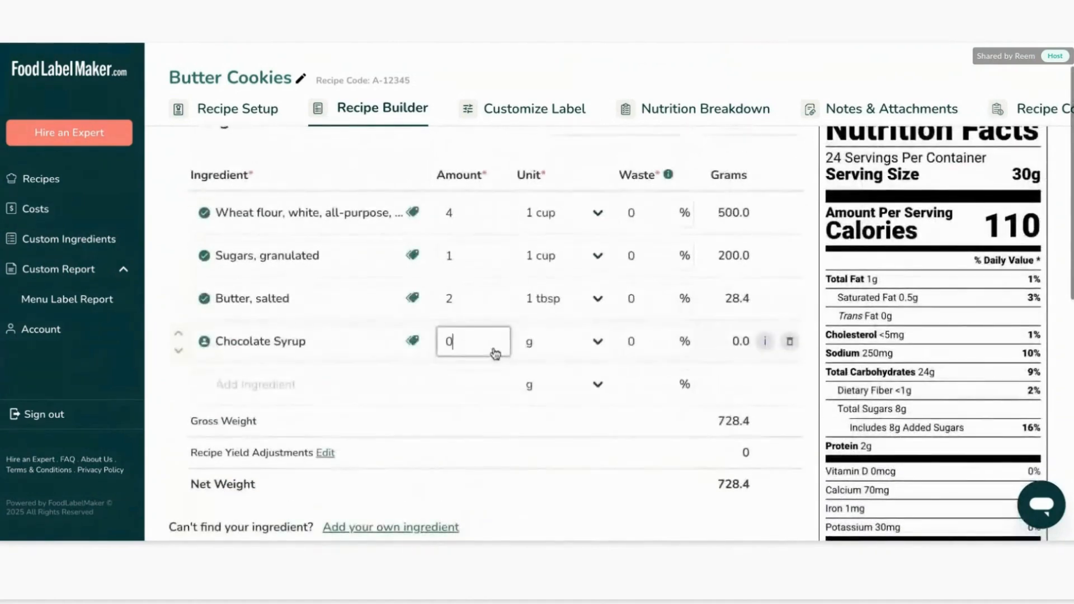
pyautogui.write('20')
pyautogui.click(954, 241)
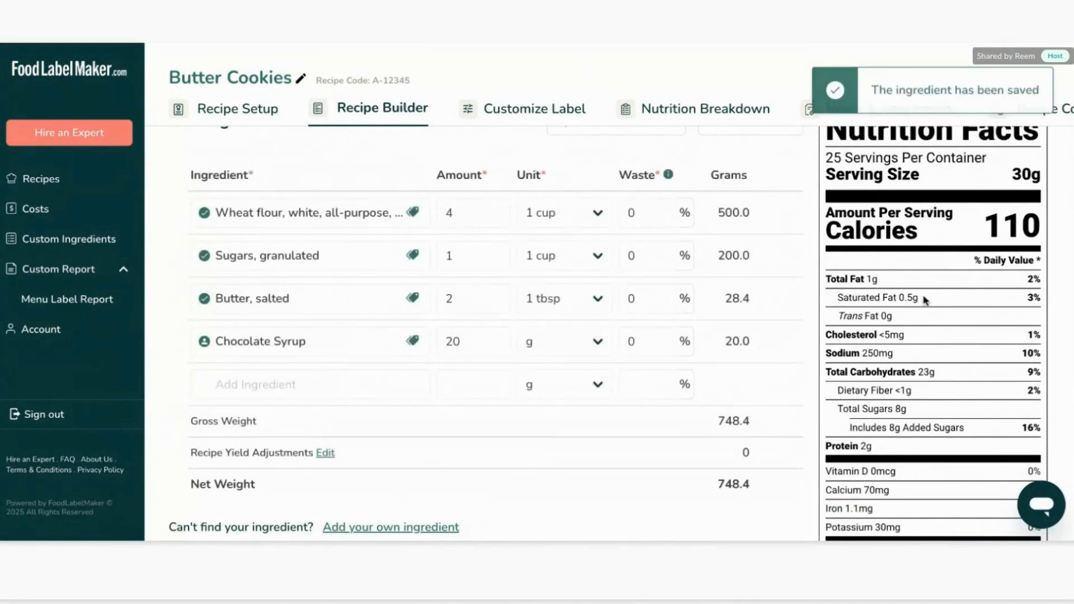
# Examine the ingredients and allergen statement on the nutrition label.
pyautogui.scroll(-5, 924, 301)
pyautogui.doubleClick(933, 391)
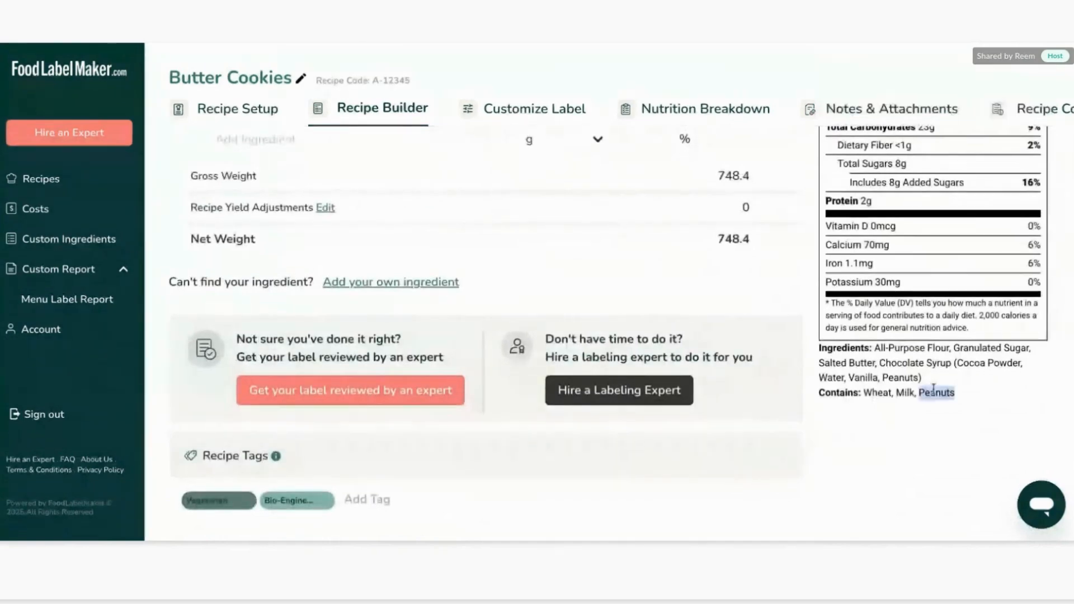
pyautogui.moveTo(923, 378); pyautogui.dragTo(891, 374)
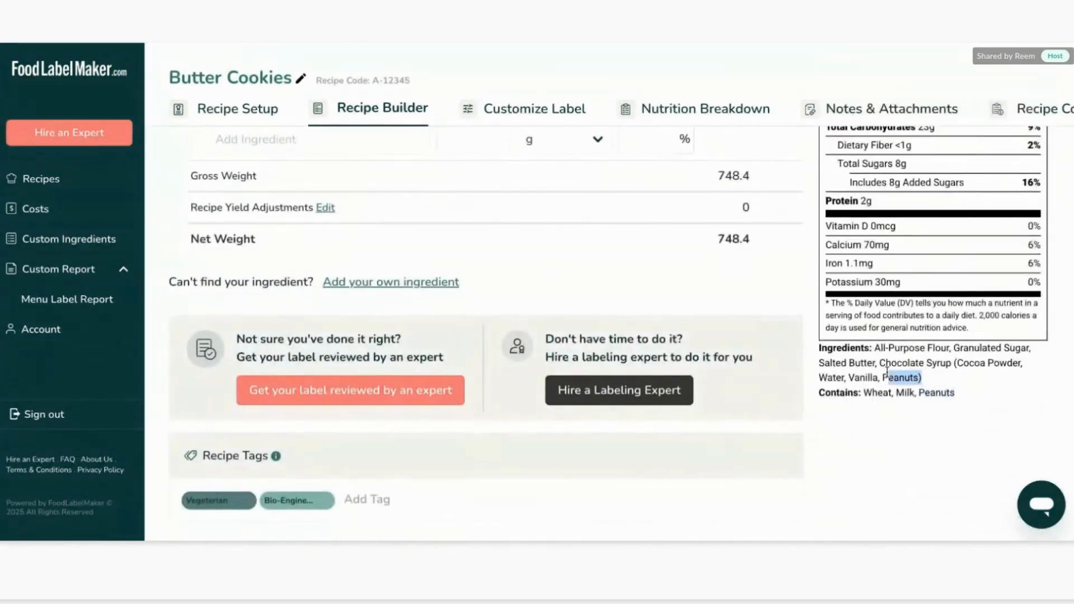
pyautogui.click(960, 378)
pyautogui.scroll(5, 959, 378)
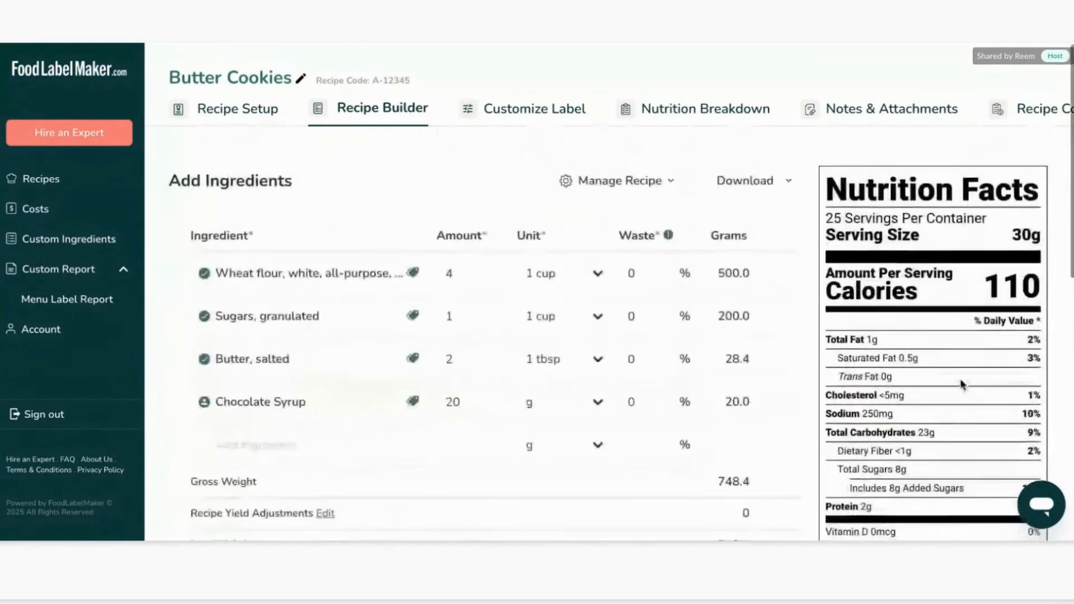
pyautogui.scroll(2, 923, 313)
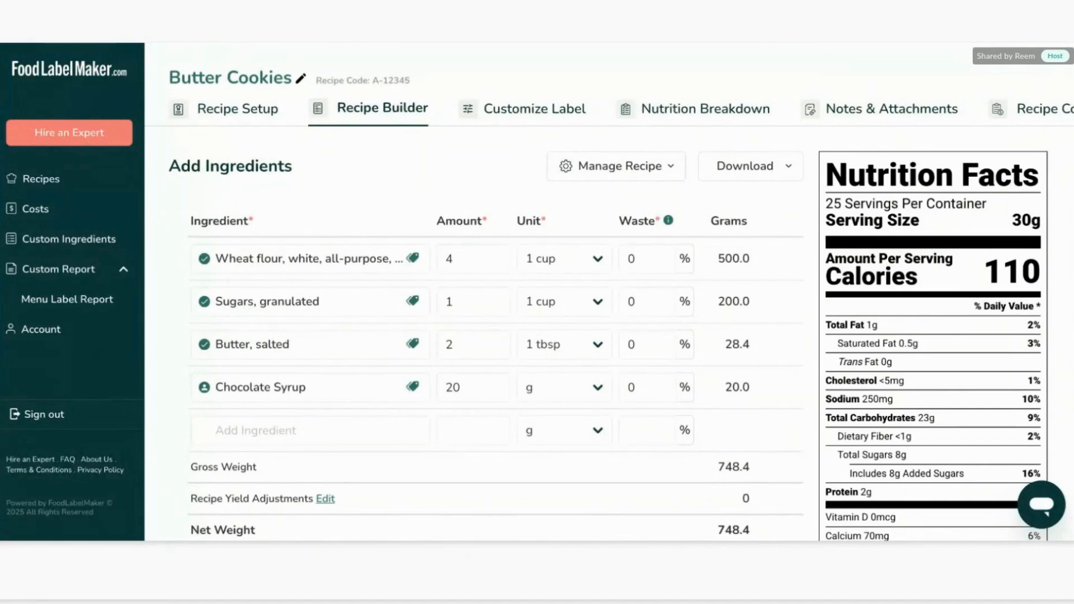
# Set the wheat flour waste to 5%, then reset it to 0%.
pyautogui.scroll(-1, 570, 159)
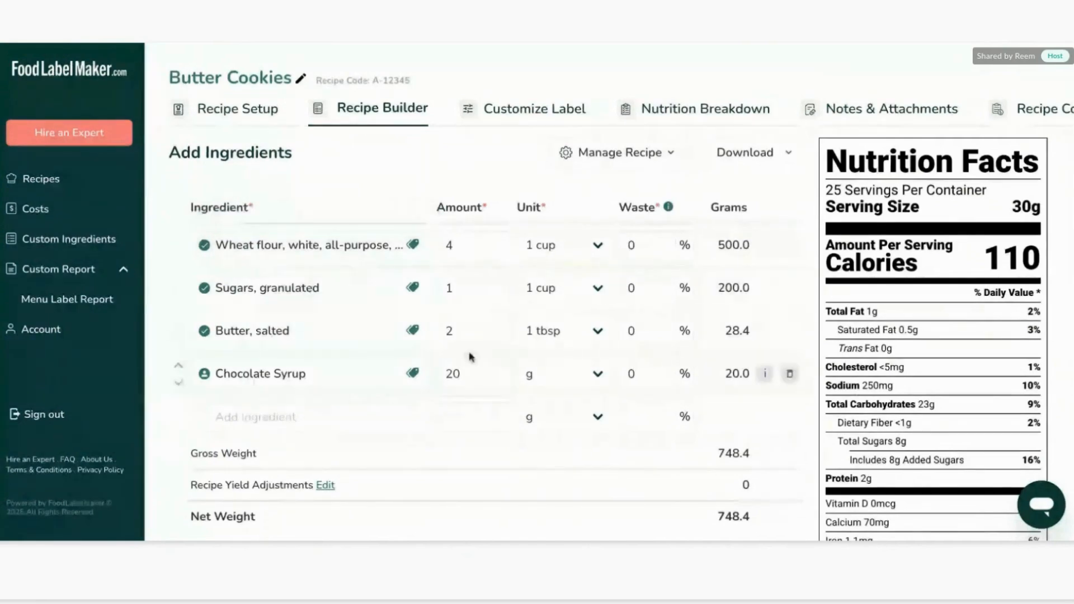
pyautogui.scroll(-1, 449, 324)
pyautogui.click(627, 234)
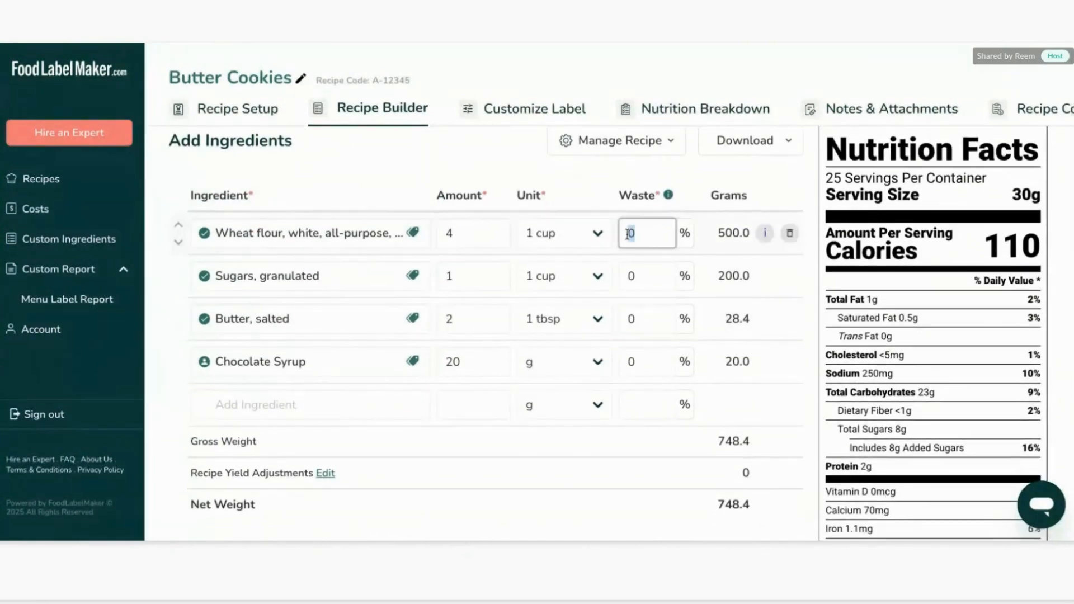
pyautogui.write('5')
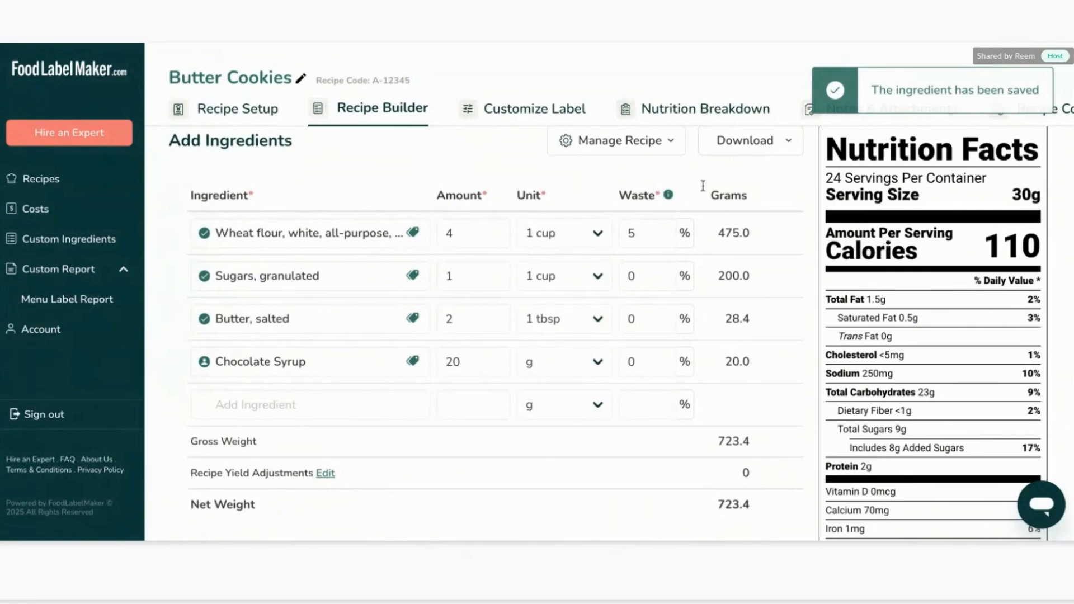
pyautogui.click(631, 232)
pyautogui.write('0')
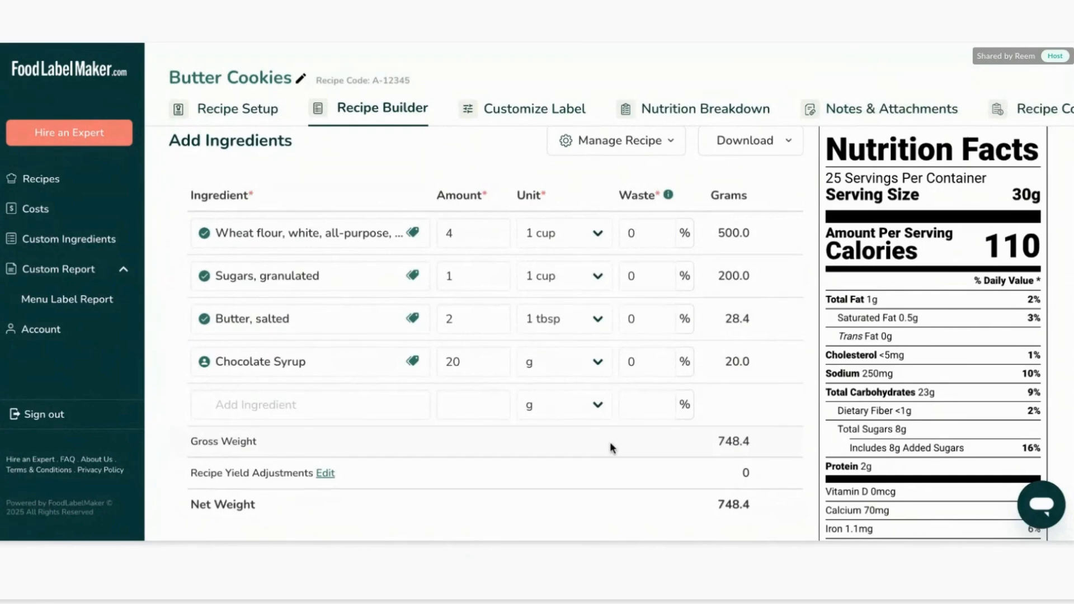
# Open the recipe yield adjustments and set the processing loss to 10%.
pyautogui.scroll(-1, 610, 441)
pyautogui.scroll(1, 532, 449)
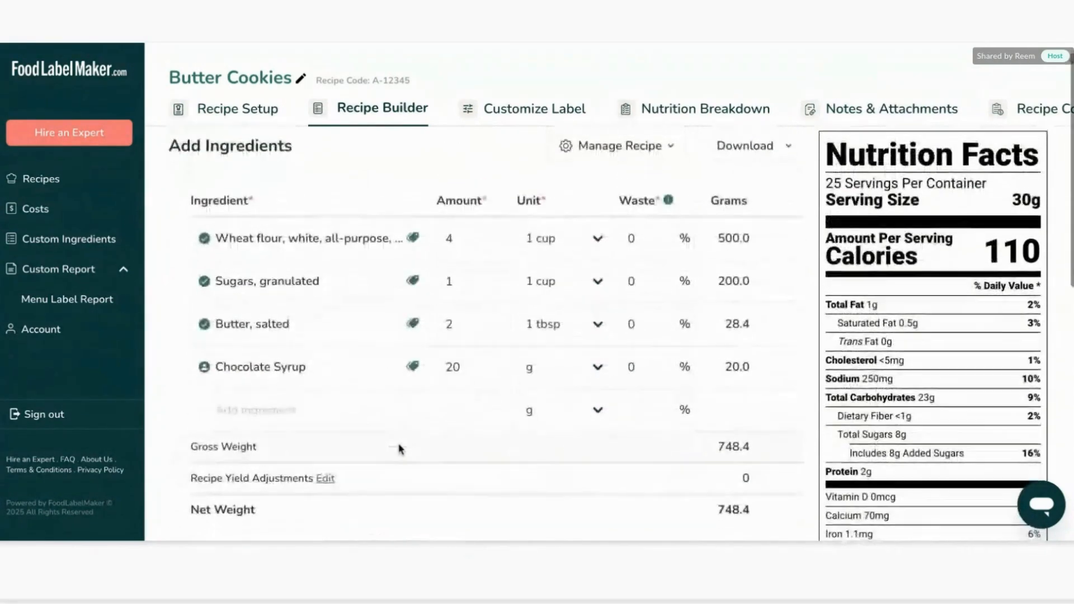
pyautogui.scroll(-2, 399, 448)
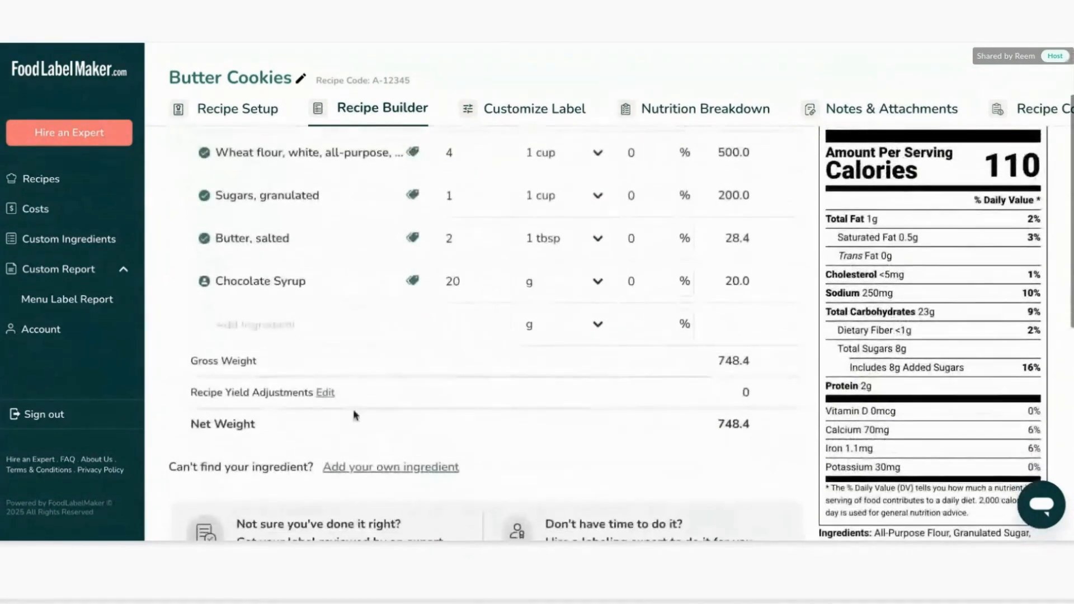
pyautogui.tripleClick(291, 392)
pyautogui.click(324, 394)
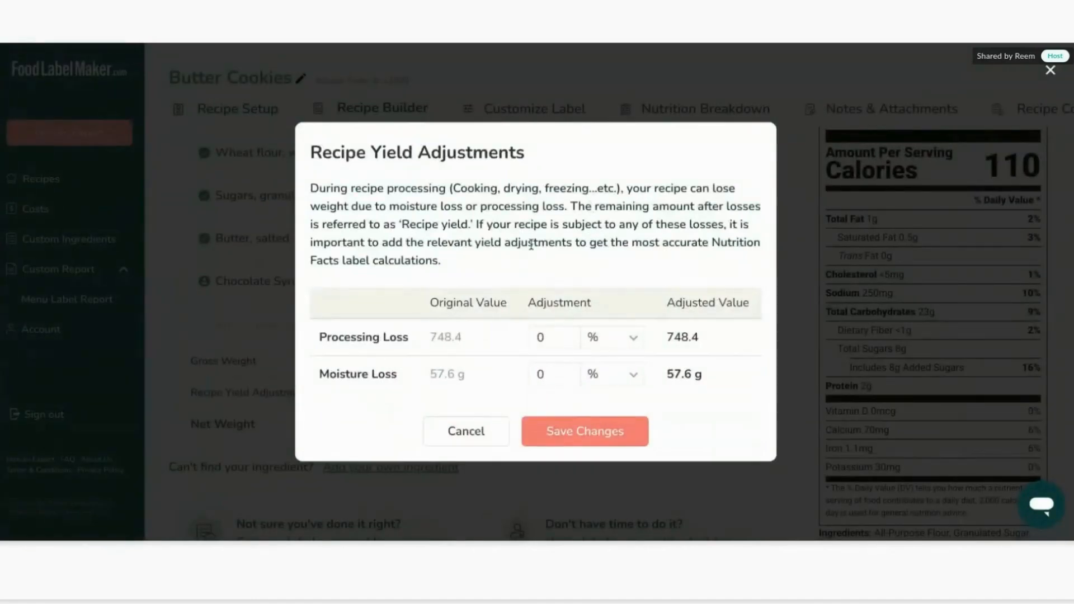
pyautogui.tripleClick(376, 343)
pyautogui.click(367, 374)
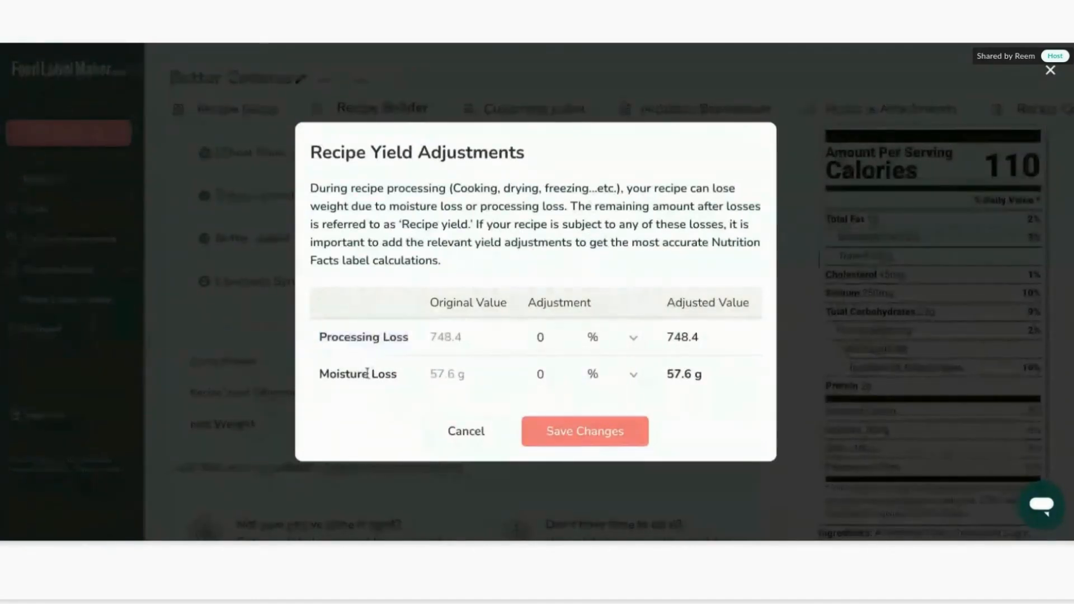
pyautogui.tripleClick(367, 374)
pyautogui.click(479, 342)
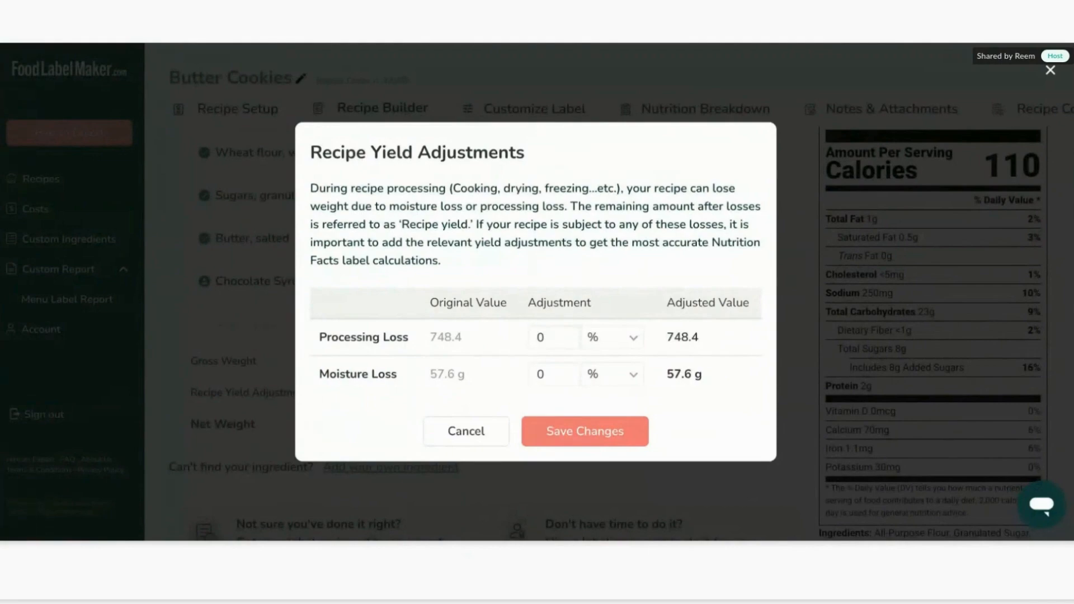
pyautogui.press('Tab')
pyautogui.write('10')
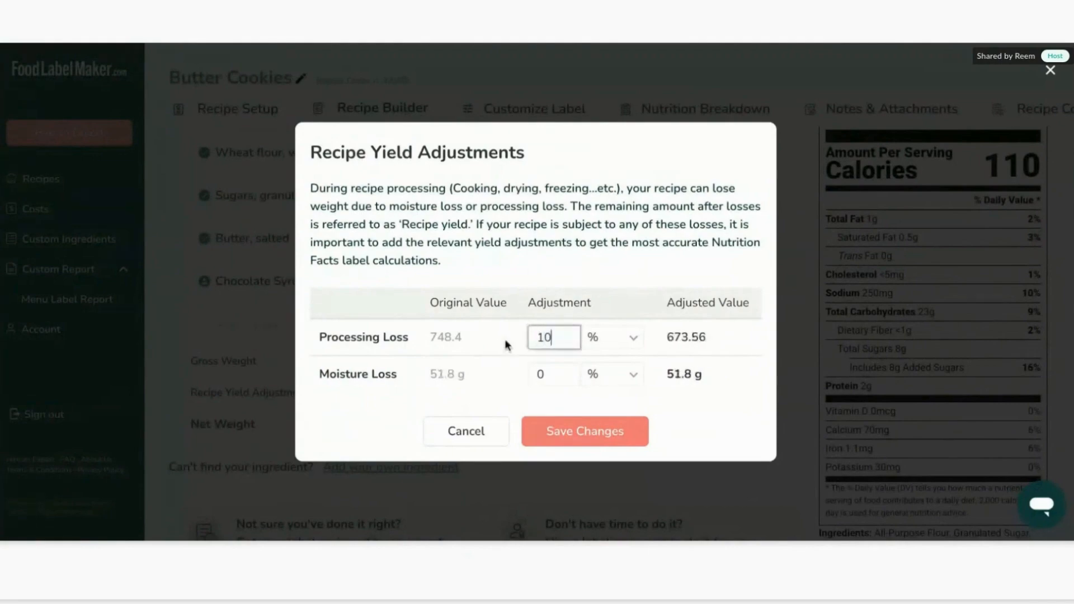
# Set the moisture loss to 8% and save the yield adjustments.
pyautogui.click(549, 373)
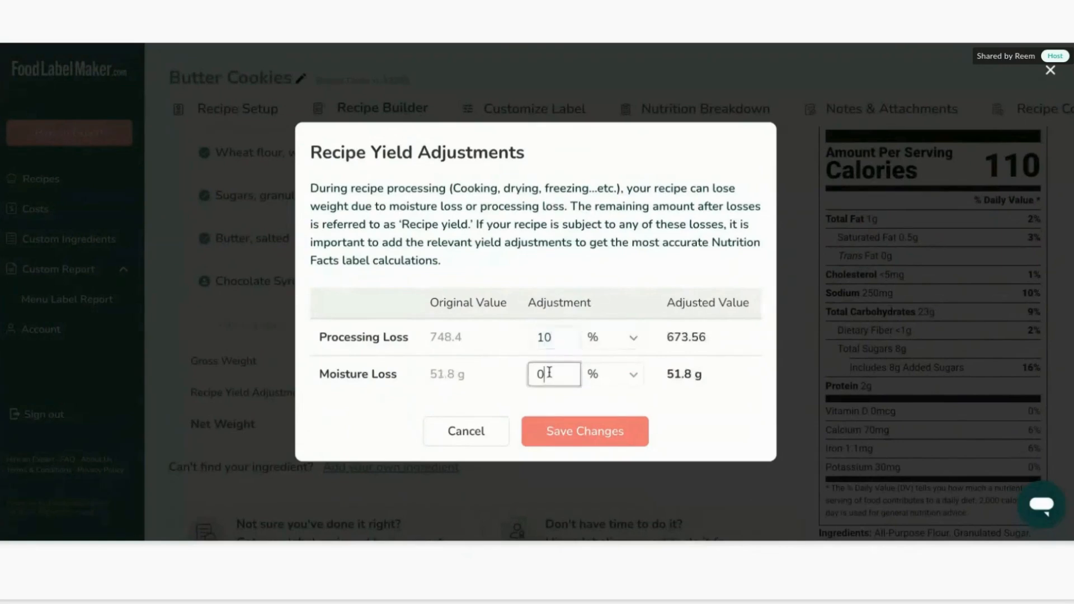
pyautogui.press('BackSpace')
pyautogui.write('8')
pyautogui.click(724, 399)
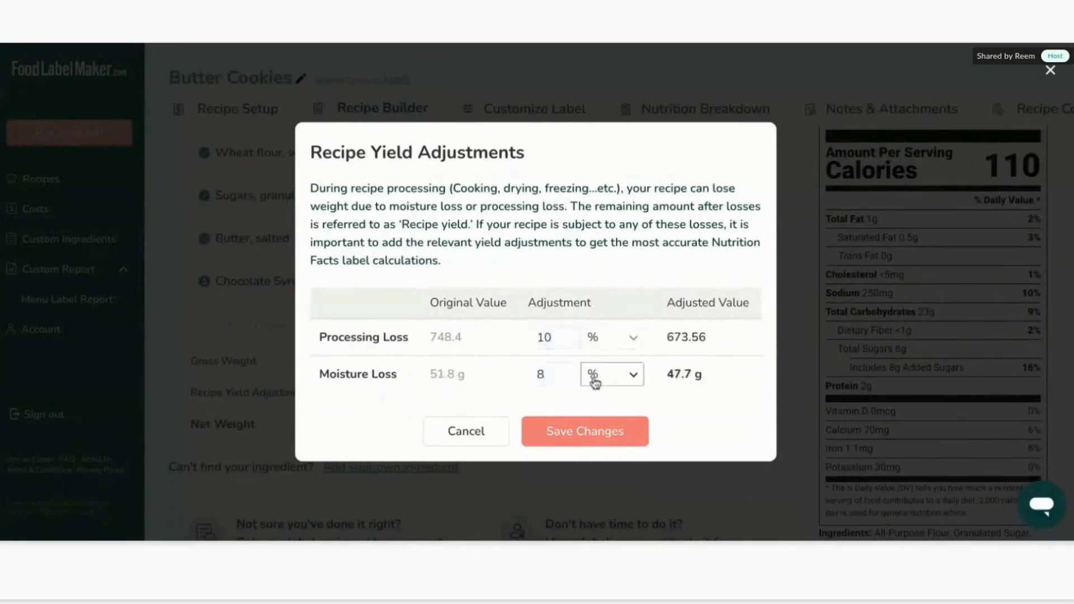
pyautogui.click(625, 345)
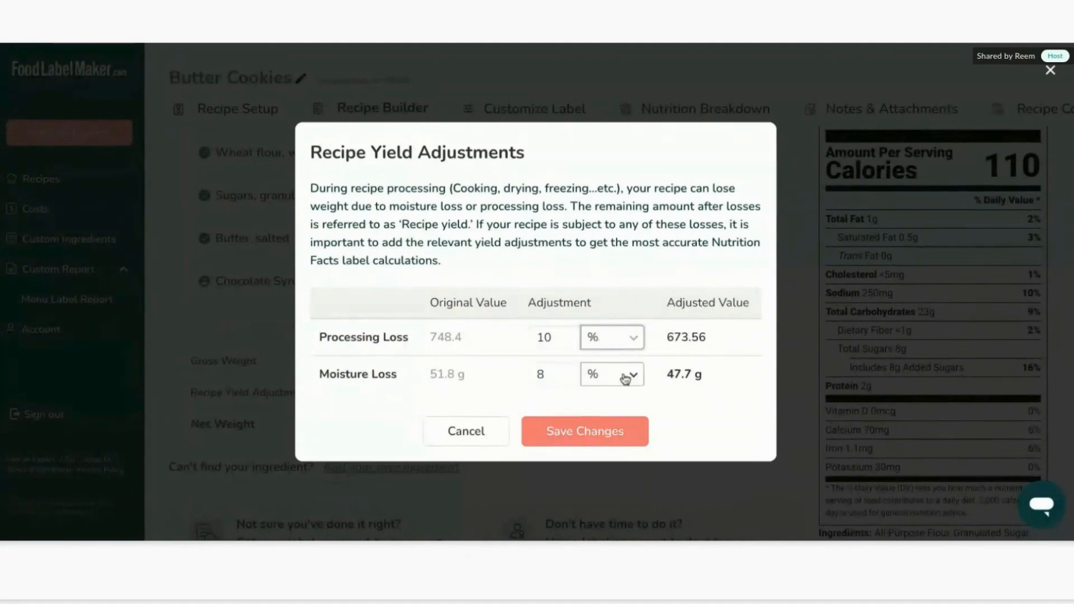
pyautogui.click(625, 432)
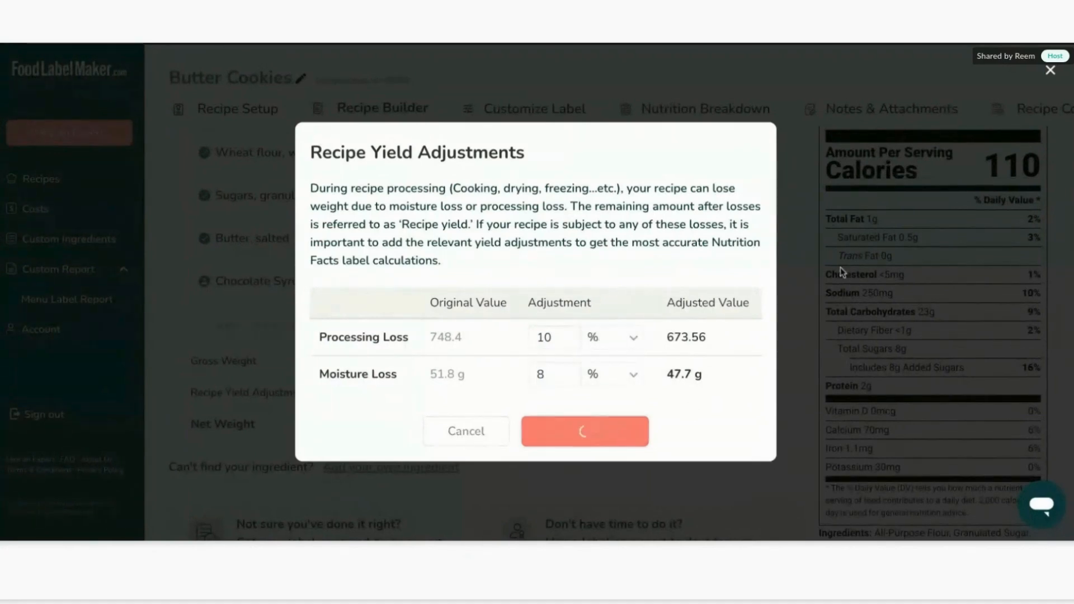
# Review the recipe yield adjustment and net weight in the ingredient table.
pyautogui.scroll(1, 908, 291)
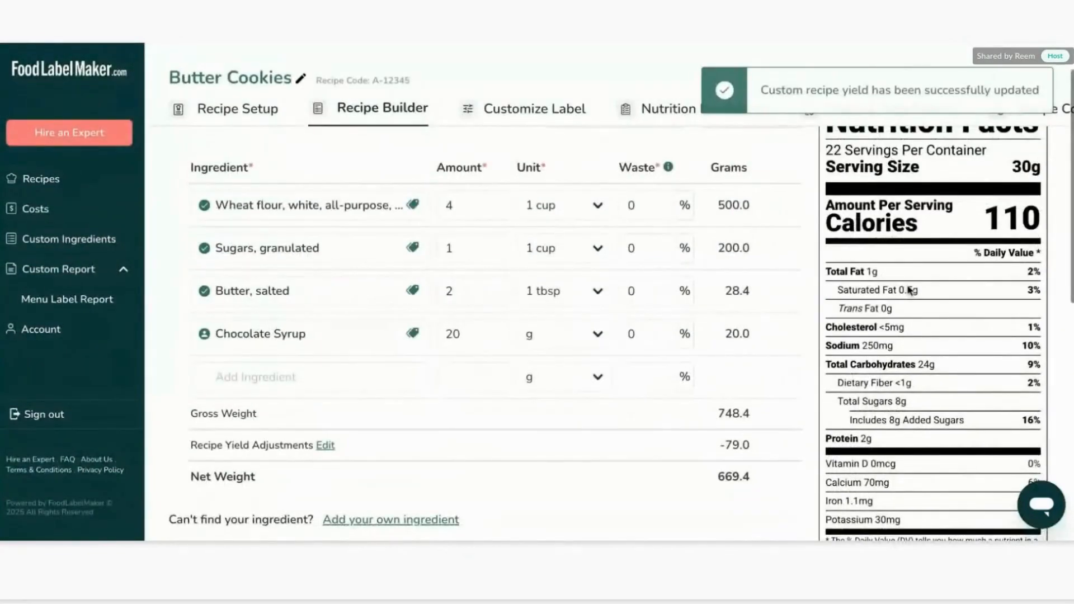
pyautogui.moveTo(716, 445); pyautogui.dragTo(781, 446)
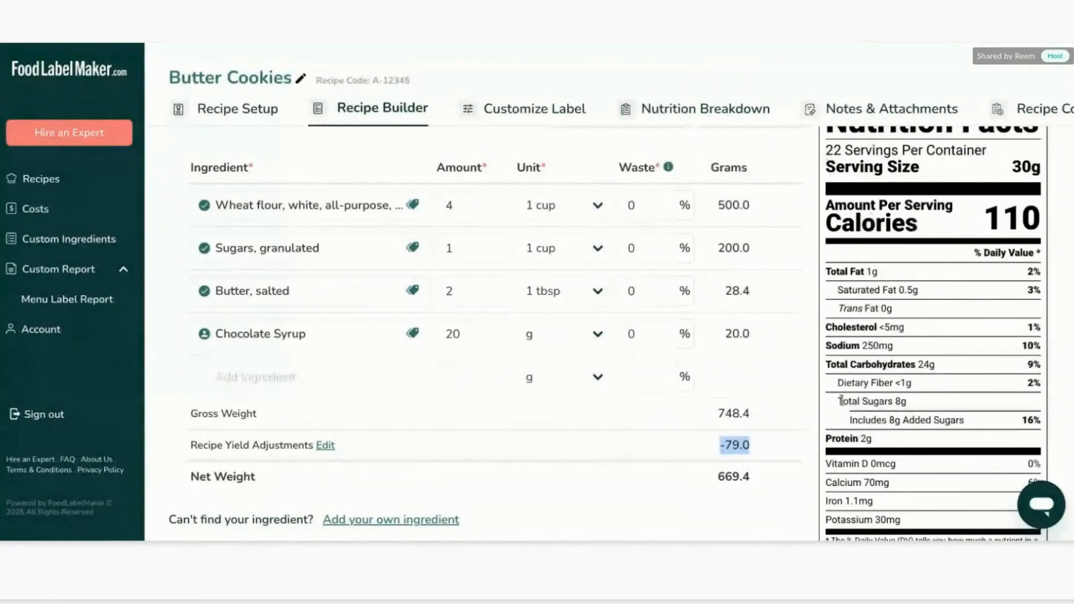
pyautogui.scroll(-2, 867, 336)
pyautogui.scroll(3, 886, 284)
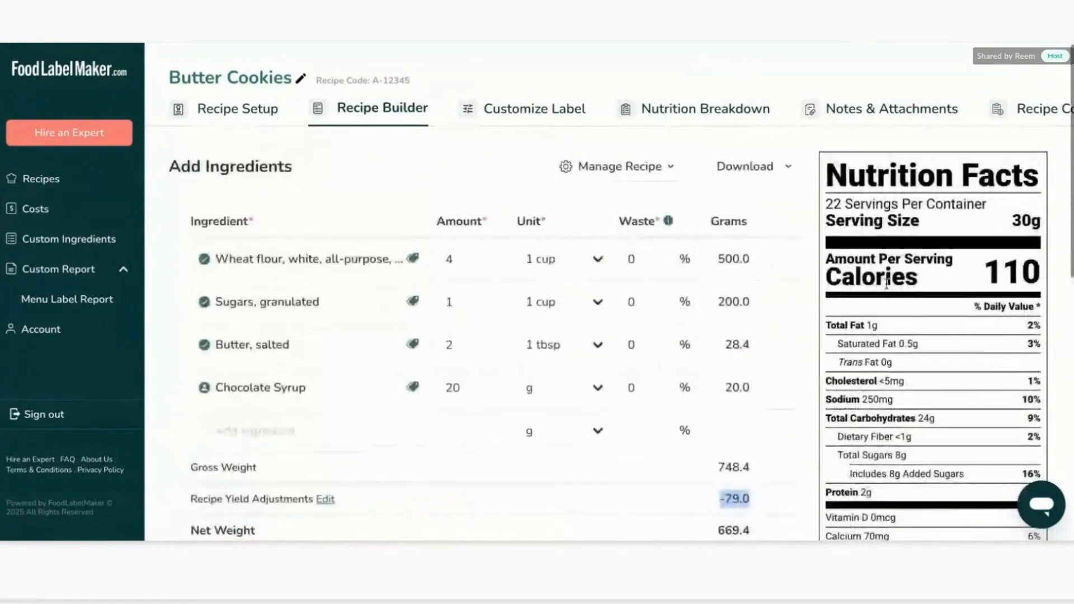
pyautogui.scroll(-1, 887, 284)
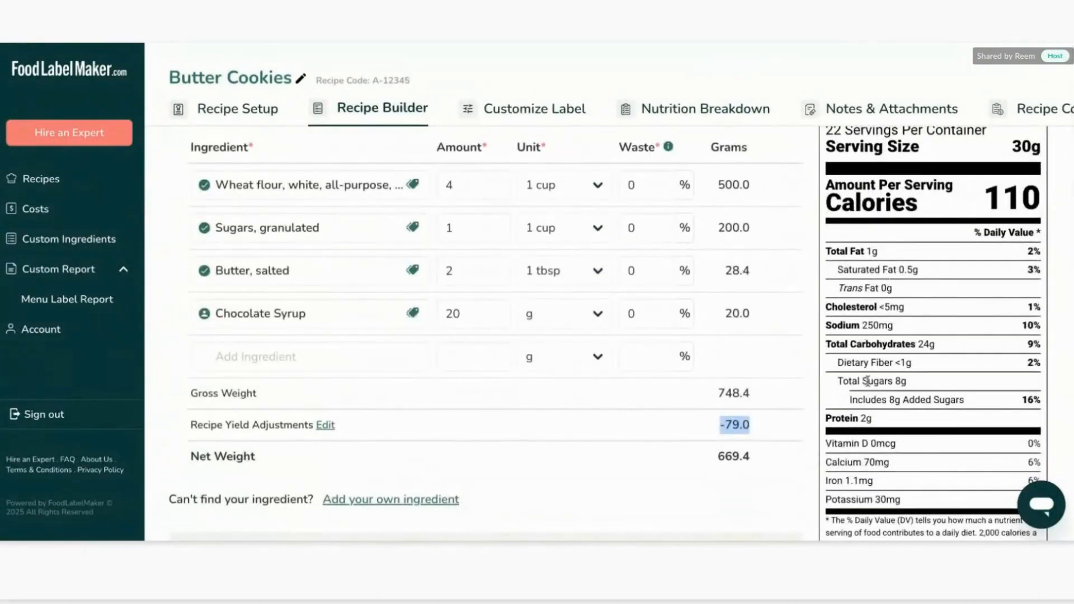
pyautogui.scroll(-1, 867, 381)
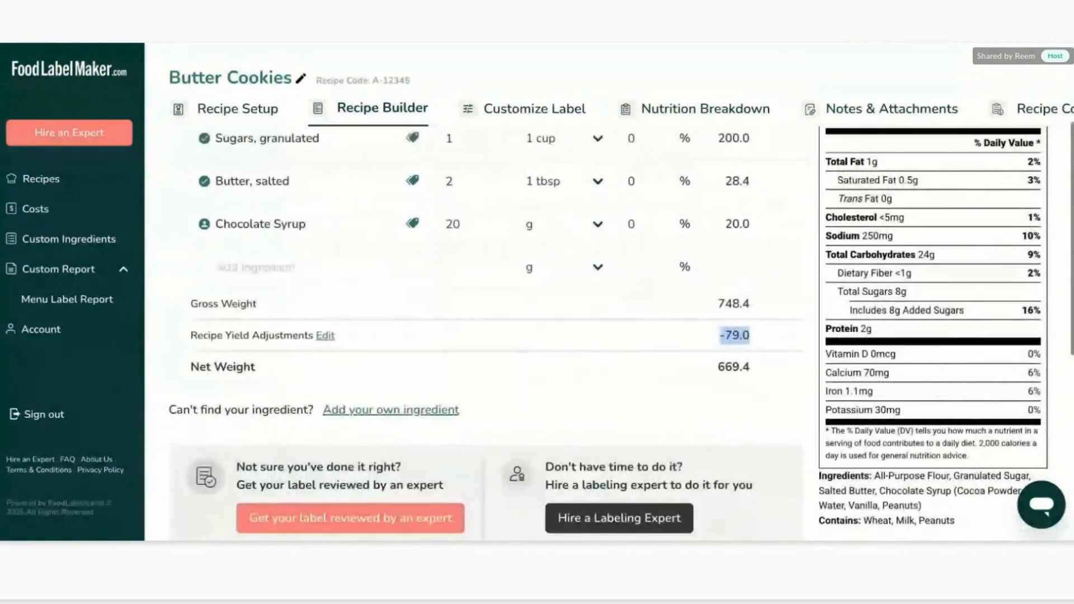
pyautogui.scroll(3, 665, 172)
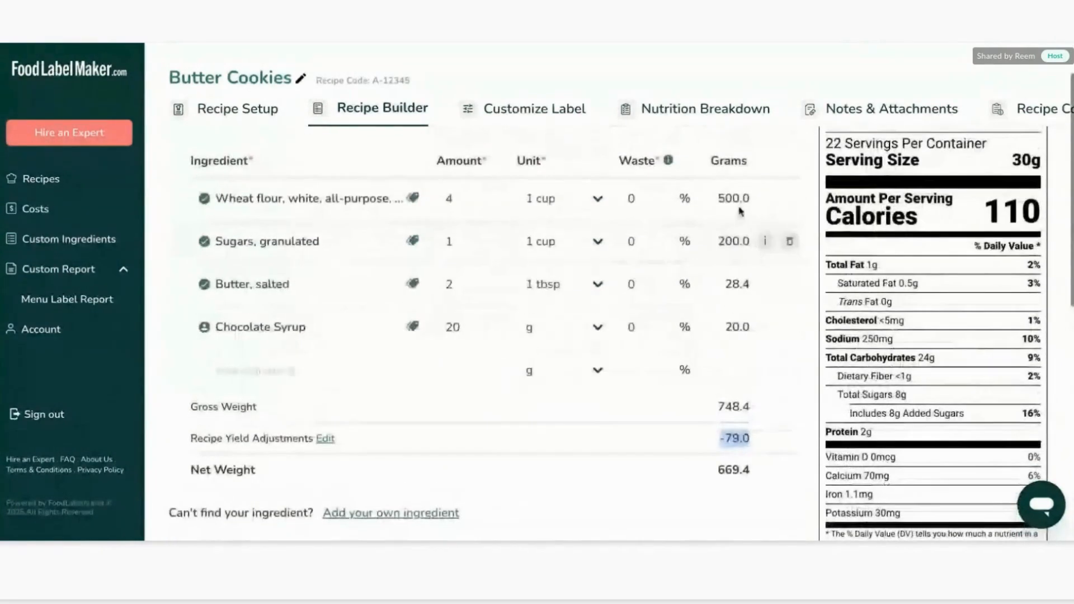
pyautogui.scroll(1, 666, 172)
# Try scaling the recipe with a scale amount of 0.5, then cancel the Scale Recipe dialog.
pyautogui.click(665, 171)
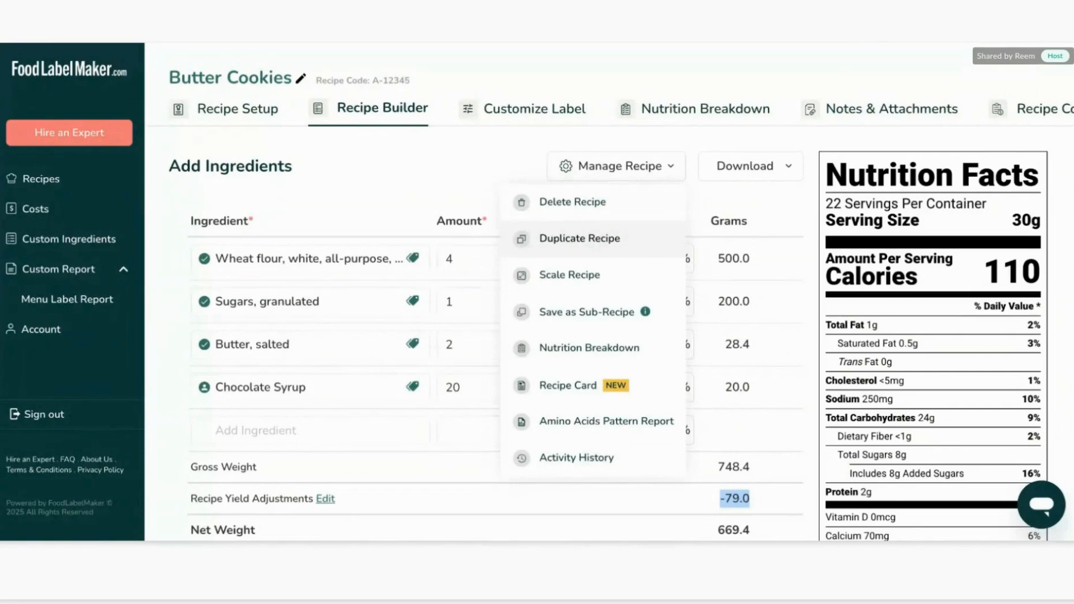
pyautogui.click(635, 275)
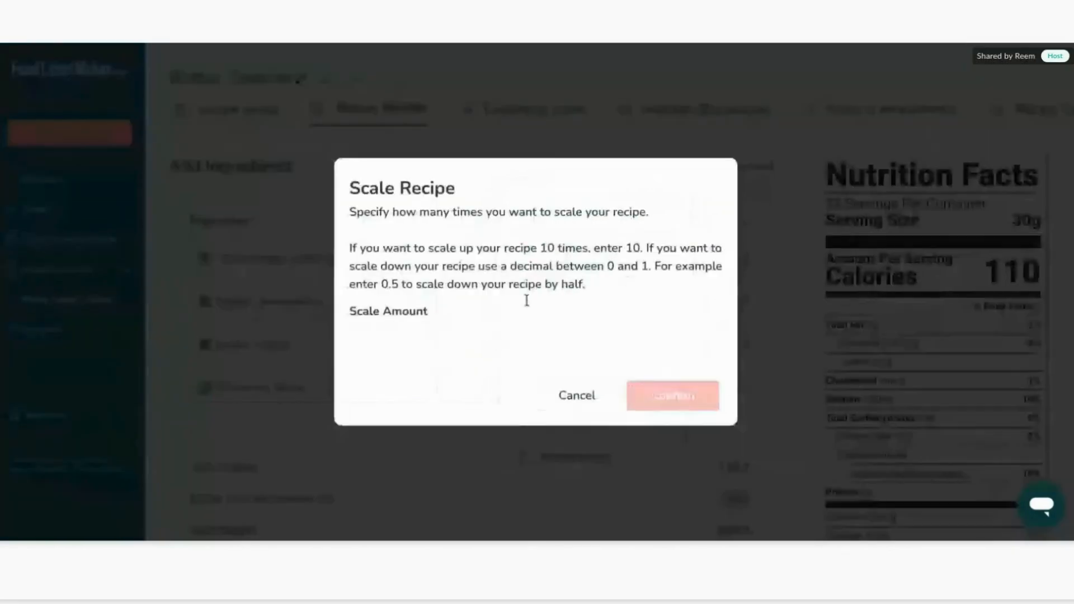
pyautogui.click(510, 330)
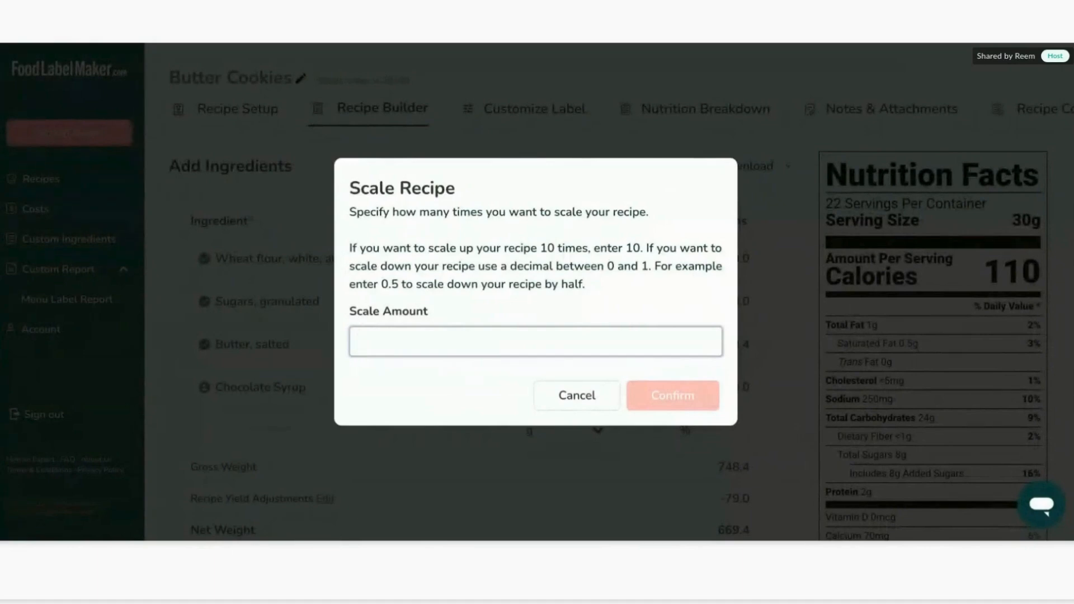
pyautogui.write('1000')
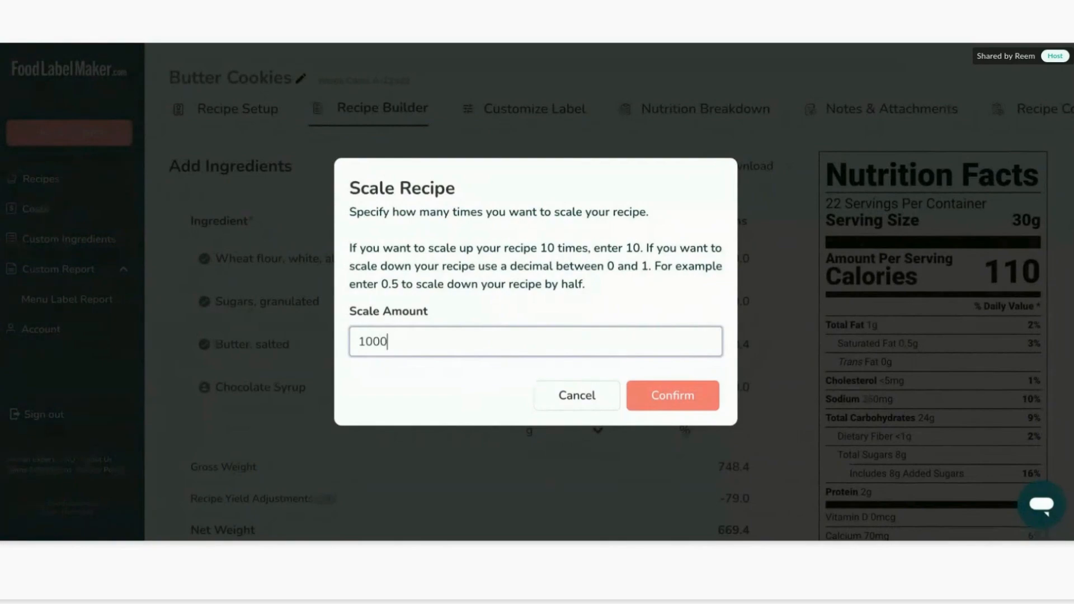
pyautogui.press('BackSpace')
pyautogui.press('BackSpace')
pyautogui.press('BackSpace')
pyautogui.press('BackSpace')
pyautogui.write('0.')
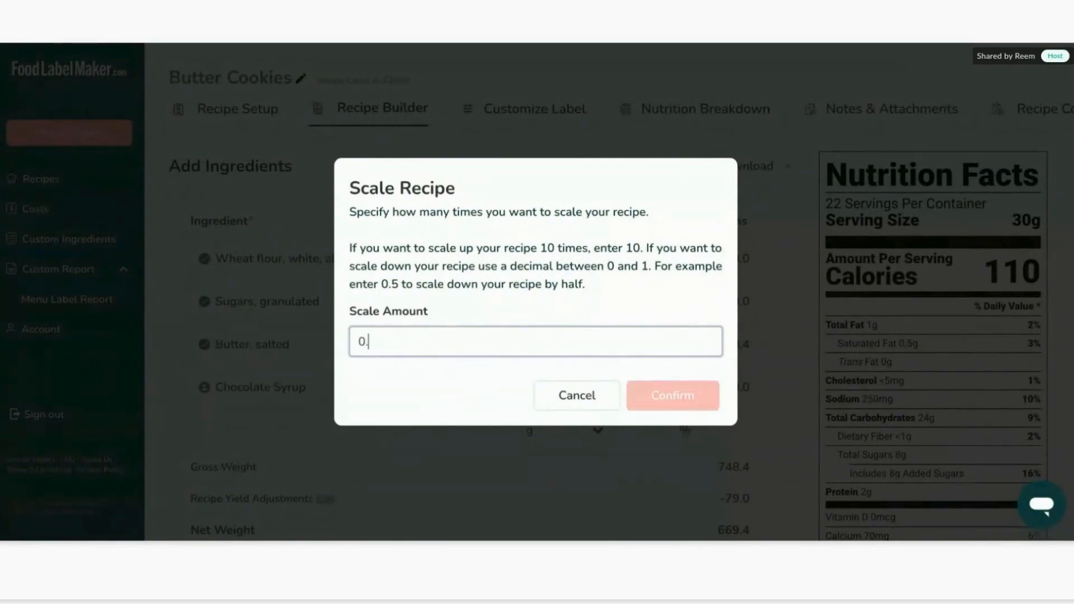
pyautogui.write('5')
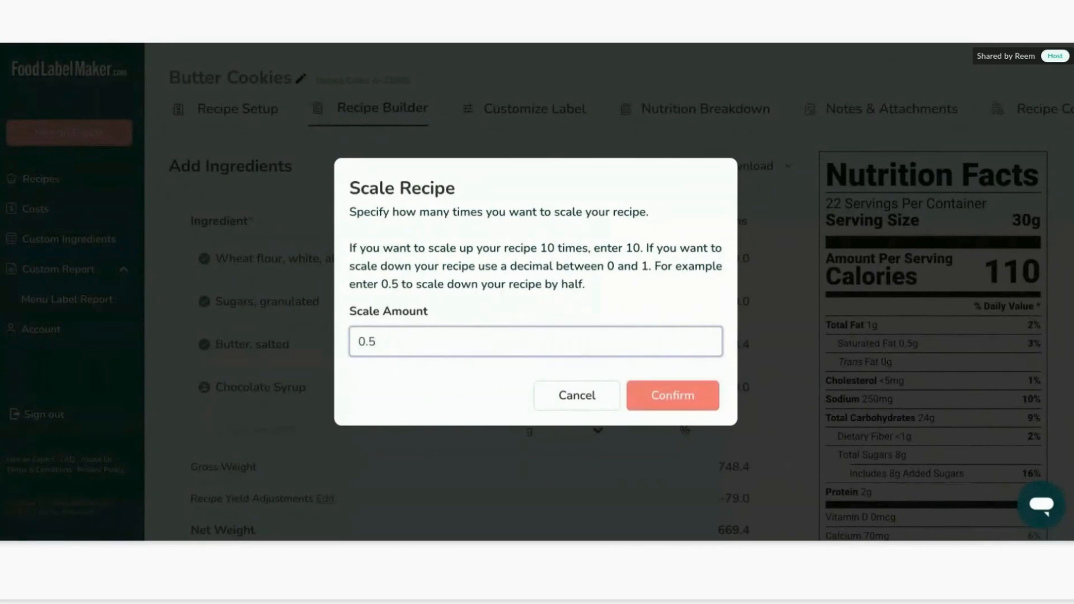
pyautogui.press('BackSpace')
pyautogui.press('BackSpace')
pyautogui.press('BackSpace')
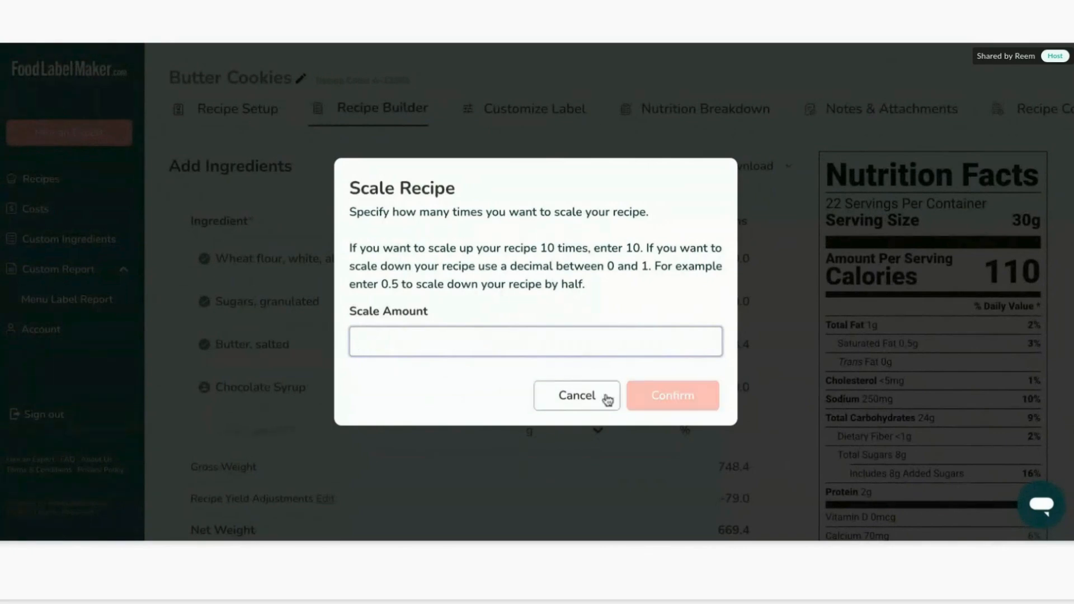
pyautogui.click(575, 398)
# Open the recipe card and hide its Recipe Ingredients section.
pyautogui.click(626, 166)
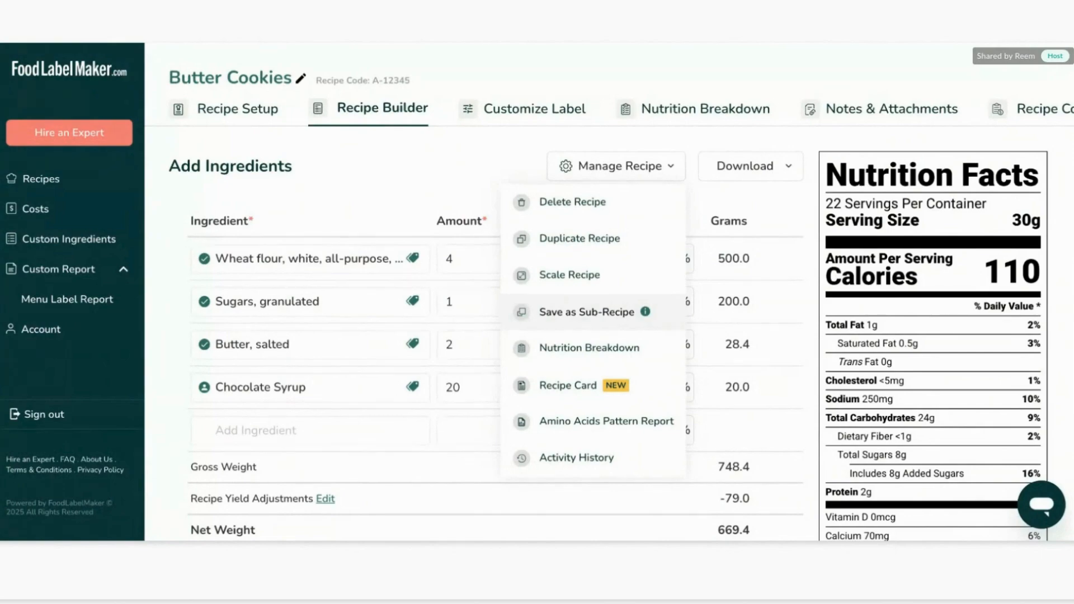
pyautogui.click(568, 386)
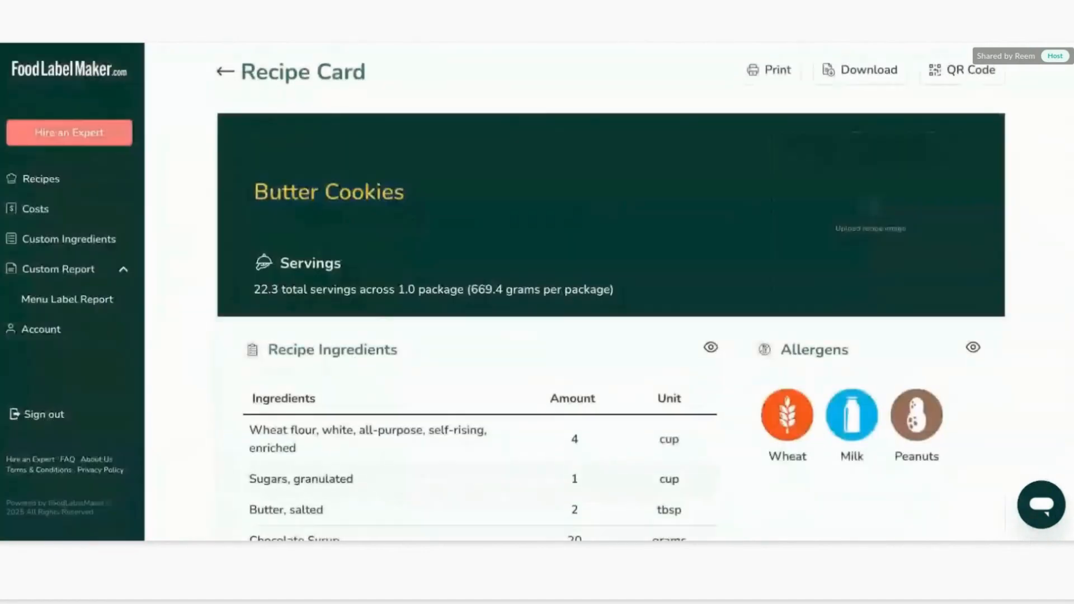
pyautogui.scroll(-10, 610, 290)
pyautogui.scroll(10, 537, 328)
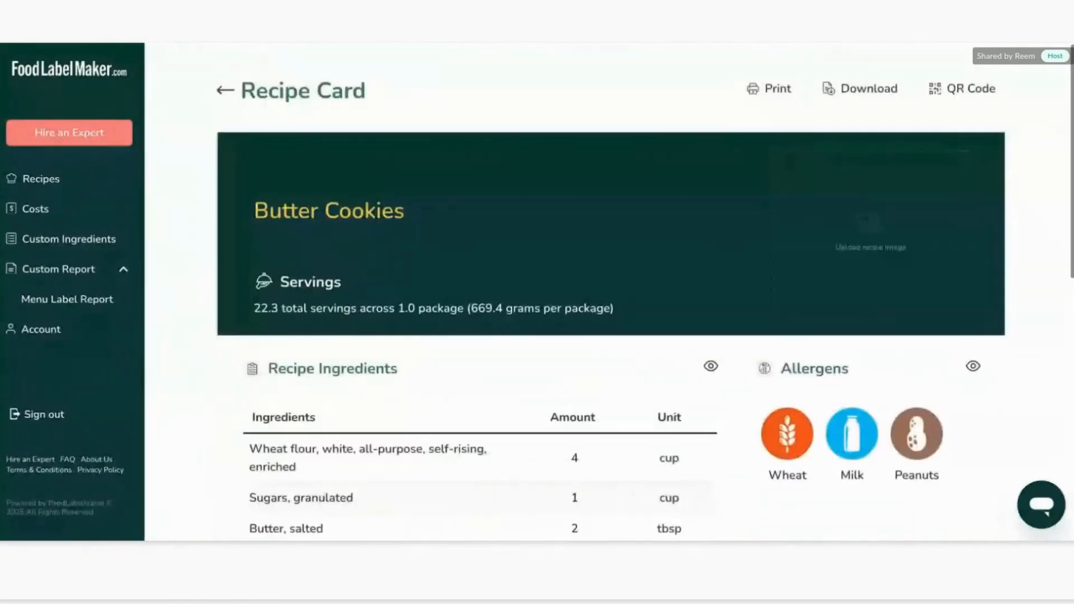
pyautogui.scroll(-1, 537, 328)
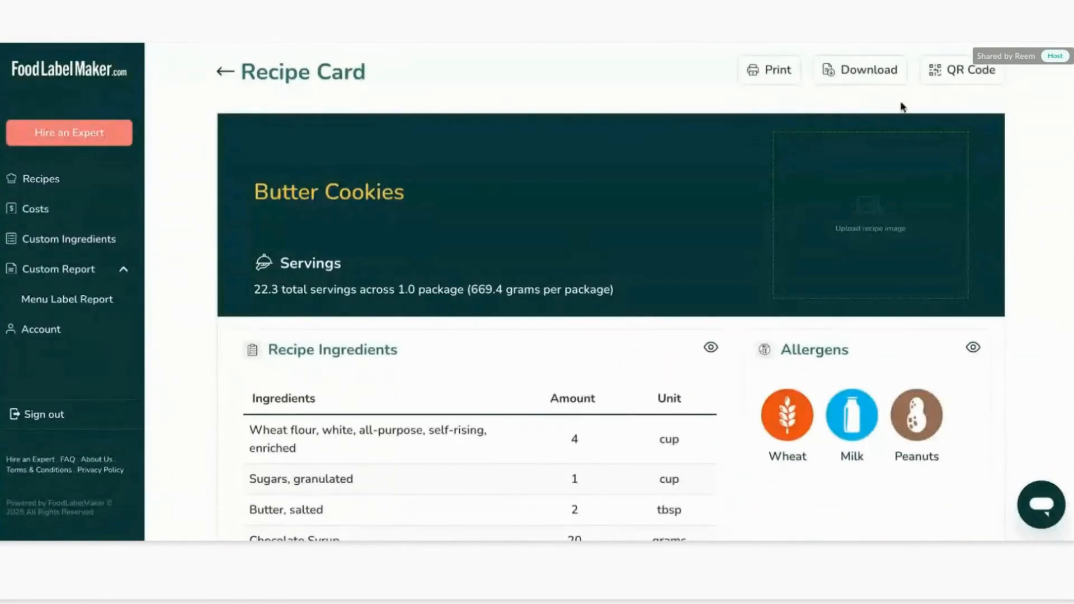
pyautogui.scroll(-3, 599, 320)
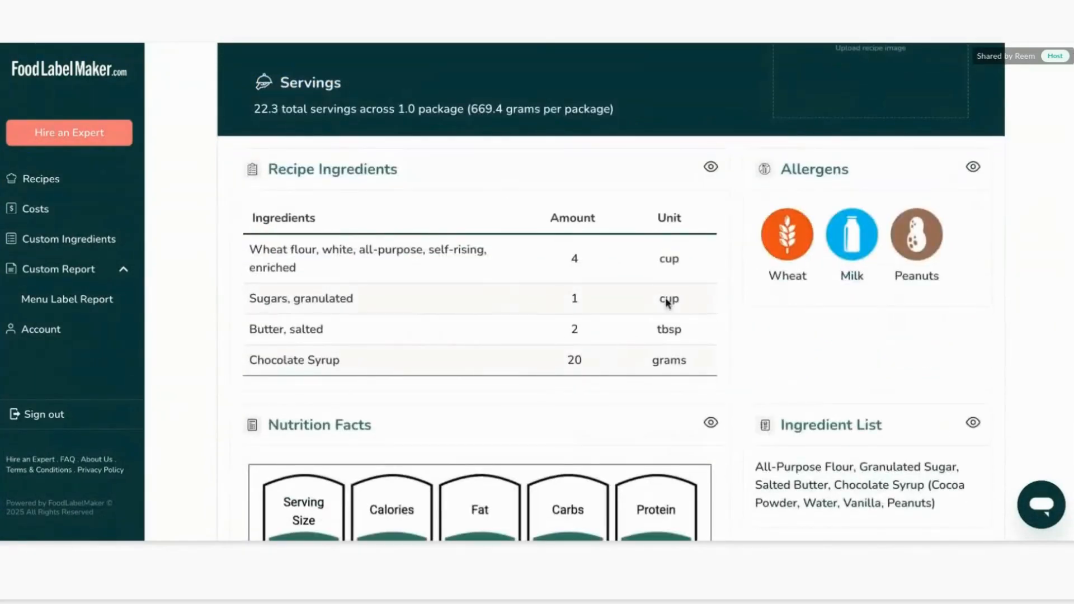
pyautogui.click(710, 167)
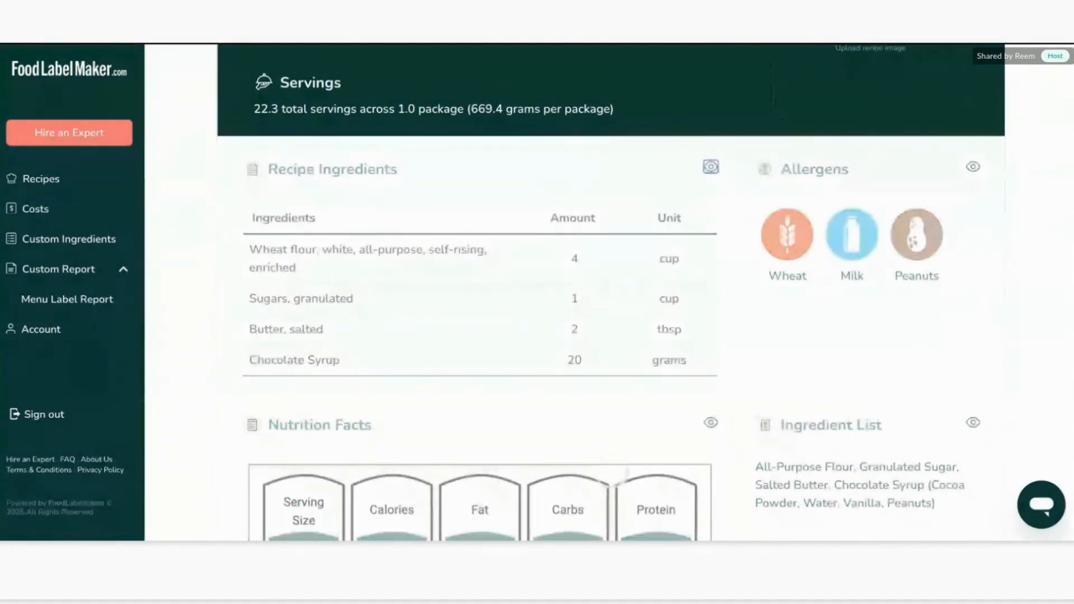
# Add preparation instructions with lines 1, 2 and 3 on the recipe card and submit them.
pyautogui.scroll(3, 709, 184)
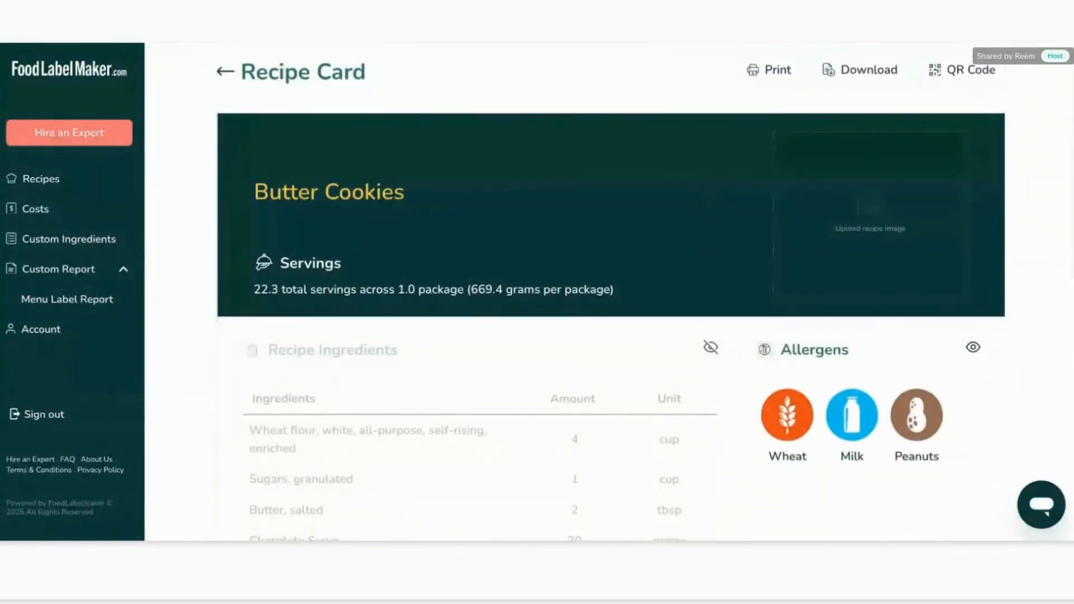
pyautogui.scroll(-3, 700, 284)
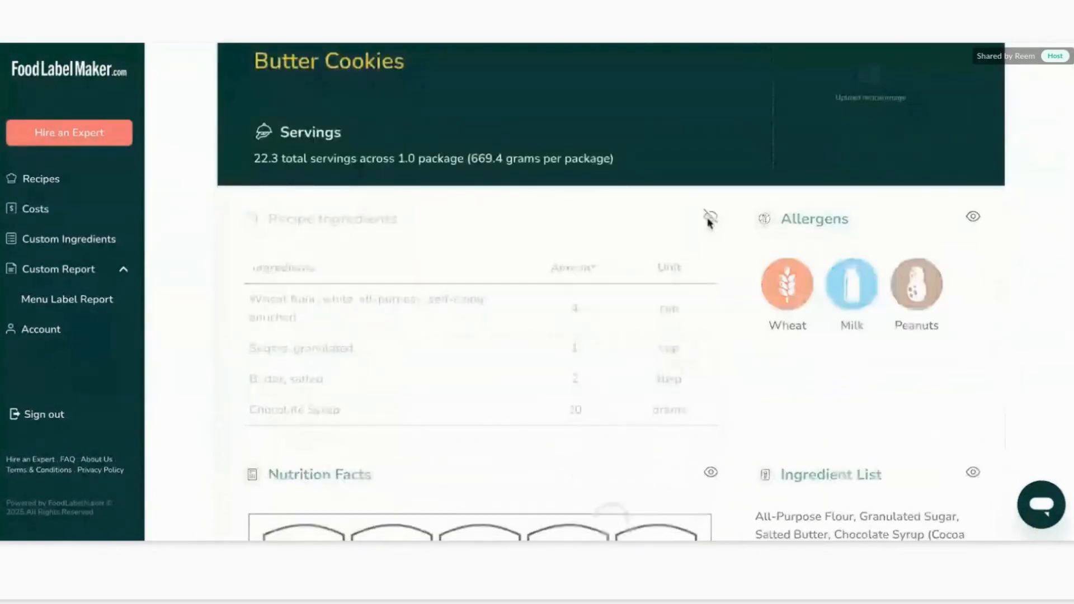
pyautogui.scroll(-5, 709, 220)
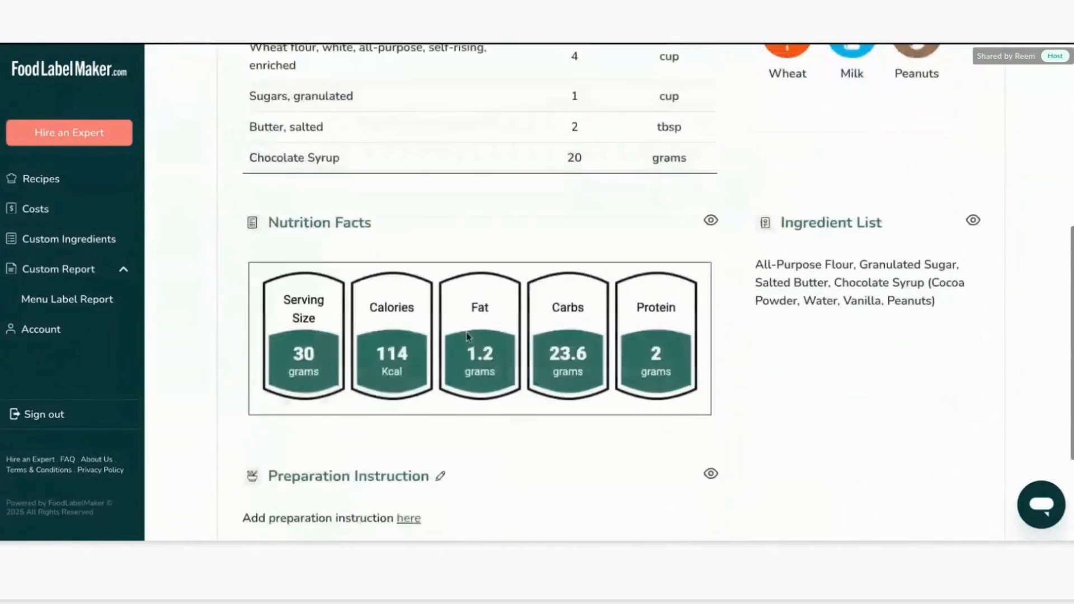
pyautogui.scroll(-3, 467, 336)
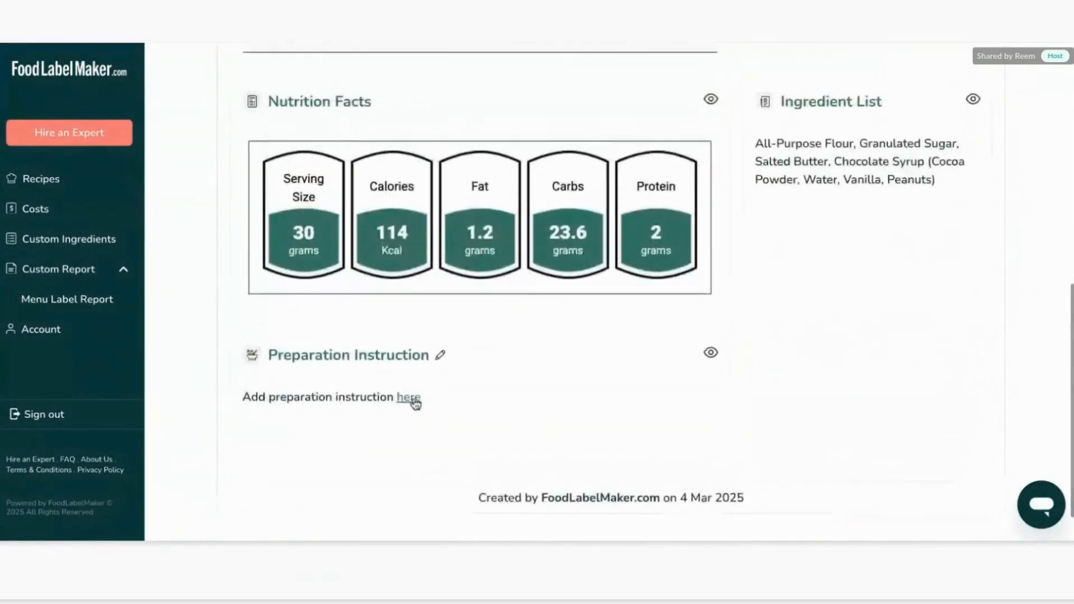
pyautogui.click(411, 396)
pyautogui.click(448, 259)
pyautogui.write('1')
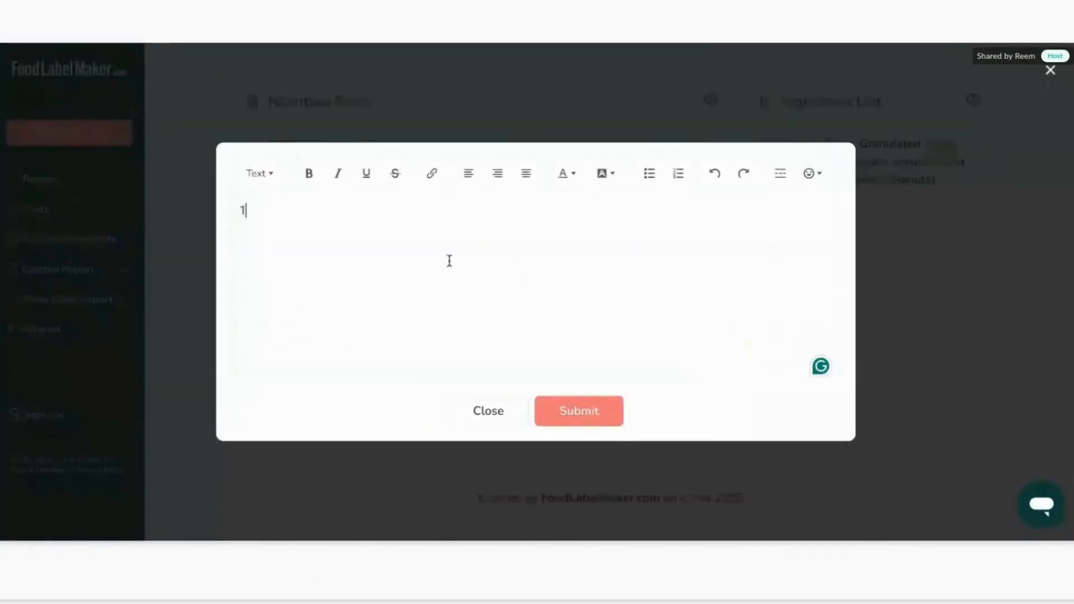
pyautogui.press('Return')
pyautogui.write('2')
pyautogui.press('Return')
pyautogui.write('3')
pyautogui.click(575, 406)
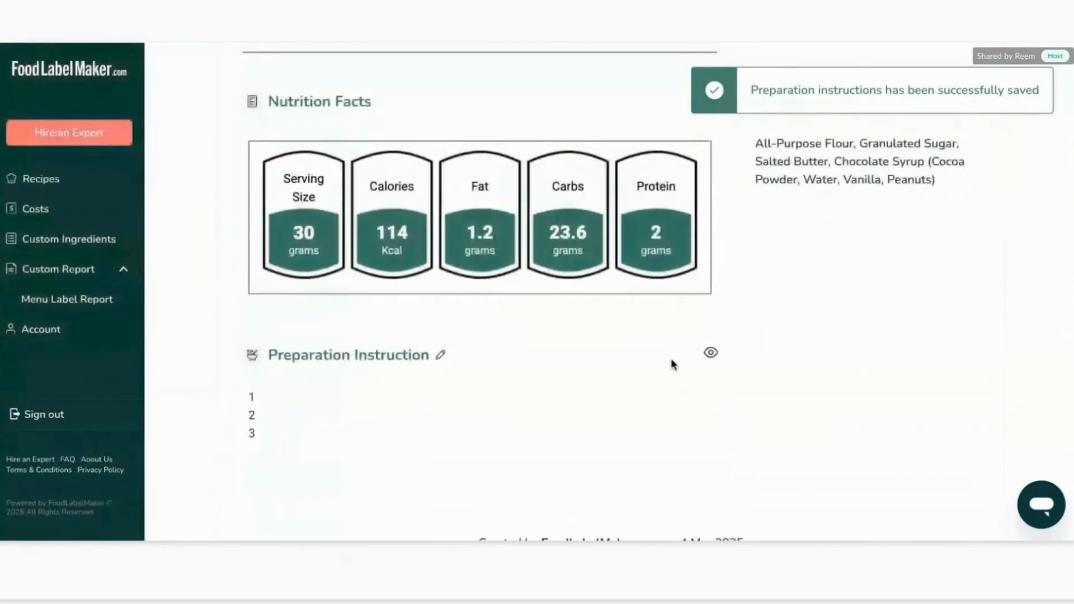
# Open the recipe's QR code, switch the Show FLM Logo option off and back on, and close it.
pyautogui.scroll(9, 672, 364)
pyautogui.scroll(-1, 671, 364)
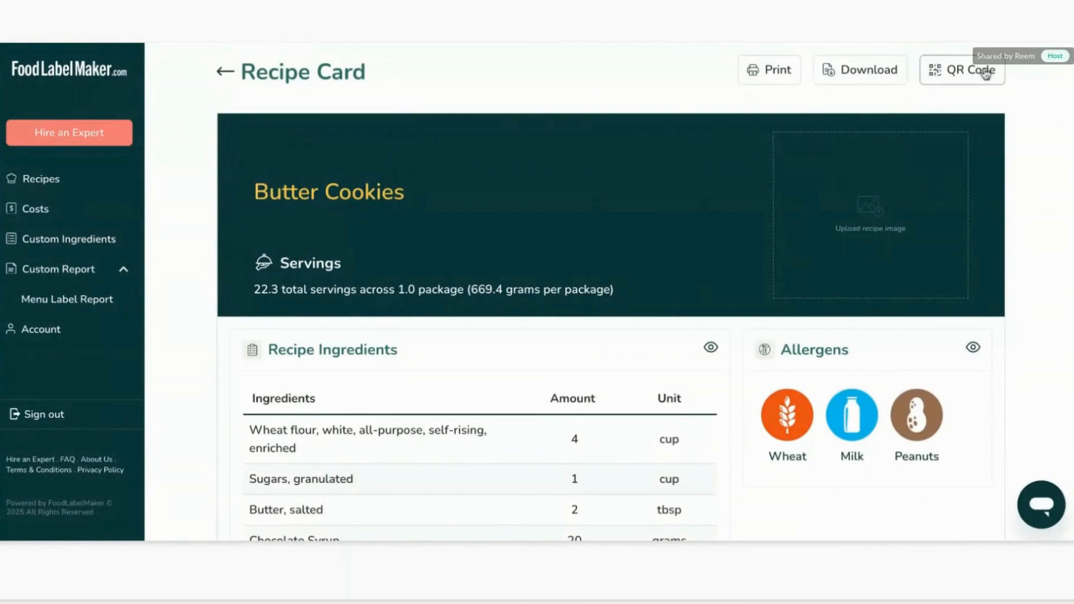
pyautogui.click(963, 70)
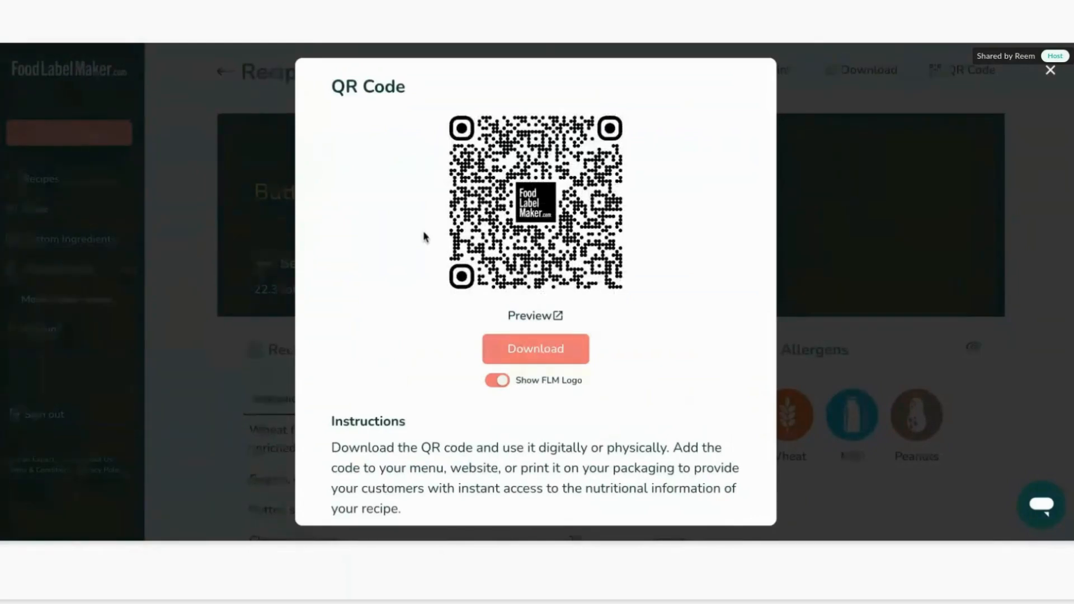
pyautogui.click(497, 382)
pyautogui.click(497, 383)
pyautogui.scroll(-2, 693, 263)
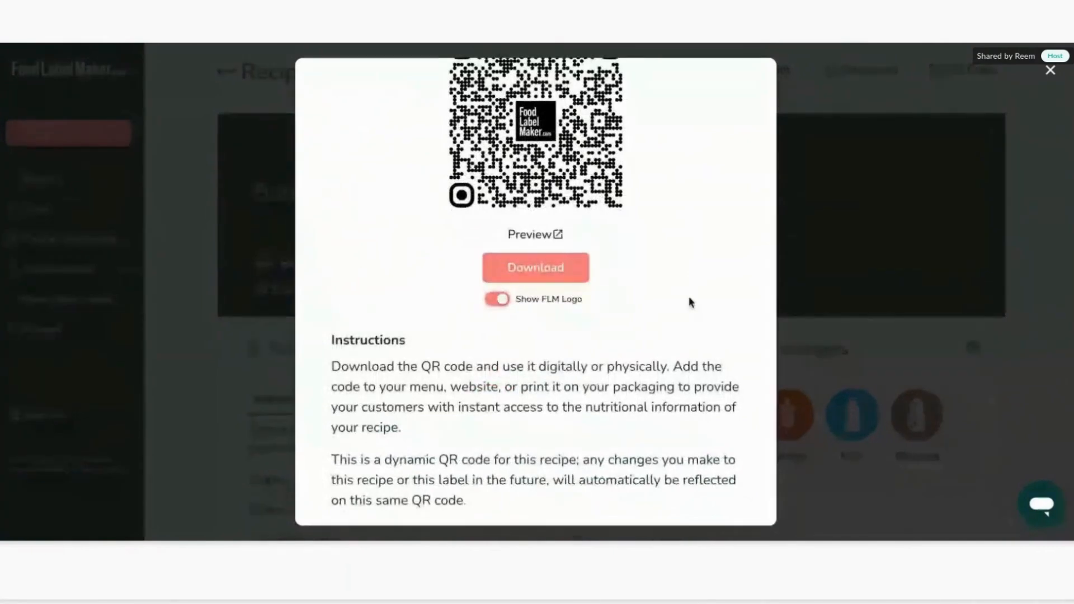
pyautogui.scroll(2, 689, 302)
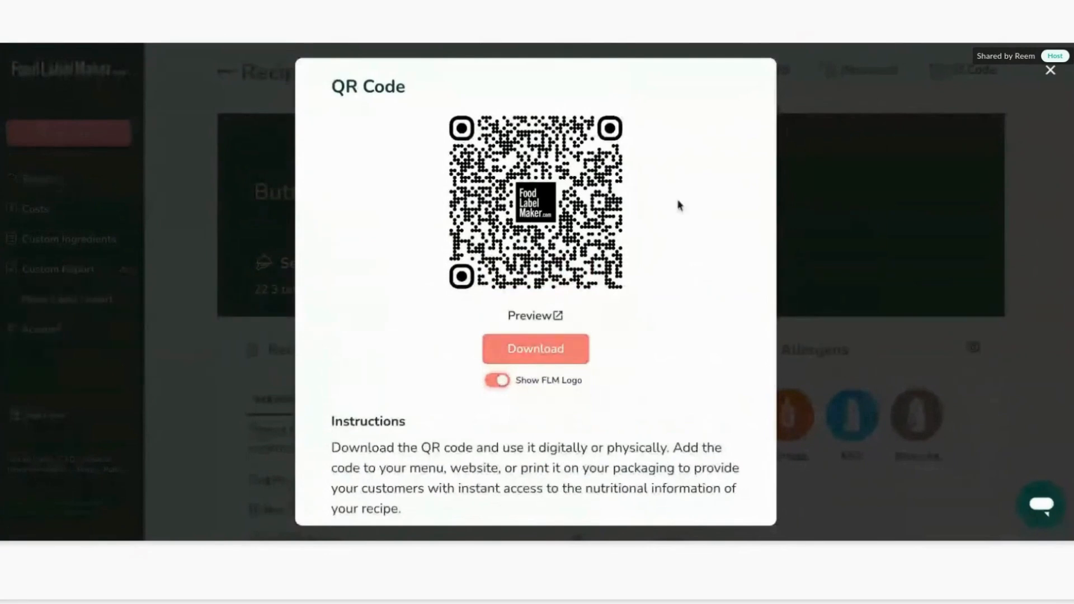
pyautogui.click(942, 116)
# Return to the recipe builder and open the Amino Acids Pattern Report.
pyautogui.scroll(-10, 715, 149)
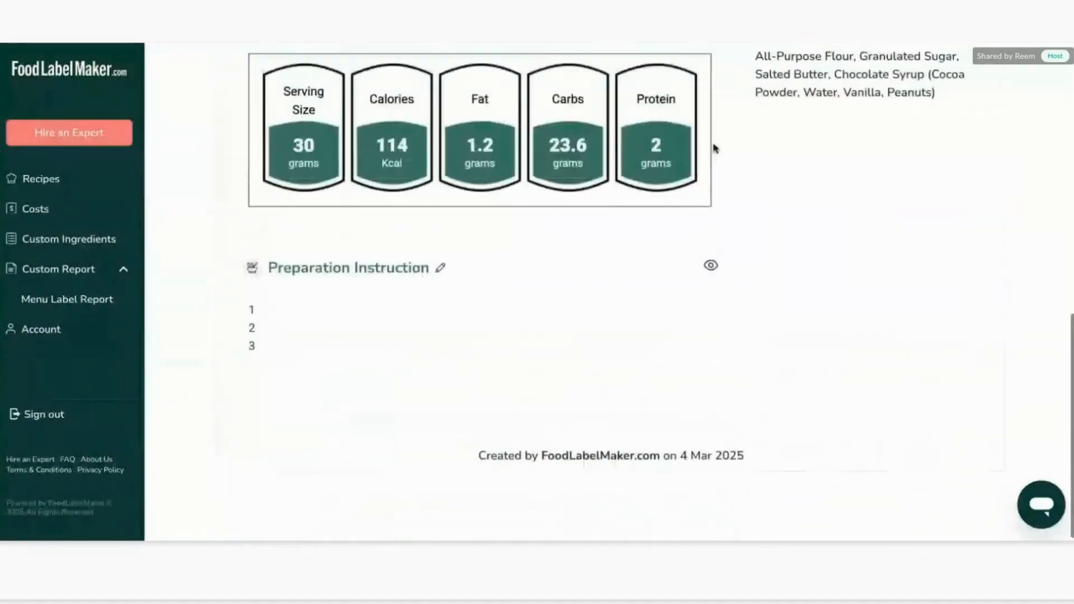
pyautogui.scroll(10, 714, 149)
pyautogui.click(225, 84)
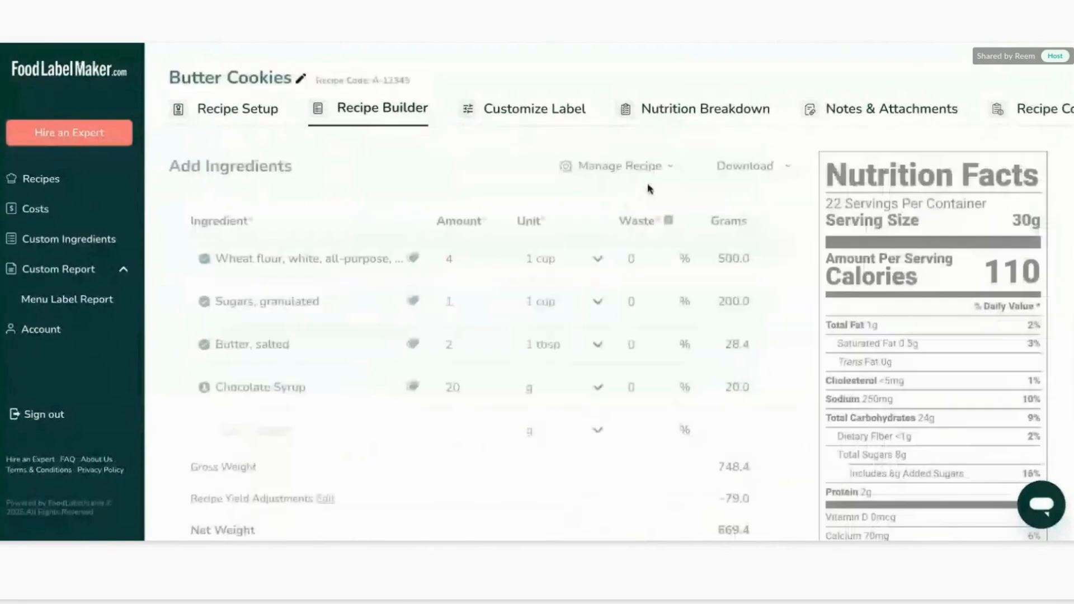
pyautogui.click(646, 168)
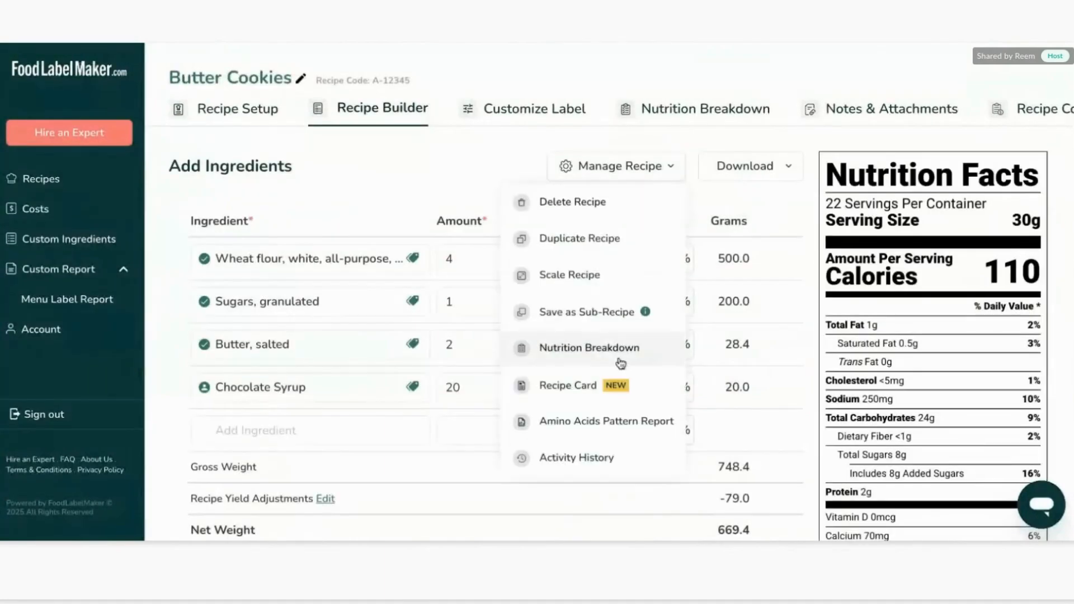
pyautogui.click(603, 428)
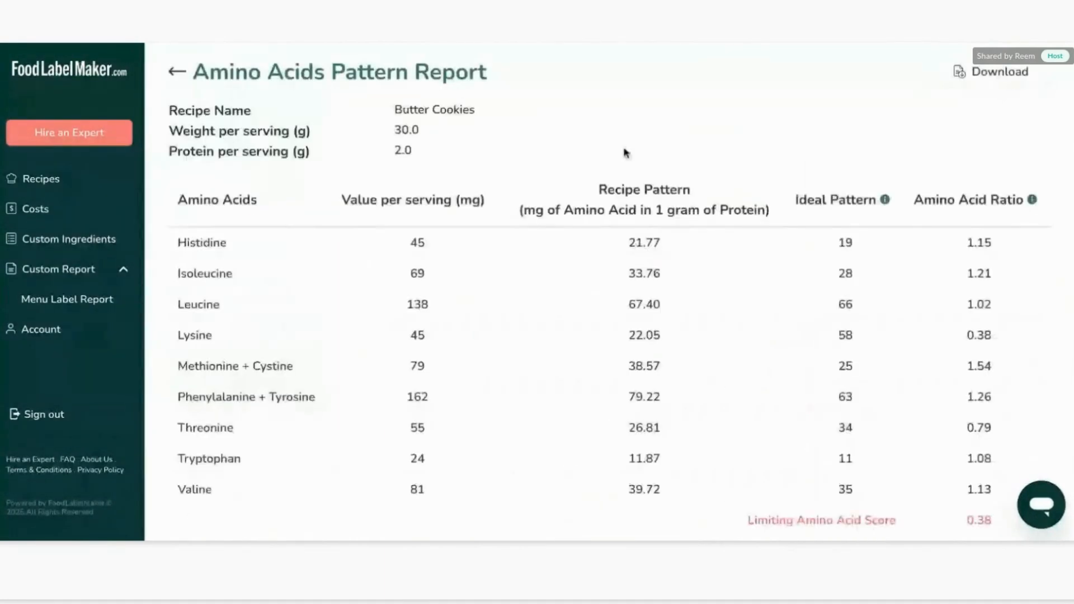
# Review the amino acid values and limiting amino acid score in the report.
pyautogui.scroll(-2, 638, 218)
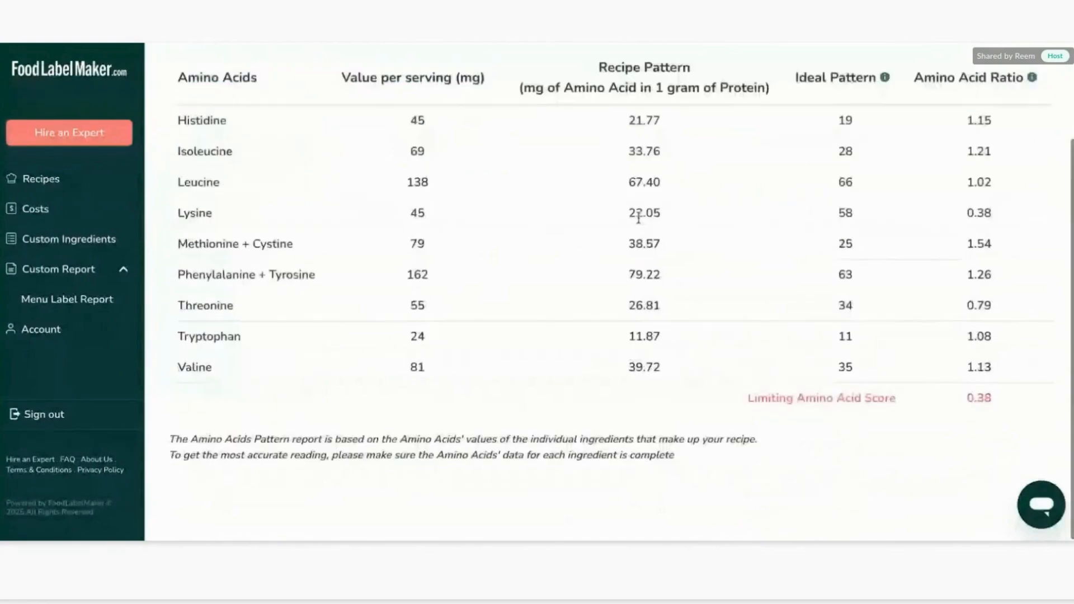
pyautogui.scroll(1, 785, 388)
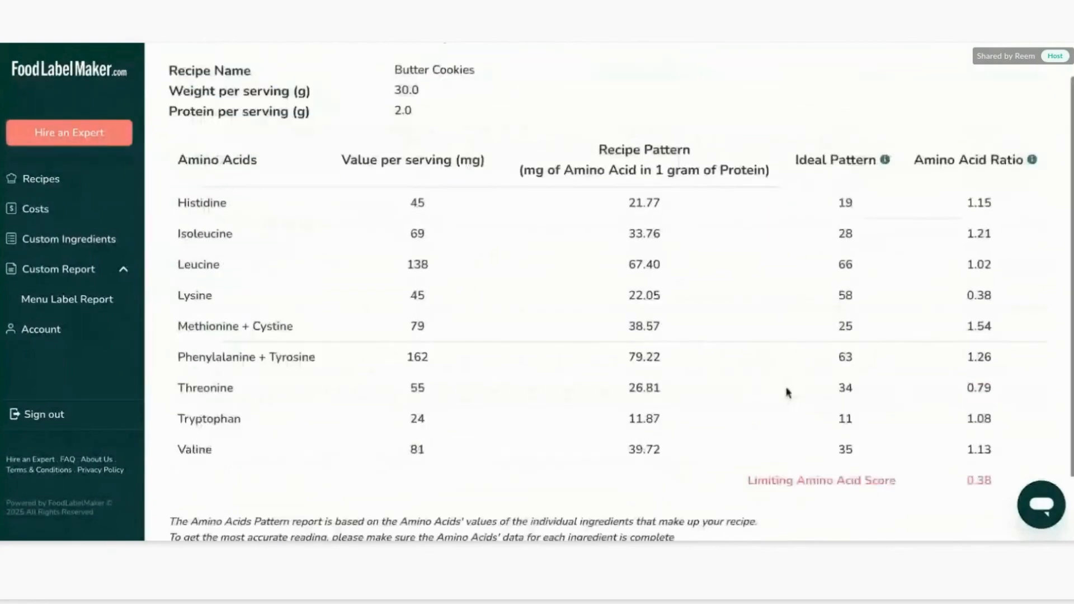
pyautogui.scroll(-1, 786, 391)
pyautogui.moveTo(745, 407); pyautogui.dragTo(1002, 427)
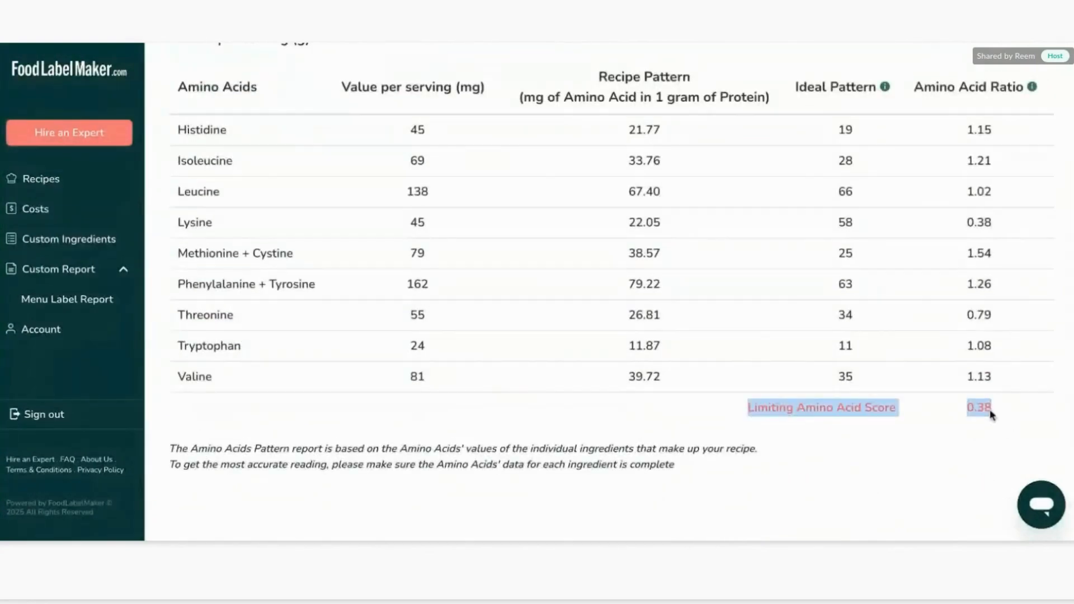
pyautogui.scroll(2, 822, 125)
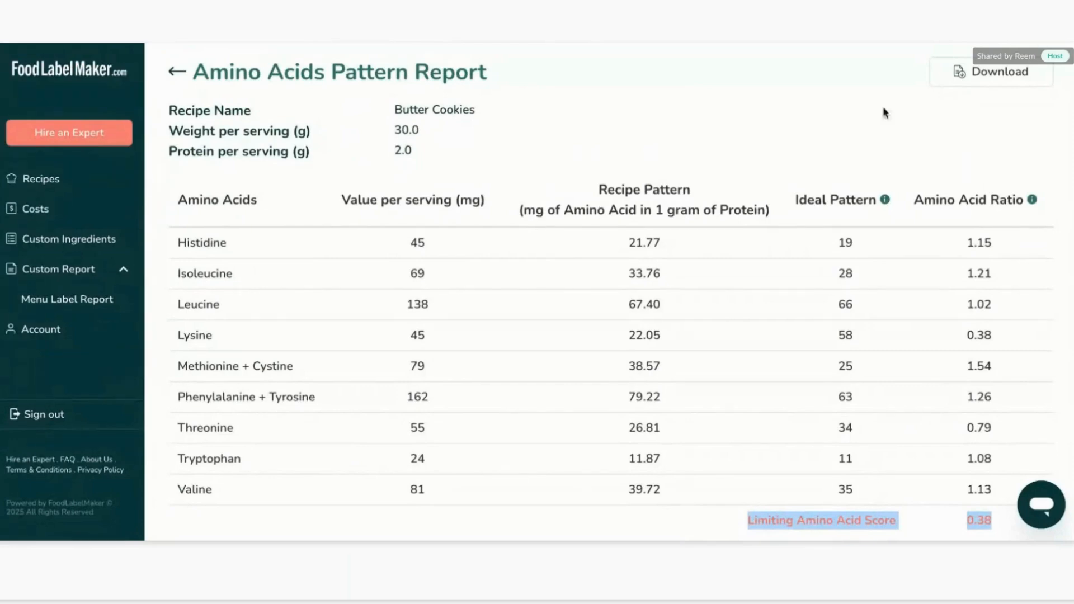
pyautogui.scroll(-2, 500, 255)
pyautogui.scroll(2, 498, 253)
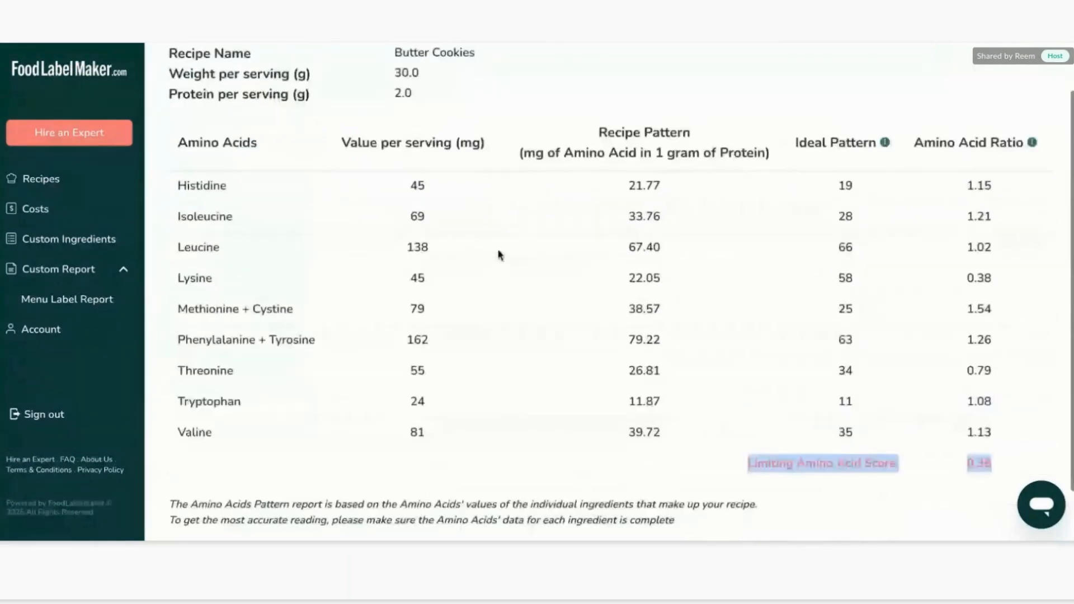
# Return to the recipe builder and open the recipe's Activity History to review the logged changes, then close it.
pyautogui.click(179, 73)
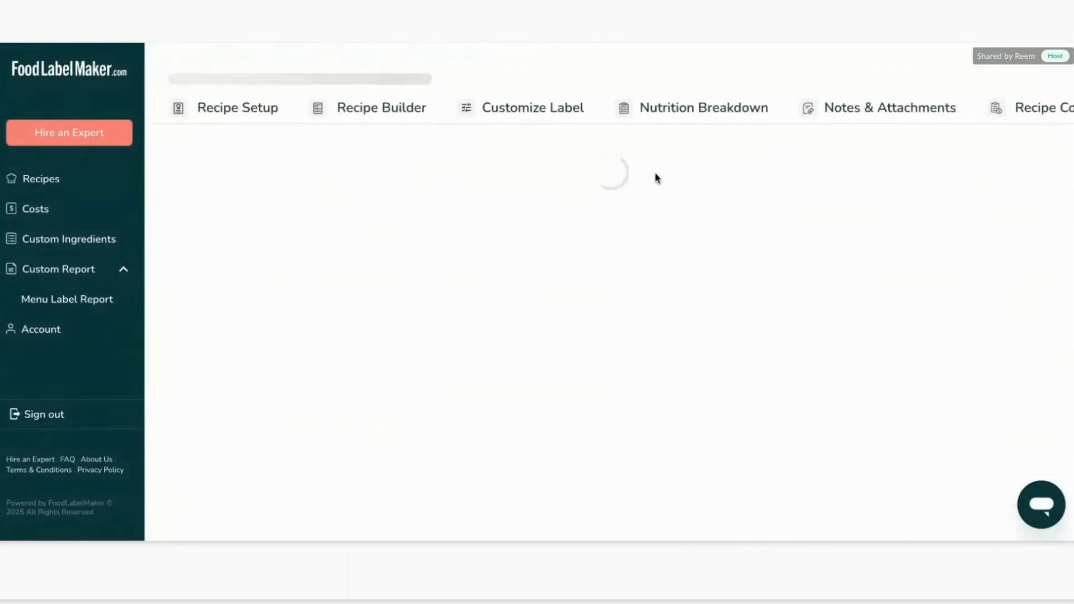
pyautogui.click(617, 167)
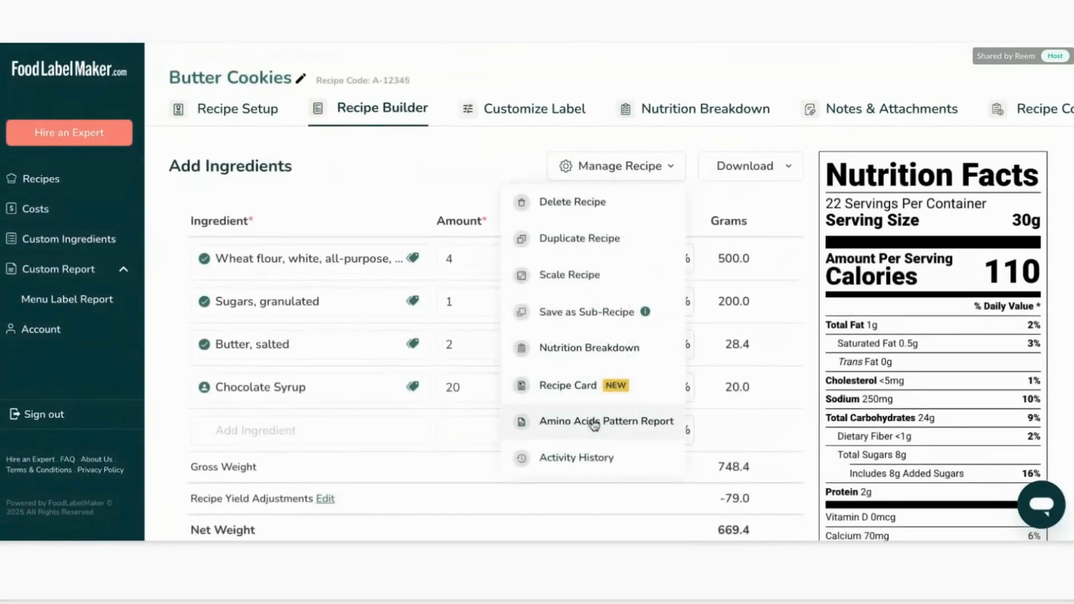
pyautogui.click(587, 460)
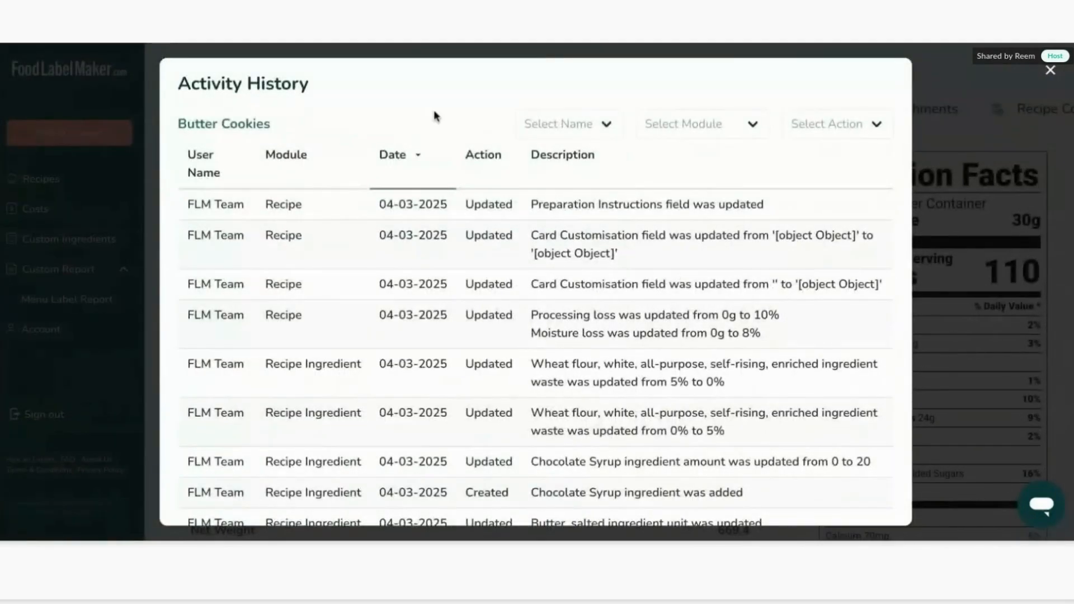
pyautogui.tripleClick(246, 72)
pyautogui.scroll(-3, 374, 293)
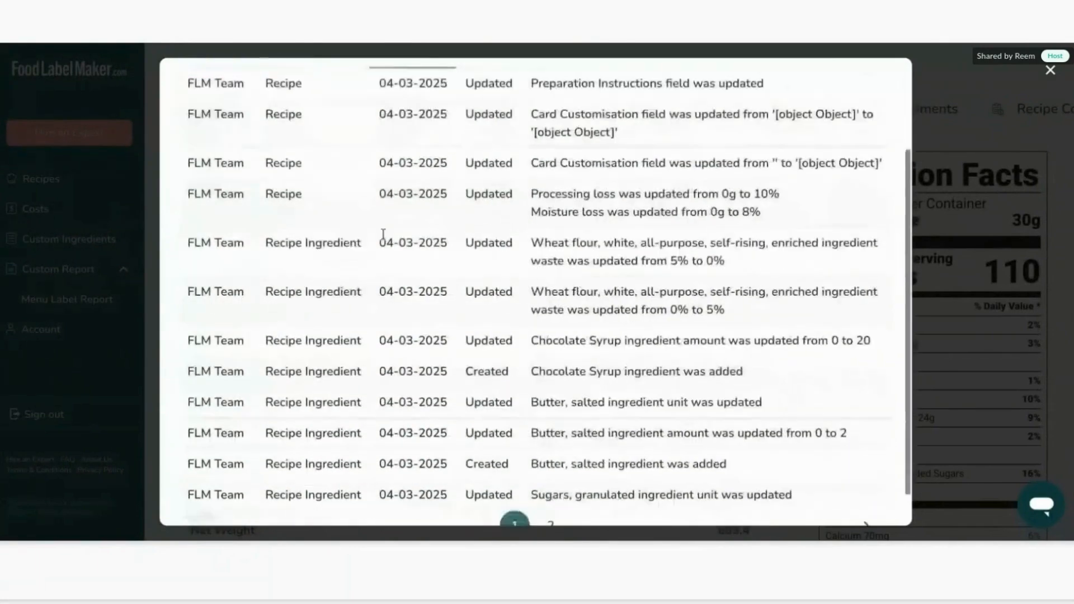
pyautogui.scroll(2, 391, 224)
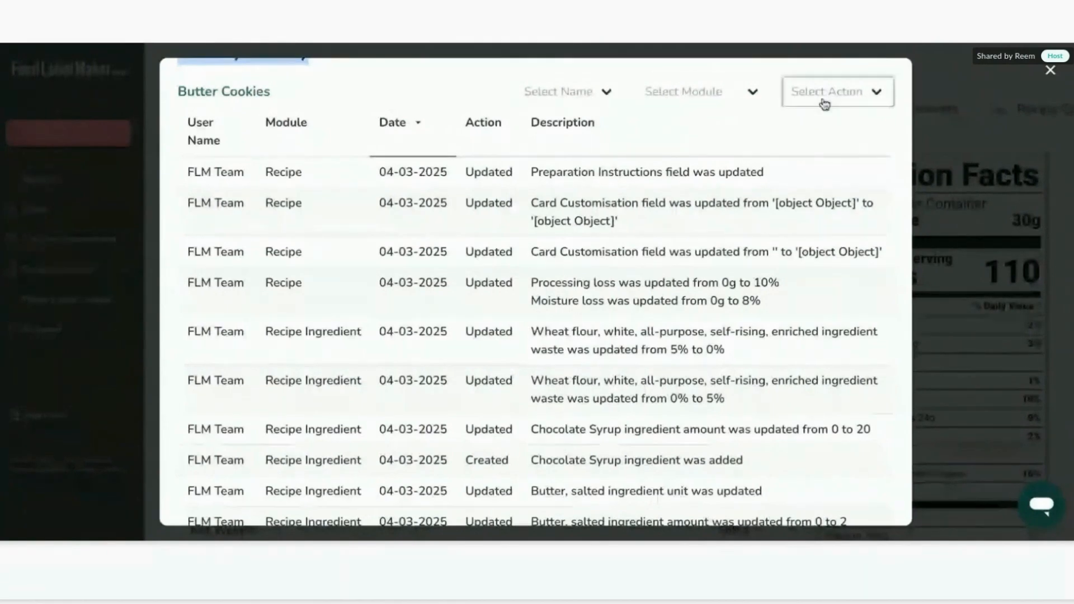
pyautogui.scroll(-3, 681, 245)
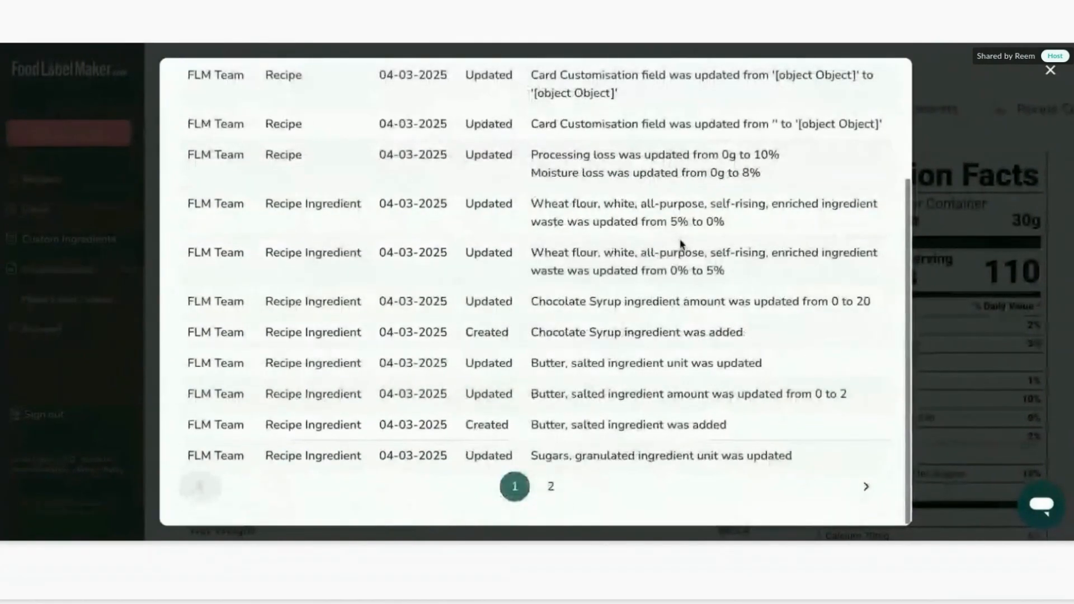
pyautogui.scroll(3, 681, 244)
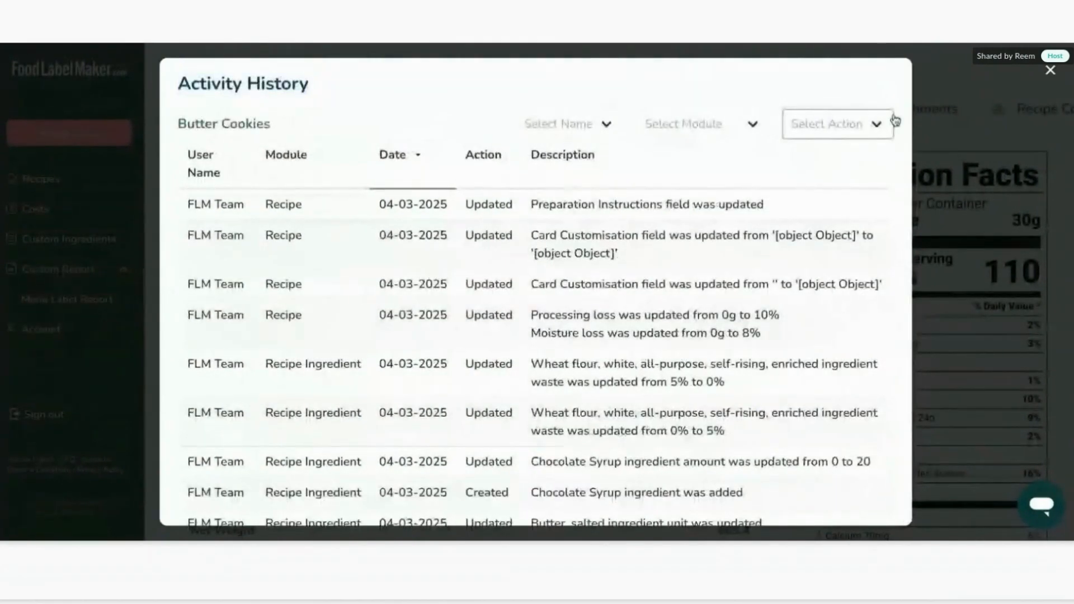
pyautogui.click(1050, 71)
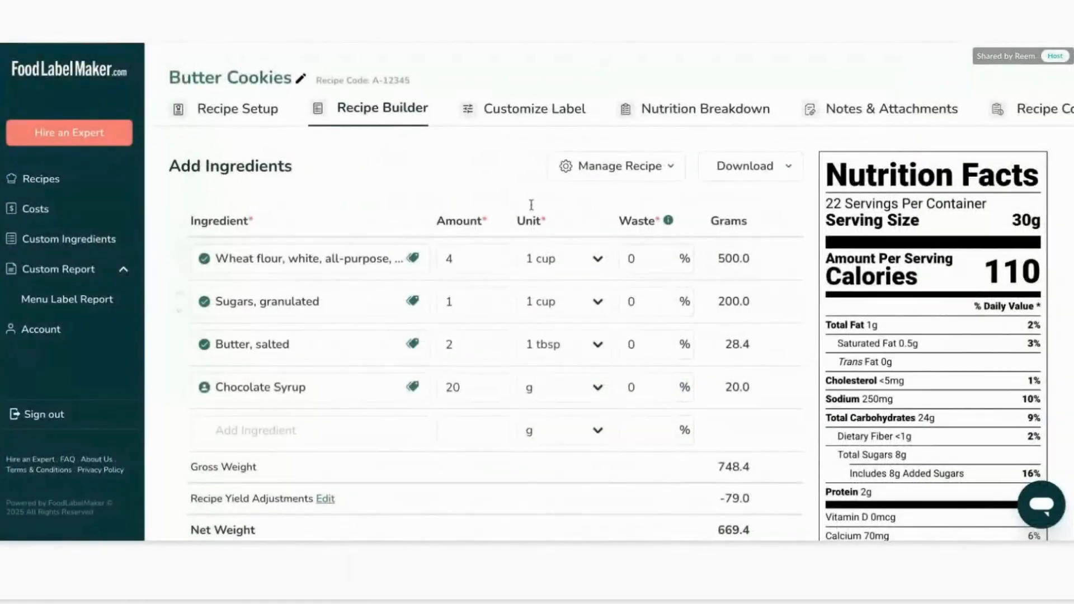
# Review the recipe tags, the tag indicators on each ingredient, and the standard tags offered under Add Tag.
pyautogui.scroll(-3, 906, 336)
pyautogui.scroll(-4, 906, 334)
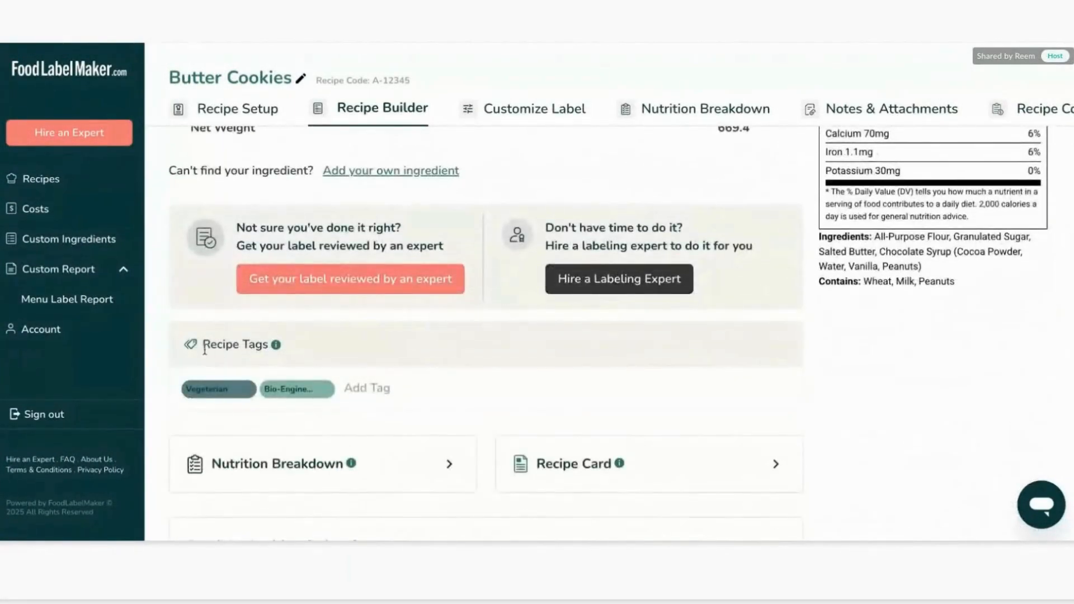
pyautogui.moveTo(202, 345); pyautogui.dragTo(283, 343)
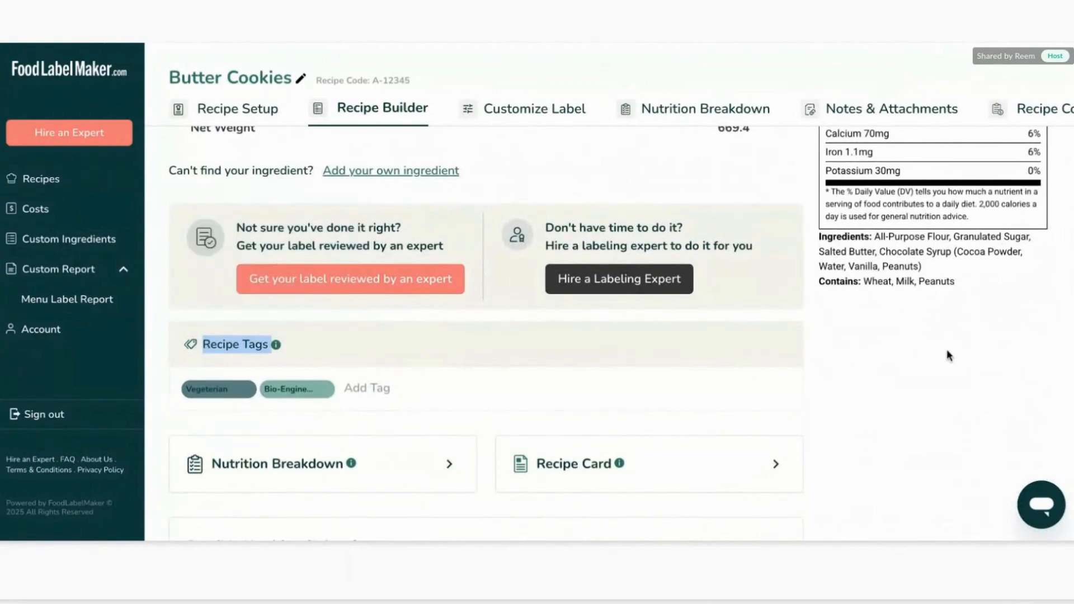
pyautogui.scroll(6, 946, 349)
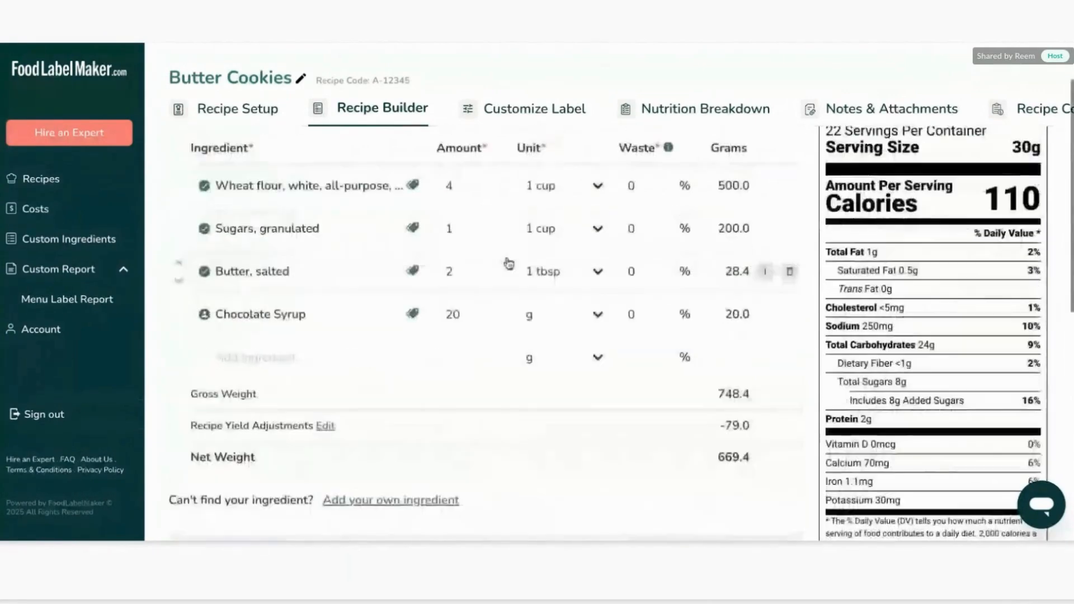
pyautogui.moveTo(413, 184)
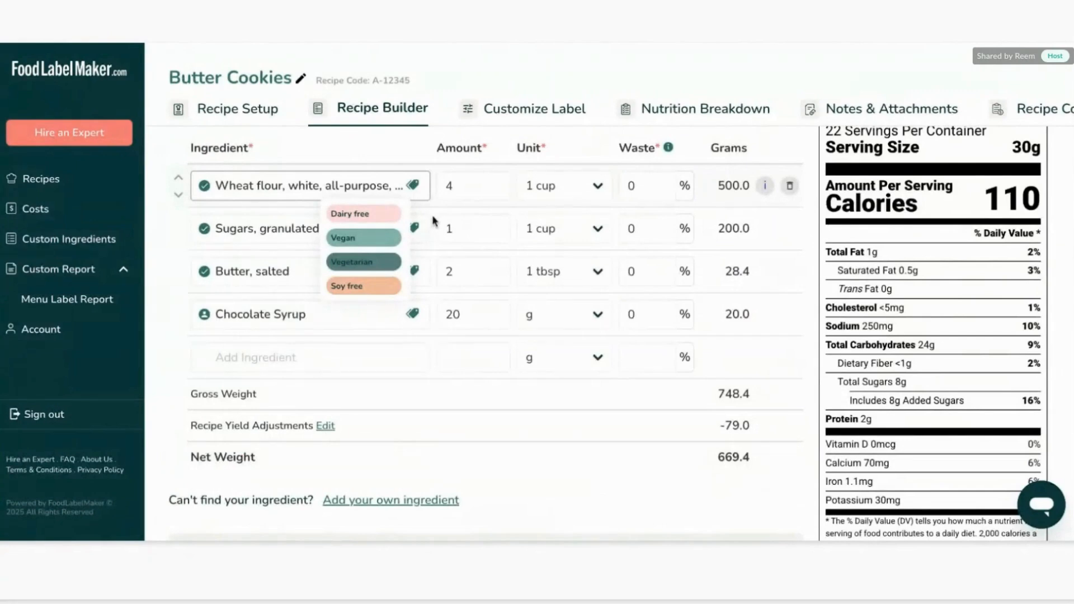
pyautogui.moveTo(421, 235)
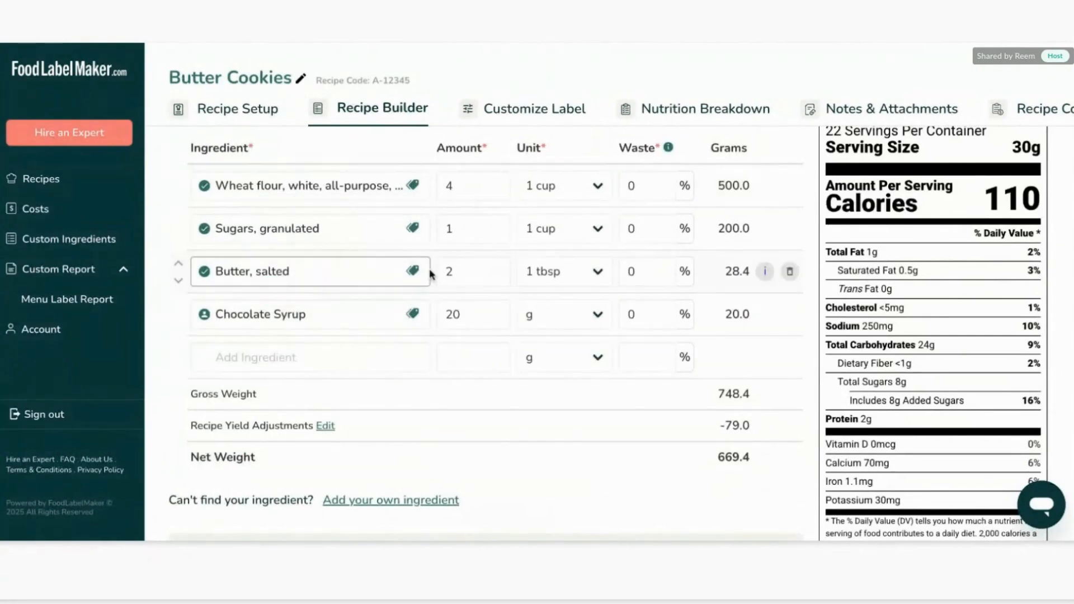
pyautogui.moveTo(414, 271)
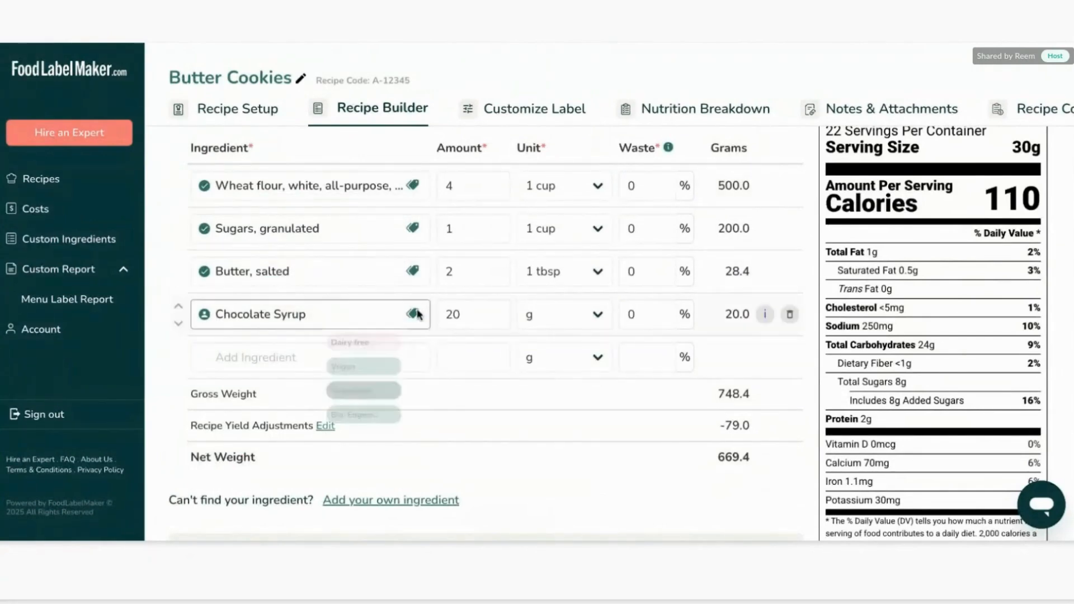
pyautogui.scroll(-1, 545, 423)
pyautogui.scroll(-10, 545, 423)
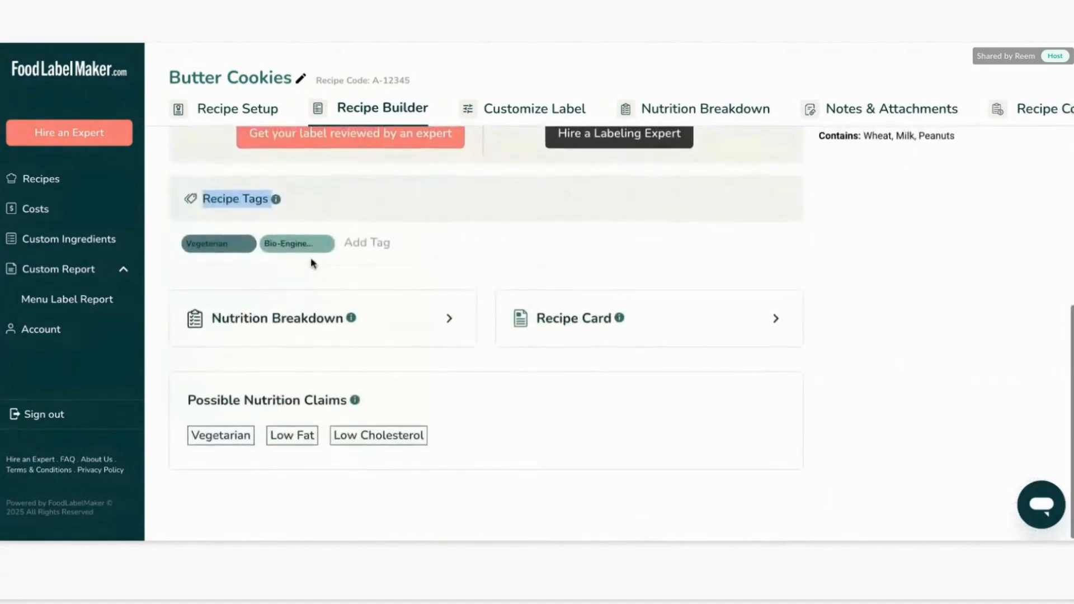
pyautogui.scroll(1, 312, 263)
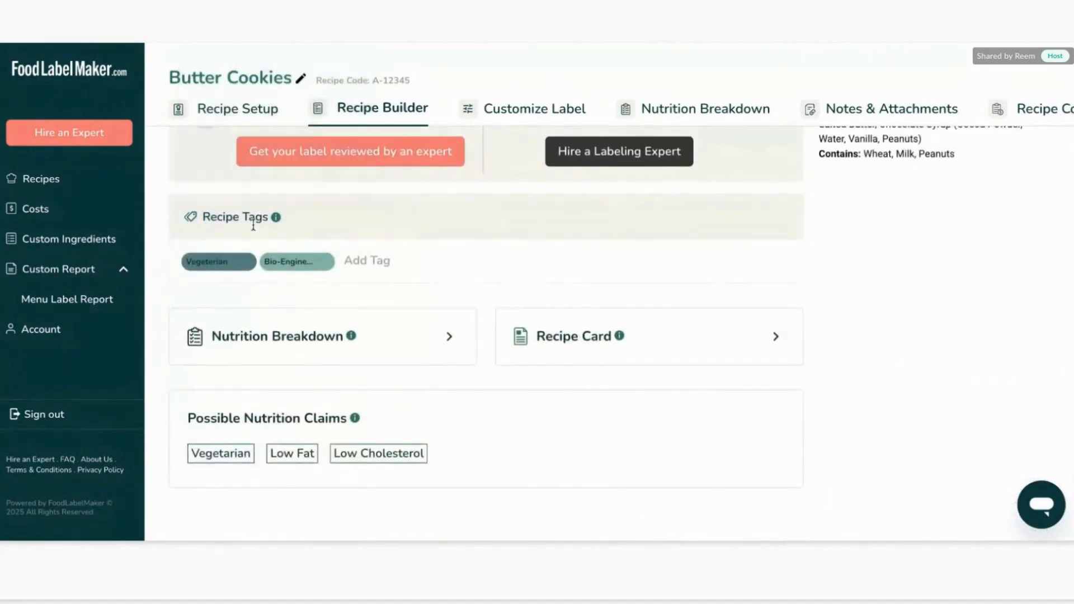
pyautogui.scroll(8, 253, 223)
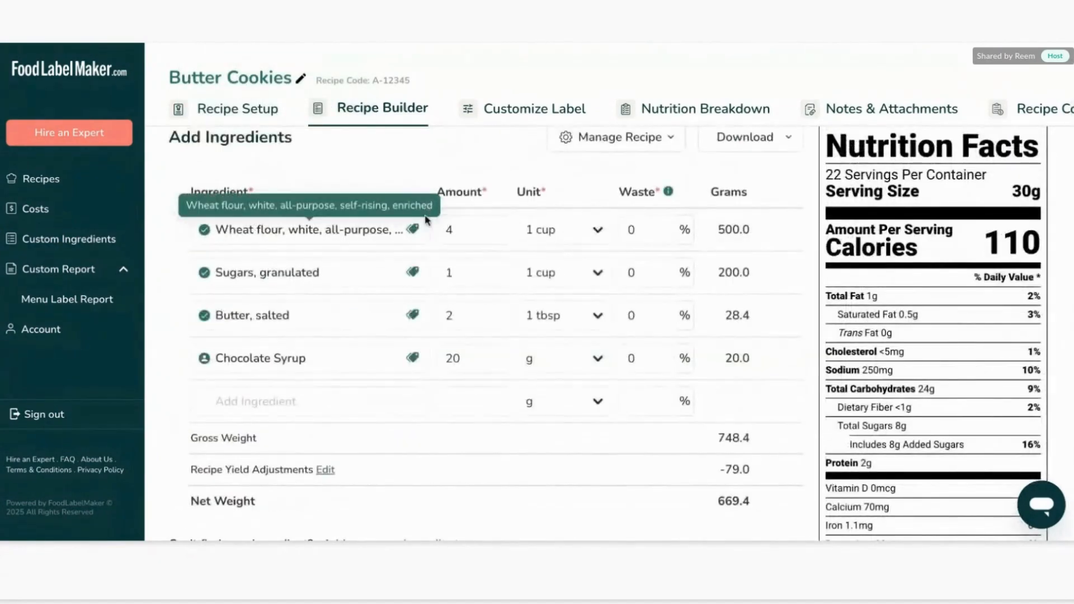
pyautogui.scroll(-10, 421, 389)
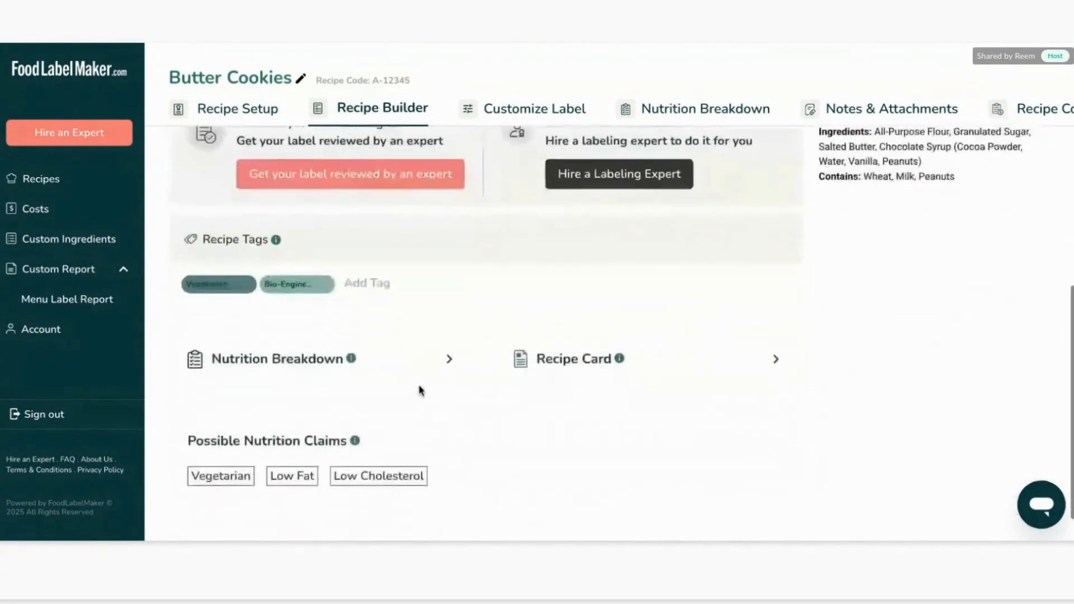
pyautogui.moveTo(224, 250)
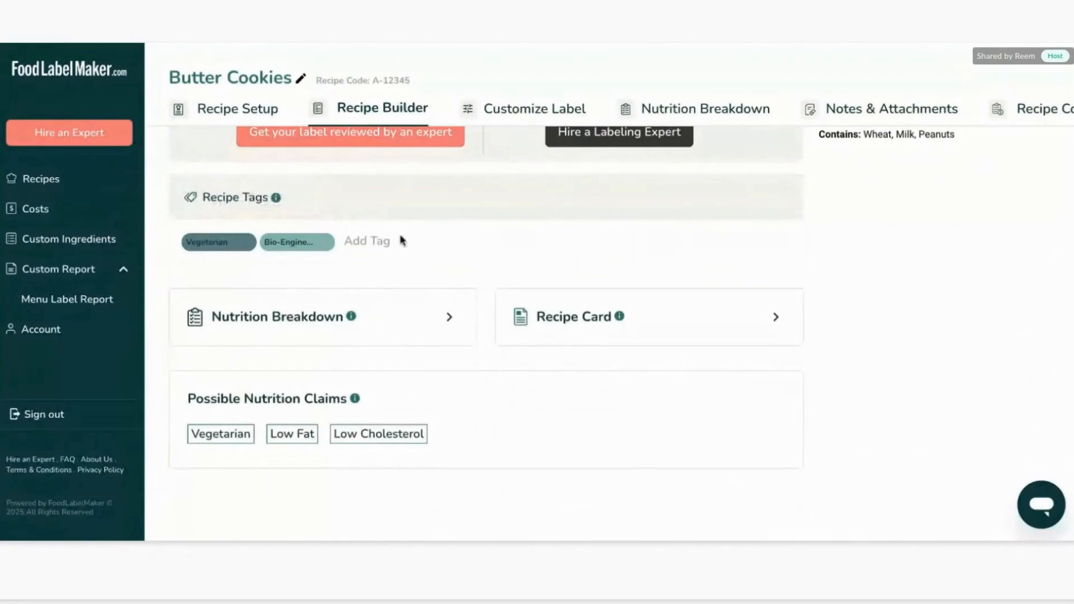
pyautogui.moveTo(301, 246)
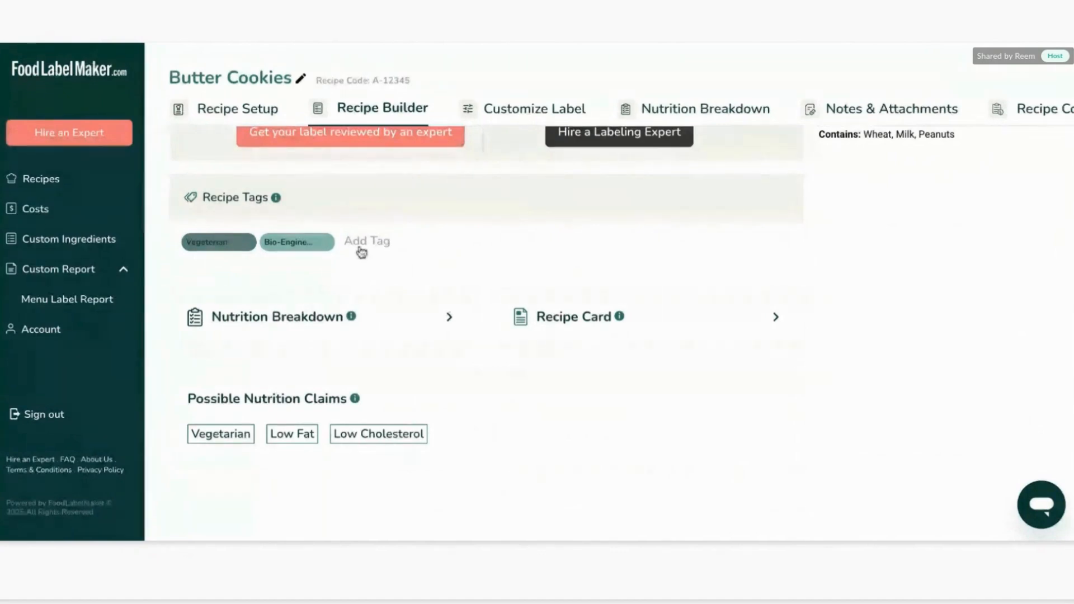
pyautogui.click(361, 253)
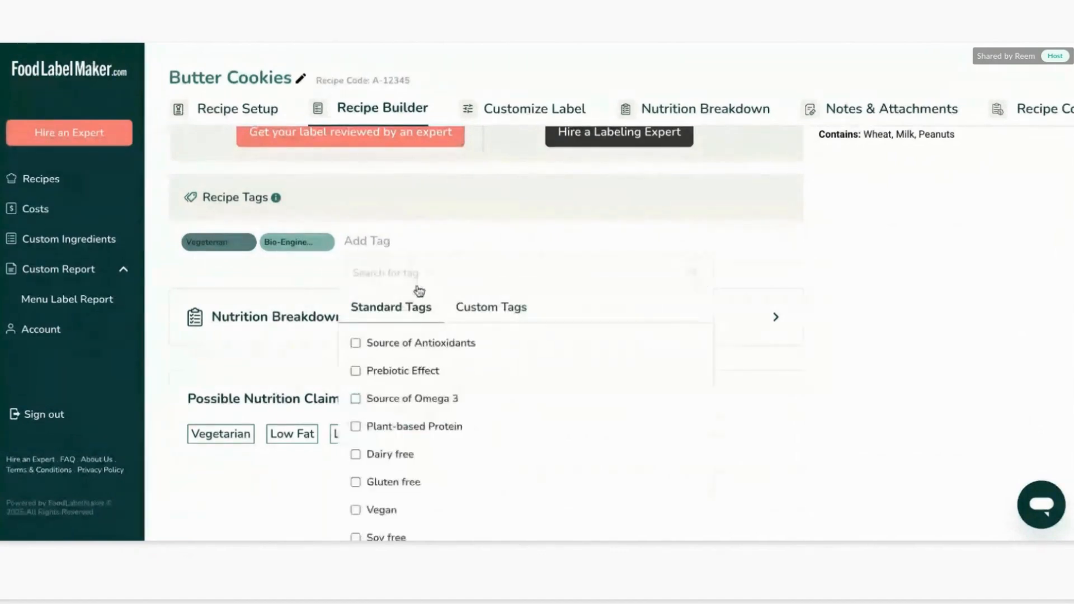
pyautogui.click(904, 275)
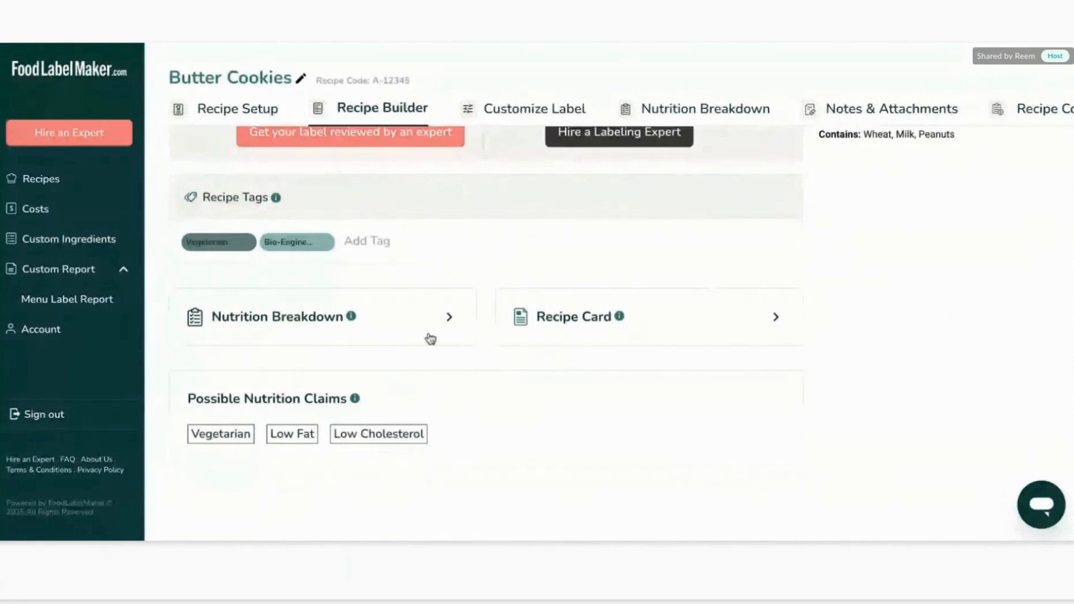
# Examine the Possible Nutrition Claims section and the ingredient list of the recipe builder.
pyautogui.doubleClick(257, 403)
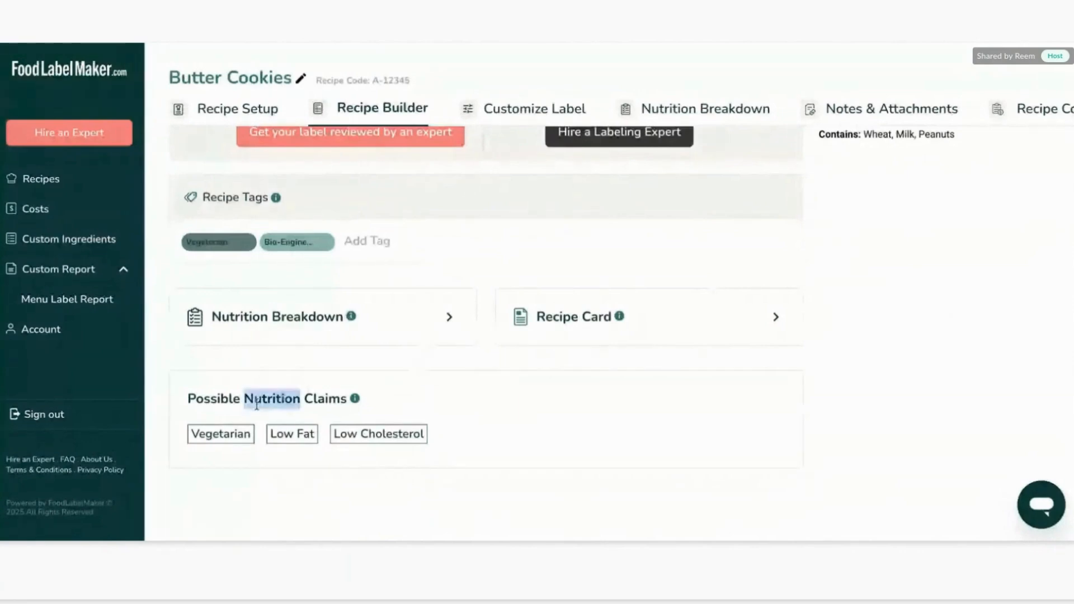
pyautogui.tripleClick(256, 403)
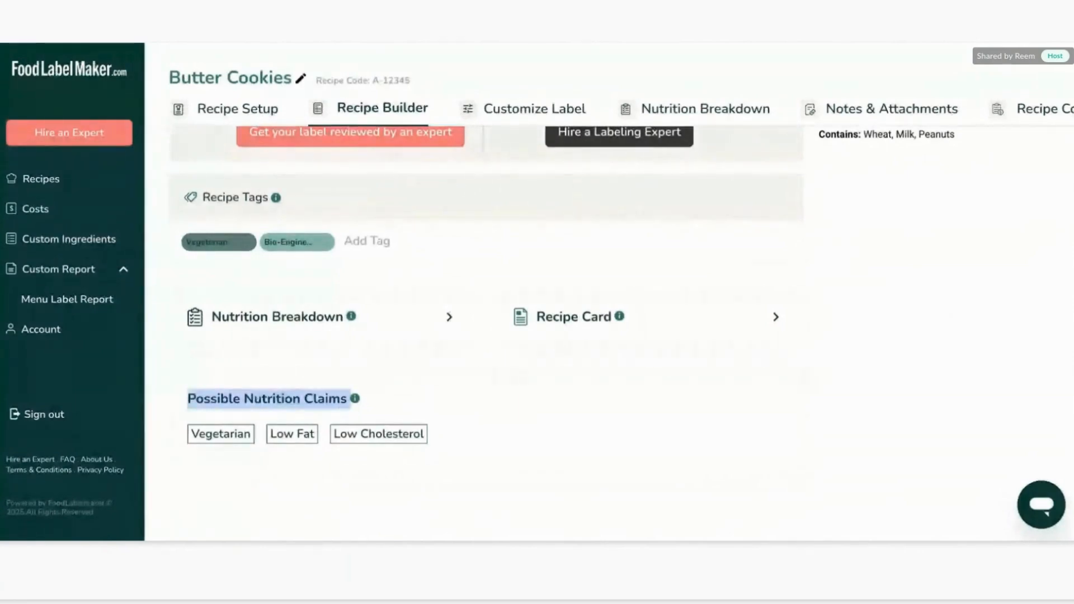
pyautogui.scroll(10, 992, 208)
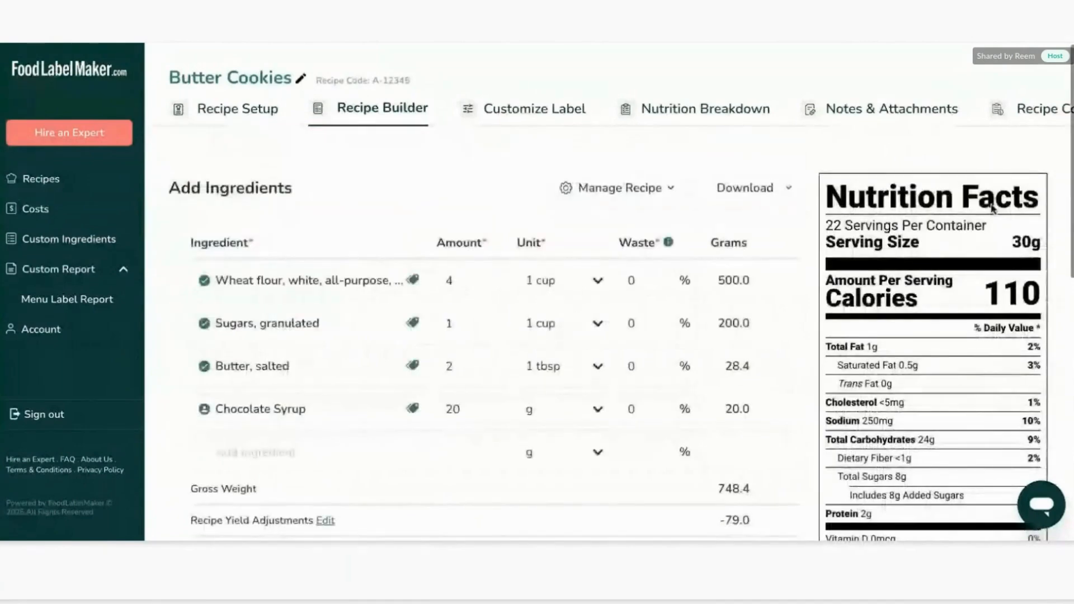
pyautogui.scroll(-10, 993, 208)
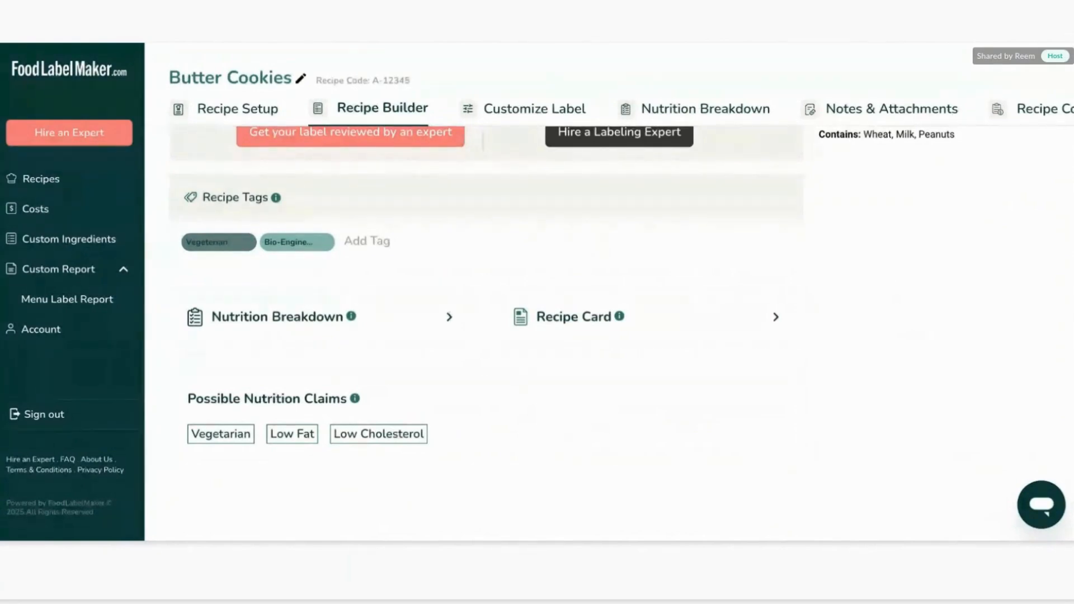
pyautogui.scroll(4, 487, 335)
pyautogui.scroll(6, 866, 406)
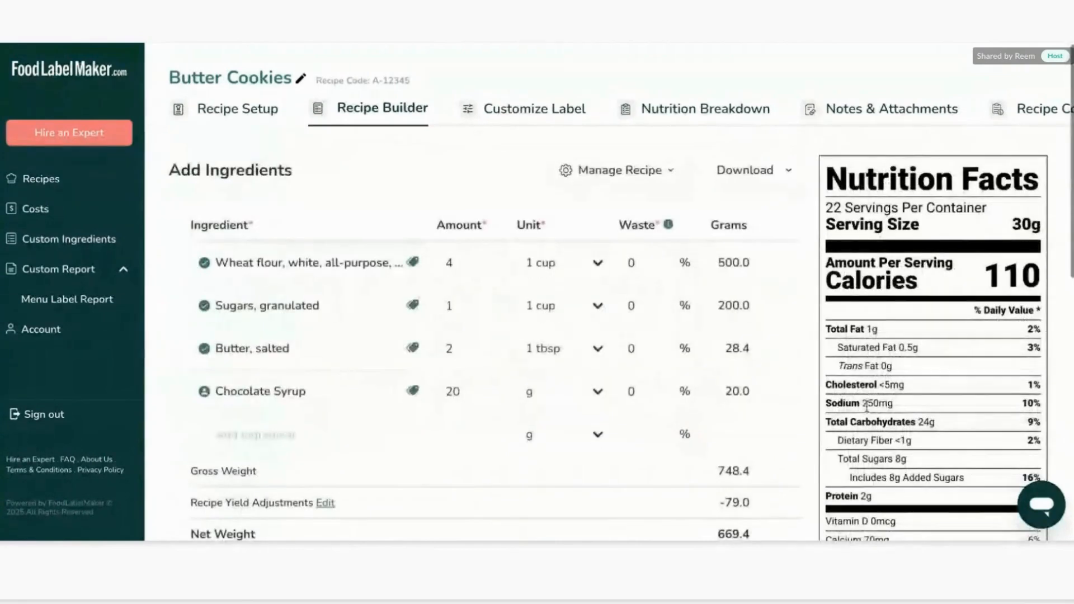
pyautogui.scroll(-10, 866, 406)
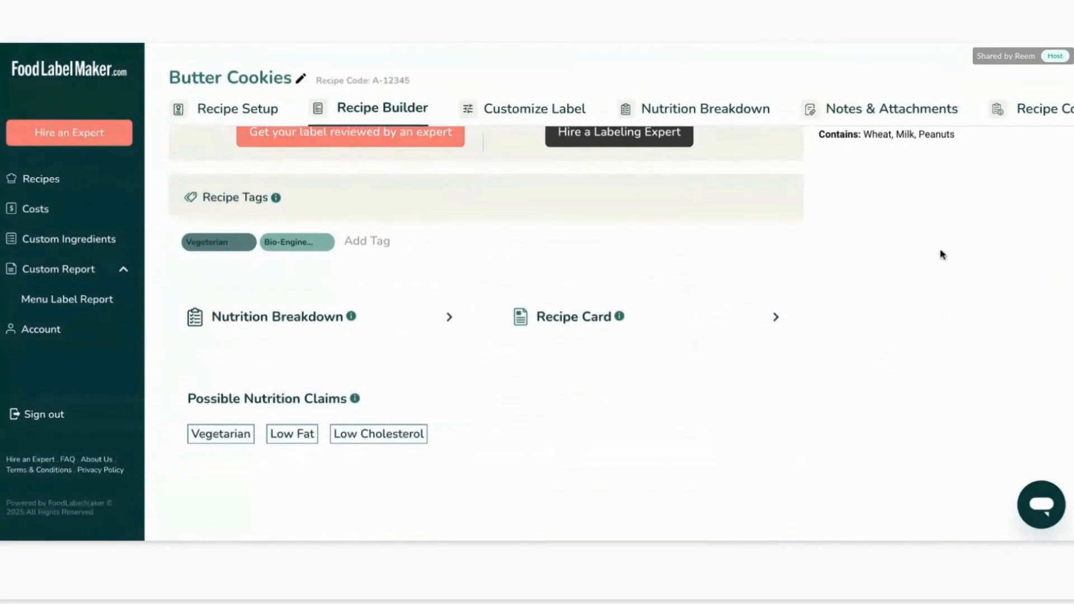
pyautogui.scroll(5, 942, 255)
pyautogui.scroll(5, 903, 247)
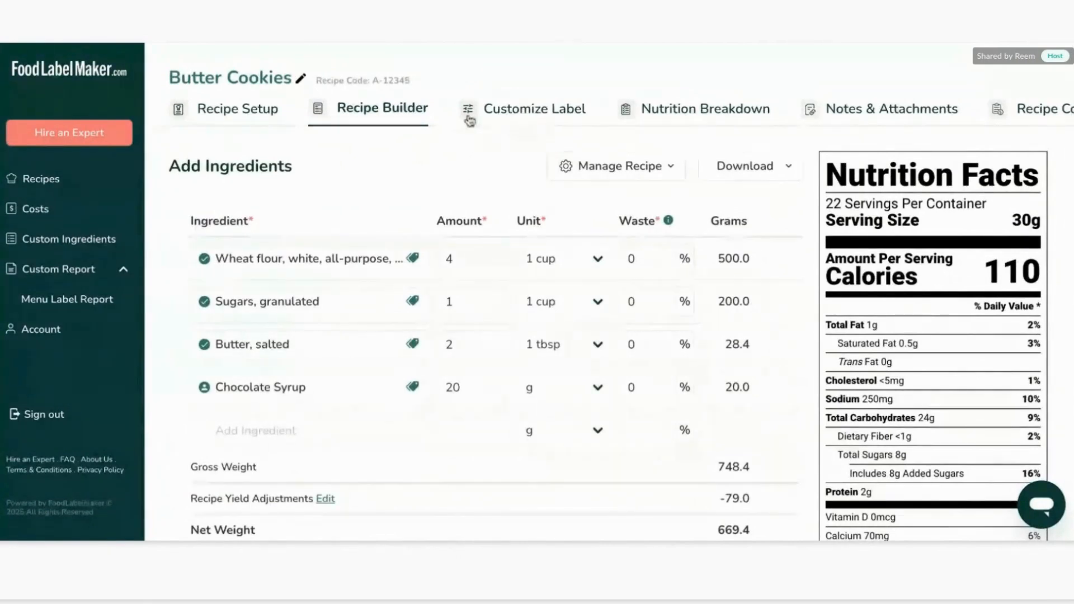
# Open the label customization page and set the label style to Tabular FDA label.
pyautogui.click(521, 118)
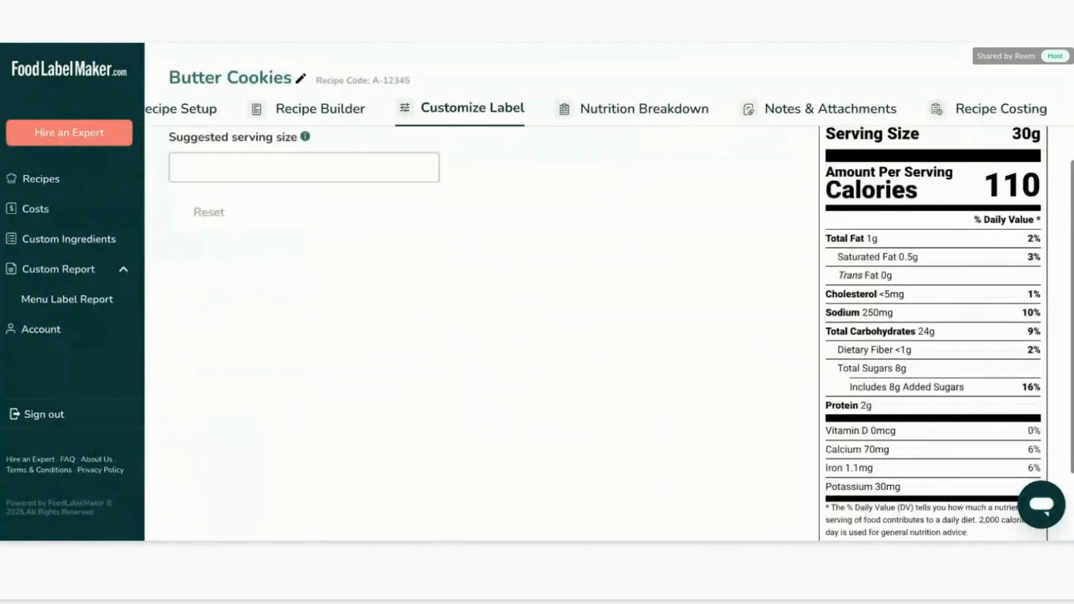
pyautogui.scroll(3, 609, 333)
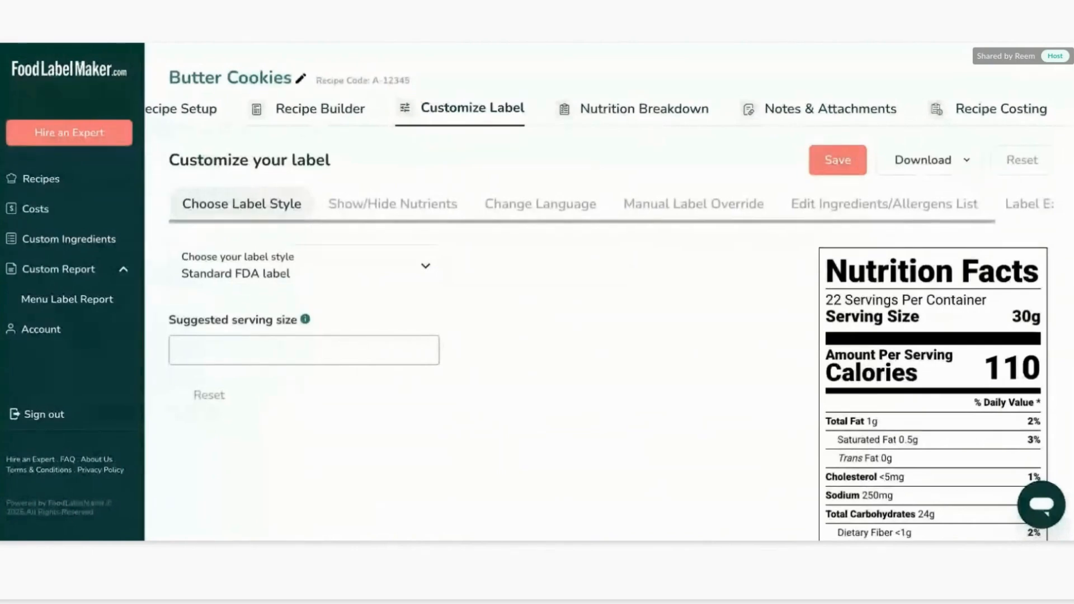
pyautogui.click(345, 269)
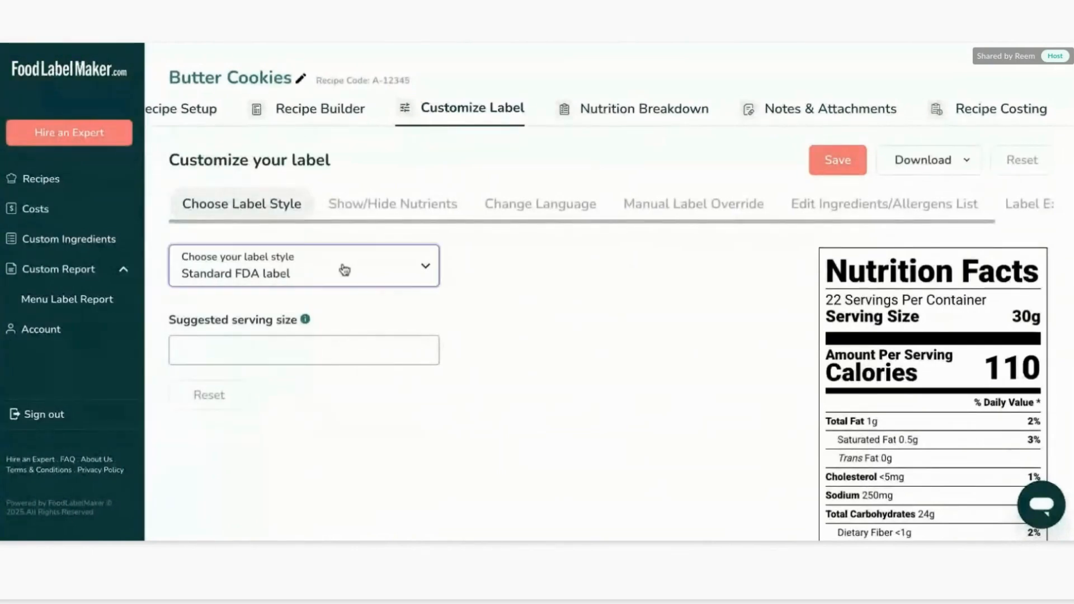
pyautogui.scroll(-2, 344, 269)
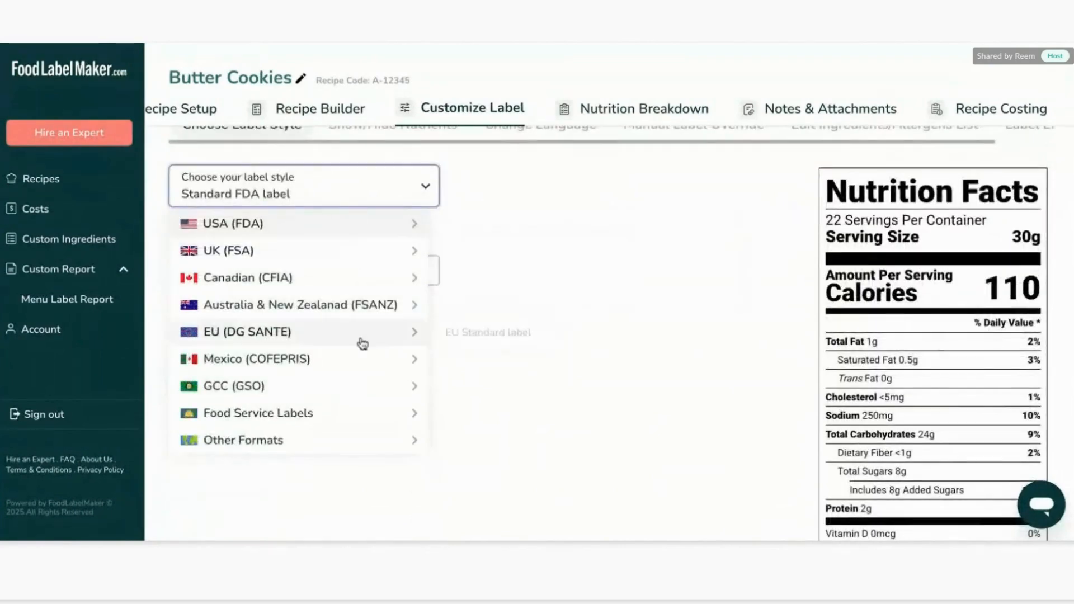
pyautogui.moveTo(363, 345)
pyautogui.moveTo(347, 224)
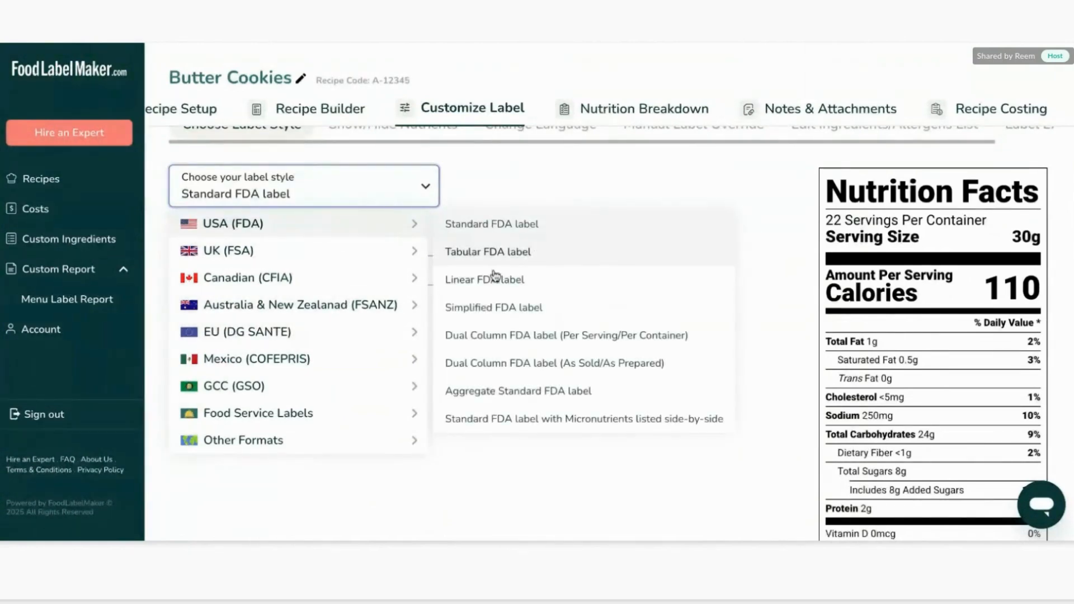
pyautogui.click(579, 257)
pyautogui.scroll(-1, 613, 282)
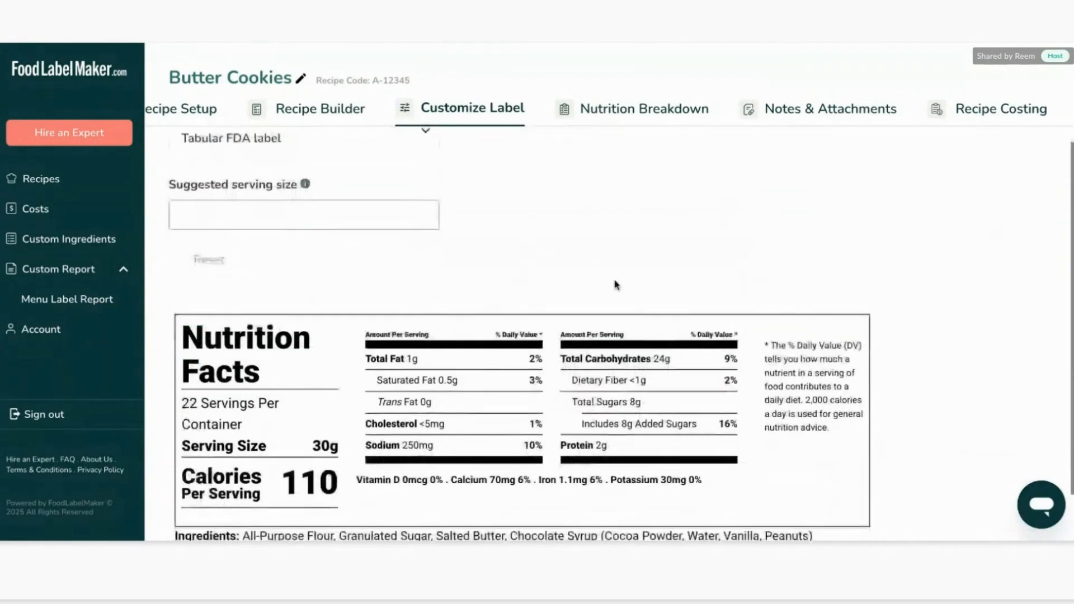
# Switch the label style to Dual Column FDA label (As Sold/As Prepared), then to Aggregate Standard FDA label.
pyautogui.click(424, 145)
pyautogui.moveTo(408, 182)
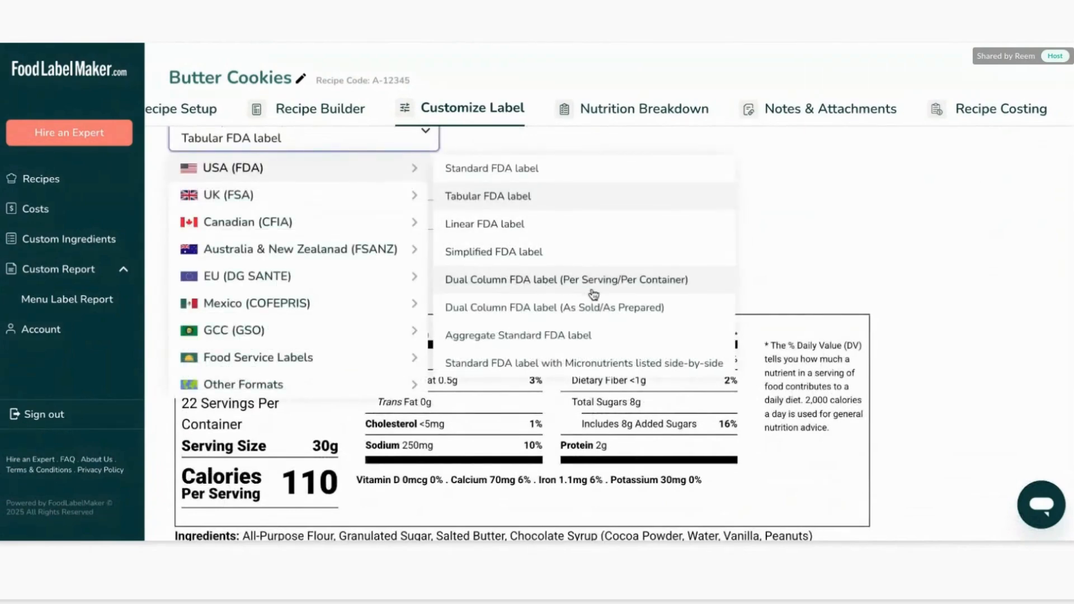
pyautogui.click(623, 318)
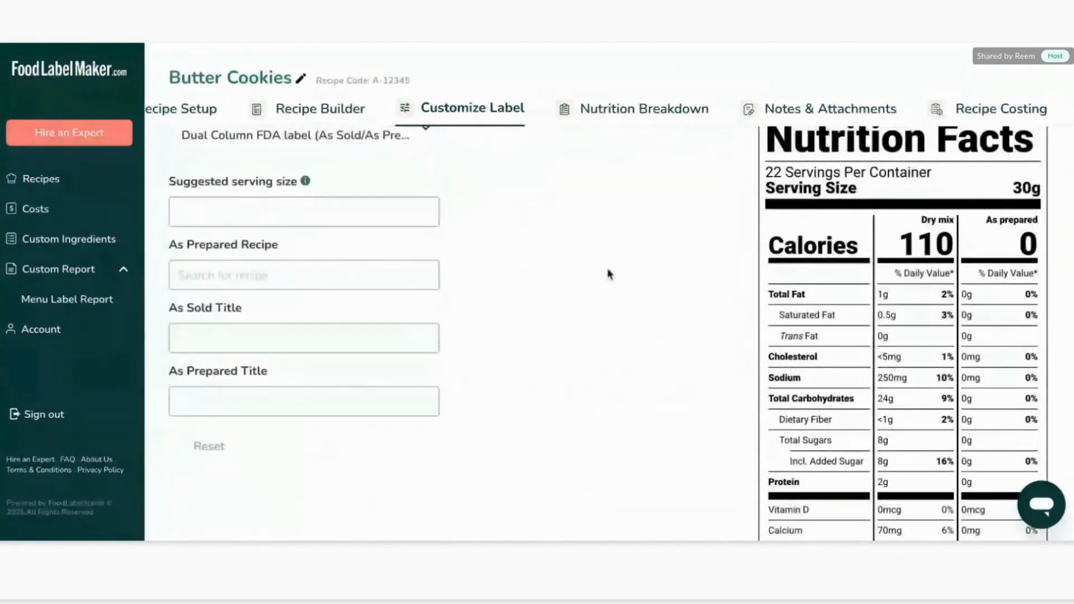
pyautogui.click(426, 179)
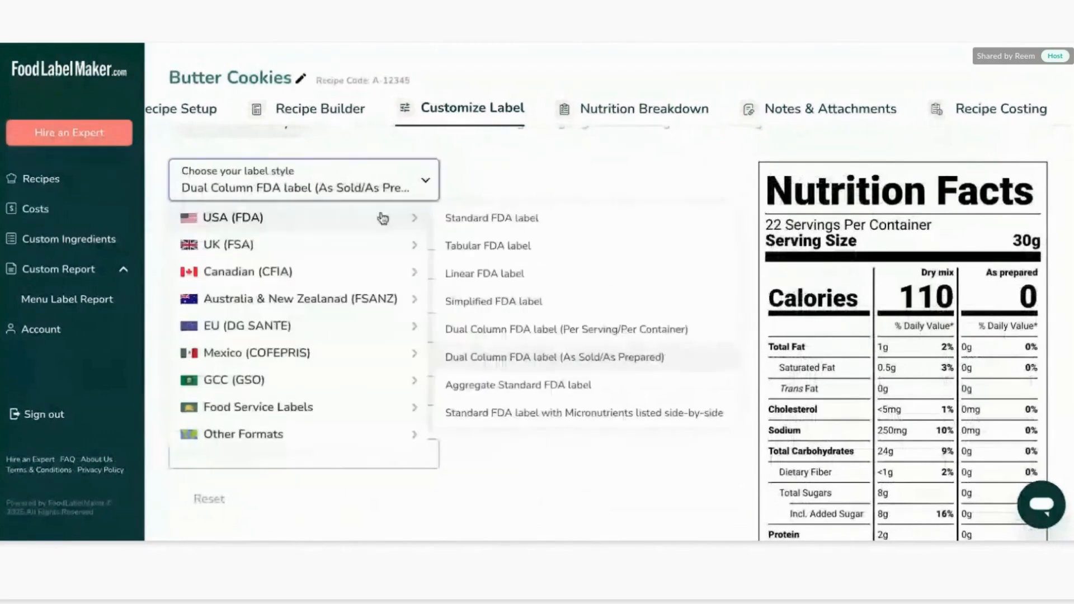
pyautogui.click(518, 382)
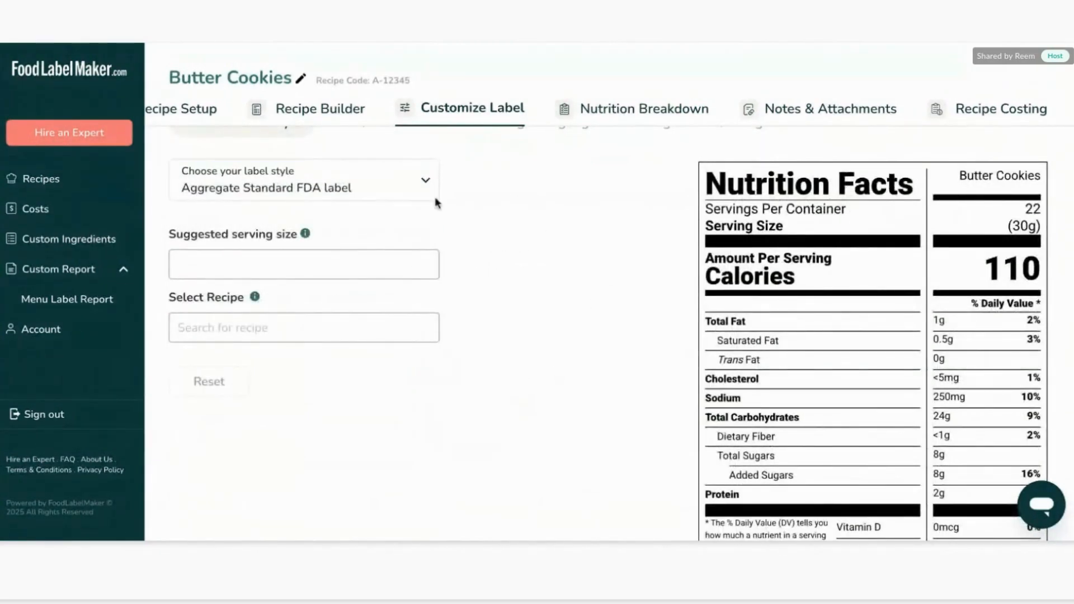
# Switch the label style to Standard FDA label with Micronutrients listed side-by-side and look over the preview.
pyautogui.click(393, 184)
pyautogui.moveTo(371, 221)
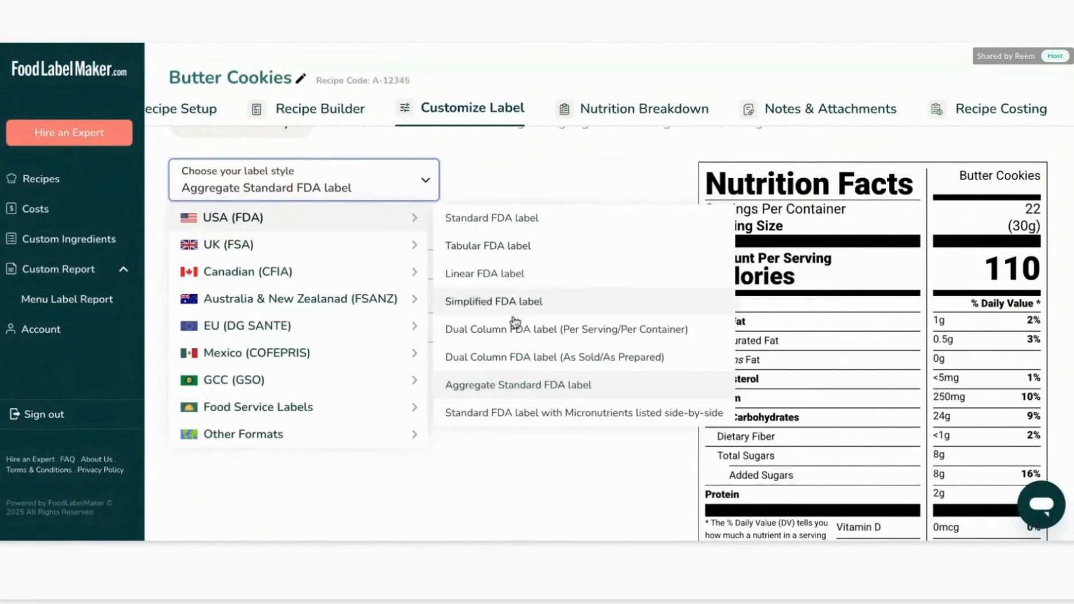
pyautogui.click(516, 417)
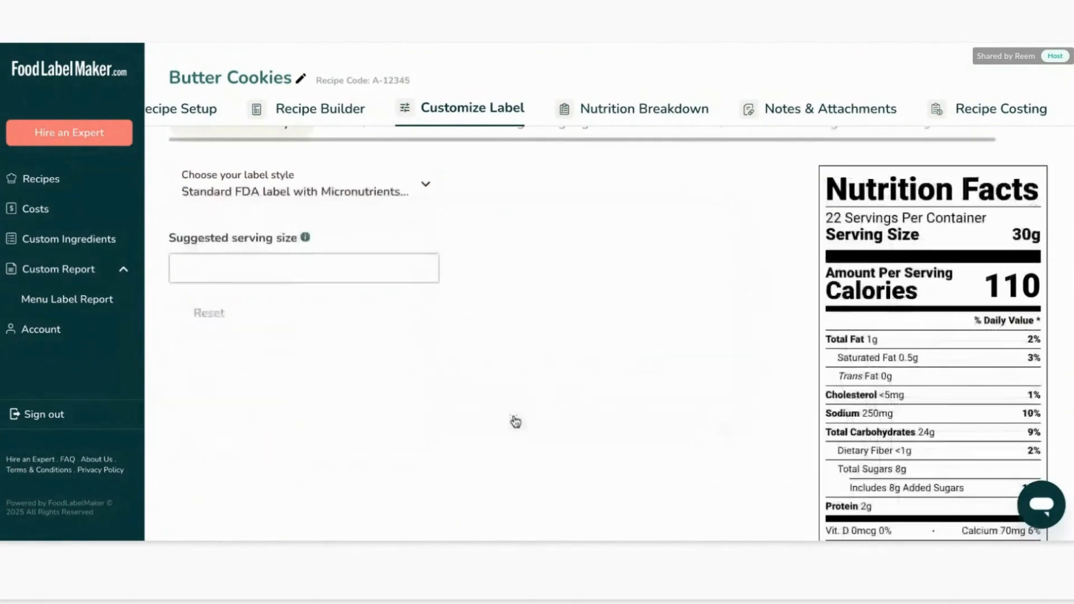
pyautogui.scroll(-3, 616, 394)
pyautogui.scroll(5, 615, 393)
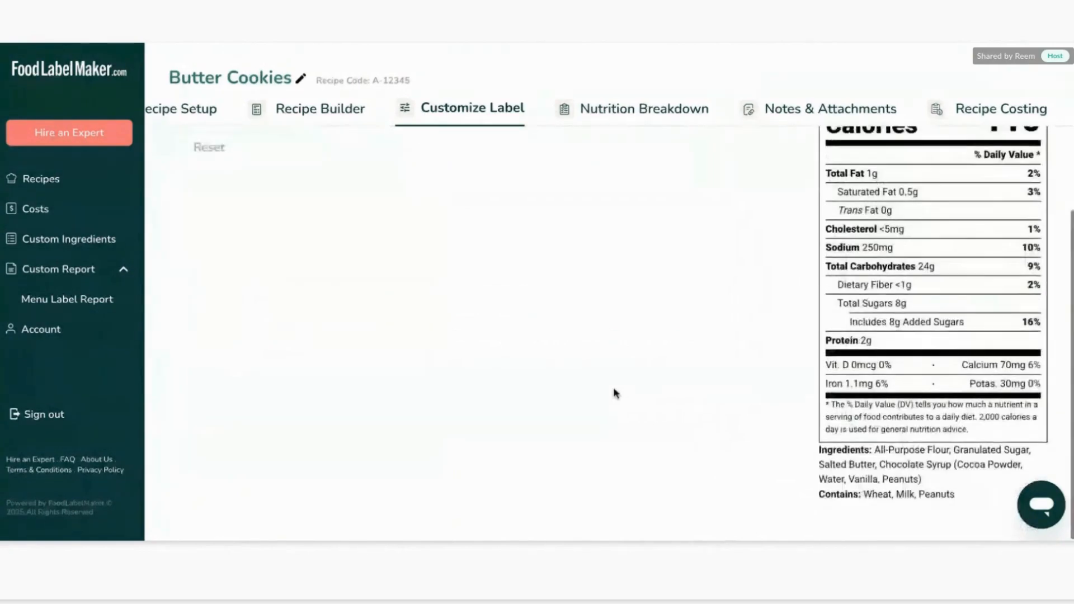
# Switch the label style to UK Mandatory Label "Back of Pack", then to UK Traffic Light Label "Front of Pack".
pyautogui.click(344, 261)
pyautogui.moveTo(317, 330)
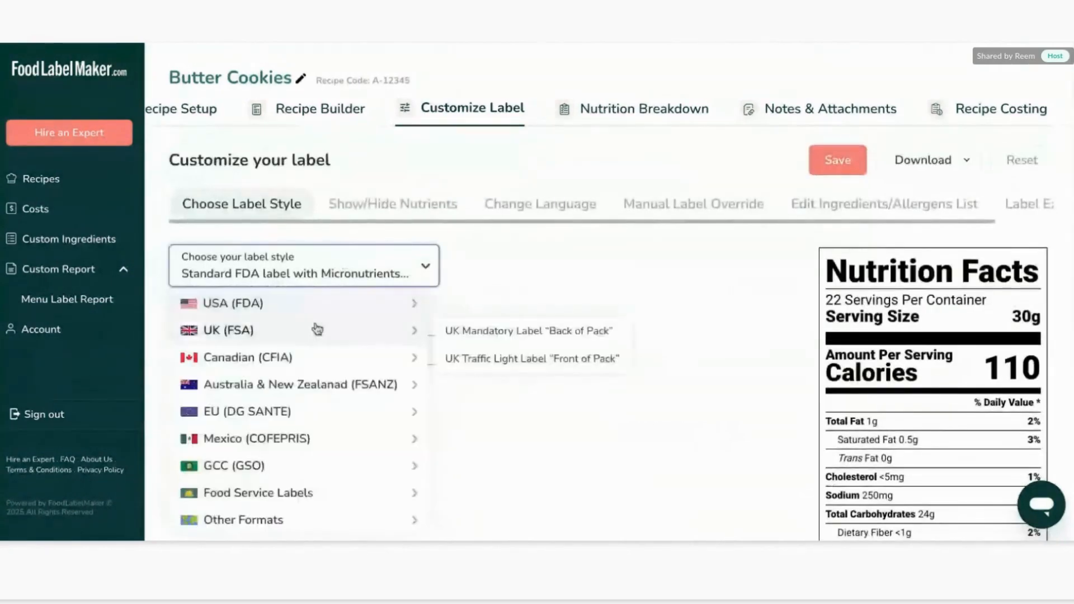
pyautogui.click(518, 335)
pyautogui.scroll(-1, 550, 391)
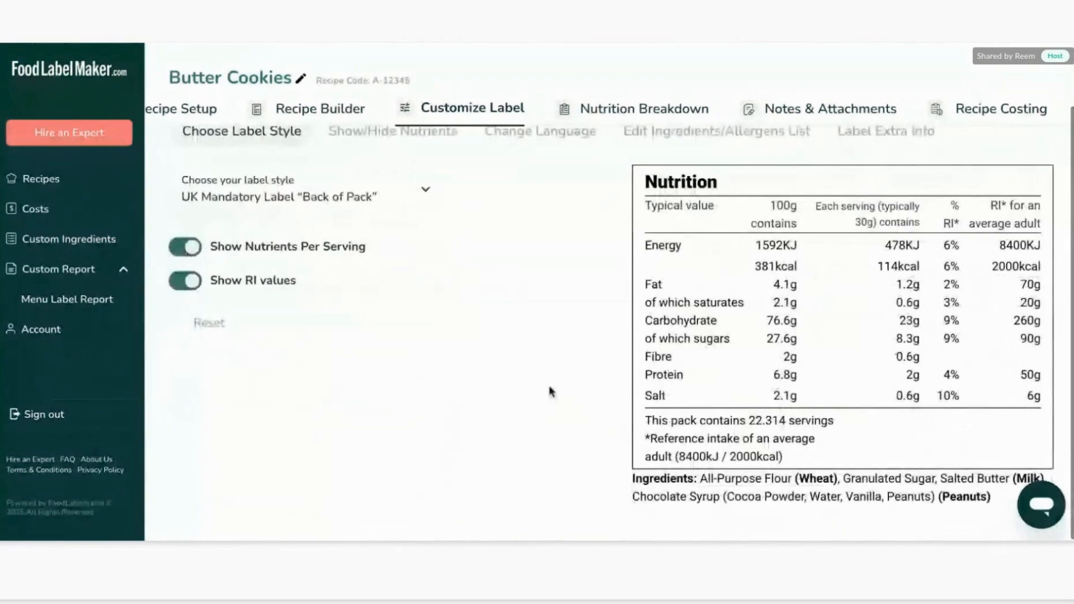
pyautogui.click(354, 207)
pyautogui.moveTo(425, 257)
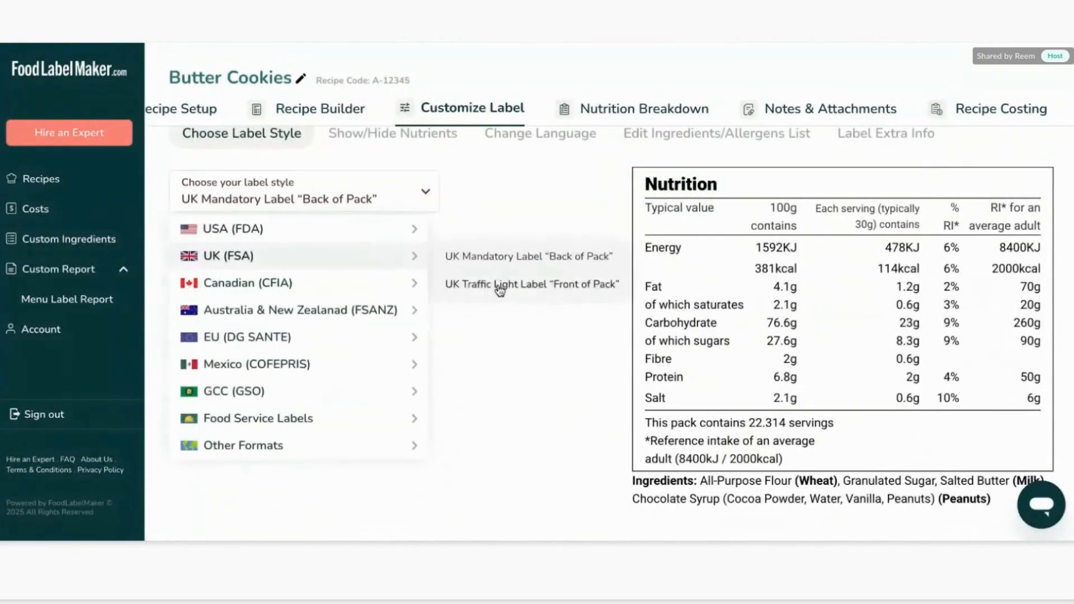
pyautogui.click(502, 282)
# Switch the label style to Canadian Standard label, then to Canadian Dual Column label.
pyautogui.click(379, 255)
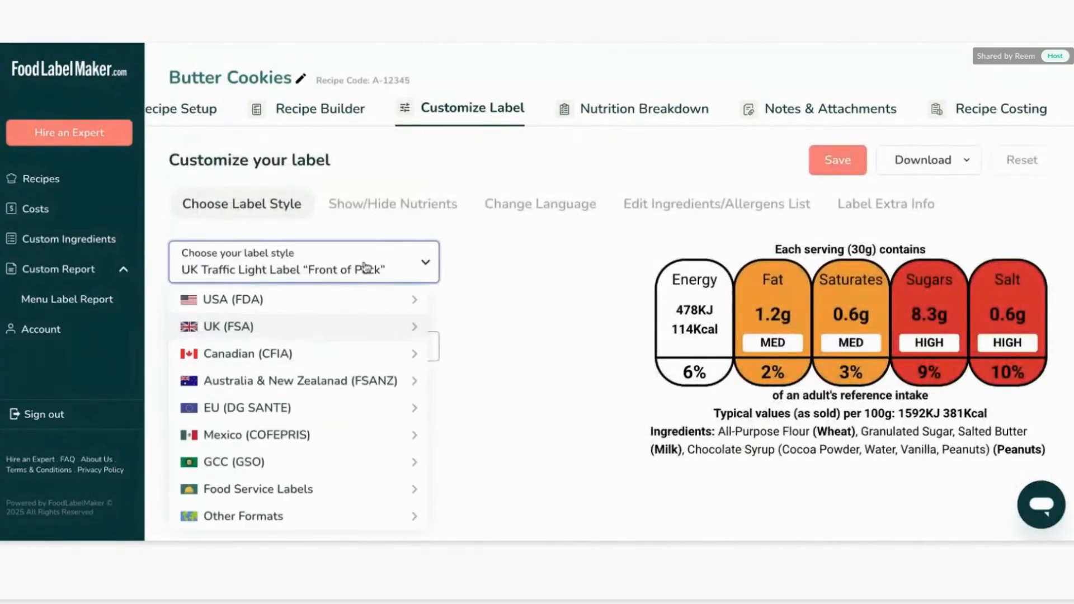
pyautogui.click(479, 354)
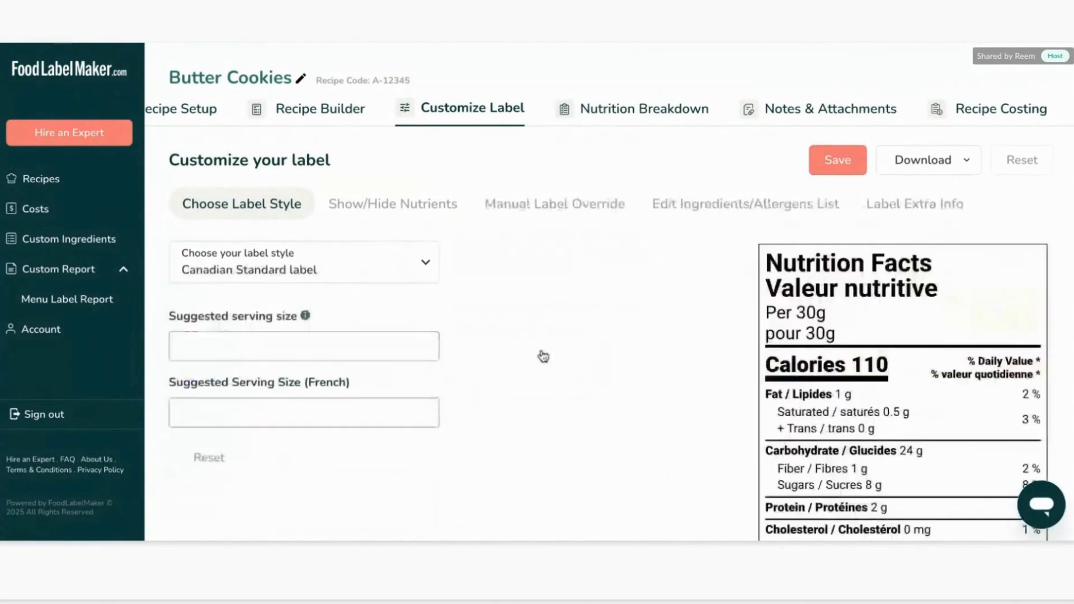
pyautogui.scroll(-2, 589, 352)
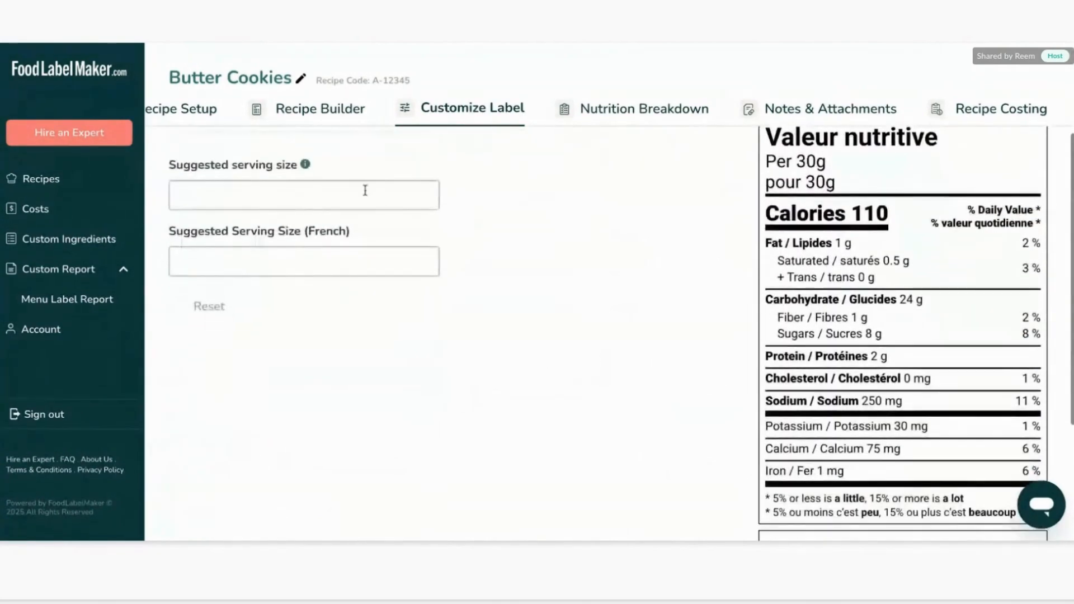
pyautogui.scroll(1, 357, 179)
pyautogui.click(346, 164)
pyautogui.moveTo(375, 253)
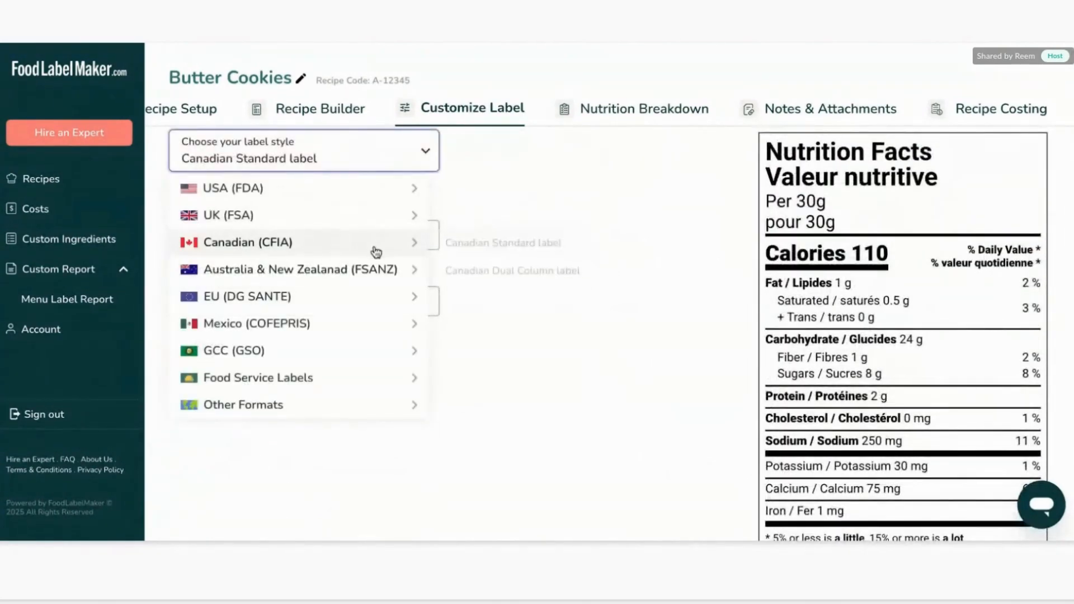
pyautogui.click(502, 270)
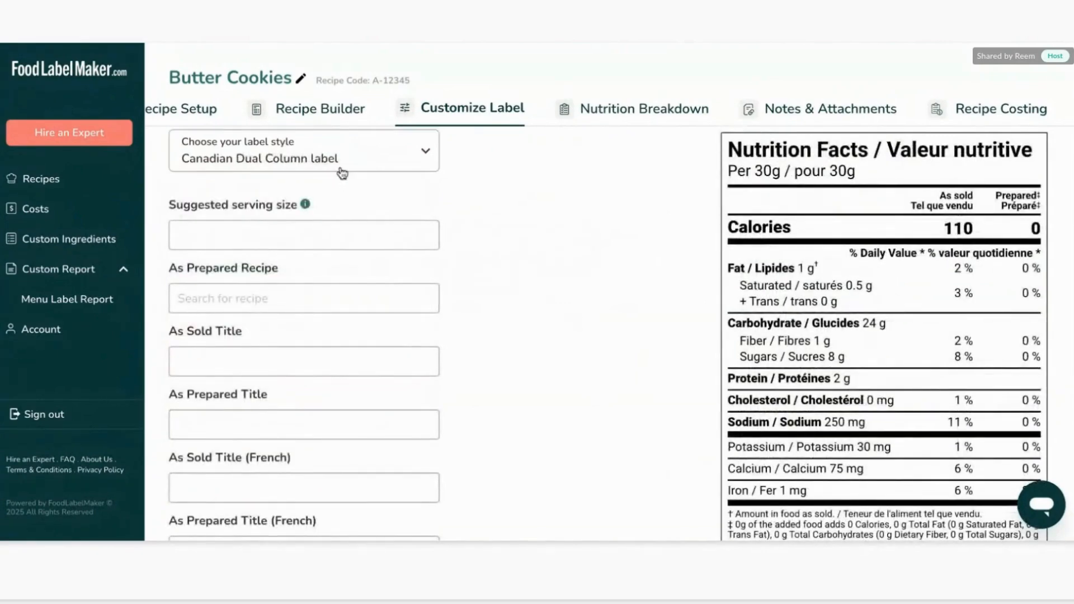
# Browse the regional label style groups and choose the Food Service Menu label style.
pyautogui.click(340, 168)
pyautogui.moveTo(300, 275)
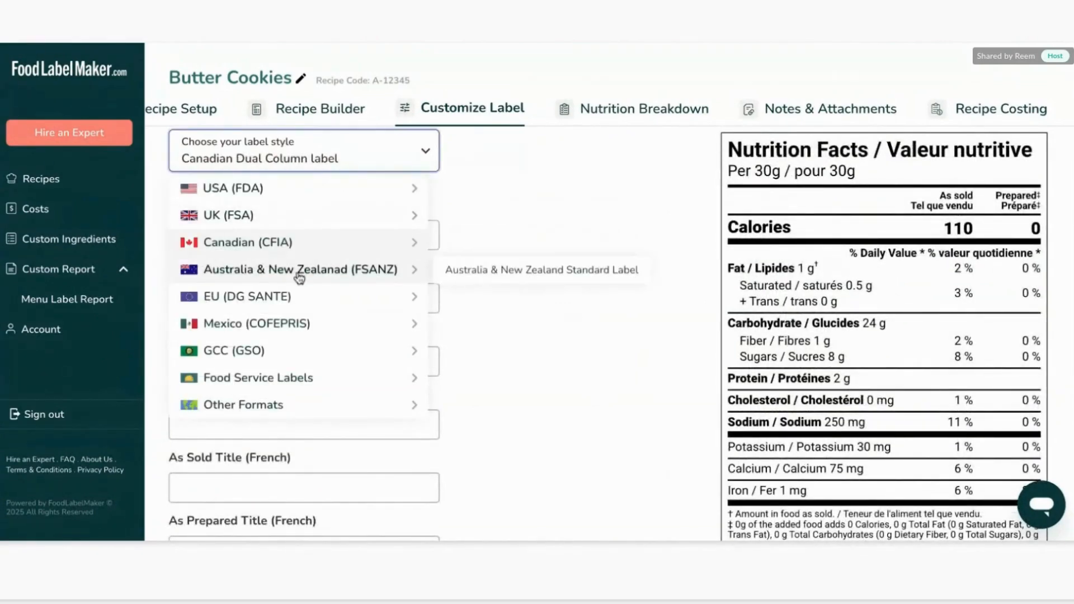
pyautogui.moveTo(308, 327)
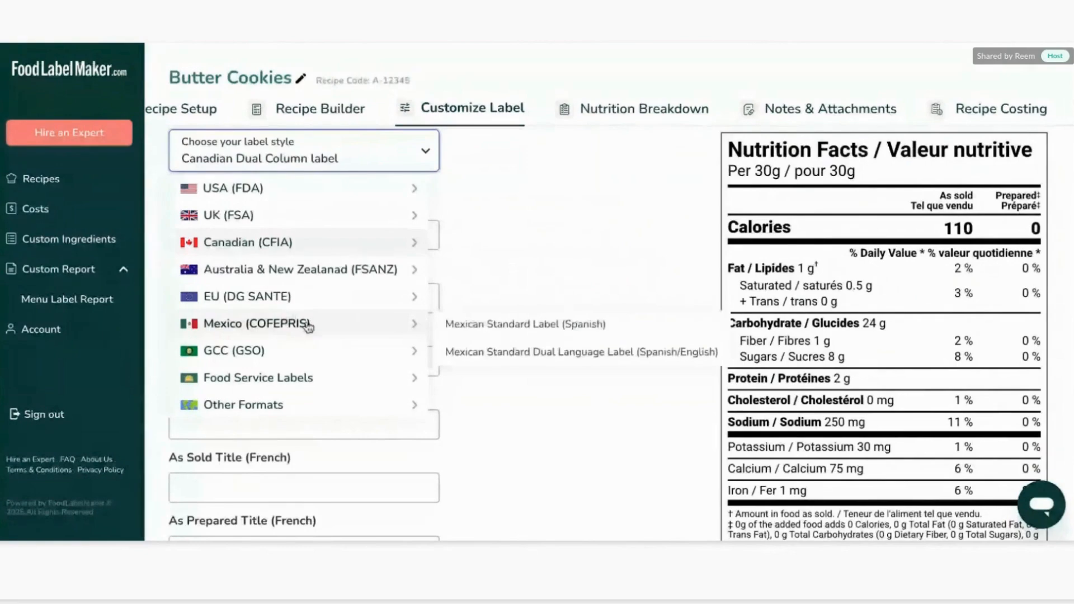
pyautogui.moveTo(316, 347)
pyautogui.moveTo(335, 377)
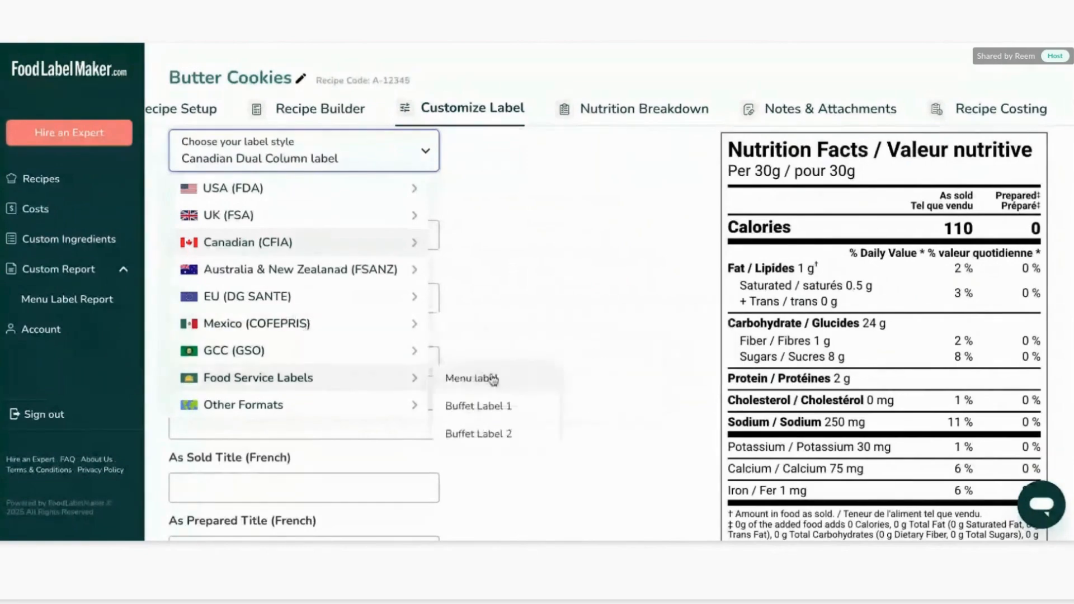
pyautogui.click(488, 377)
# Switch the label style to Buffet Label 1 and look over its display options.
pyautogui.click(356, 273)
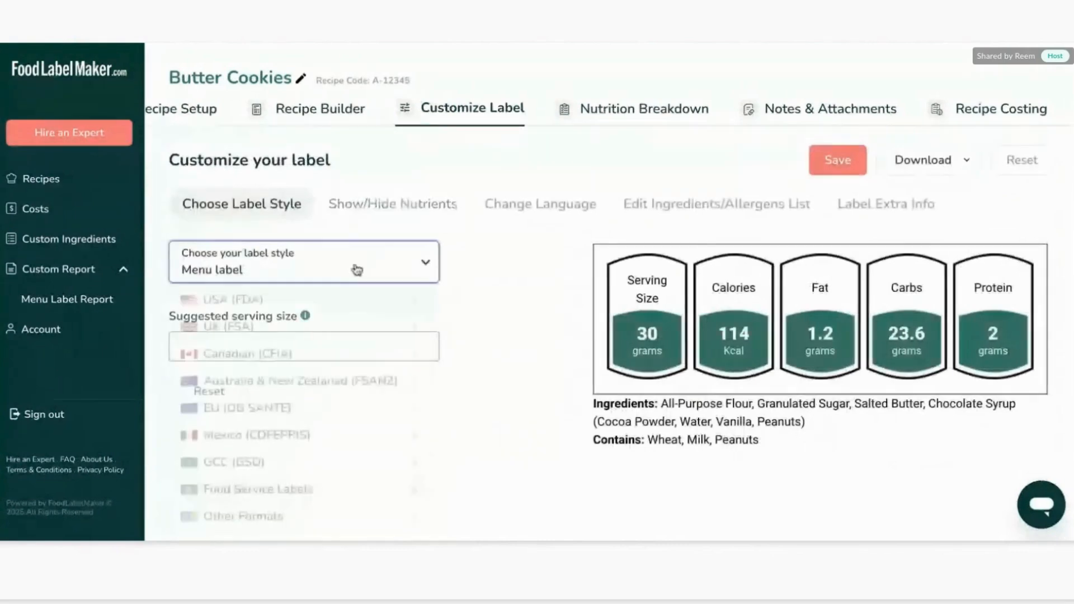
pyautogui.moveTo(336, 489)
pyautogui.click(470, 517)
pyautogui.scroll(-2, 519, 445)
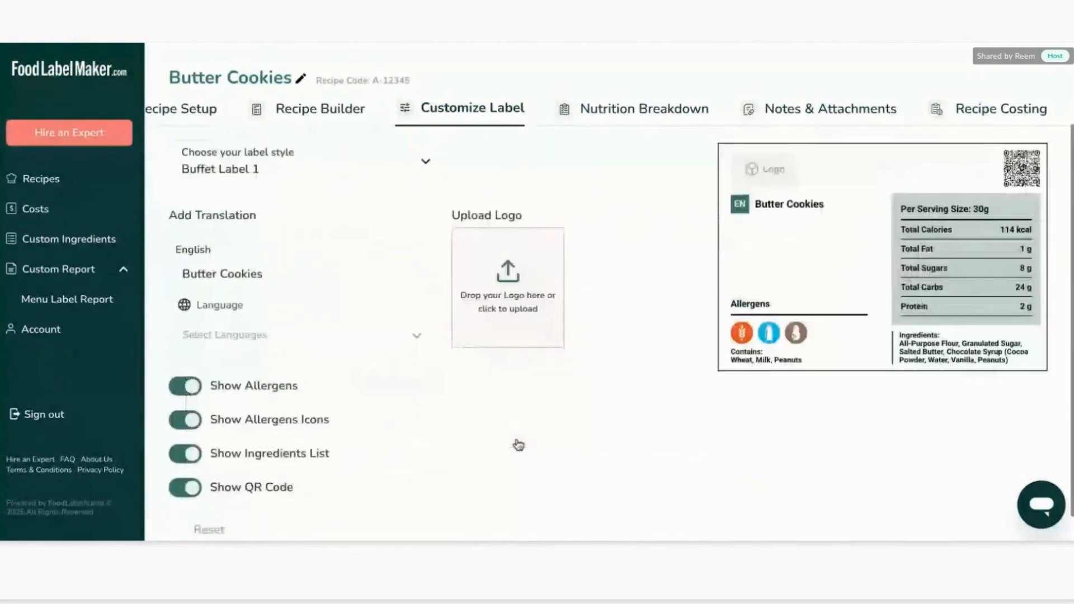
pyautogui.scroll(1, 518, 444)
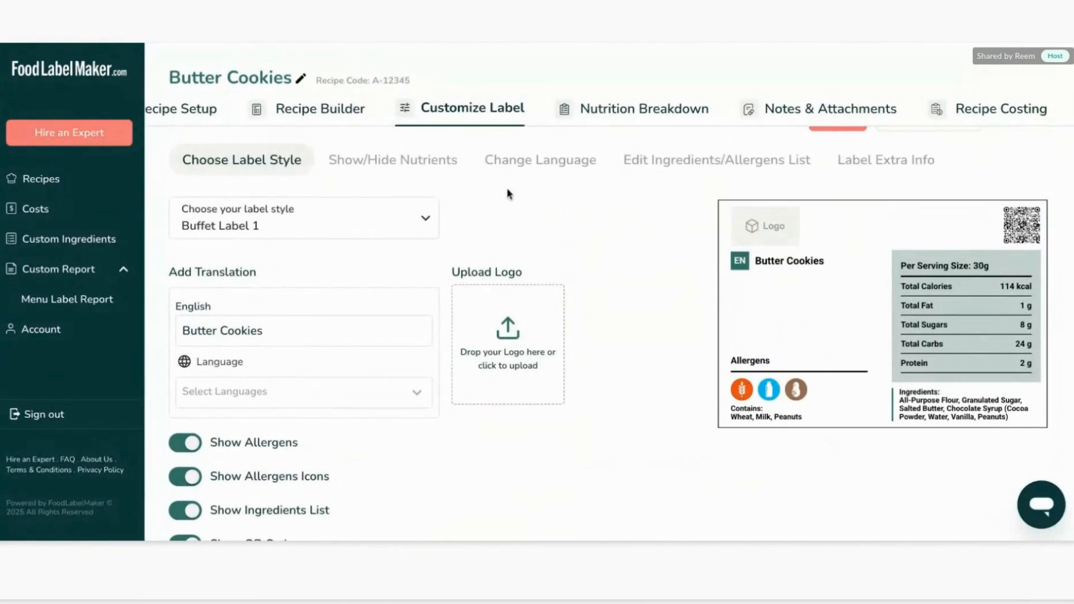
# Switch the label style to Table Format (Per 100g & Per Serving) and scroll through the table preview.
pyautogui.click(267, 212)
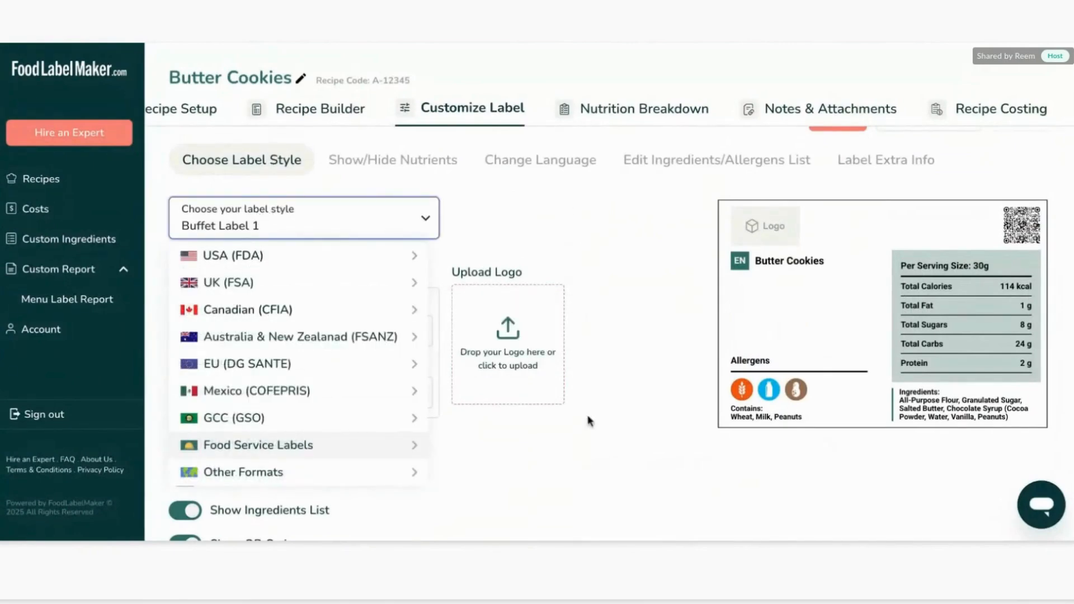
pyautogui.scroll(-1, 590, 423)
pyautogui.moveTo(360, 423)
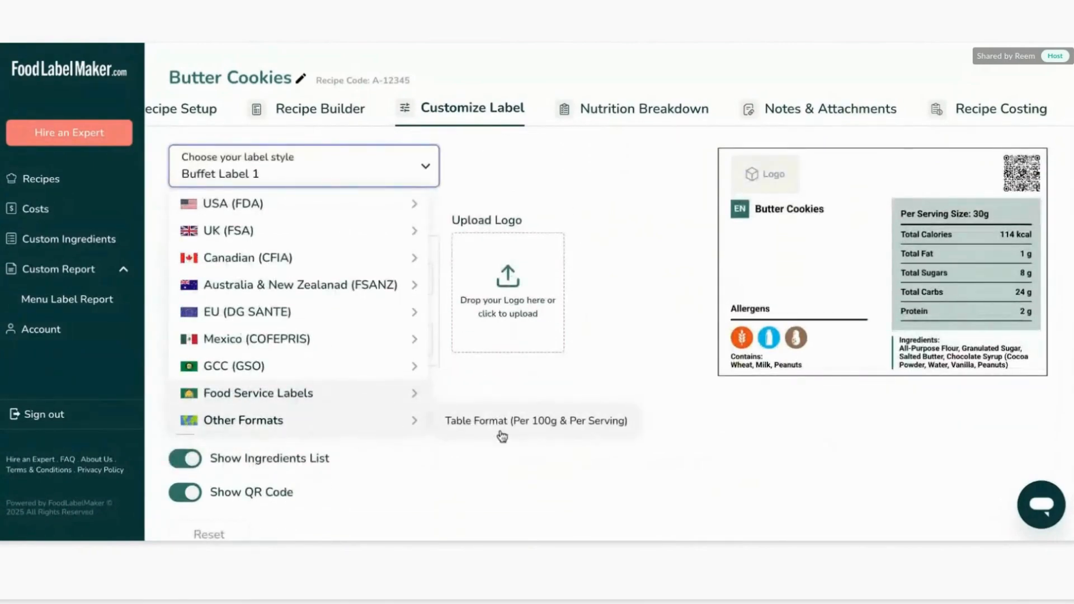
pyautogui.click(520, 423)
pyautogui.scroll(2, 641, 383)
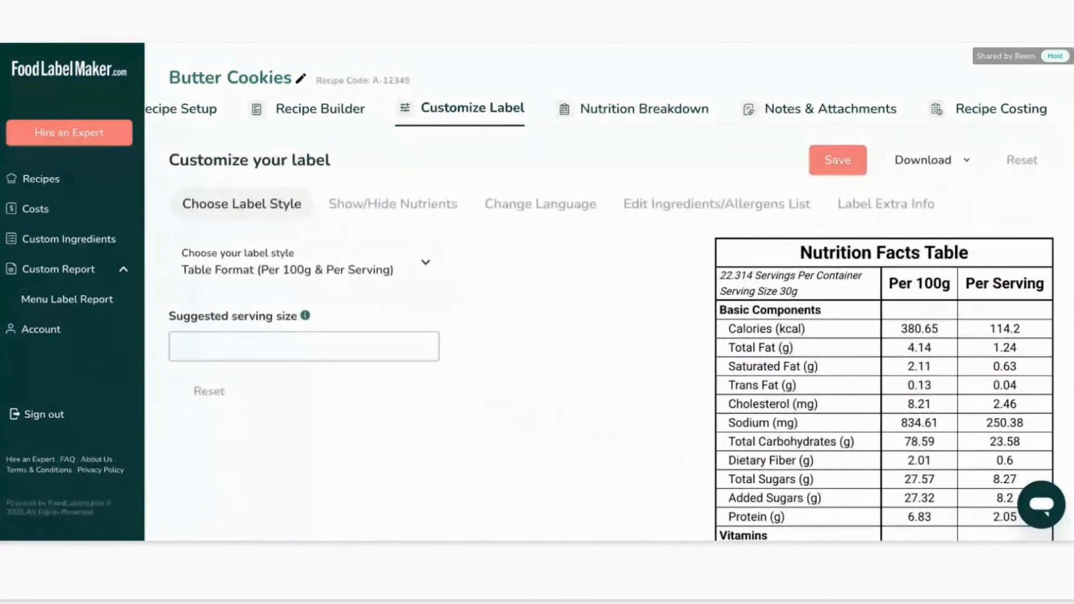
pyautogui.scroll(-2, 890, 327)
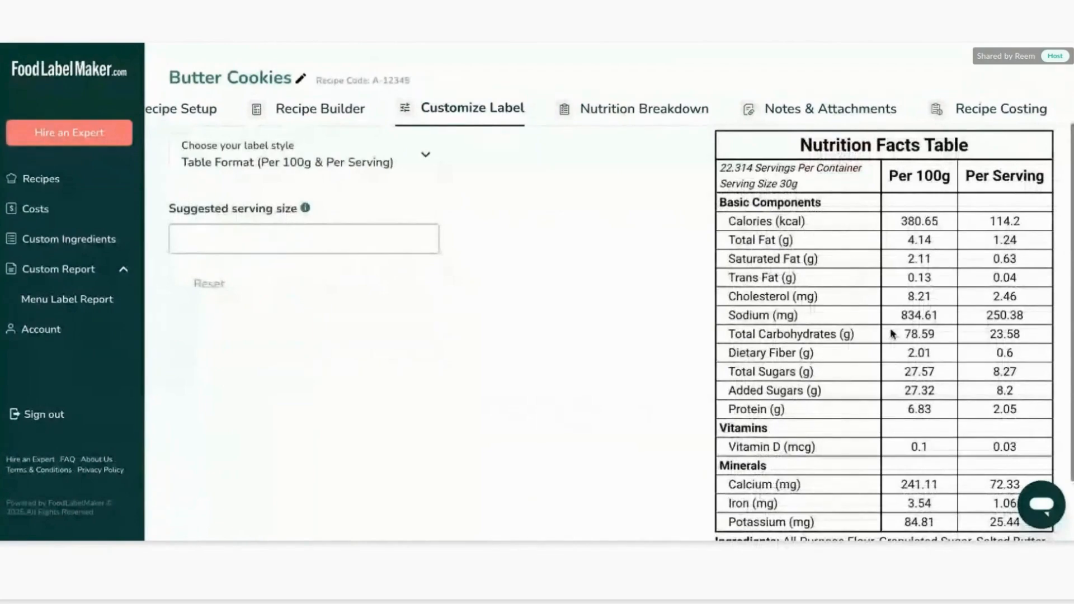
pyautogui.scroll(-2, 616, 283)
pyautogui.scroll(4, 616, 281)
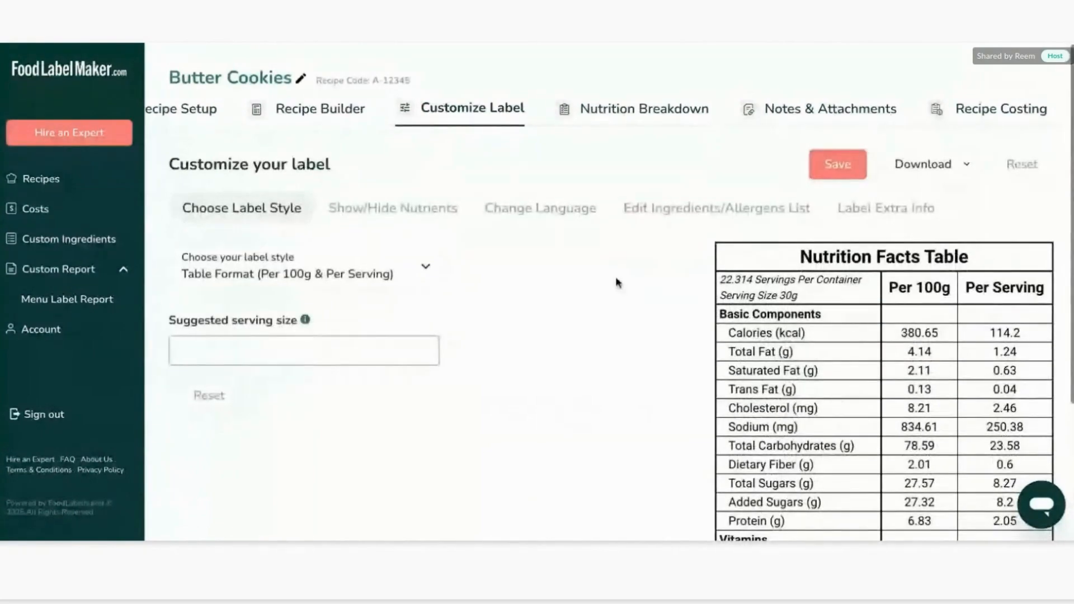
# Set the label style to Standard FDA label and the suggested serving size to 1 cookie.
pyautogui.click(423, 263)
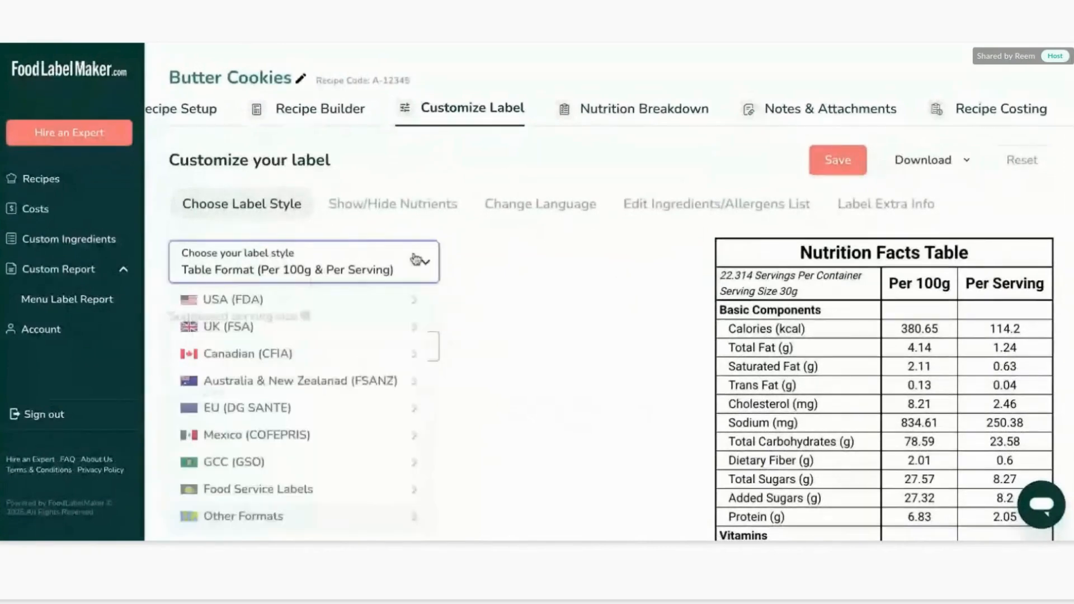
pyautogui.moveTo(391, 299)
pyautogui.click(492, 299)
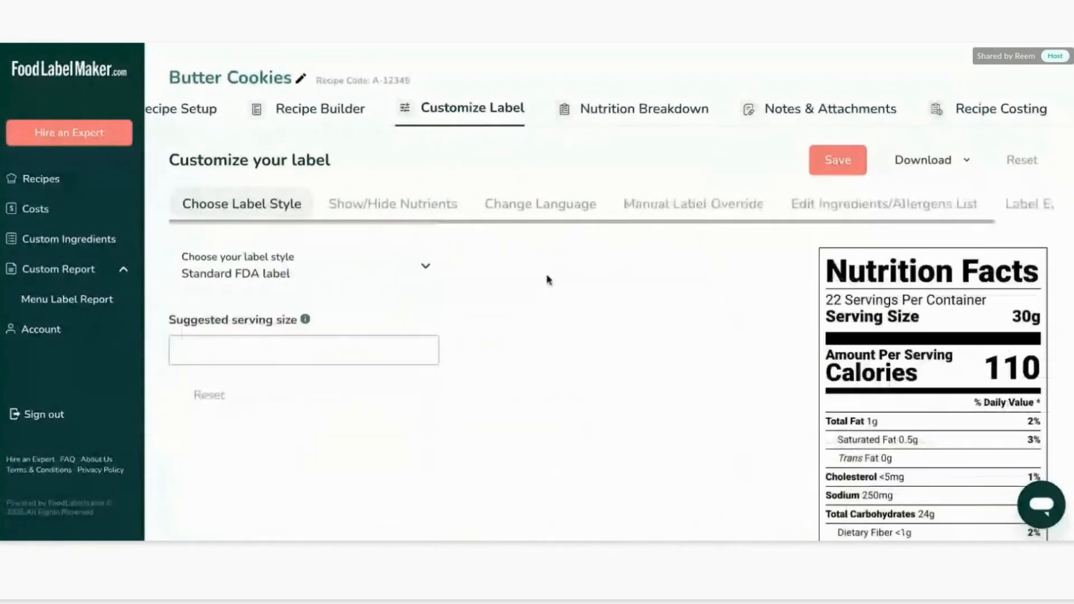
pyautogui.click(309, 358)
pyautogui.write('1 cookie')
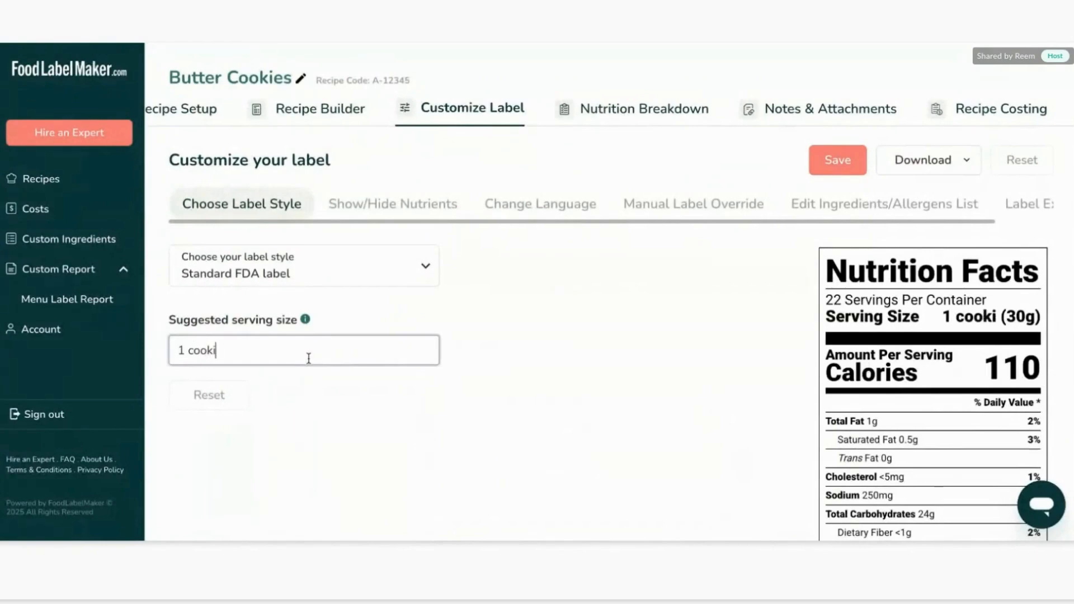
pyautogui.click(739, 323)
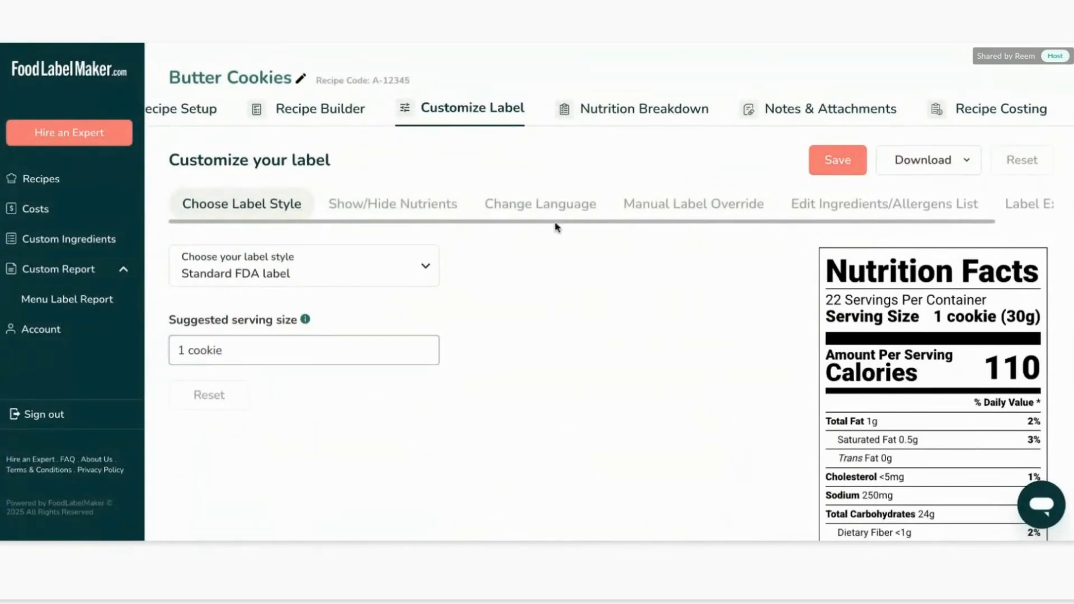
# Save the label customization.
pyautogui.click(833, 159)
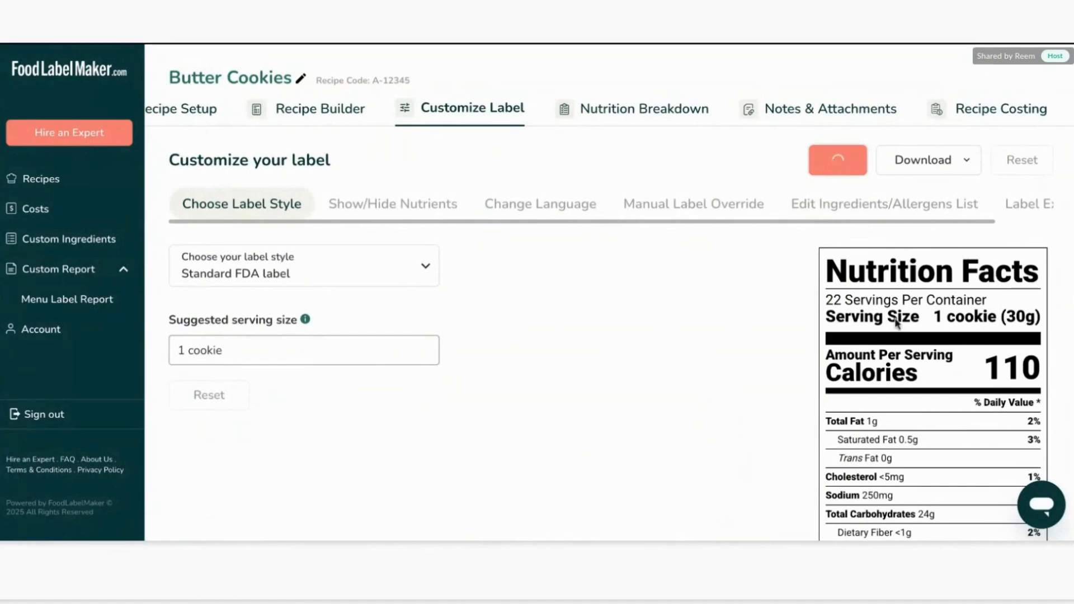
pyautogui.scroll(-5, 636, 322)
pyautogui.scroll(5, 636, 322)
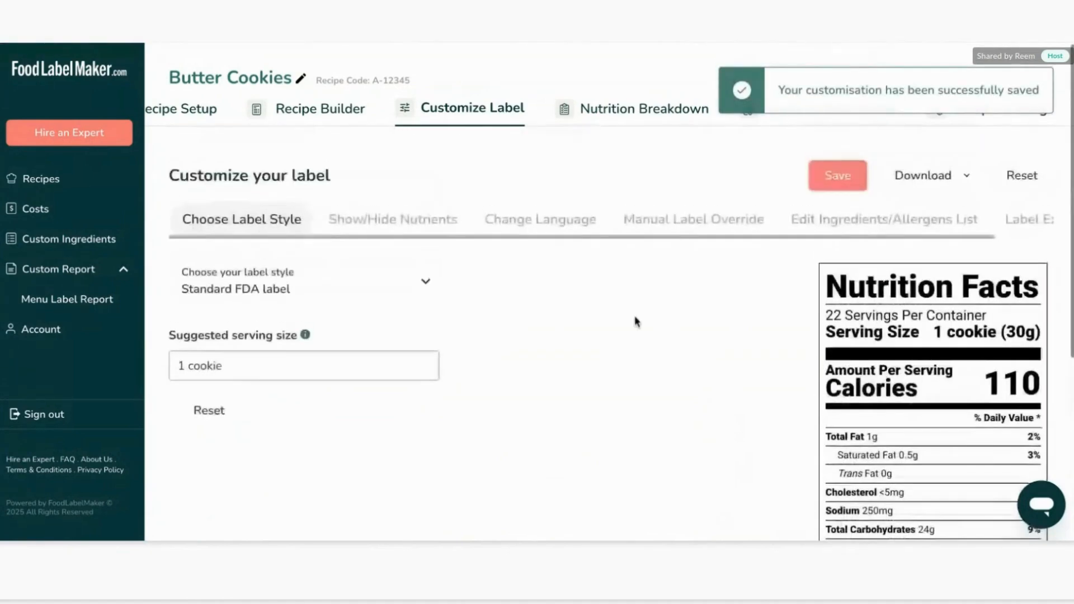
# Open the Show/Hide Nutrients section and review the nutrient toggles for the label.
pyautogui.scroll(-1, 636, 321)
pyautogui.click(408, 208)
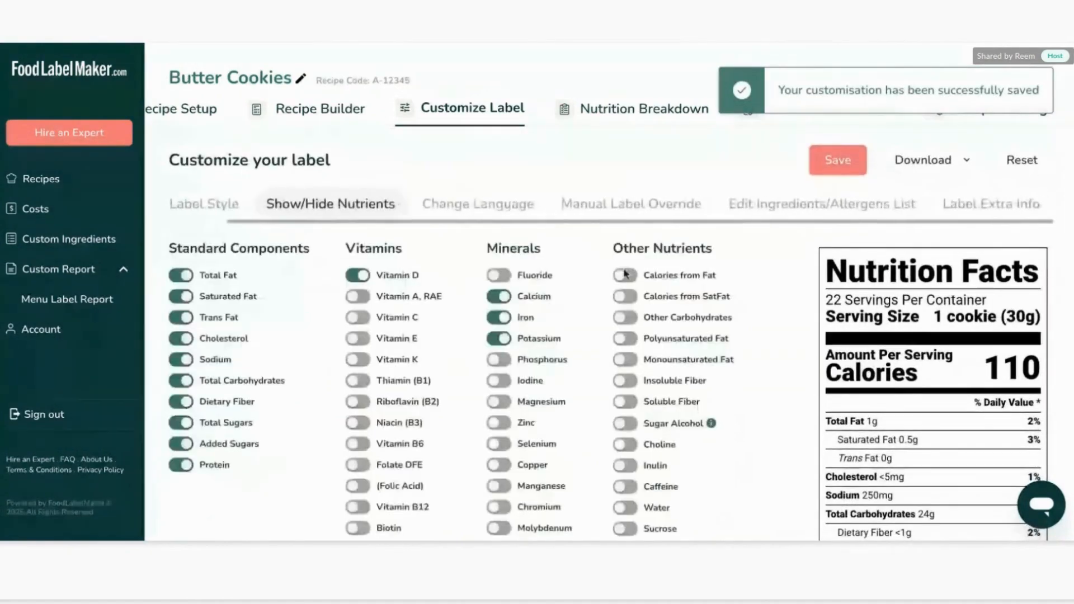
pyautogui.scroll(-2, 647, 292)
pyautogui.scroll(1, 711, 298)
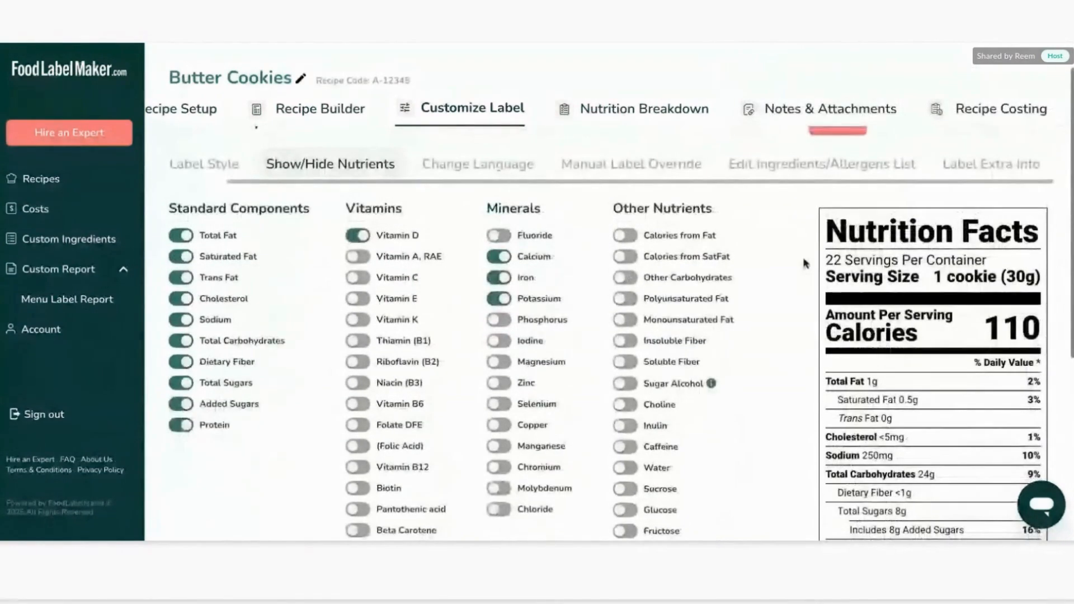
pyautogui.scroll(-3, 608, 365)
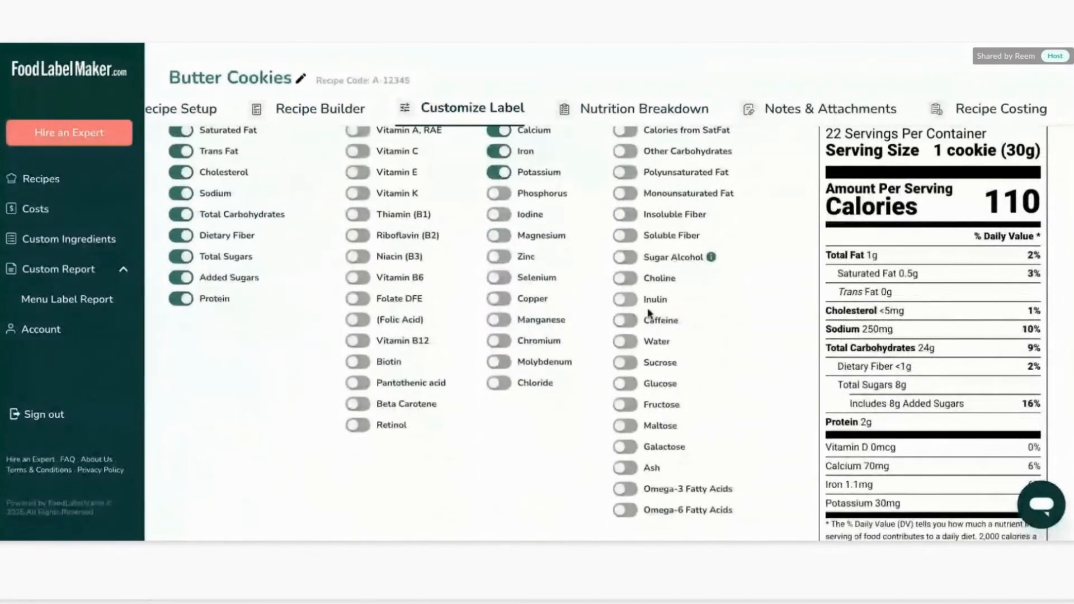
# Turn on Vitamin C, Vitamin E, Polyunsaturated Fat, Monounsaturated Fat and Caffeine for the label.
pyautogui.scroll(1, 472, 240)
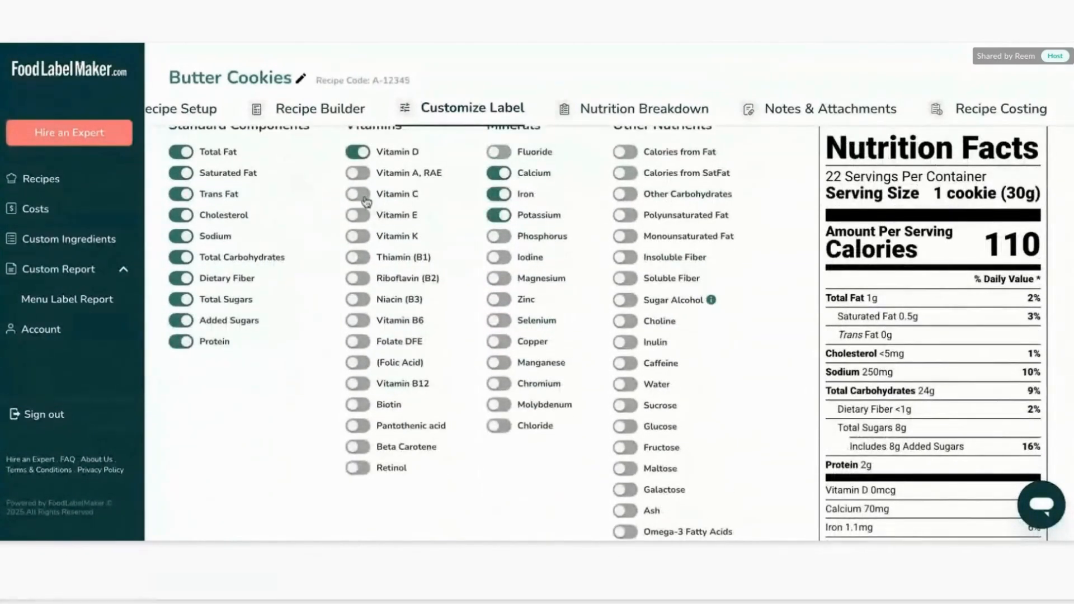
pyautogui.click(358, 195)
pyautogui.click(359, 216)
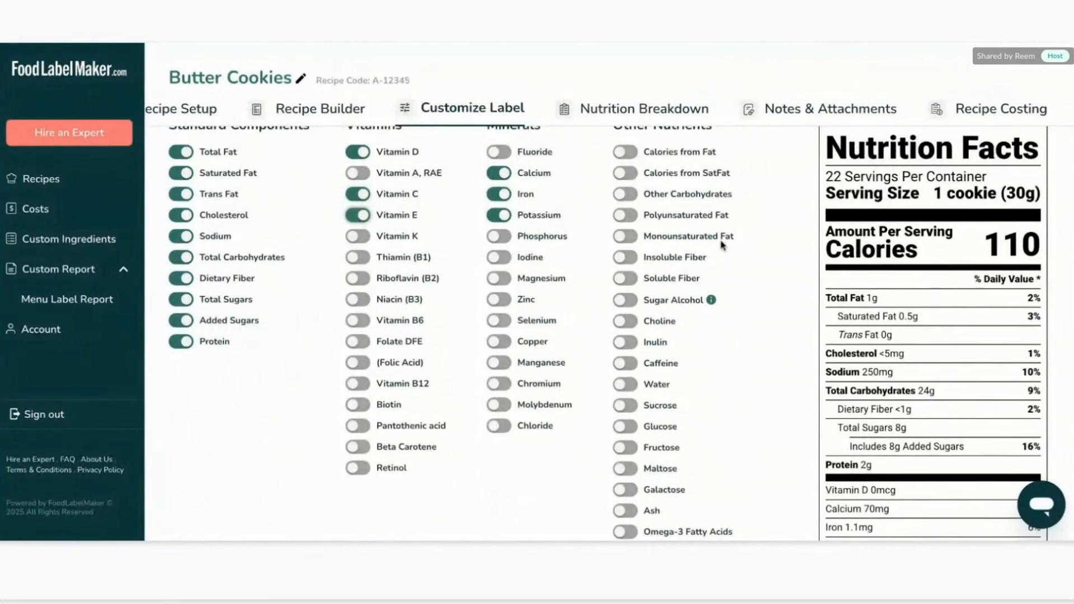
pyautogui.click(628, 215)
pyautogui.click(626, 236)
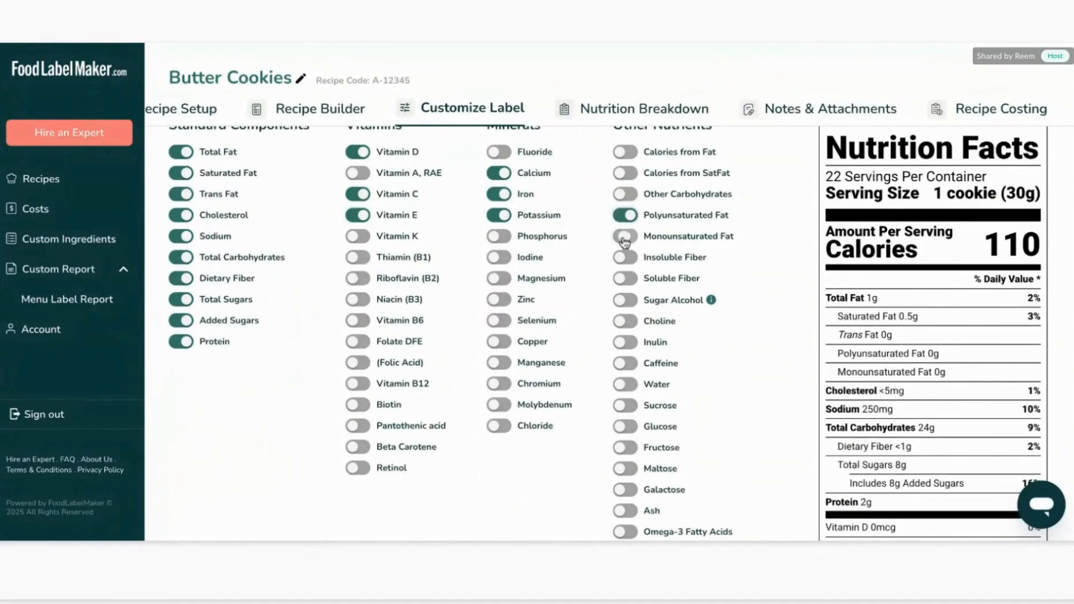
pyautogui.click(626, 363)
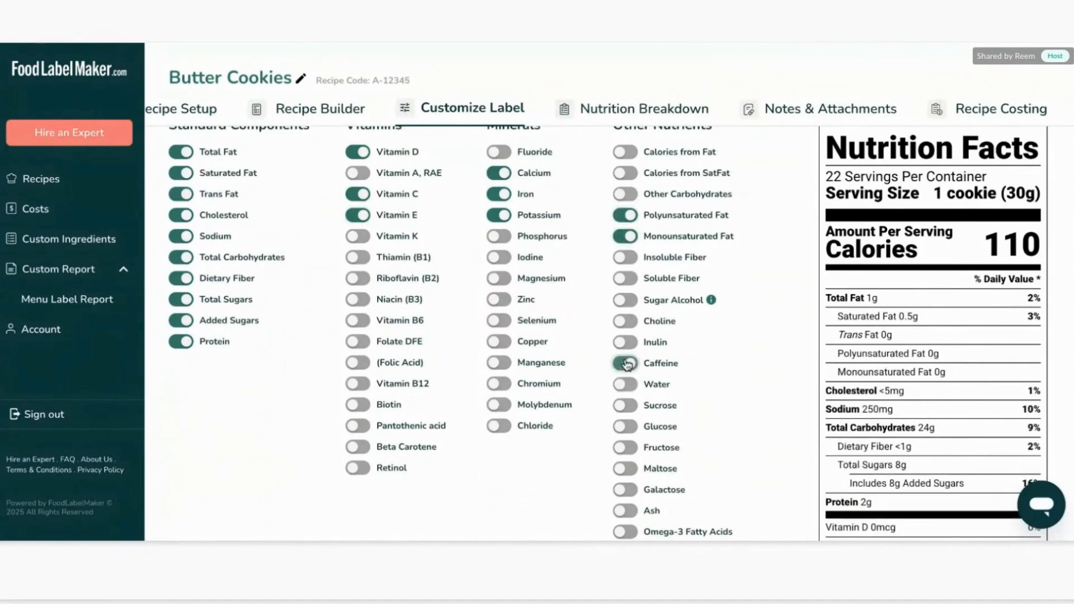
# Turn on Show Protein Daily Value % and save the label customization.
pyautogui.scroll(-2, 781, 347)
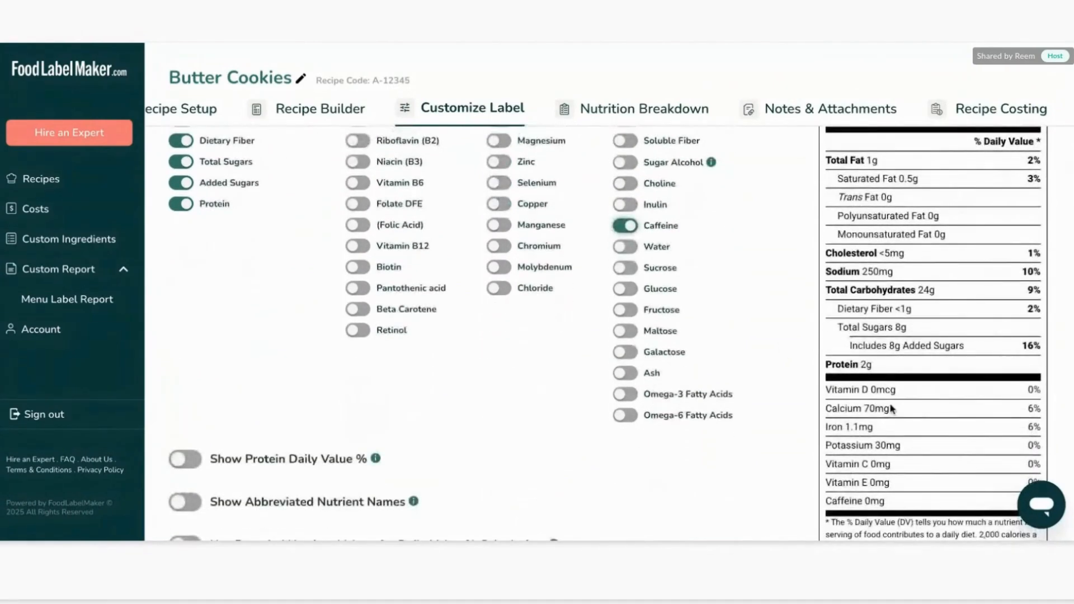
pyautogui.scroll(-2, 889, 408)
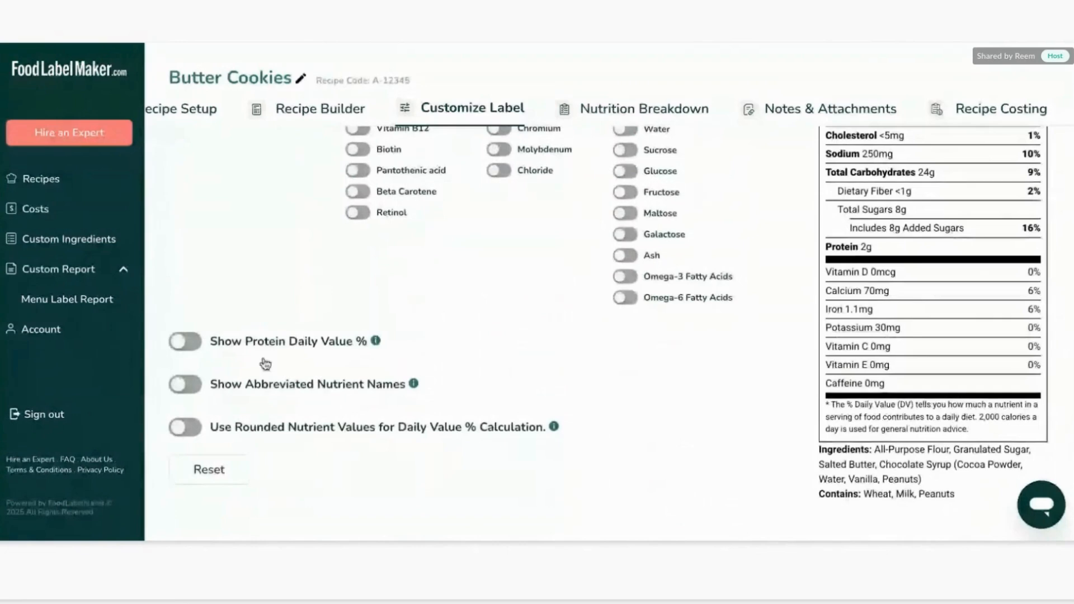
pyautogui.click(193, 342)
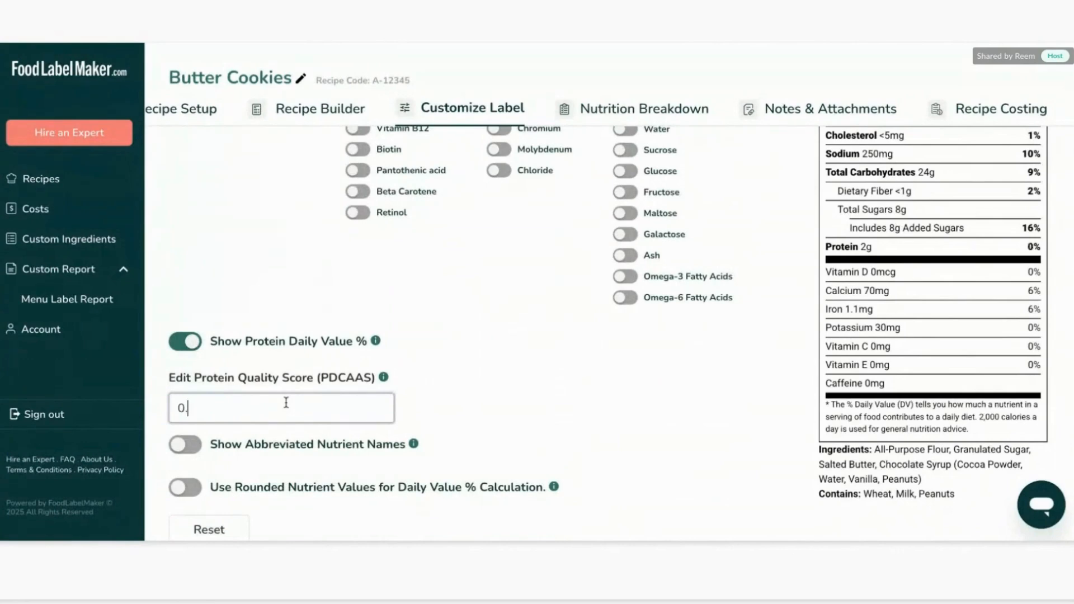
pyautogui.scroll(6, 582, 333)
pyautogui.scroll(1, 900, 195)
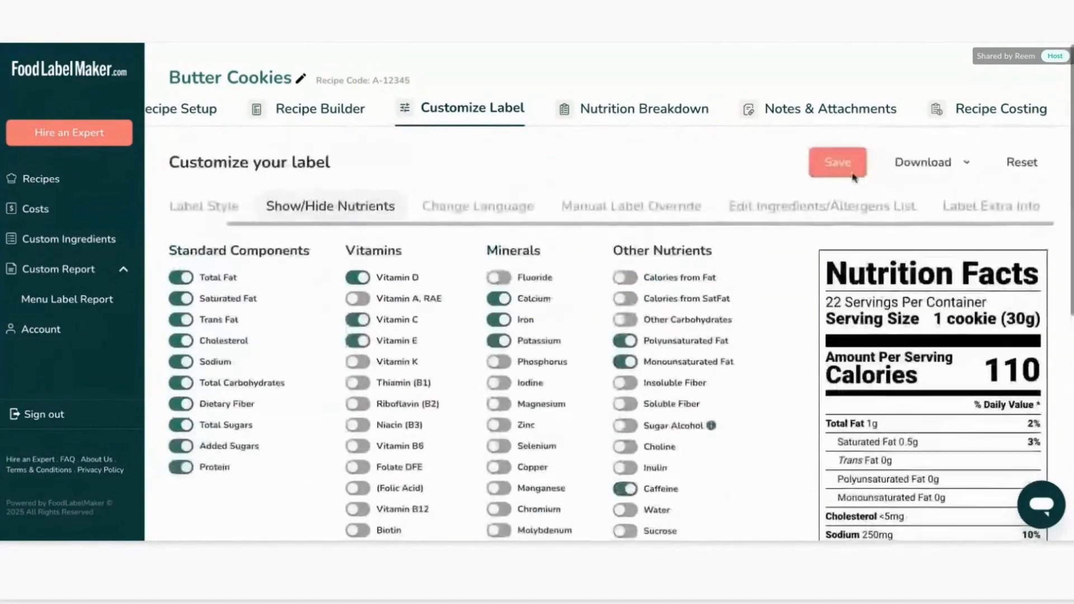
pyautogui.click(854, 171)
# Turn off the Show Protein Daily Value % option.
pyautogui.scroll(-5, 821, 385)
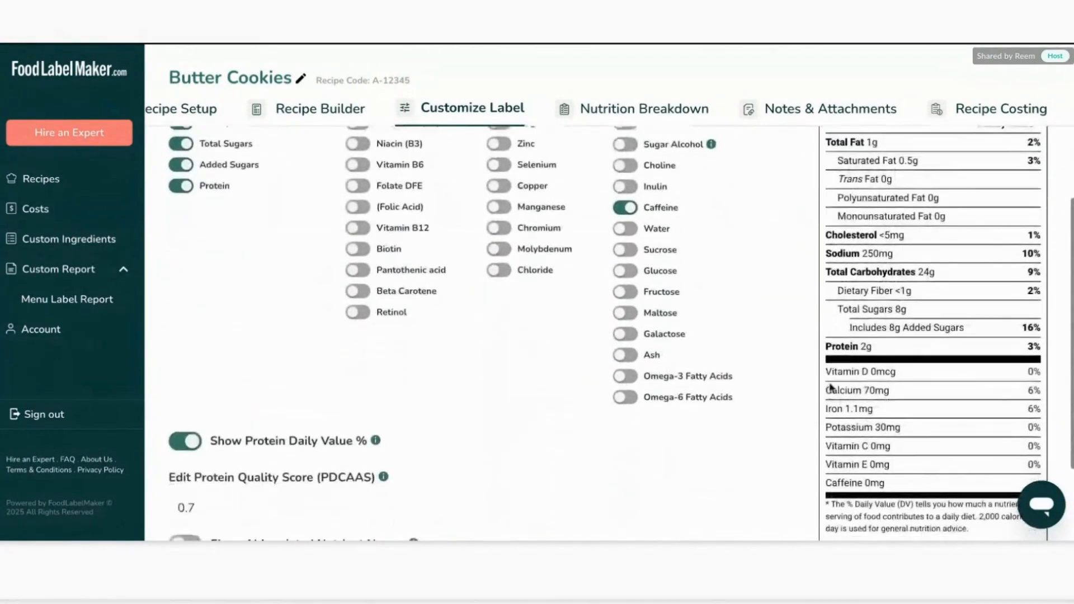
pyautogui.scroll(-2, 757, 404)
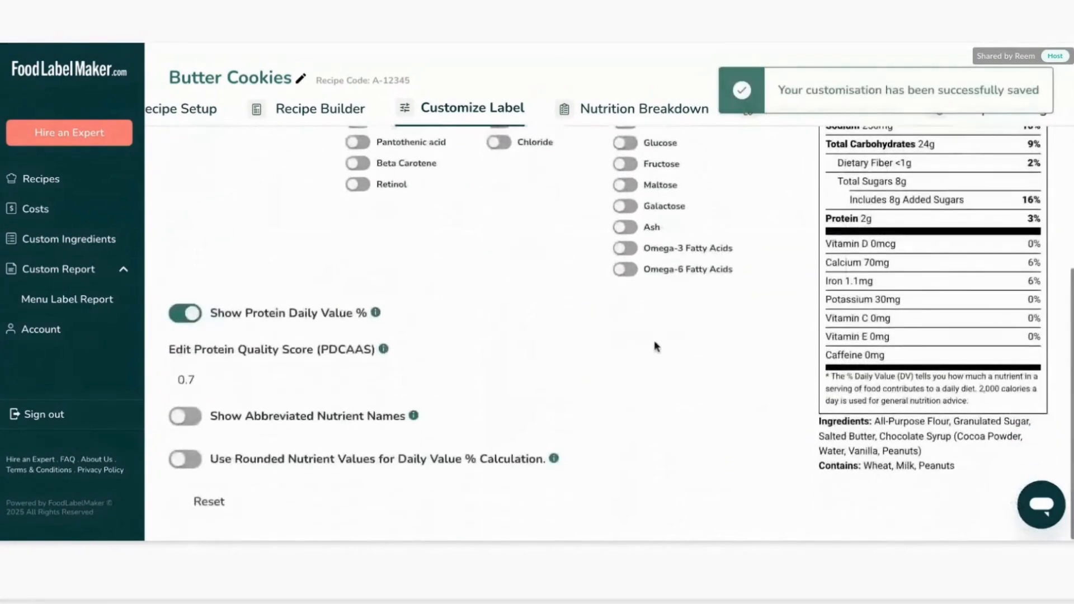
pyautogui.click(197, 321)
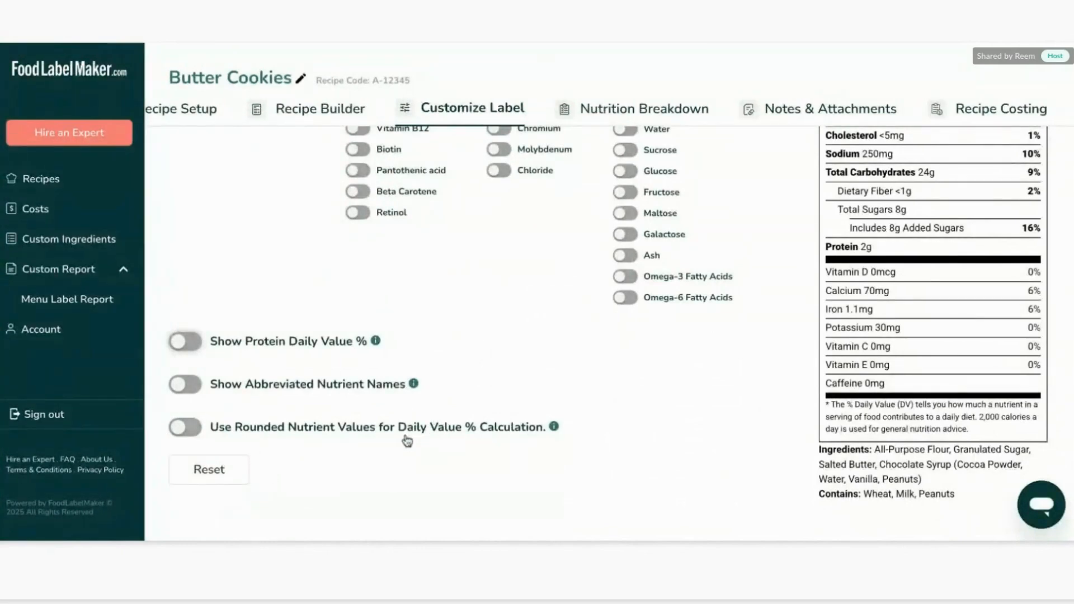
# Open the Change Language section and review the available label languages.
pyautogui.scroll(6, 545, 447)
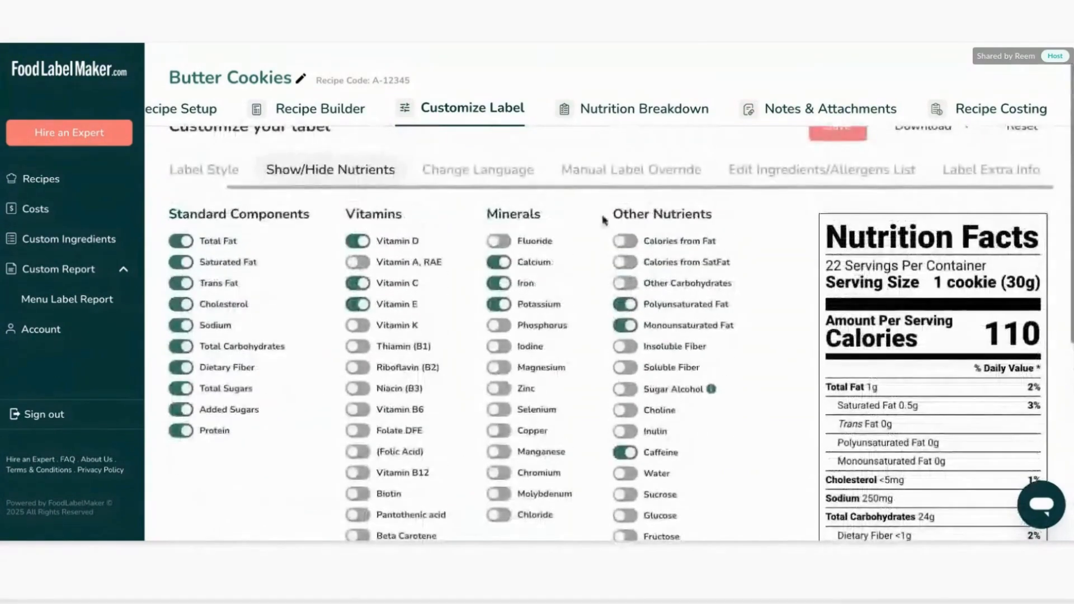
pyautogui.click(495, 170)
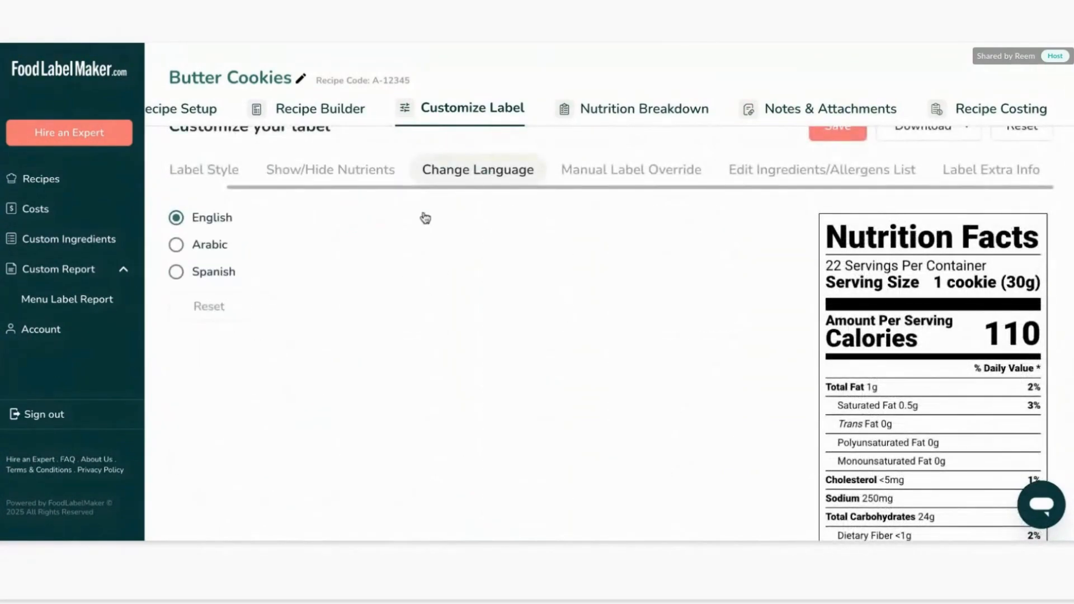
pyautogui.scroll(-1, 510, 276)
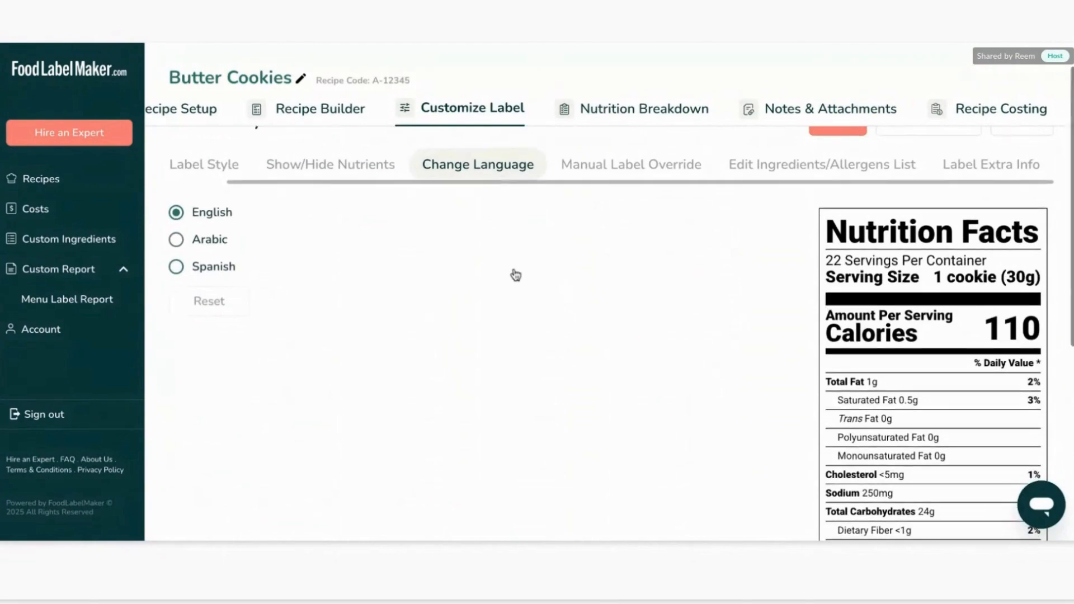
pyautogui.scroll(2, 511, 274)
# Open the Manual Label Override section and review its nutrient override fields.
pyautogui.click(598, 184)
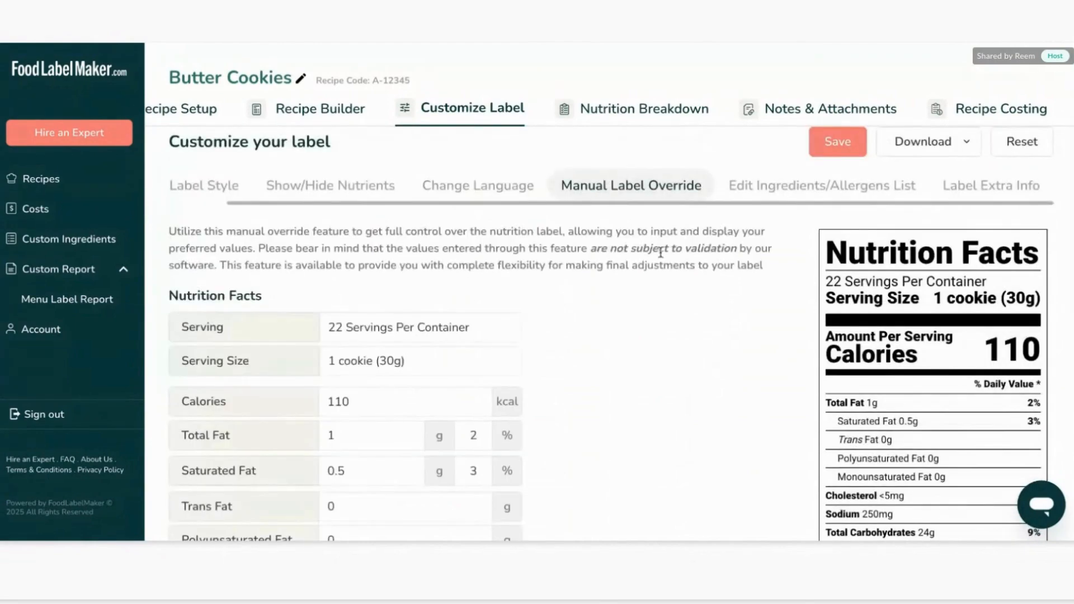
pyautogui.scroll(-3, 660, 320)
pyautogui.scroll(2, 666, 319)
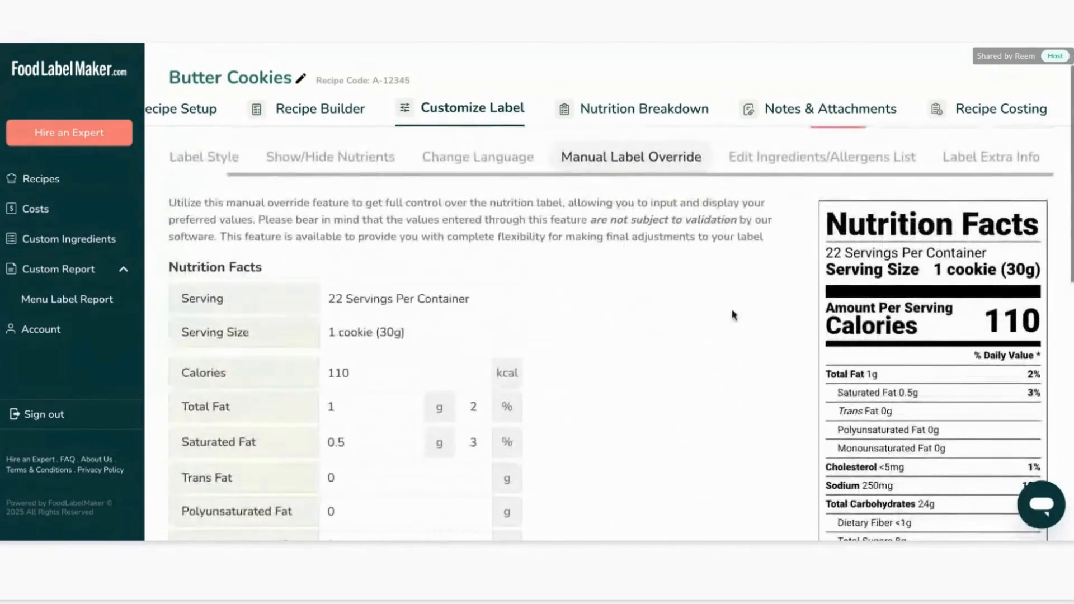
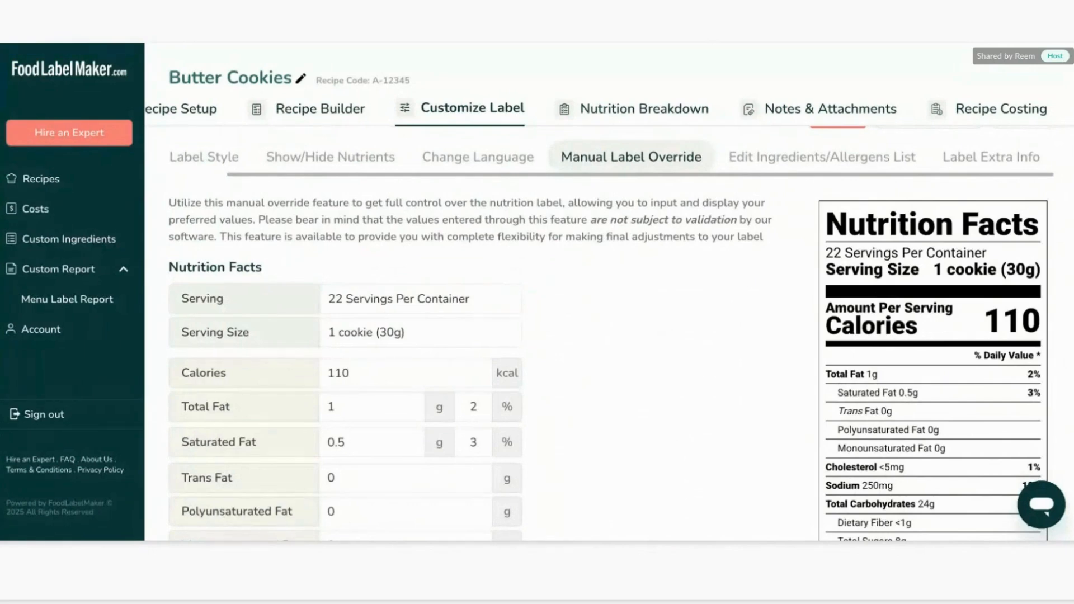
# Override the serving line to 10 Servings Per Container and save the label customization.
pyautogui.scroll(-2, 709, 364)
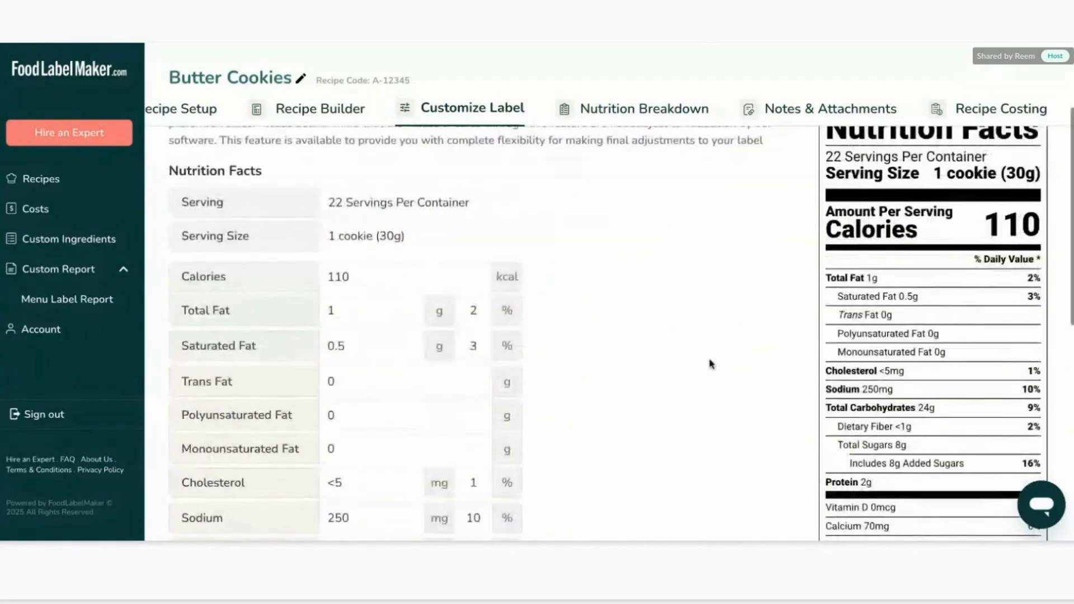
pyautogui.scroll(3, 709, 364)
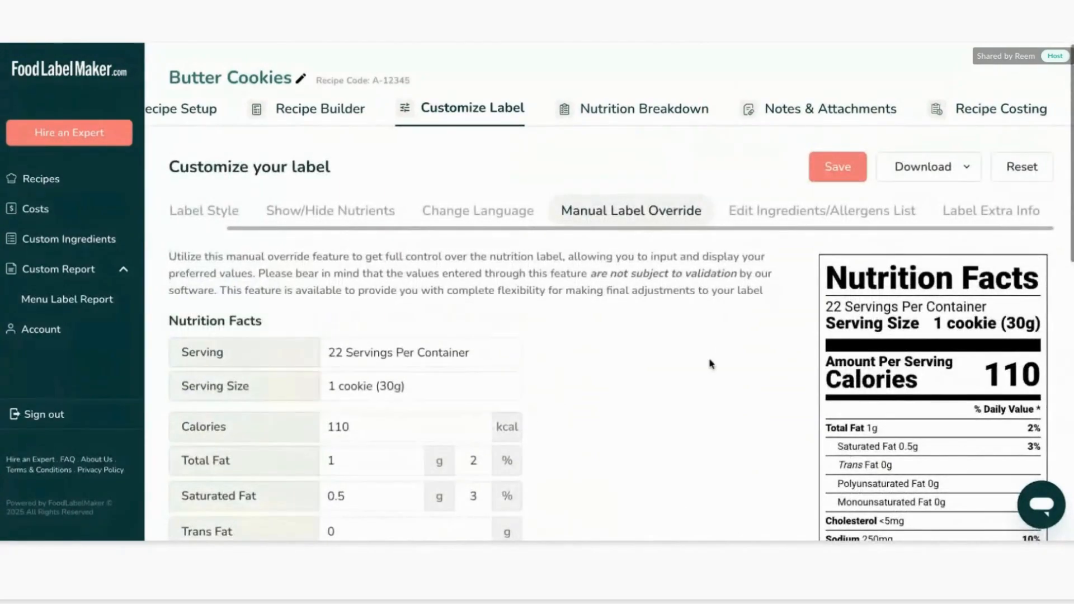
pyautogui.scroll(-1, 664, 333)
pyautogui.scroll(-10, 664, 333)
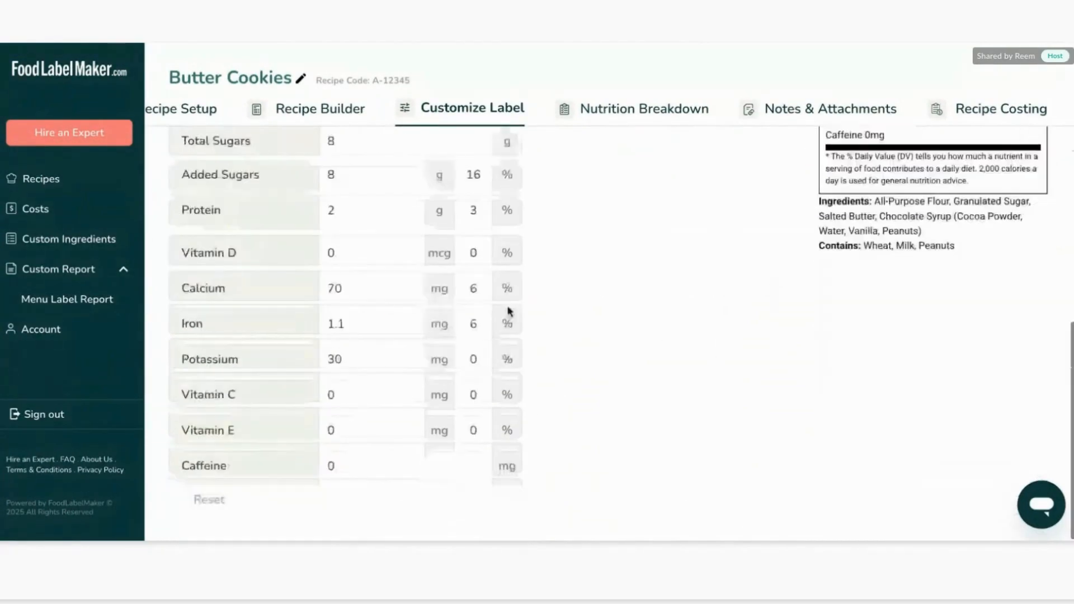
pyautogui.scroll(8, 510, 311)
pyautogui.scroll(2, 508, 312)
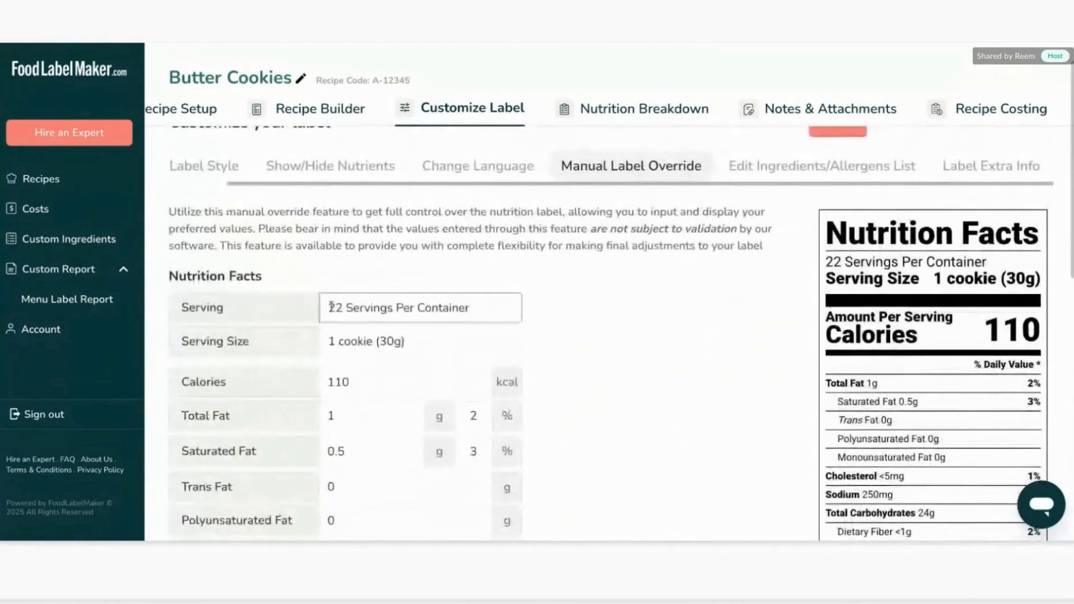
pyautogui.scroll(-2, 980, 305)
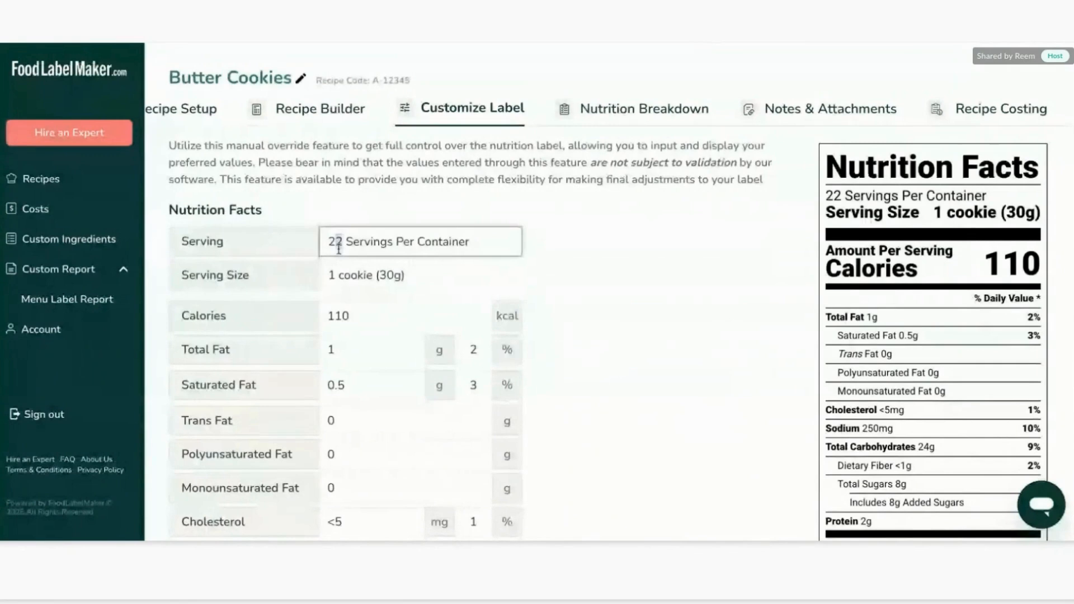
pyautogui.doubleClick(338, 248)
pyautogui.write('10')
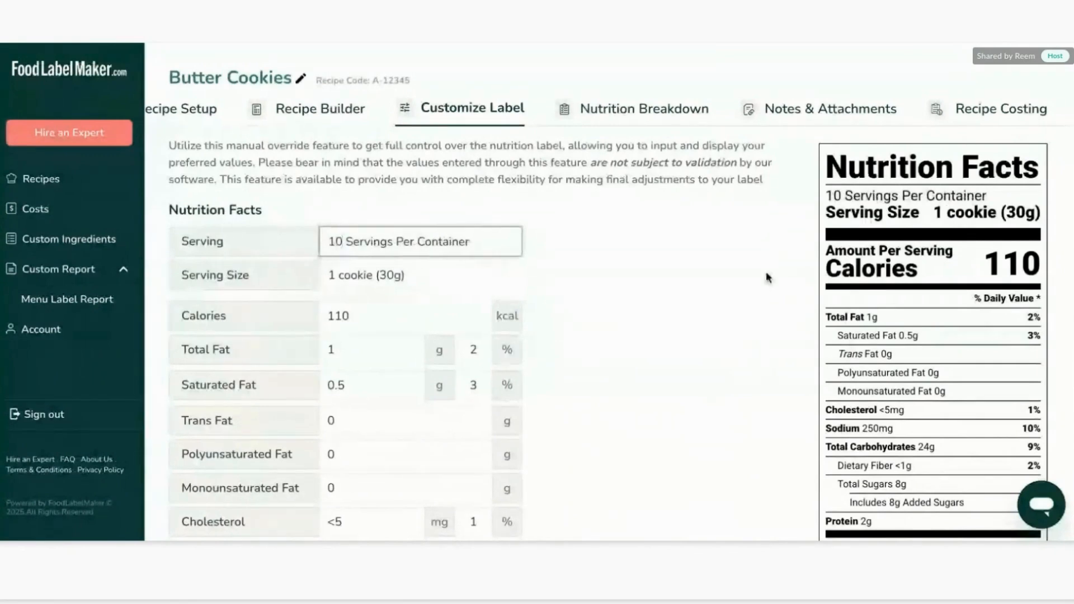
pyautogui.click(768, 278)
pyautogui.scroll(2, 768, 278)
pyautogui.scroll(-1, 767, 278)
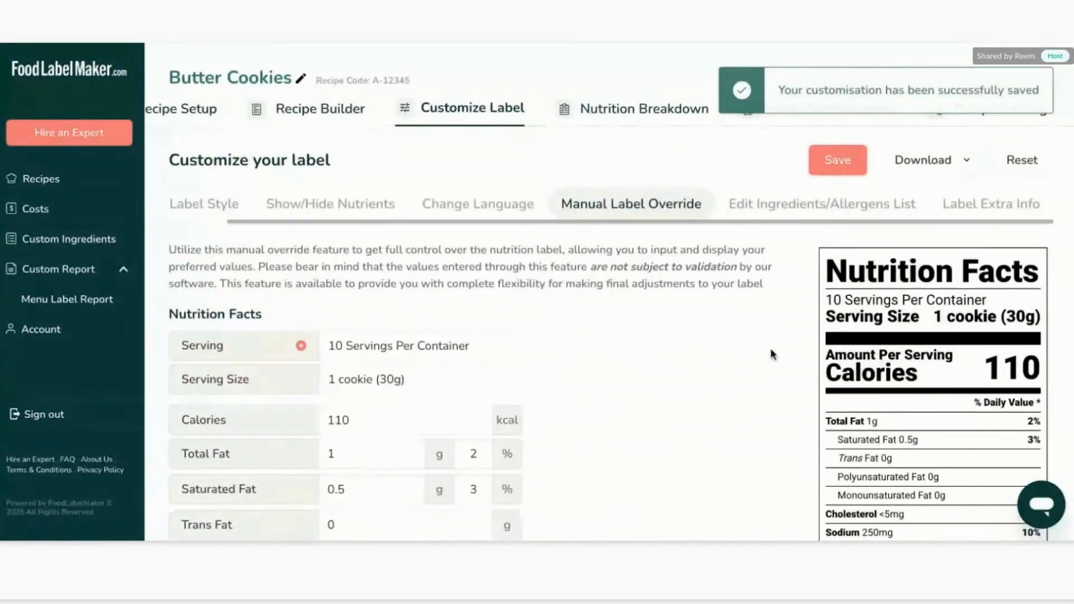
# Review the serving size and nutrient override fields against the label preview.
pyautogui.scroll(-2, 753, 438)
pyautogui.scroll(-1, 752, 439)
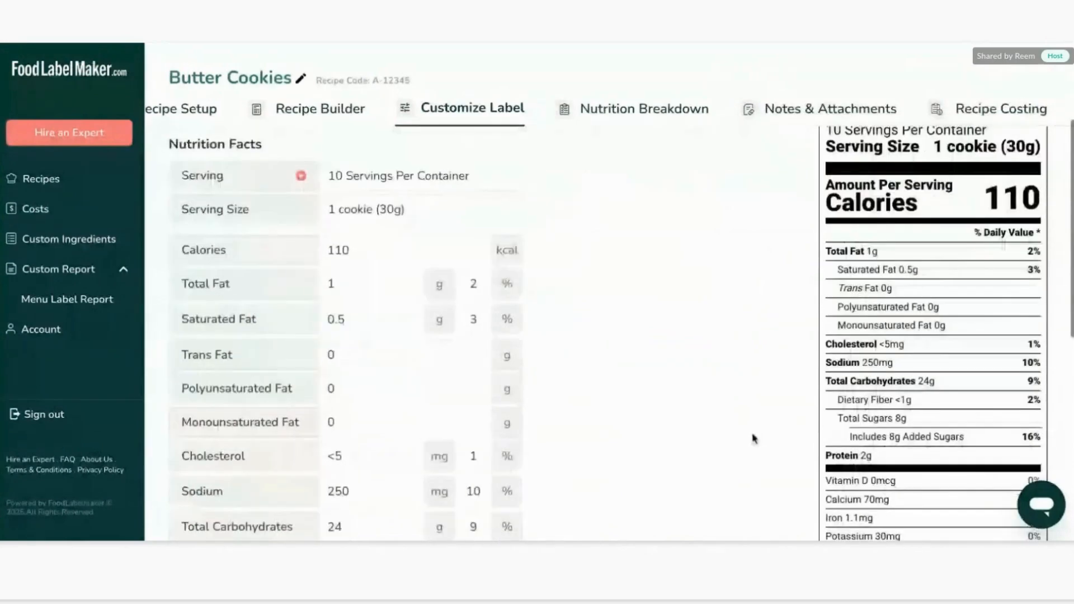
pyautogui.scroll(1, 752, 438)
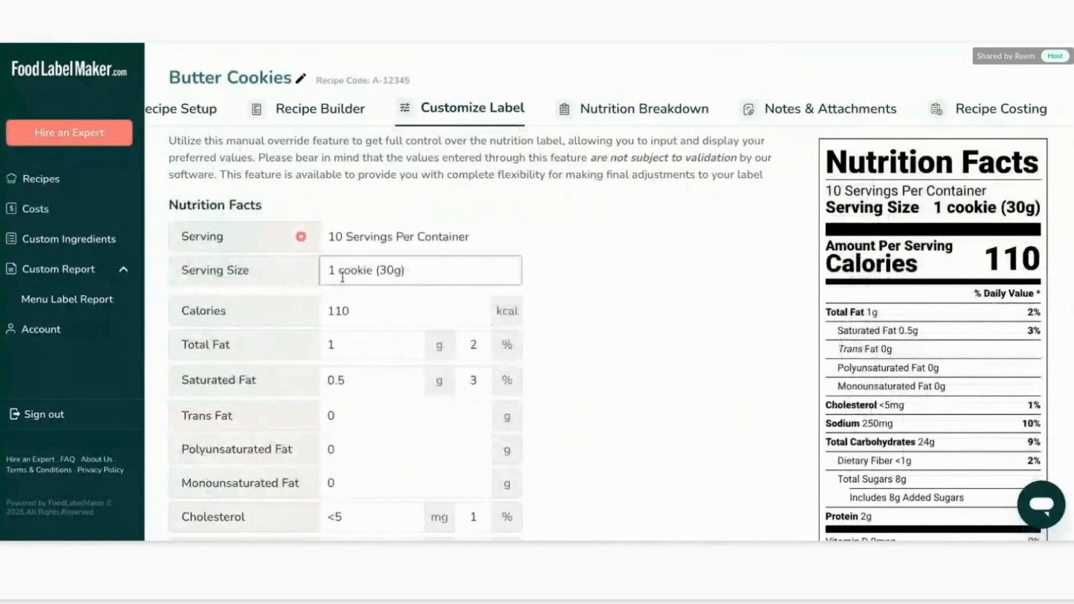
pyautogui.click(324, 272)
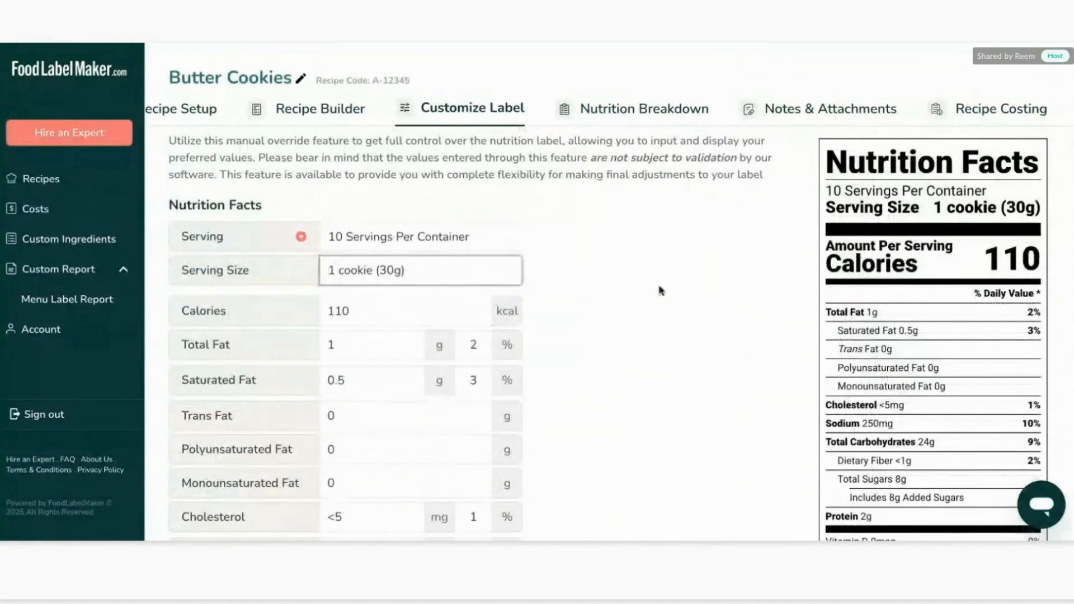
pyautogui.click(331, 321)
pyautogui.scroll(-2, 333, 324)
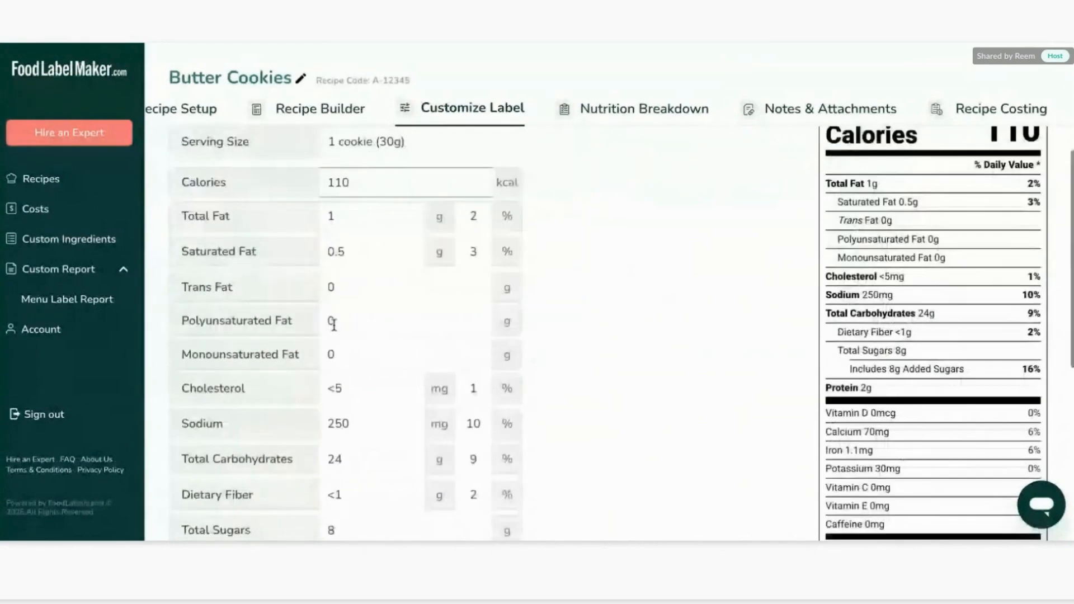
pyautogui.scroll(-1, 347, 280)
pyautogui.click(355, 233)
pyautogui.scroll(-6, 375, 317)
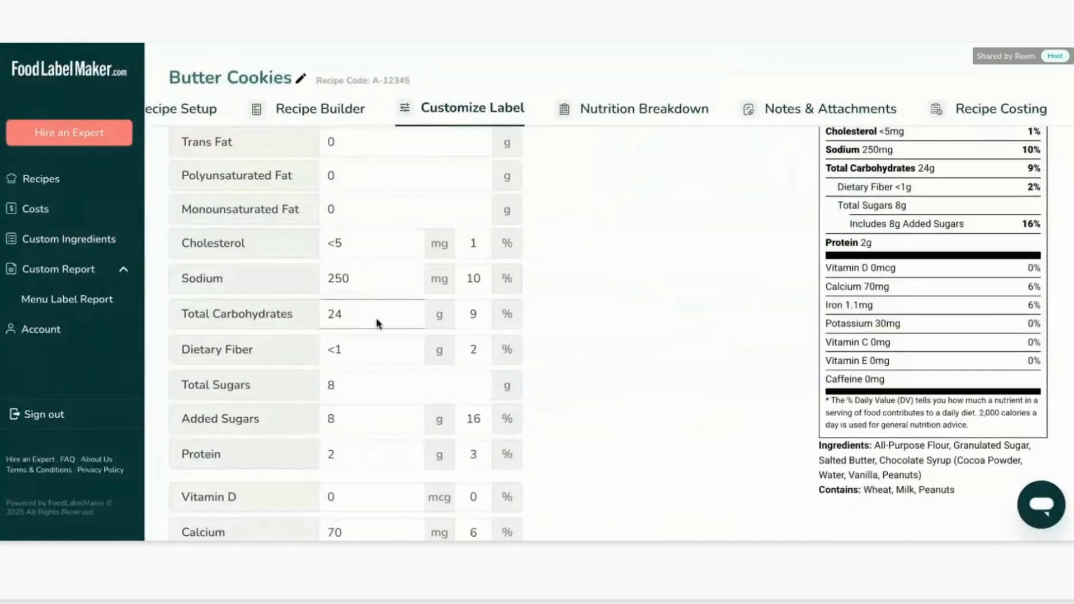
pyautogui.scroll(11, 375, 317)
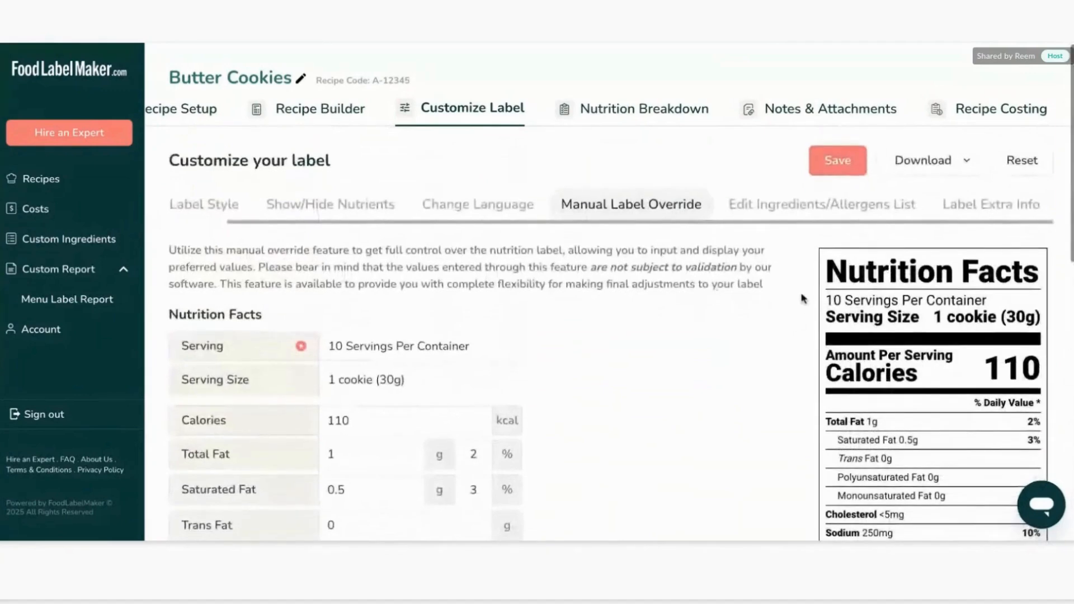
# Shorten the ingredients list to Flour, Sugar, Butter, Chocolate Syrup (Cocoa Powder, Water, Vanilla, Peanuts) and save.
pyautogui.click(801, 205)
pyautogui.scroll(-1, 421, 328)
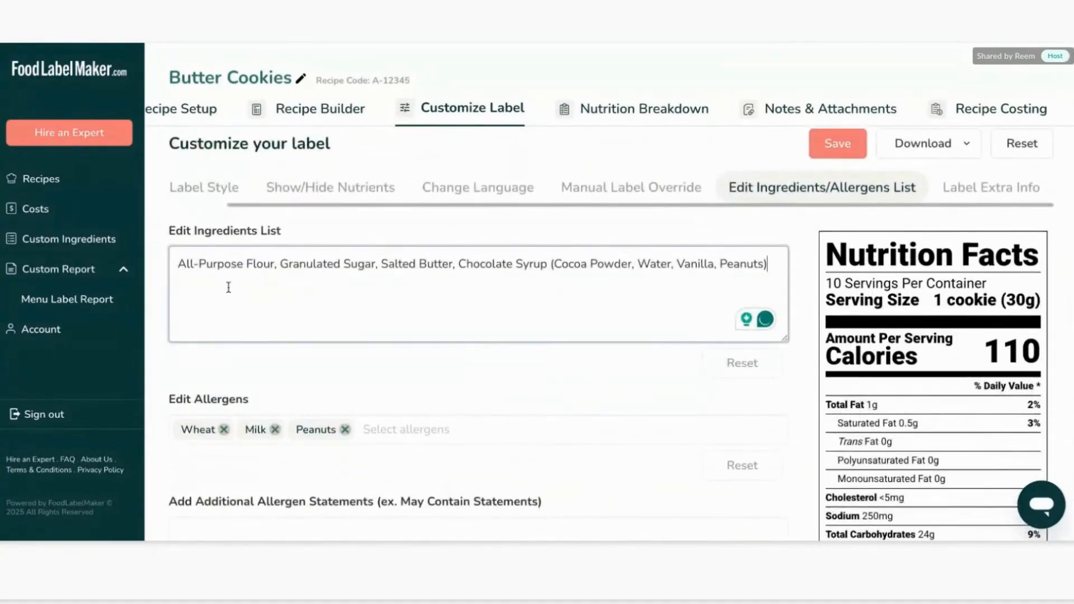
pyautogui.moveTo(244, 265); pyautogui.dragTo(158, 277)
pyautogui.press('BackSpace')
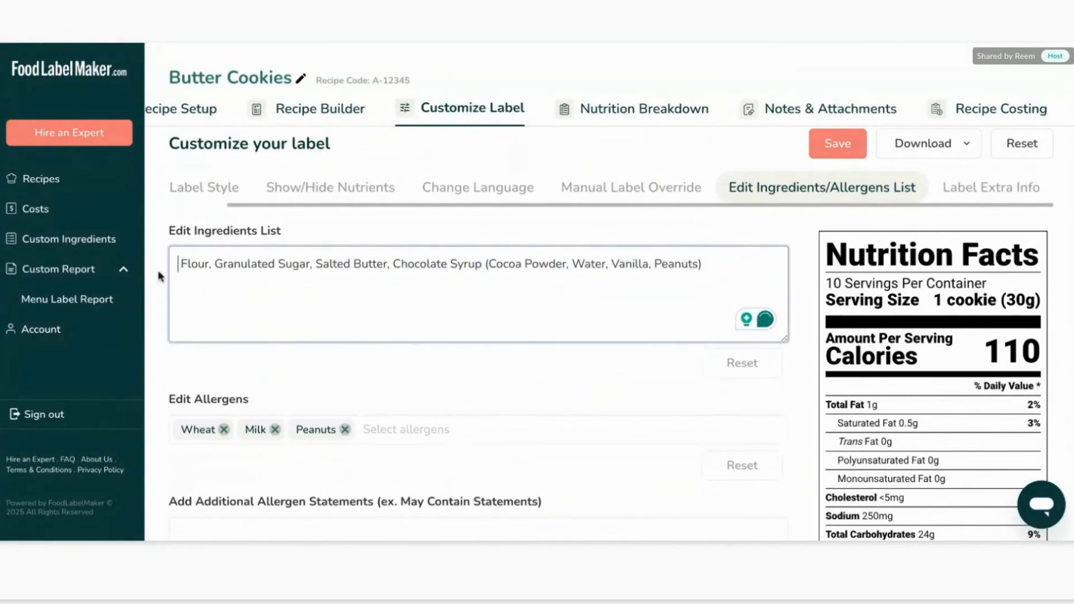
pyautogui.press('Delete')
pyautogui.doubleClick(243, 263)
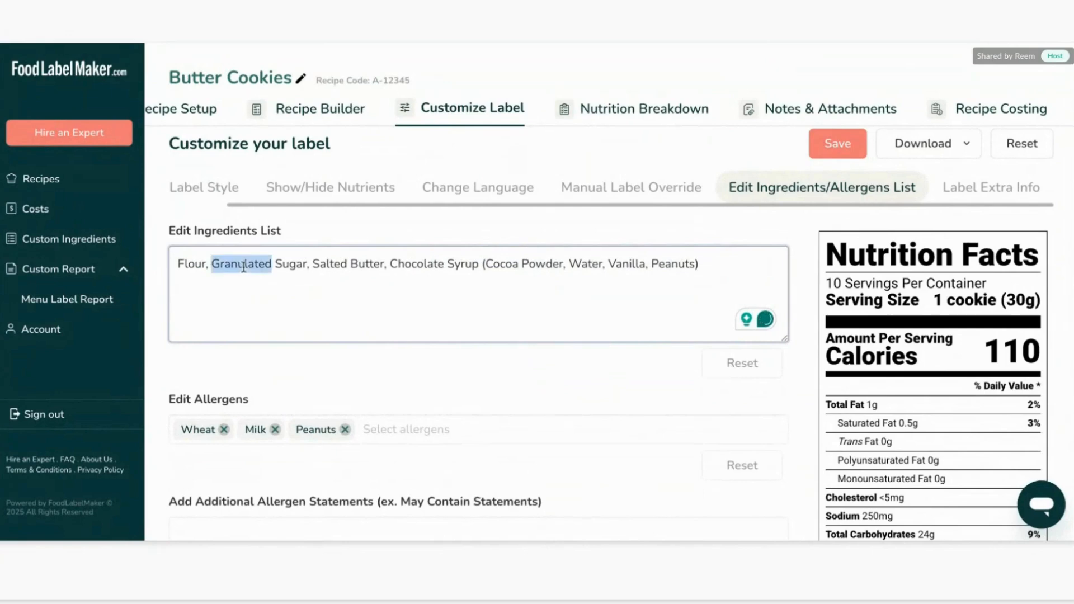
pyautogui.press('BackSpace')
pyautogui.doubleClick(260, 263)
pyautogui.press('BackSpace')
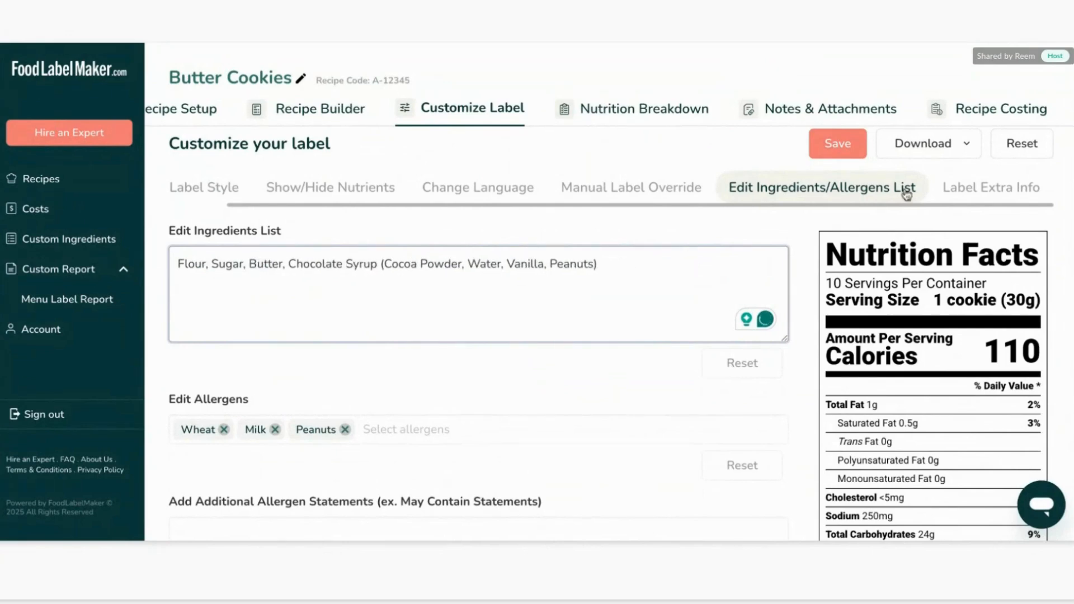
pyautogui.click(838, 144)
# Add the additional allergen statement "May contain statement" and save the label.
pyautogui.scroll(-6, 895, 390)
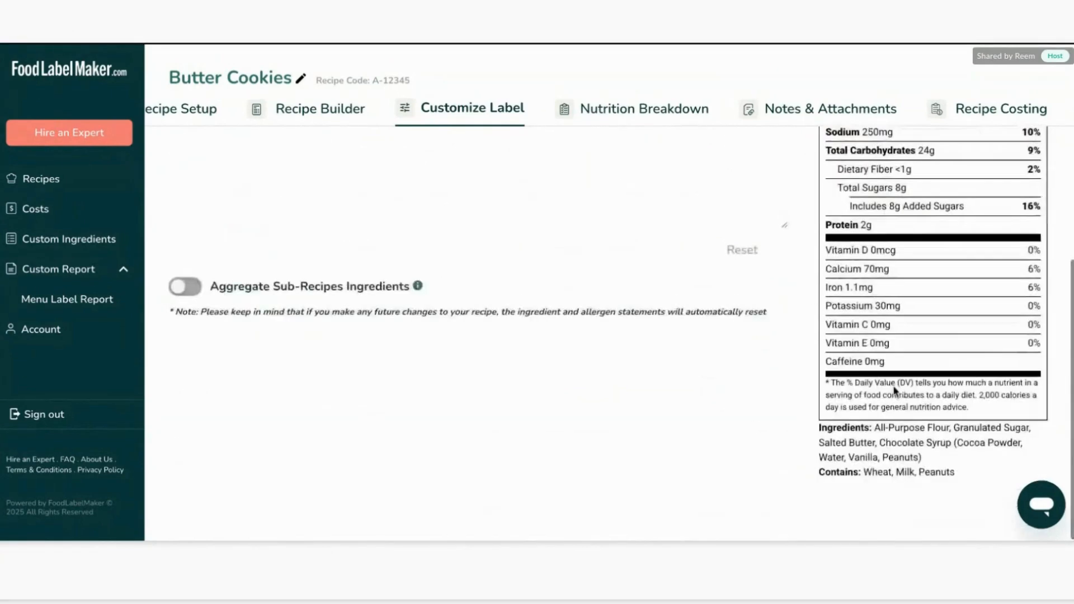
pyautogui.scroll(8, 695, 412)
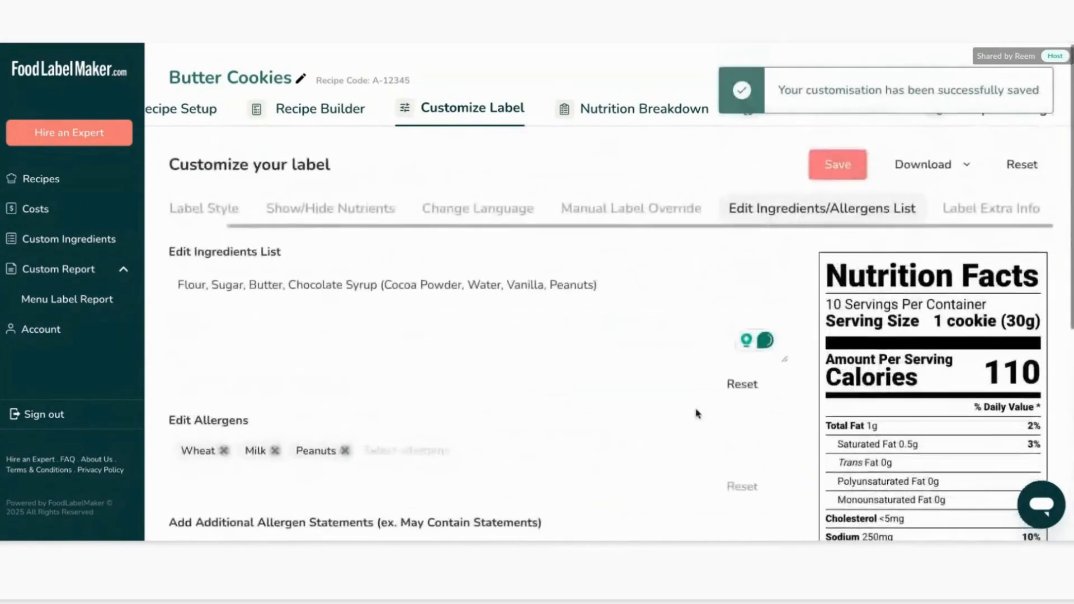
pyautogui.scroll(-3, 525, 412)
pyautogui.scroll(-1, 382, 303)
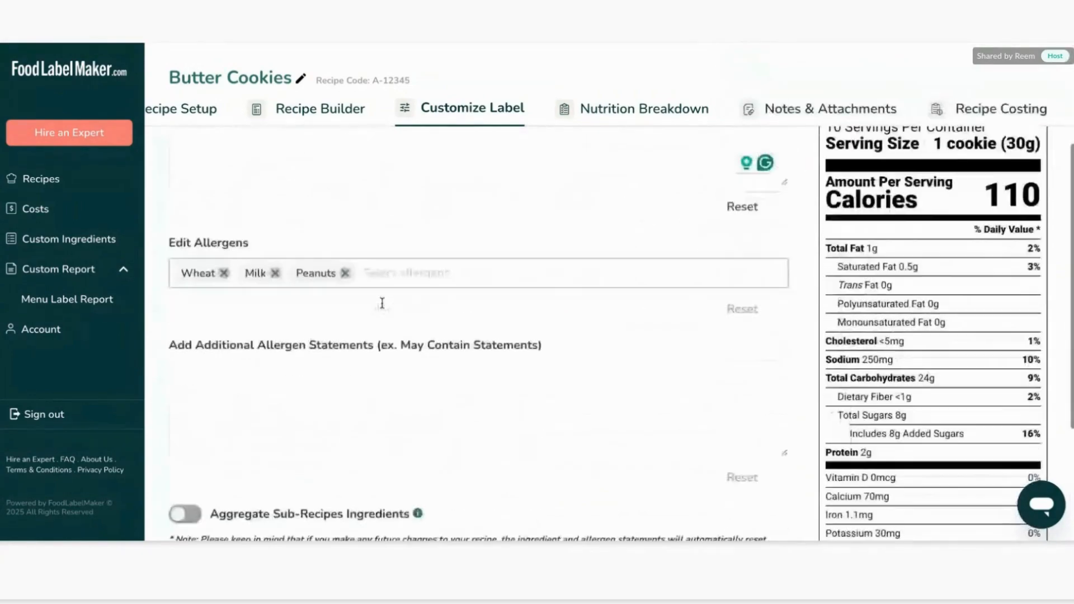
pyautogui.scroll(-1, 382, 303)
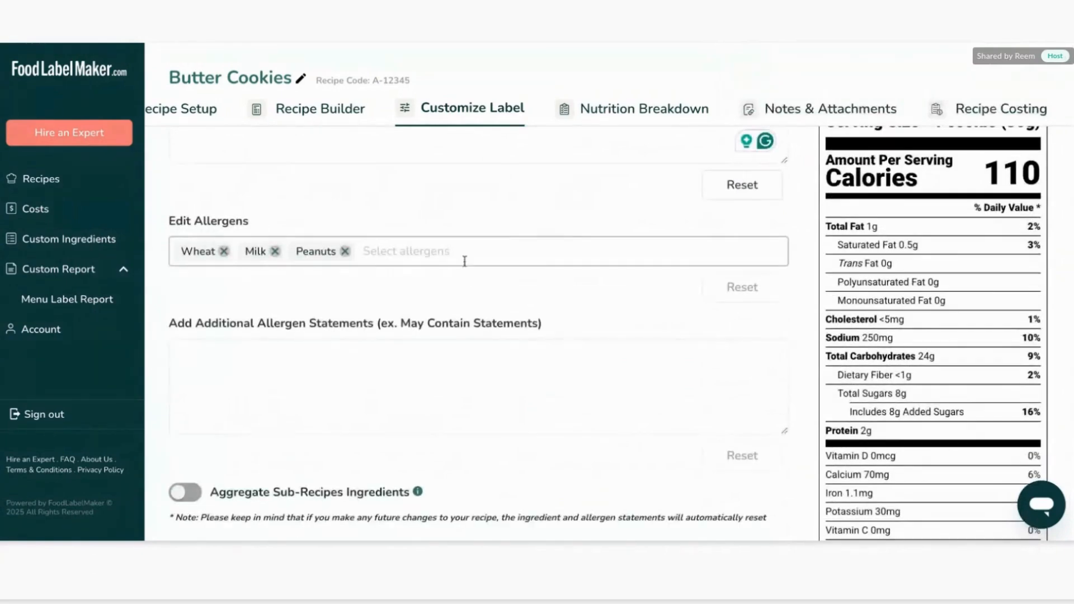
pyautogui.scroll(-1, 464, 261)
pyautogui.click(342, 323)
pyautogui.scroll(-1, 343, 323)
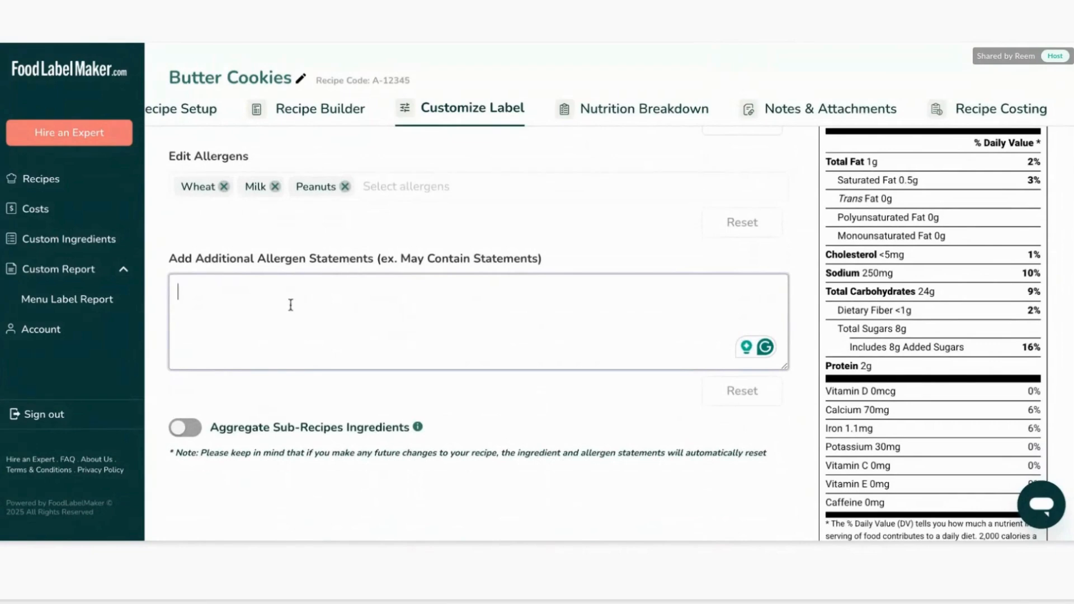
pyautogui.write('May contain state')
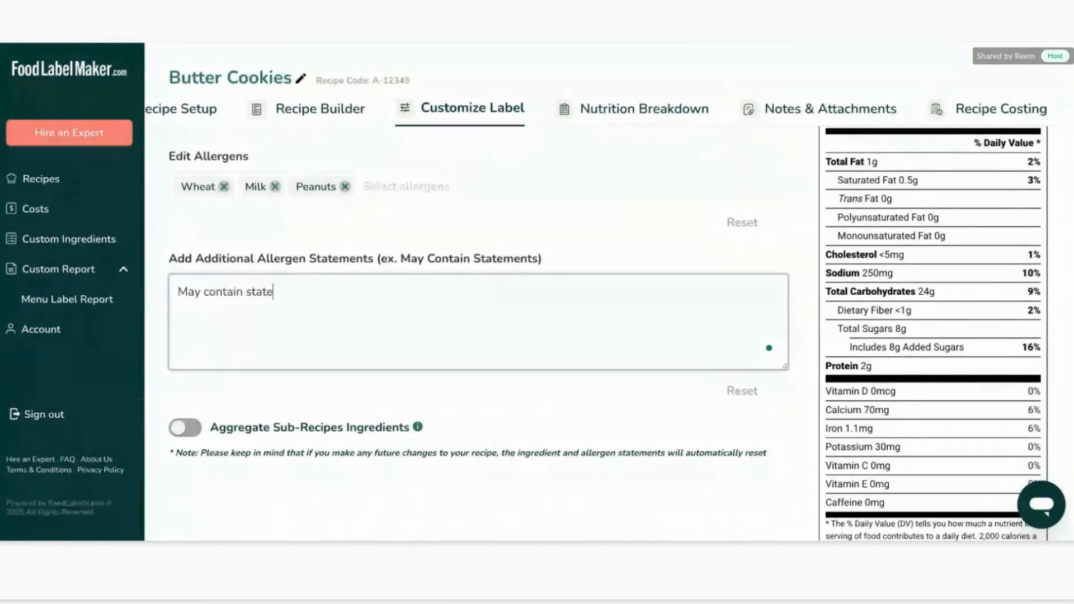
pyautogui.write('ment')
pyautogui.scroll(5, 540, 306)
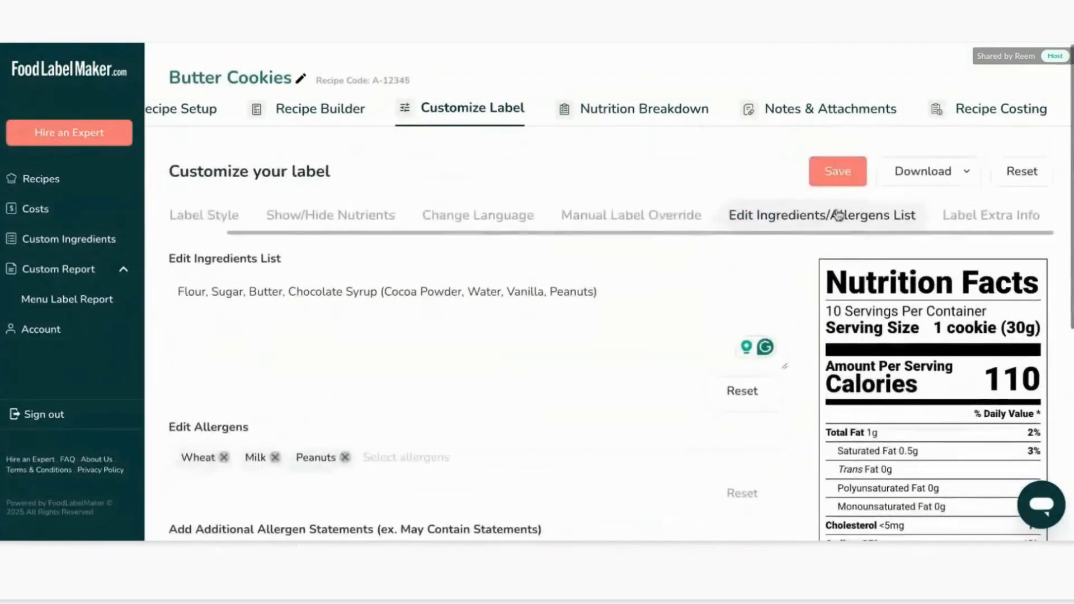
pyautogui.click(835, 170)
pyautogui.scroll(-6, 899, 402)
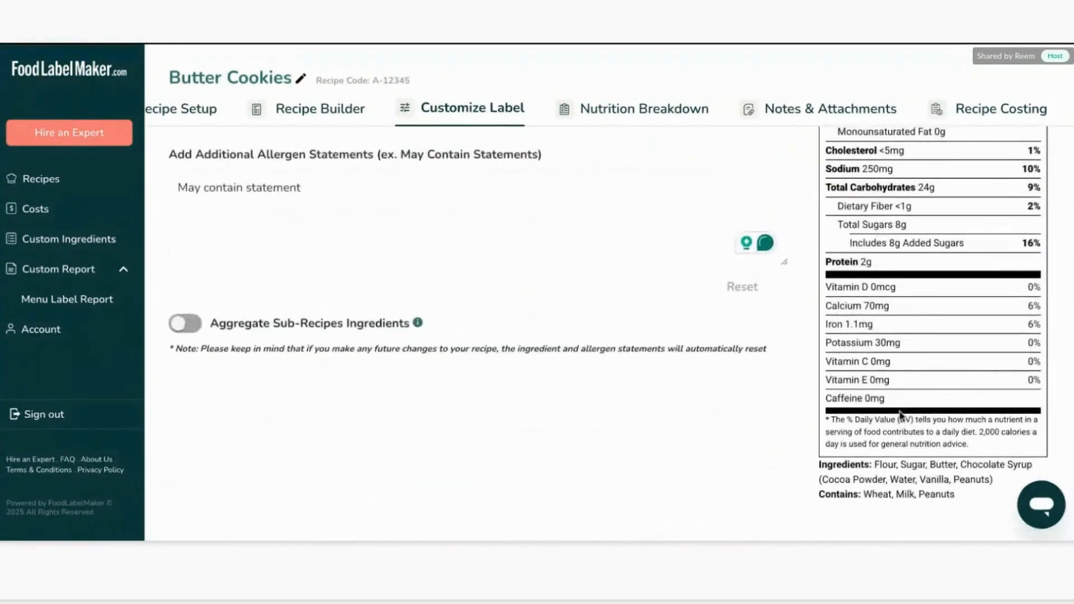
pyautogui.scroll(-1, 872, 481)
pyautogui.tripleClick(868, 495)
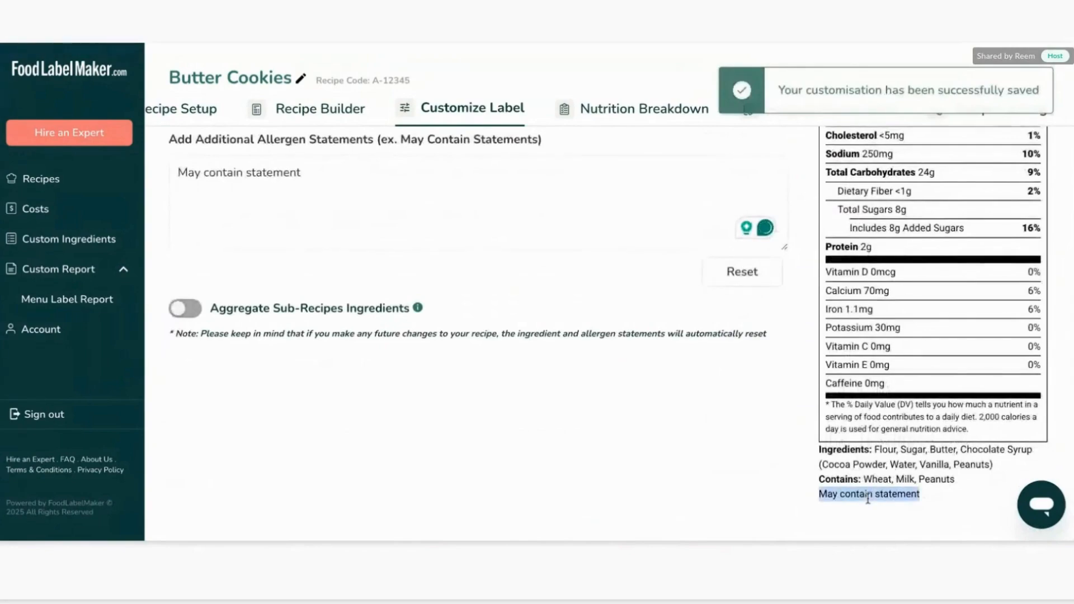
pyautogui.scroll(7, 974, 240)
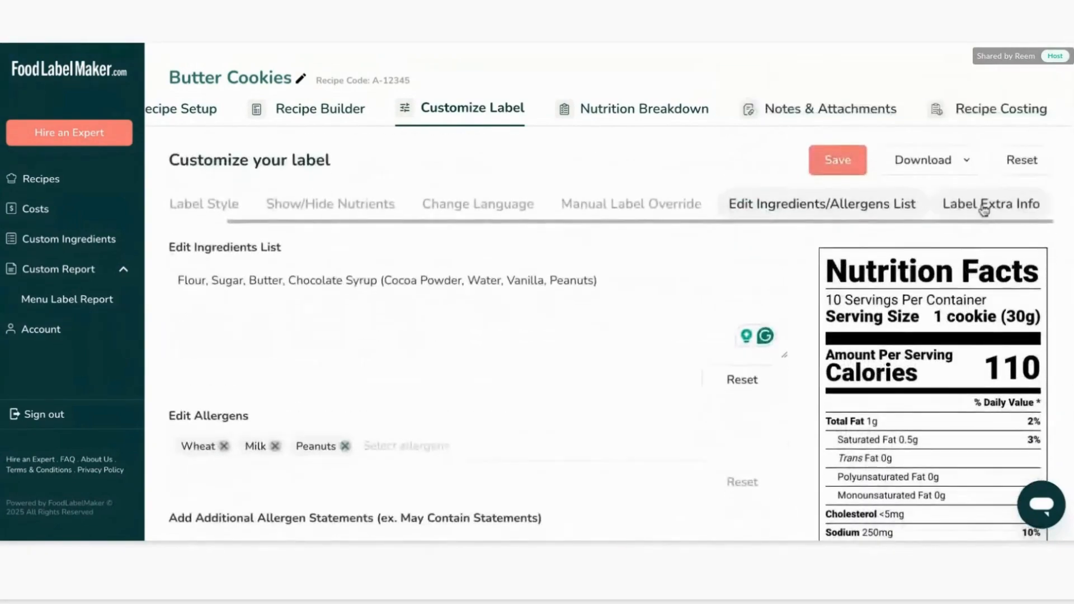
# Enter the business name and address as Food Label Maker on one line and USA with a phone number below.
pyautogui.click(985, 203)
pyautogui.click(407, 297)
pyautogui.write('F')
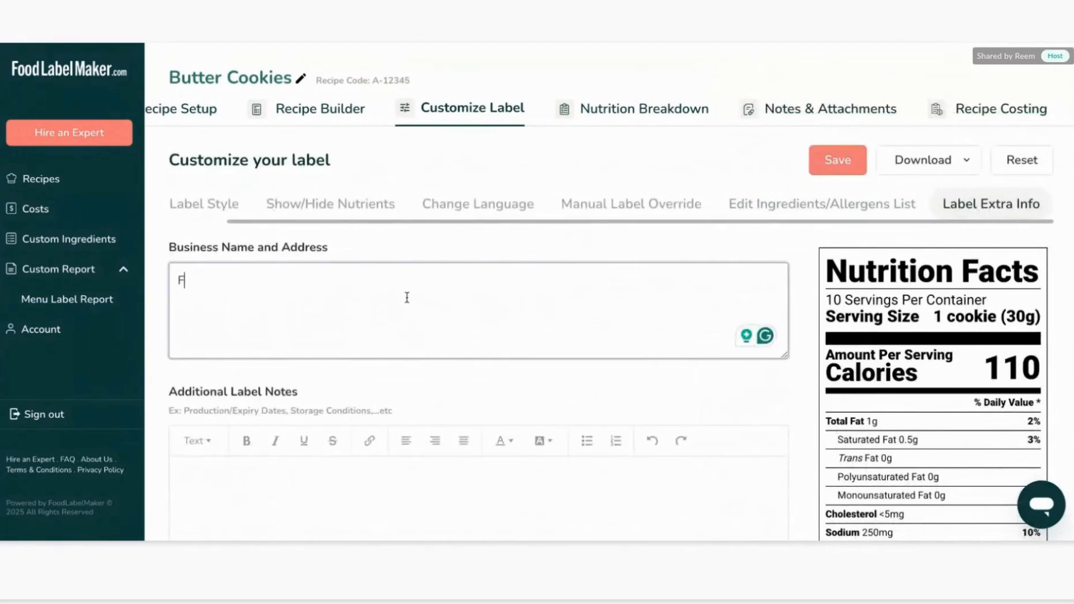
pyautogui.write('ood Label Maker ')
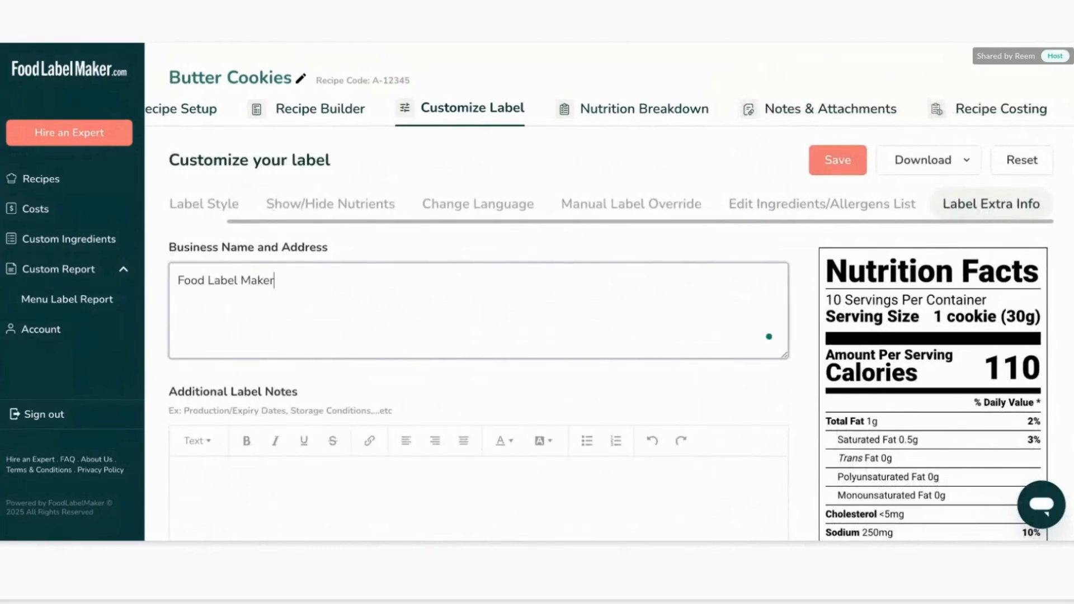
pyautogui.write('U')
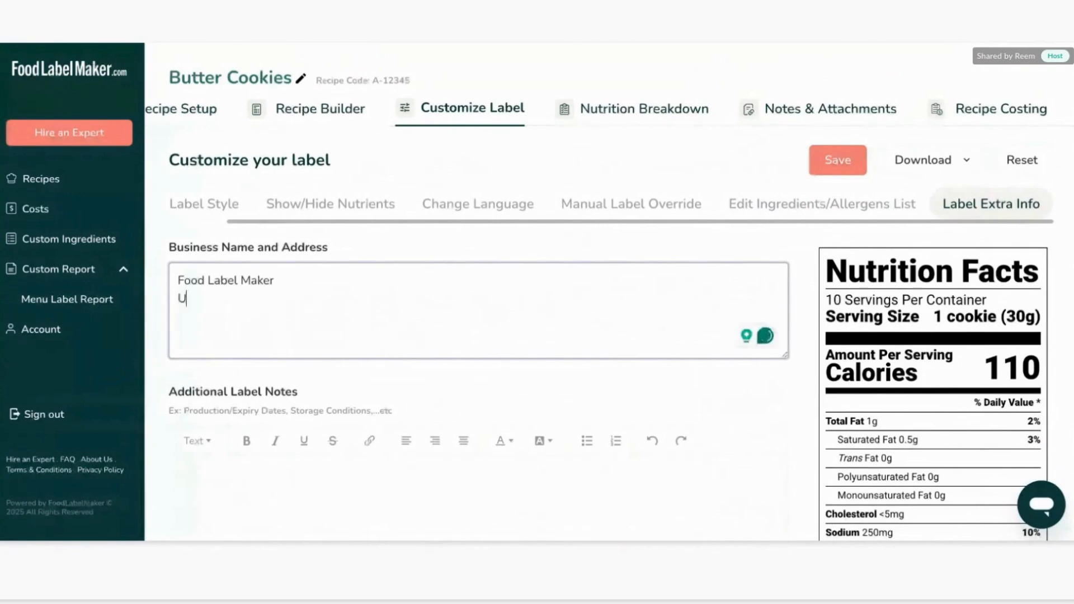
pyautogui.write('SA - ')
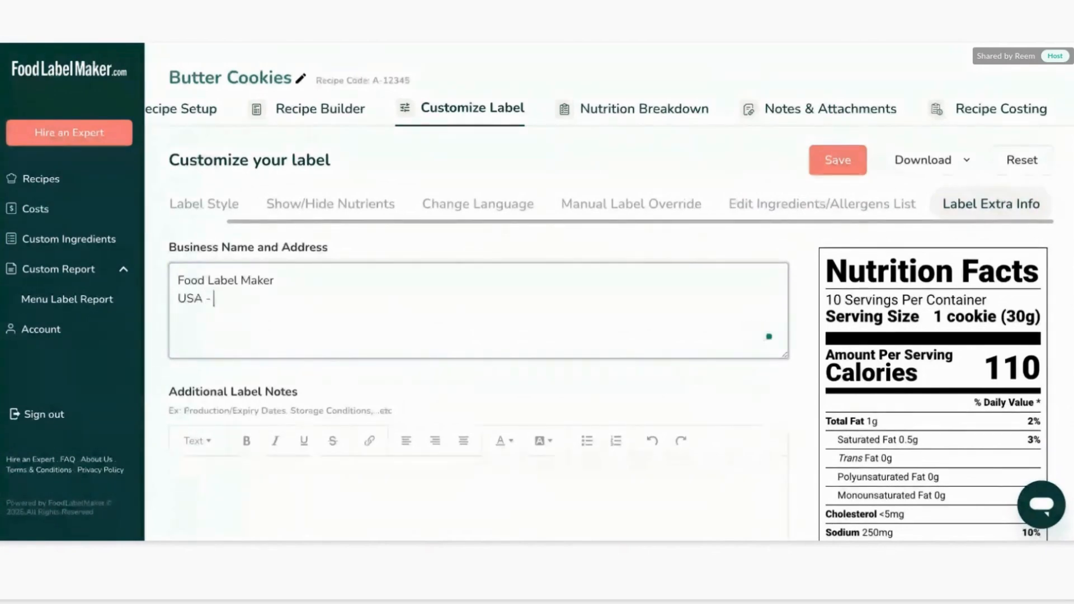
pyautogui.write('+1 ')
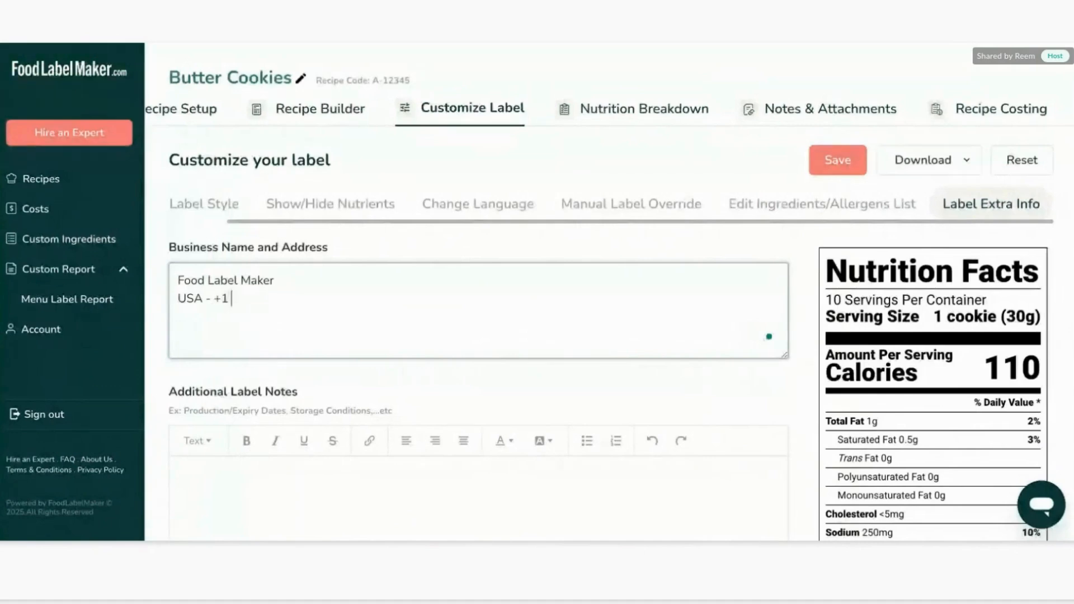
pyautogui.write('XX')
pyautogui.scroll(-2, 417, 383)
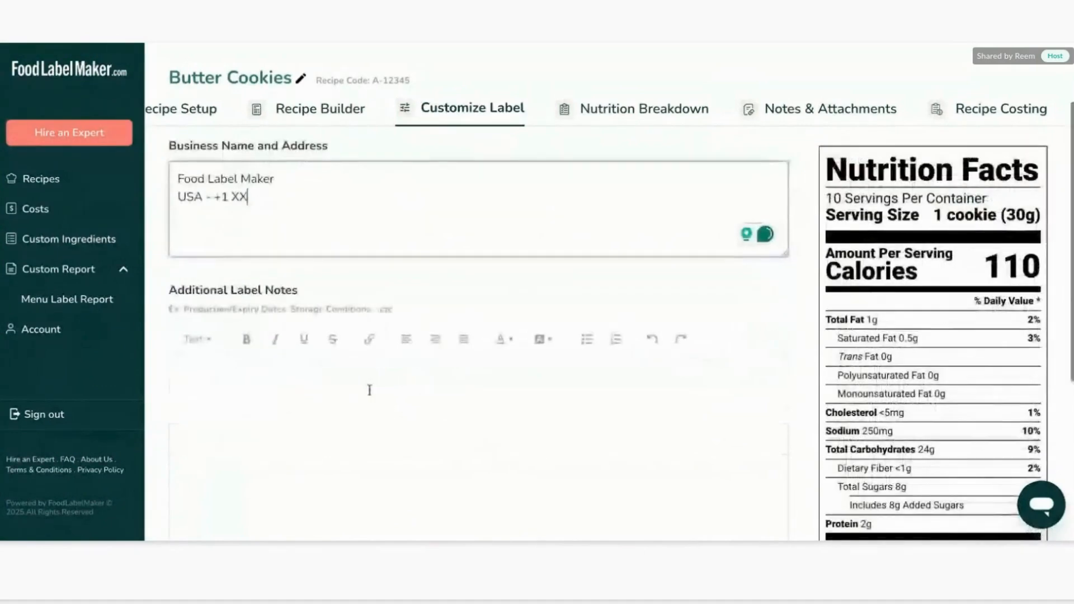
# Add the label notes "Best before 2025" and "Stored in a dry place ..." on separate lines and save the label.
pyautogui.click(365, 389)
pyautogui.write('Best')
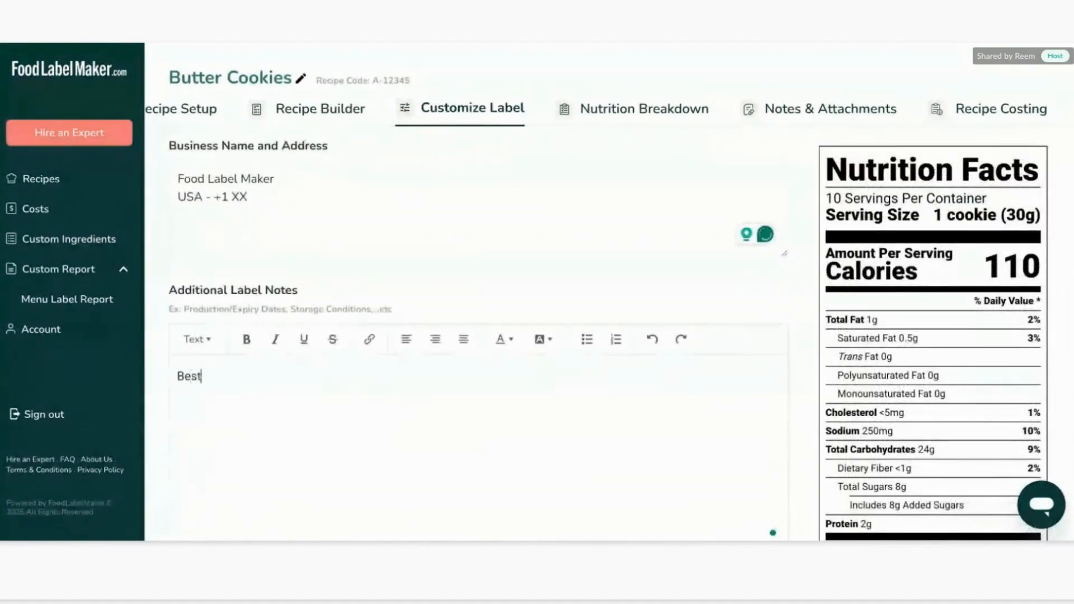
pyautogui.write(' before ')
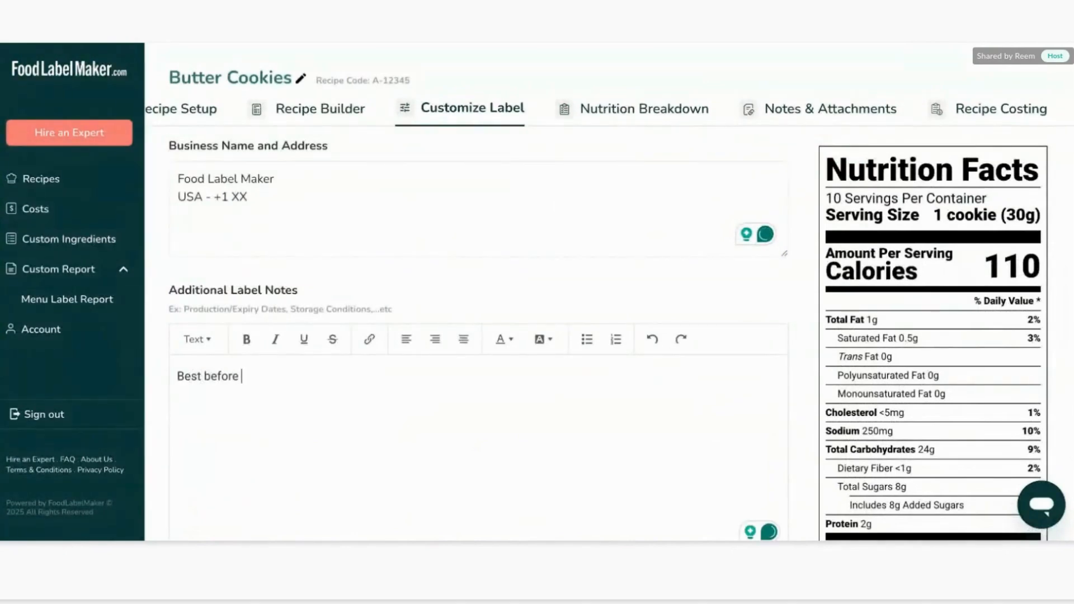
pyautogui.write('2025')
pyautogui.press('Return')
pyautogui.write('Sto')
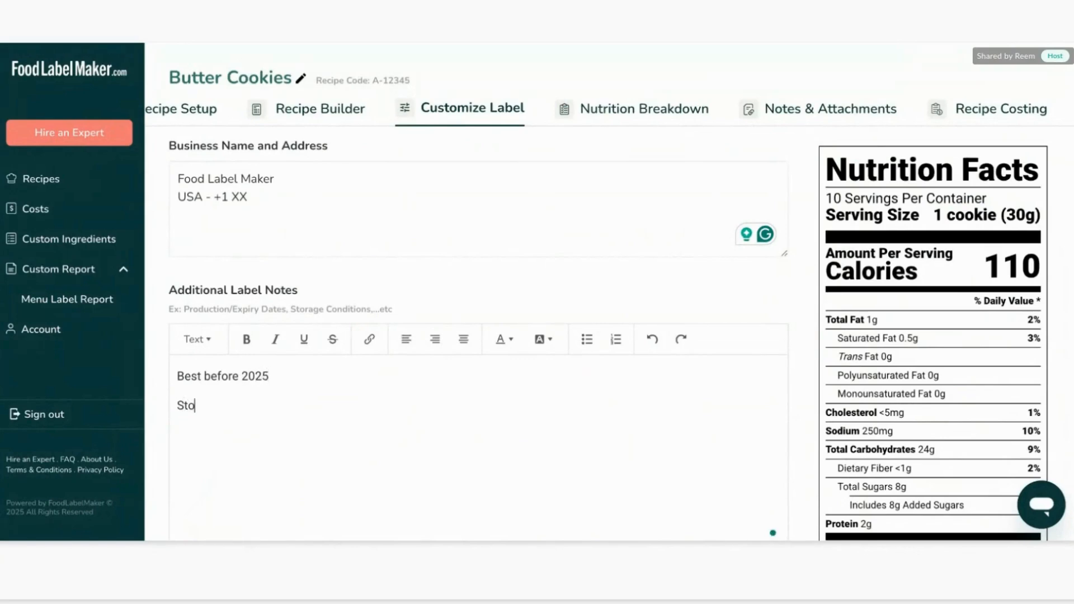
pyautogui.write('red')
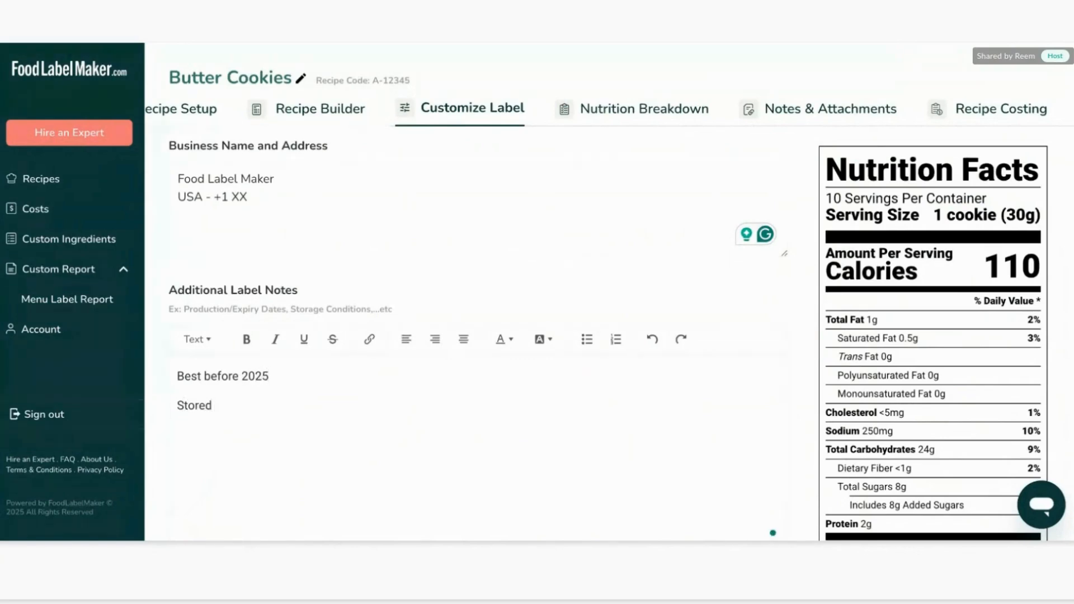
pyautogui.write(' in.a')
pyautogui.write('a dr')
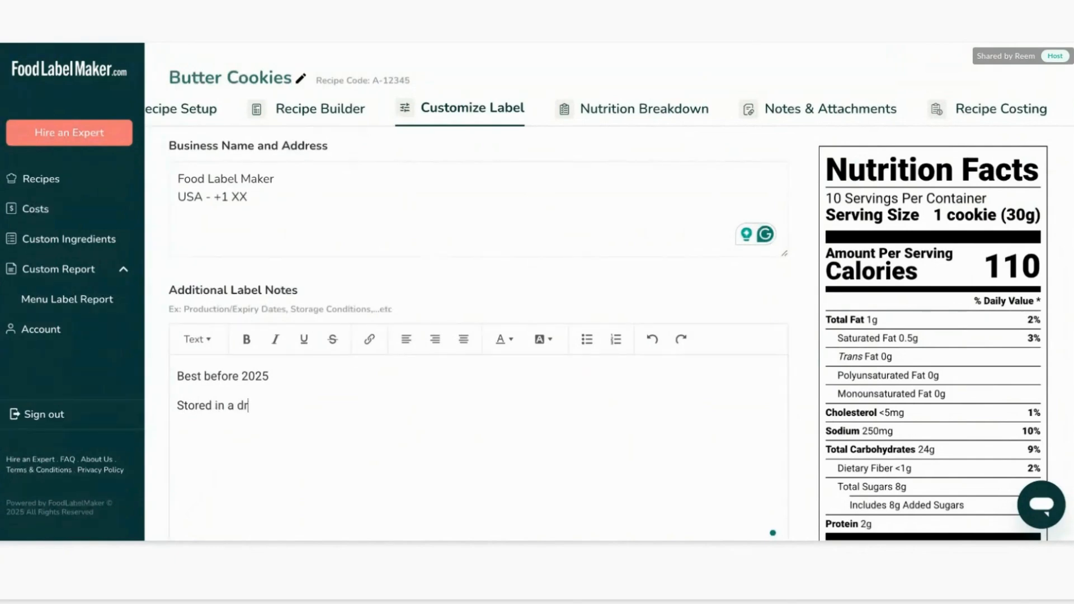
pyautogui.write('y place ...')
pyautogui.scroll(-5, 496, 383)
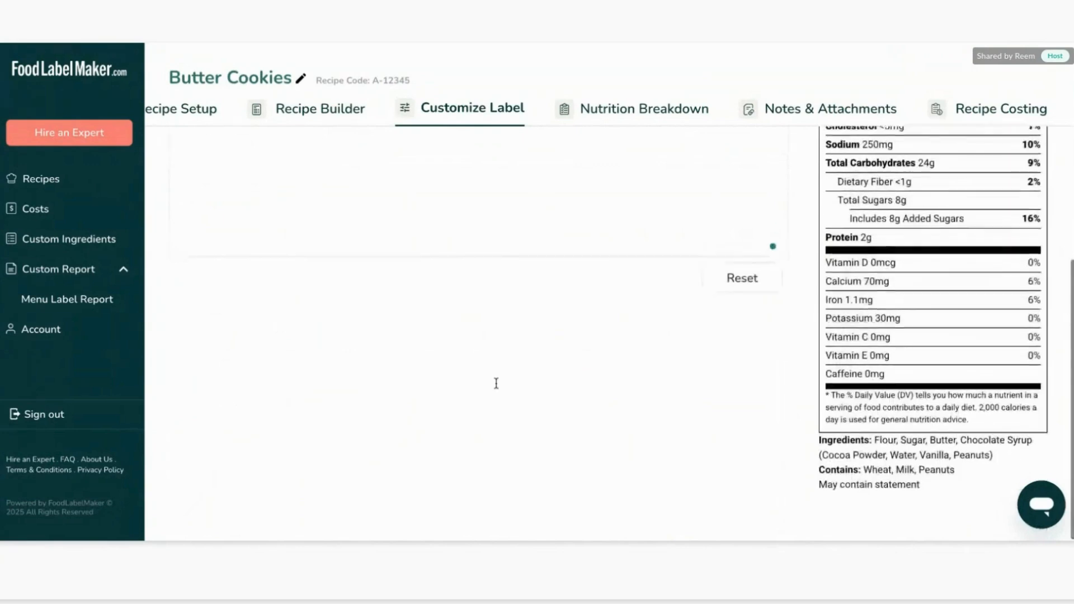
pyautogui.scroll(5, 638, 364)
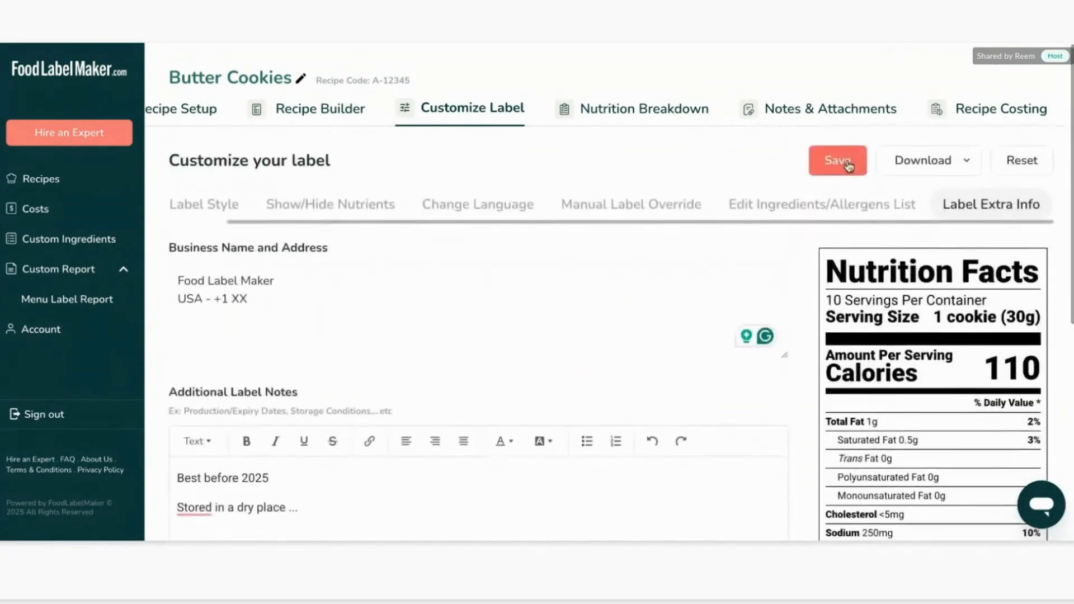
pyautogui.click(842, 161)
# Review the label preview to check the added ingredients, allergen statement and extra info.
pyautogui.scroll(-5, 895, 391)
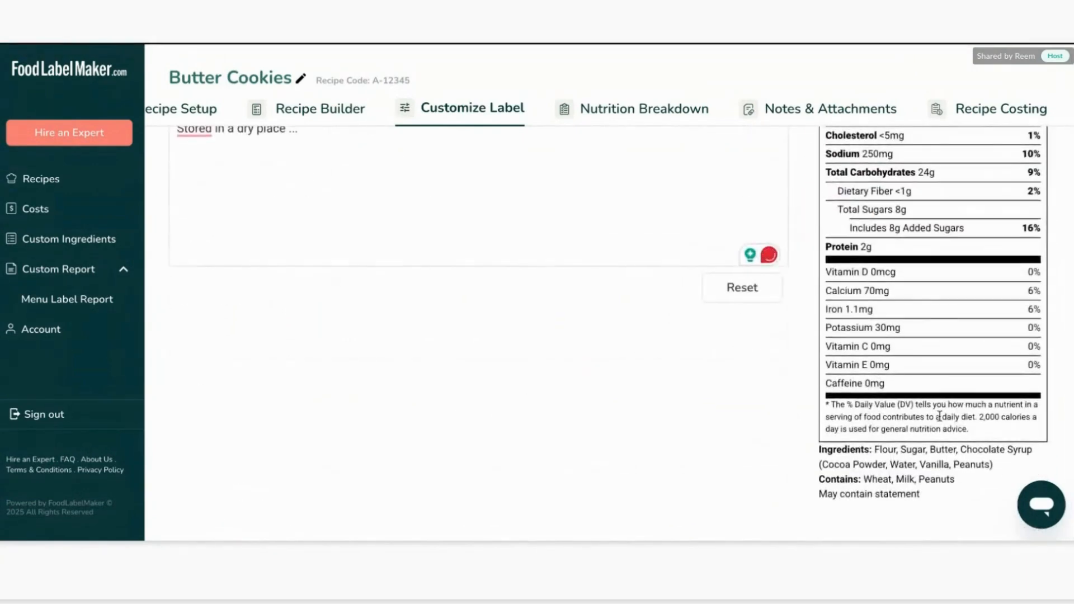
pyautogui.scroll(-2, 940, 416)
pyautogui.moveTo(938, 488); pyautogui.dragTo(899, 425)
pyautogui.scroll(7, 941, 391)
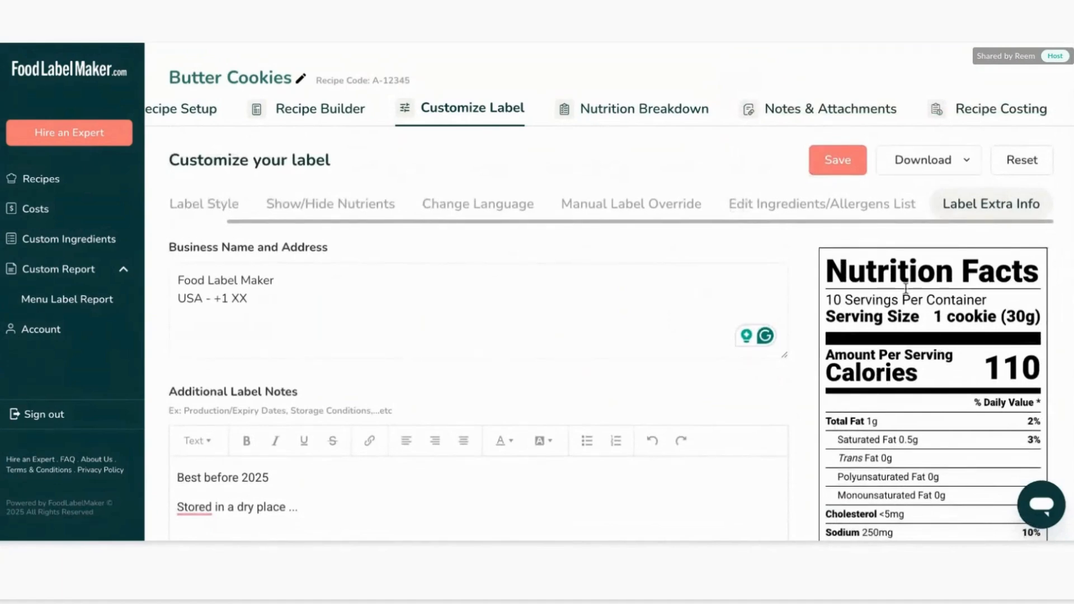
pyautogui.scroll(-1, 862, 386)
pyautogui.scroll(-5, 862, 386)
pyautogui.scroll(5, 897, 298)
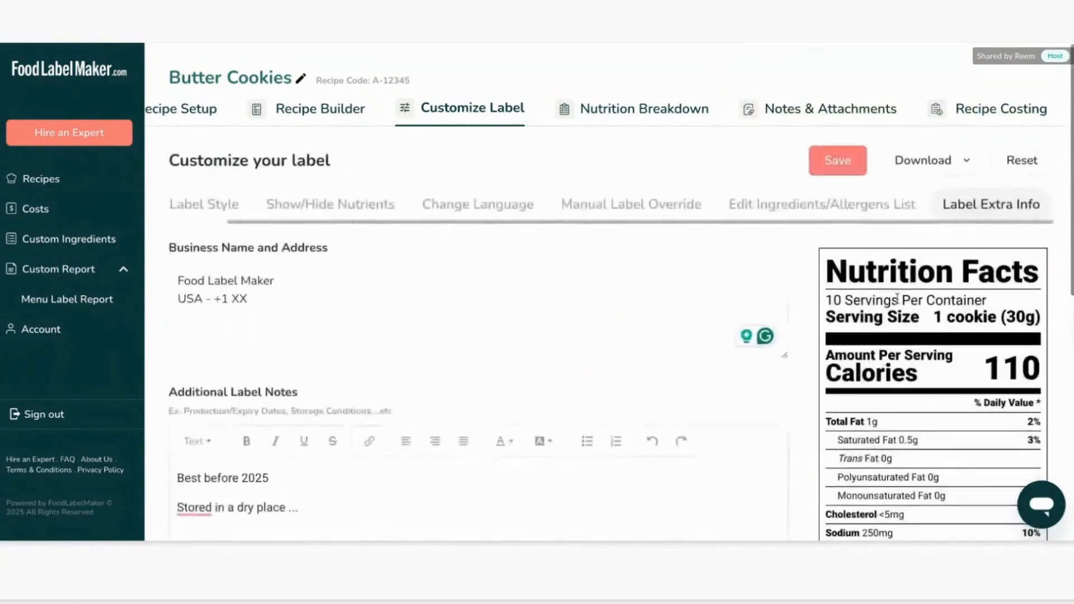
# Open the label download options, tick Recipe Tags and Recipe Card QR Code, and view the file formats.
pyautogui.click(964, 163)
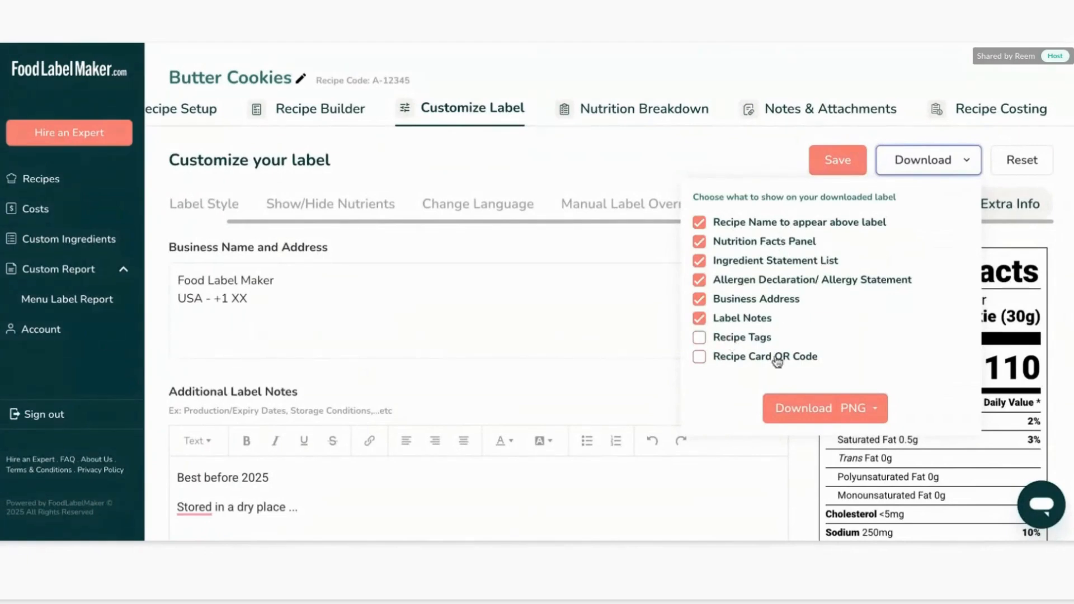
pyautogui.click(737, 337)
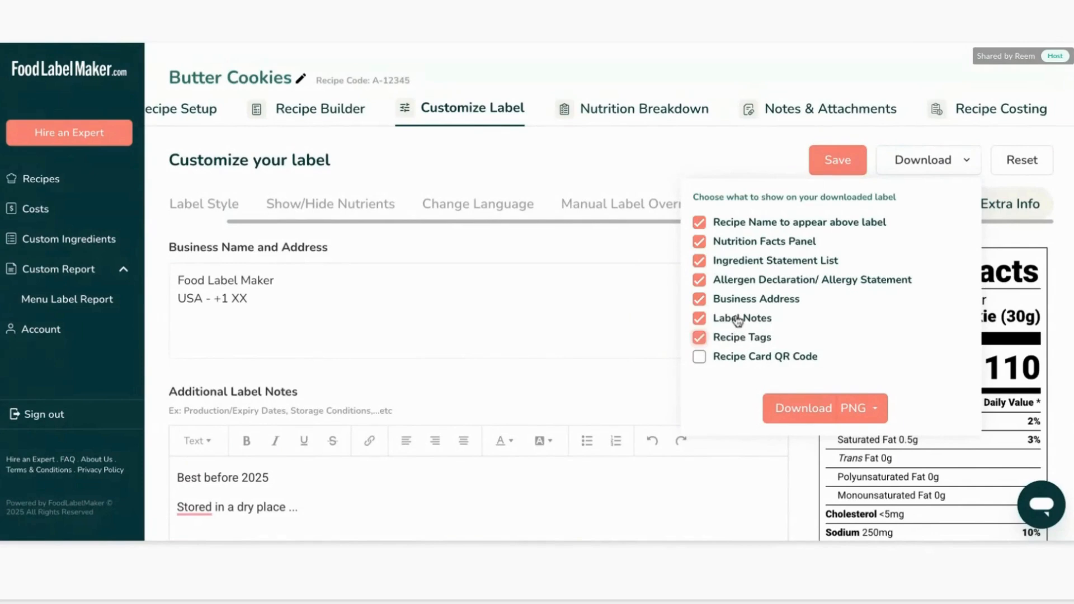
pyautogui.click(732, 358)
pyautogui.click(856, 413)
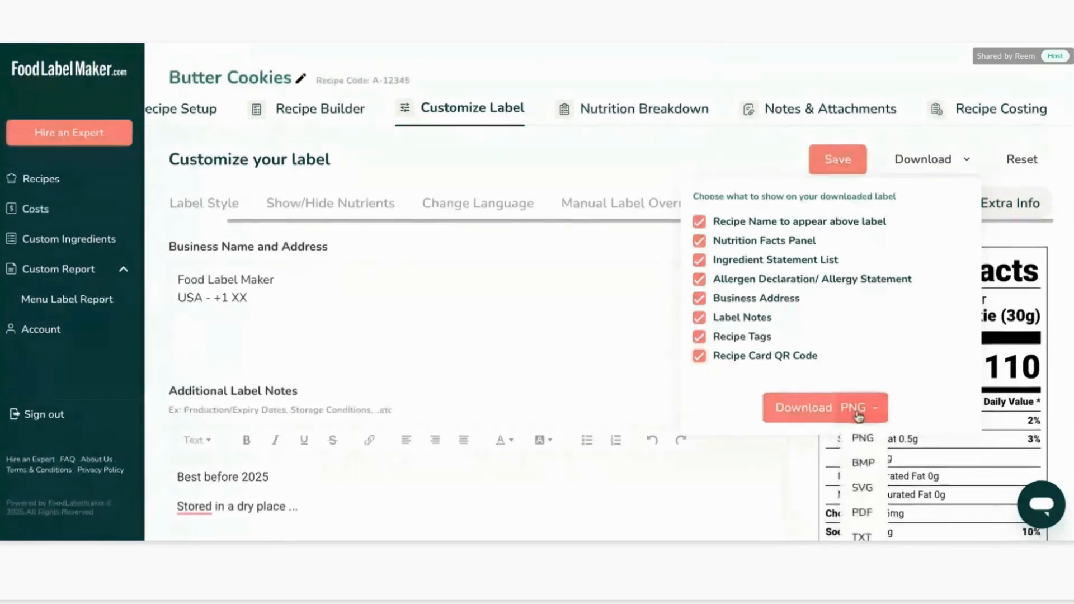
pyautogui.scroll(-3, 858, 417)
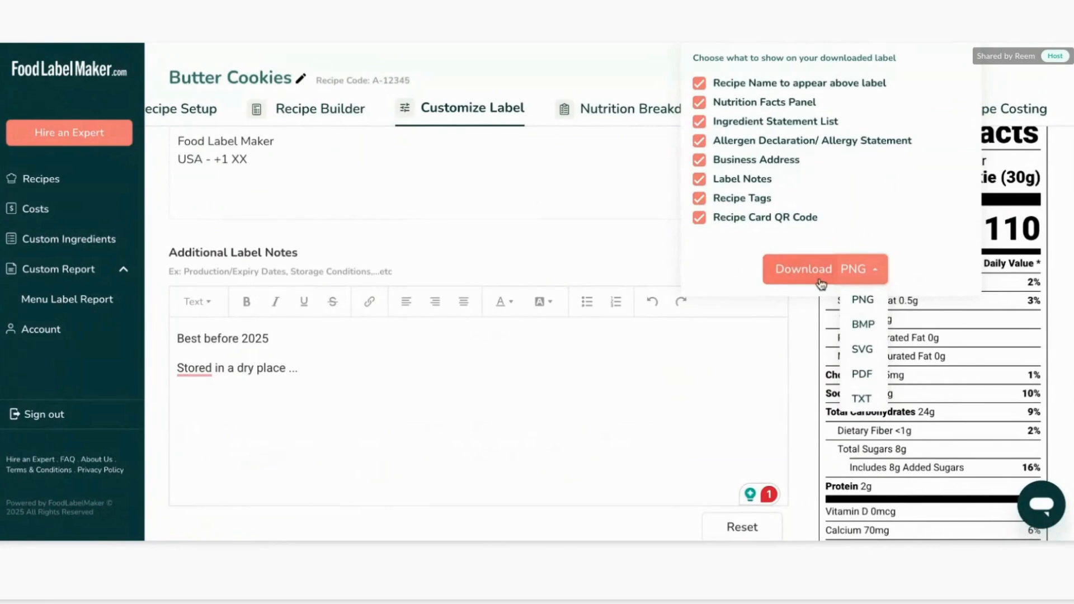
pyautogui.click(984, 347)
# Switch to the Nutrition Breakdown section, saving the pending label changes before leaving.
pyautogui.scroll(3, 985, 347)
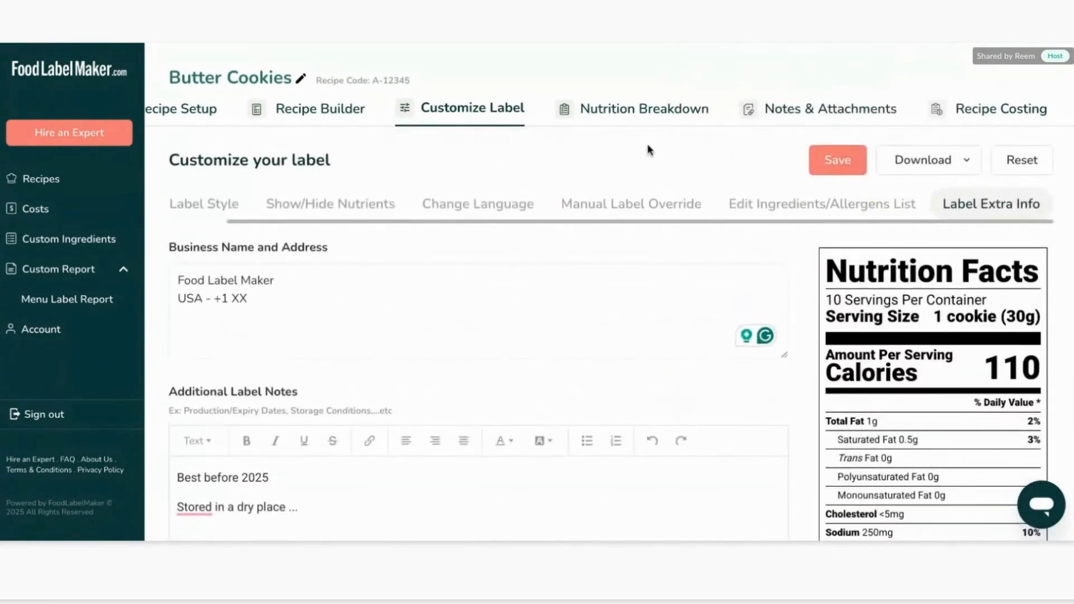
pyautogui.click(640, 112)
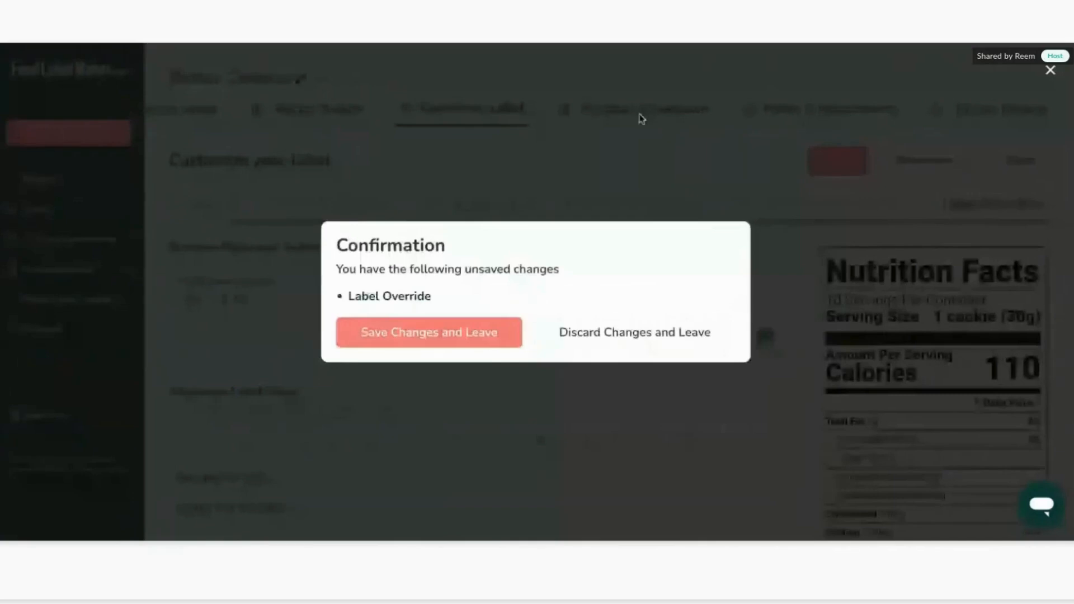
pyautogui.click(453, 335)
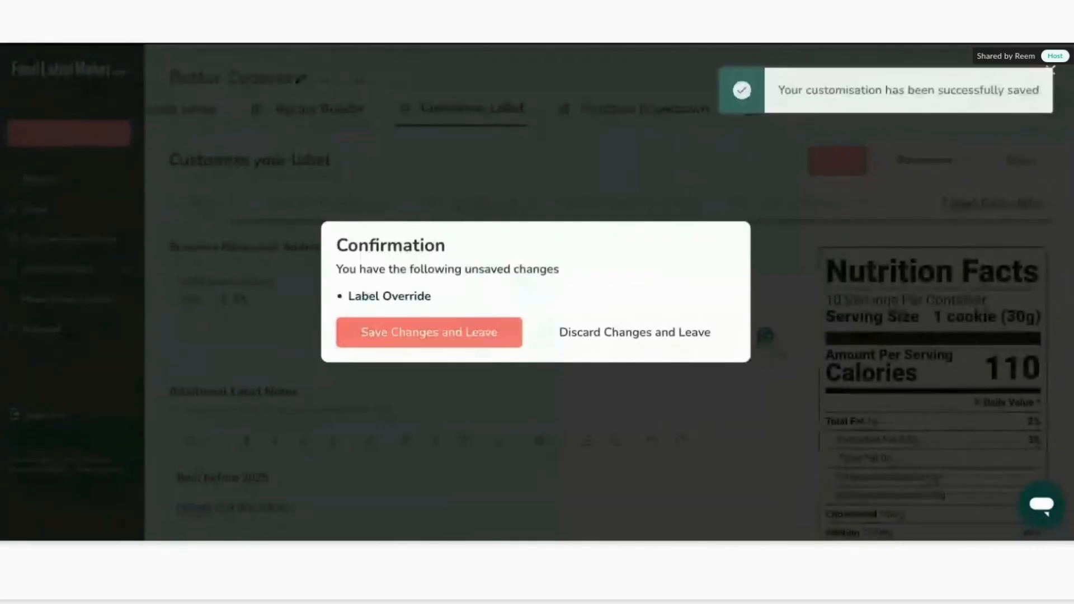
pyautogui.click(646, 343)
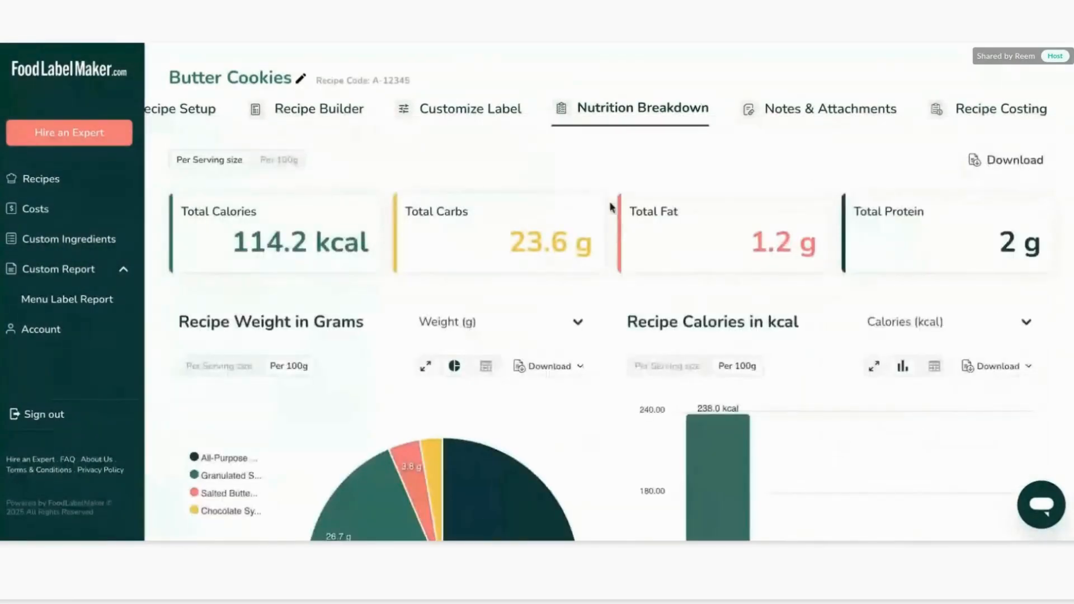
# Review the nutrition totals and charts, toggling the totals between per 100g and per serving size.
pyautogui.scroll(-1, 613, 207)
pyautogui.scroll(-3, 613, 207)
pyautogui.scroll(4, 614, 209)
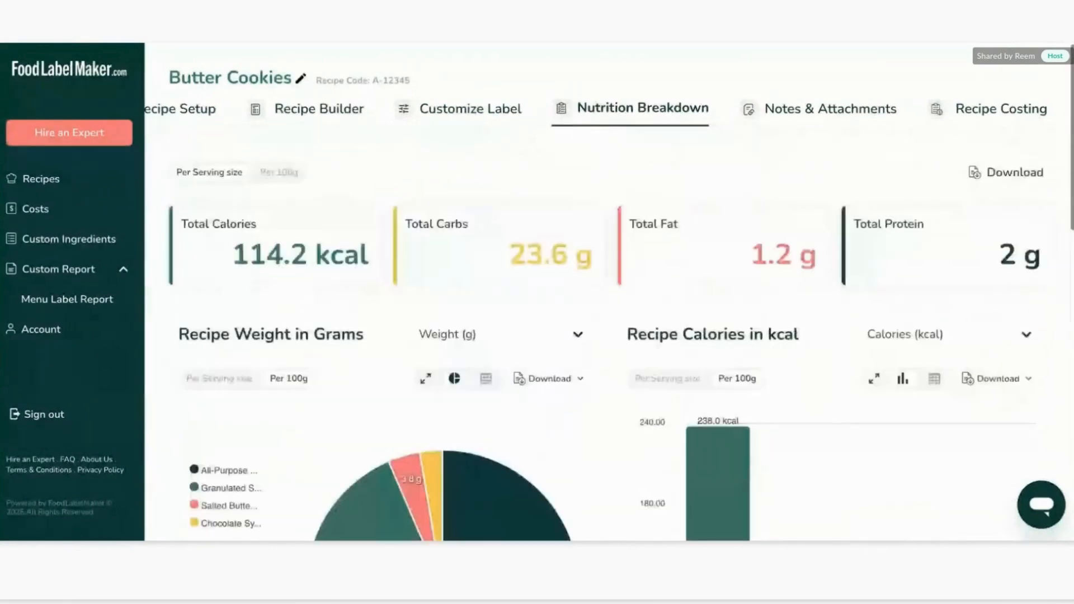
pyautogui.scroll(-1, 611, 162)
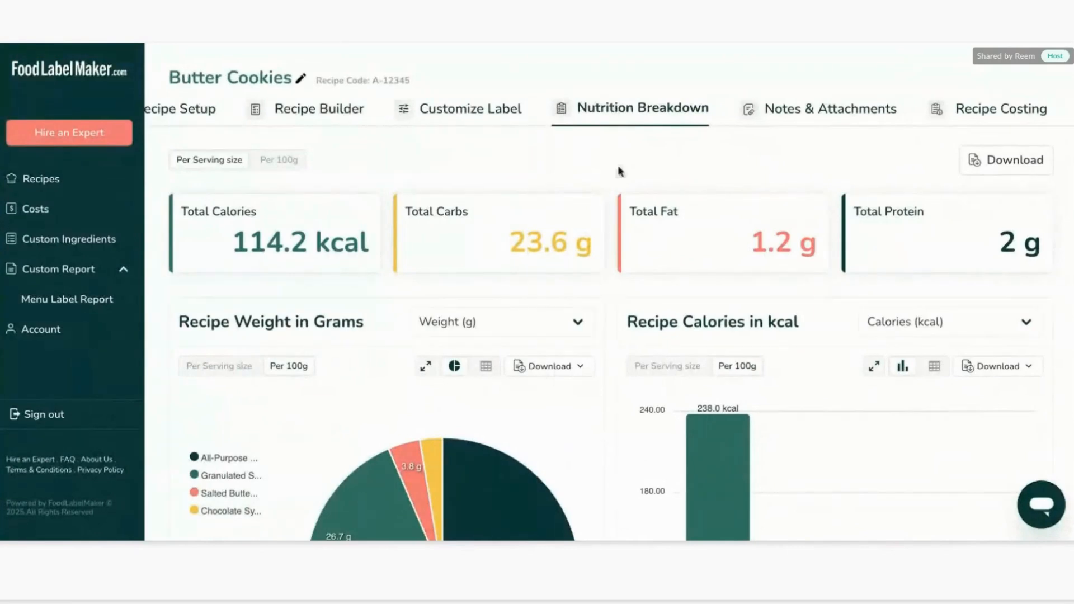
pyautogui.click(263, 167)
pyautogui.click(230, 162)
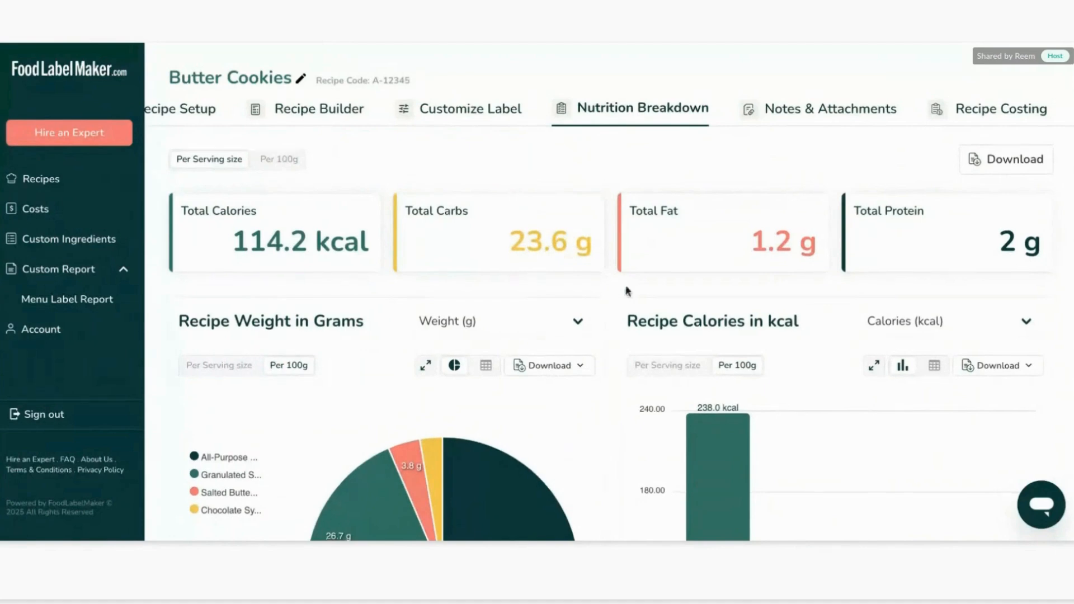
pyautogui.scroll(-3, 604, 196)
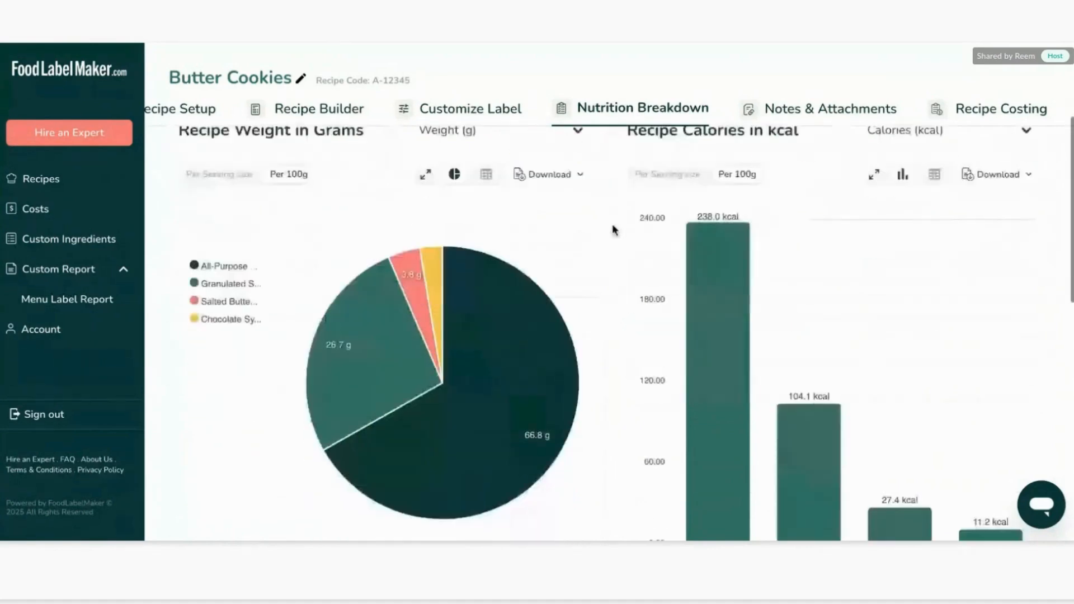
pyautogui.scroll(1, 611, 223)
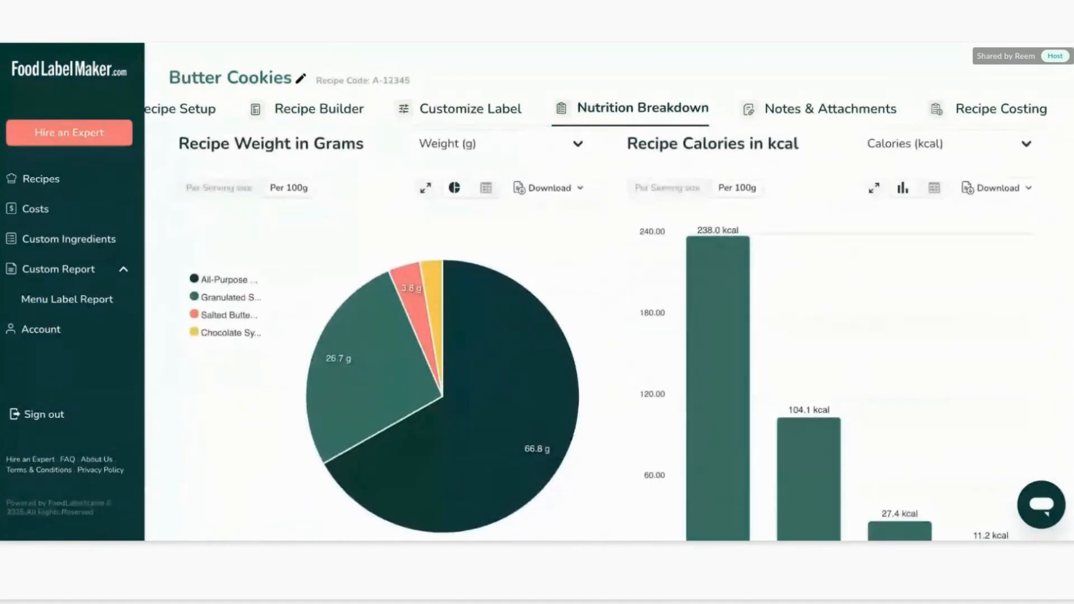
pyautogui.scroll(1, 609, 322)
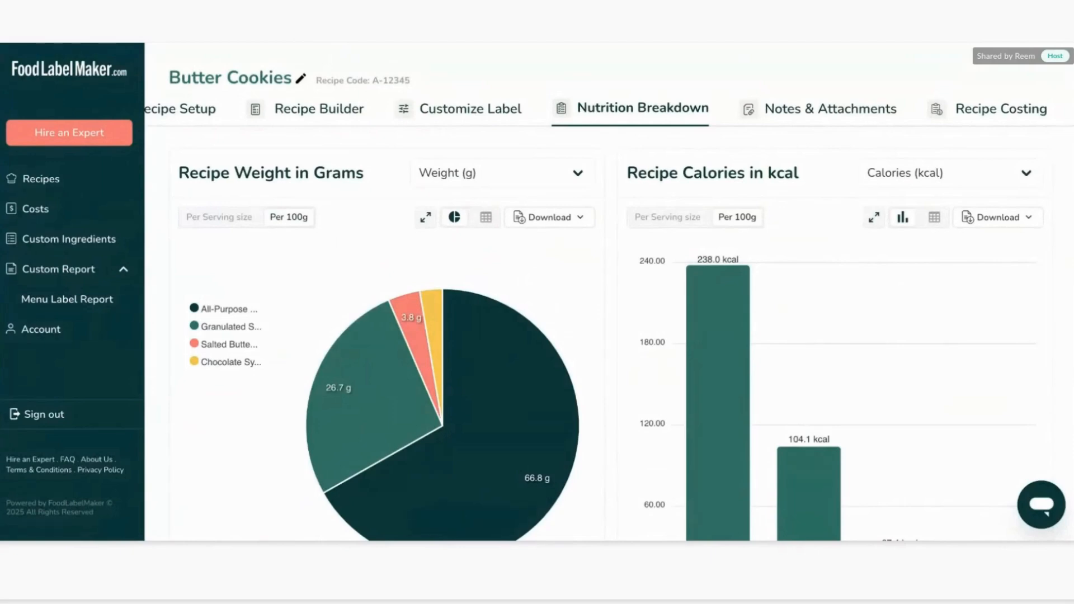
# Set the recipe weight pie chart to per serving size and switch it to a different nutrient.
pyautogui.click(247, 218)
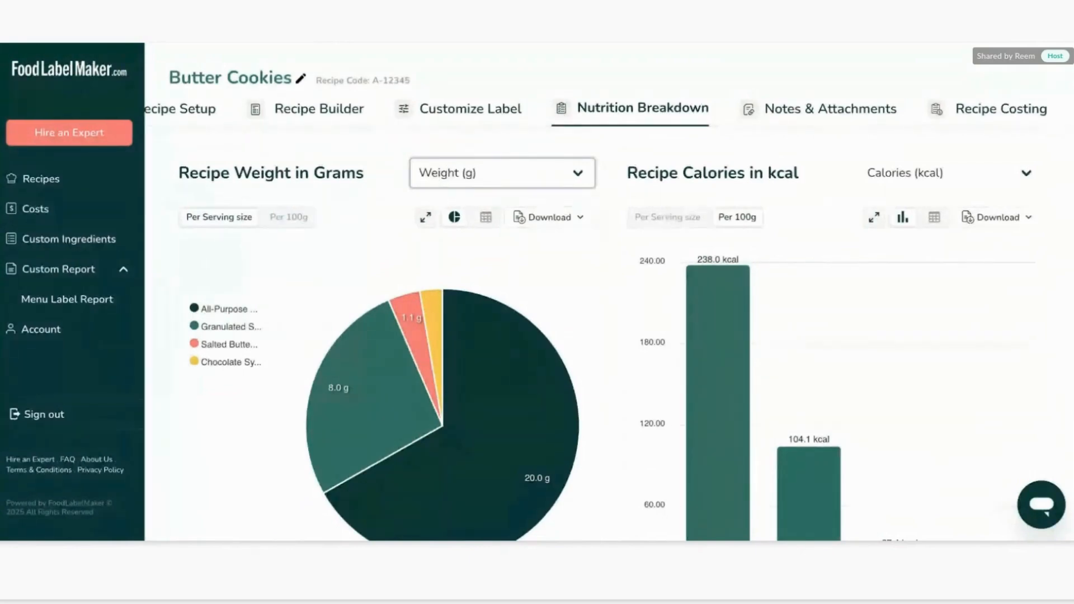
pyautogui.click(576, 317)
pyautogui.scroll(-1, 385, 415)
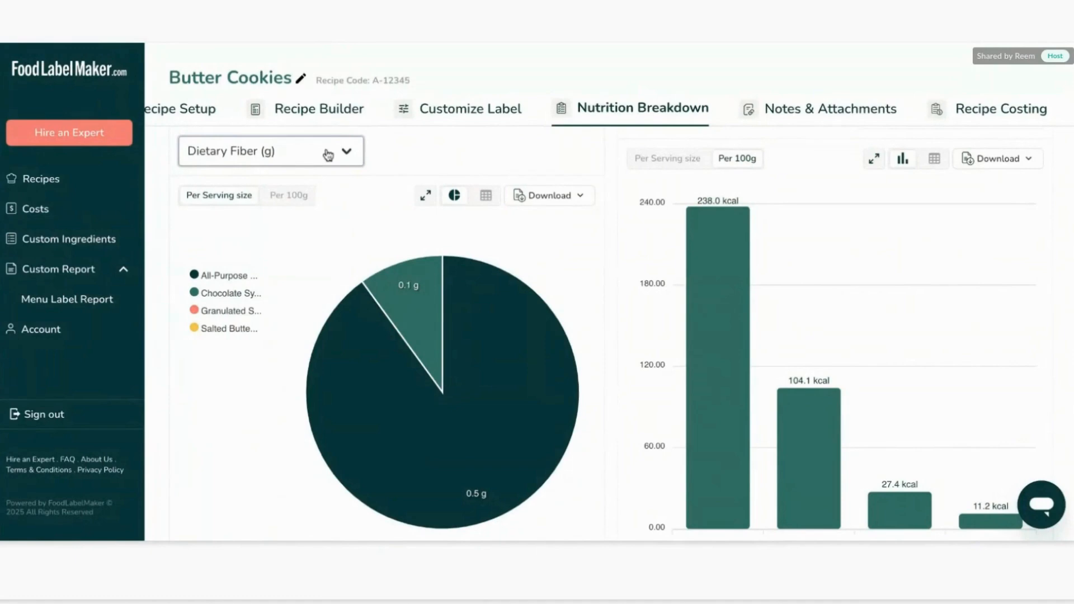
pyautogui.click(331, 286)
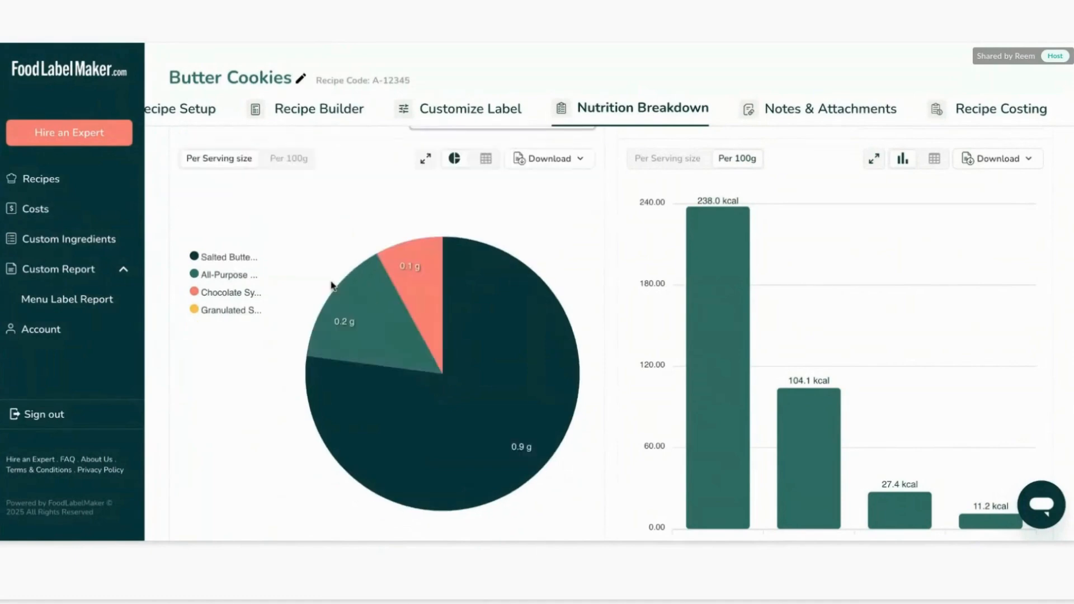
pyautogui.moveTo(493, 306)
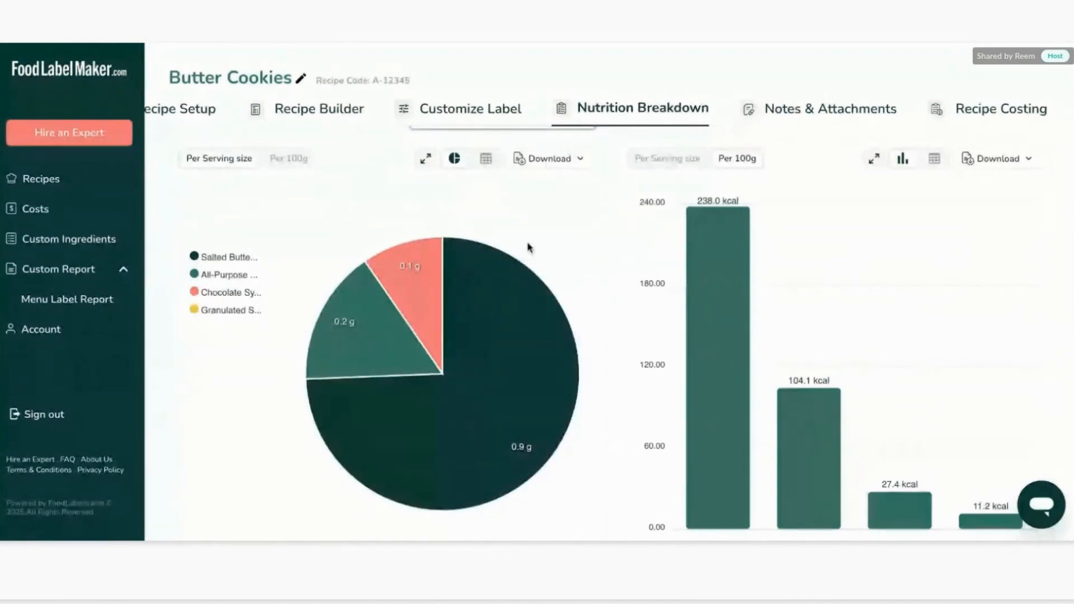
# Display the ingredient pie chart's data as a table instead.
pyautogui.click(485, 161)
pyautogui.click(454, 161)
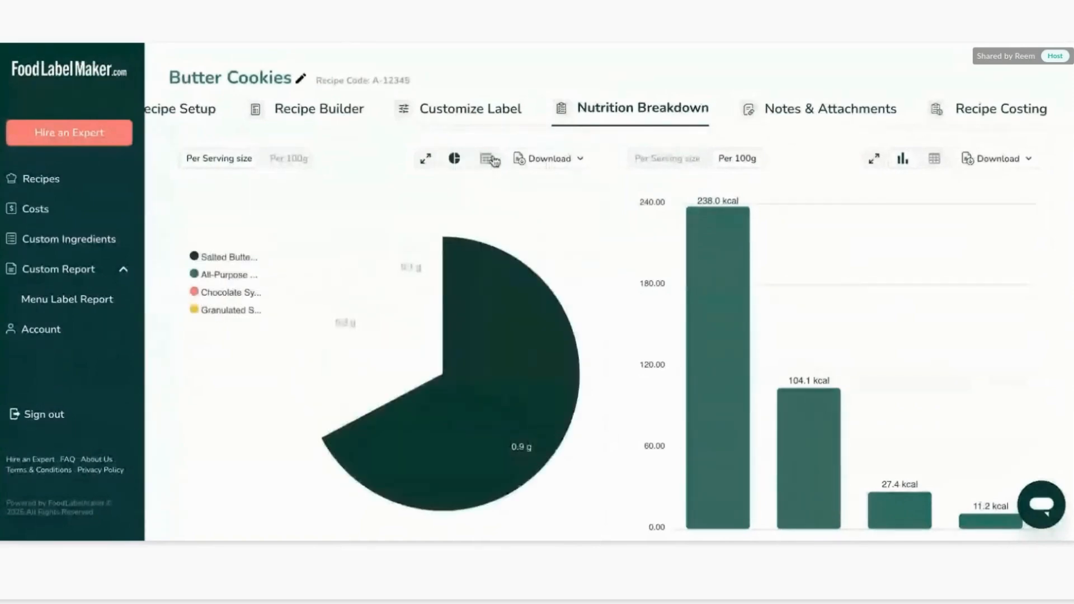
pyautogui.click(485, 158)
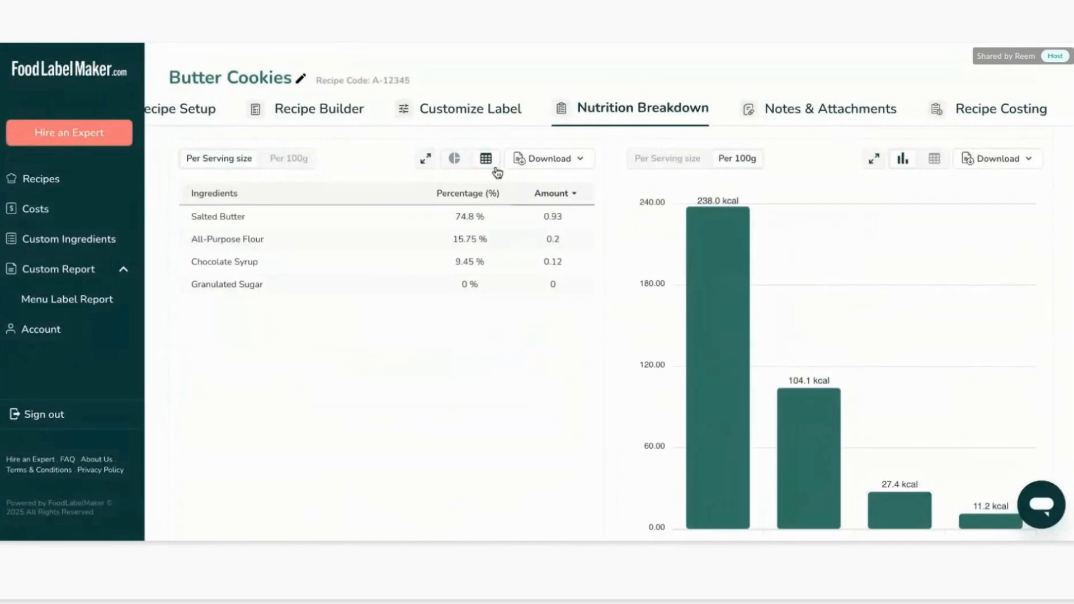
# Expand the Ingredient Nutrient Breakdown table and show all nutrients in it.
pyautogui.scroll(2, 568, 158)
pyautogui.scroll(-5, 567, 159)
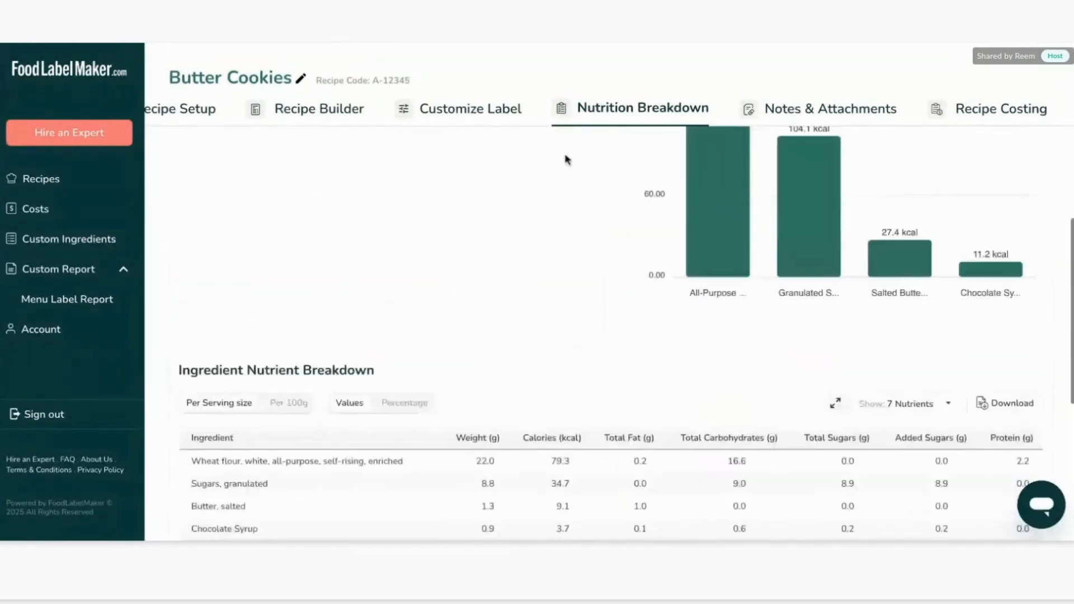
pyautogui.scroll(-3, 560, 246)
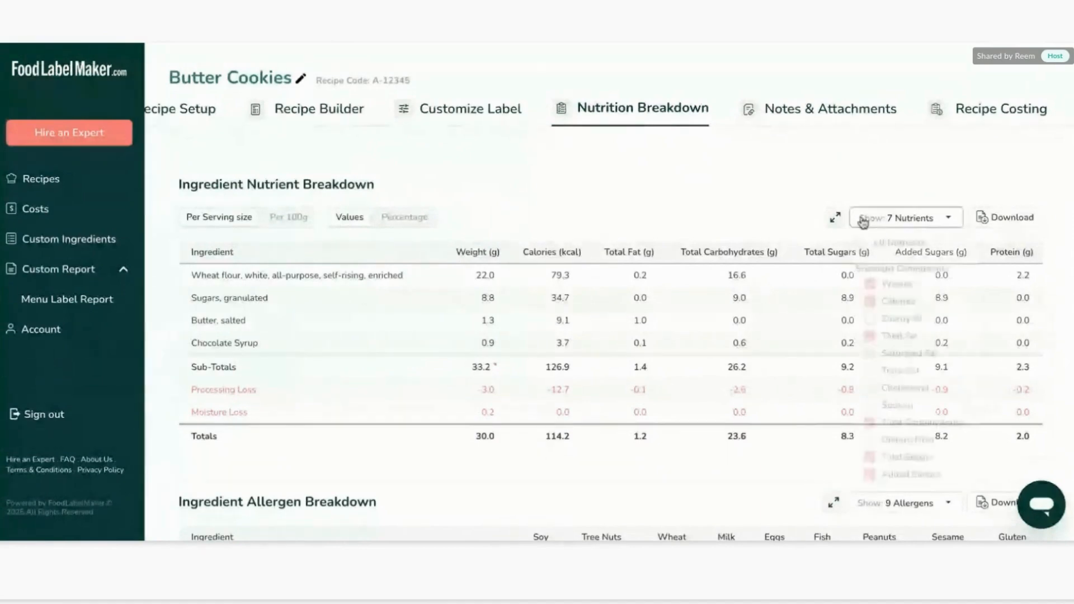
pyautogui.click(835, 218)
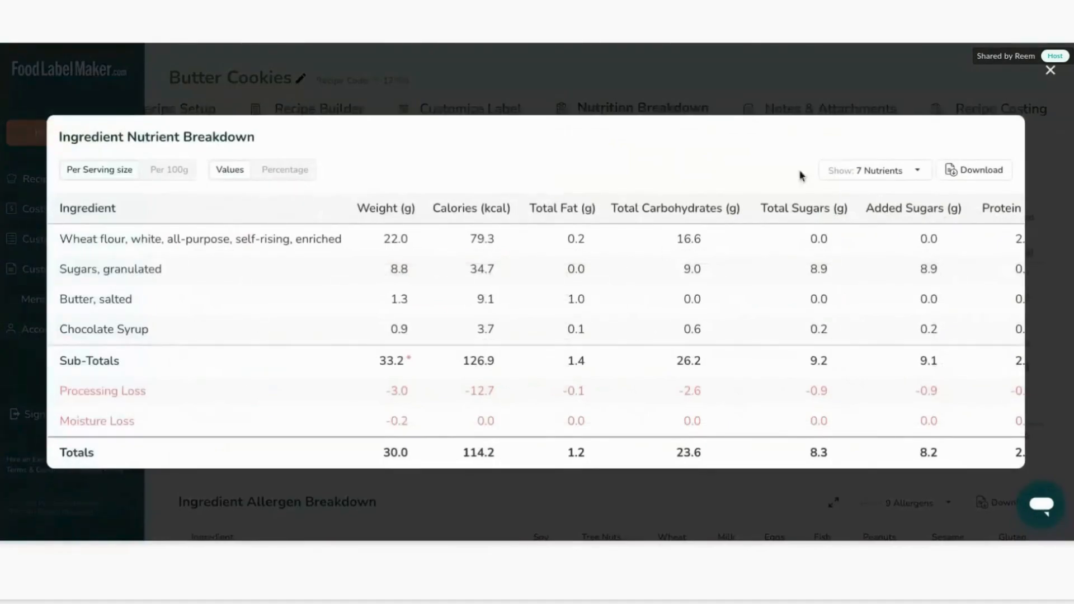
pyautogui.click(862, 165)
pyautogui.click(830, 197)
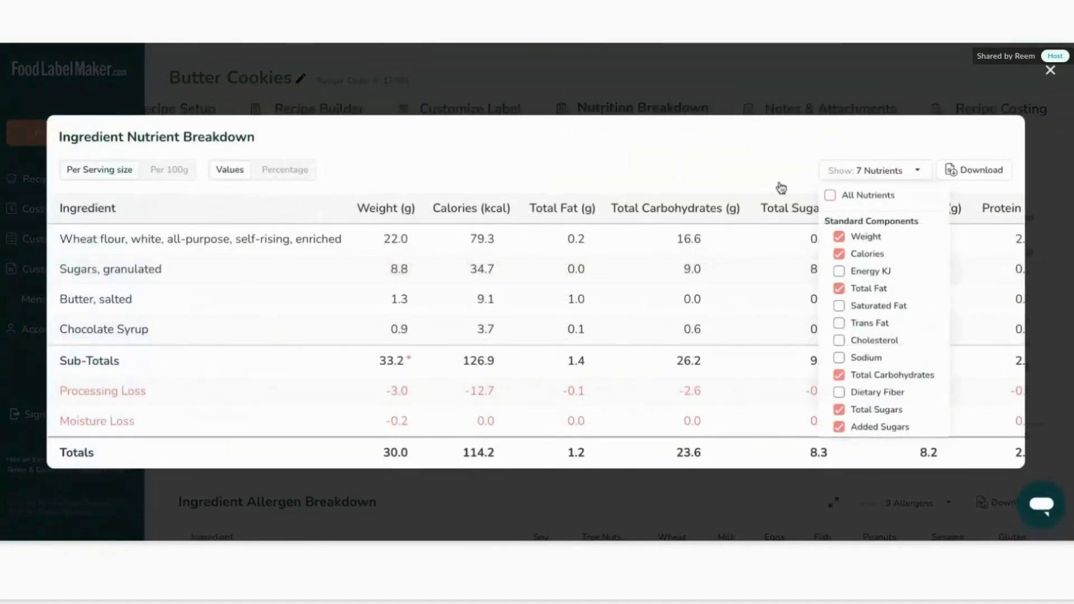
pyautogui.hscroll(10, 603, 288)
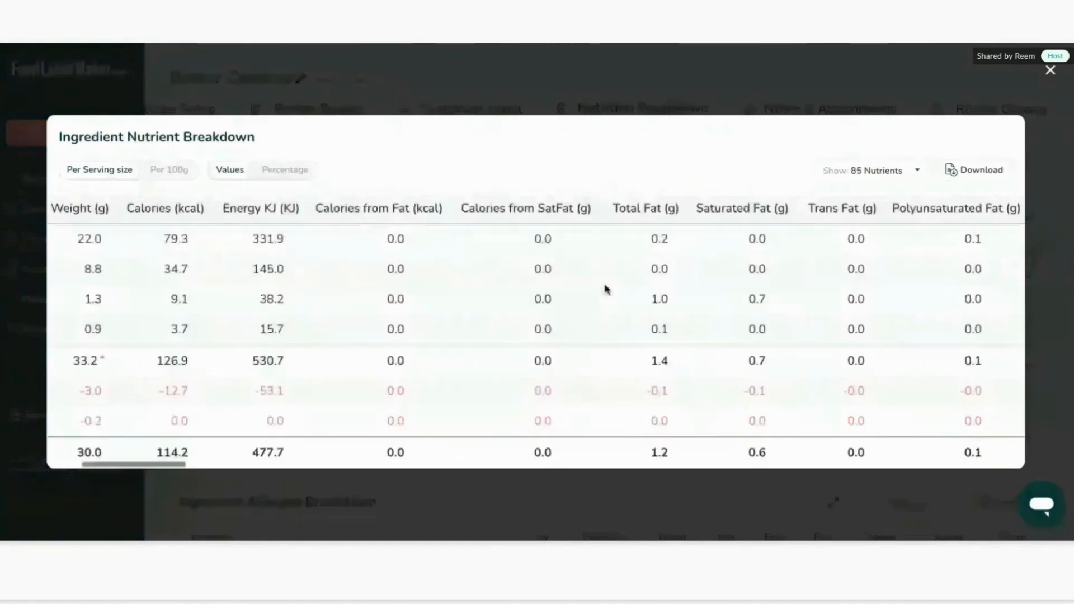
# Close the expanded nutrient table and review the Ingredient Nutrient Breakdown on the Nutrition Breakdown tab.
pyautogui.hscroll(-10, 271, 232)
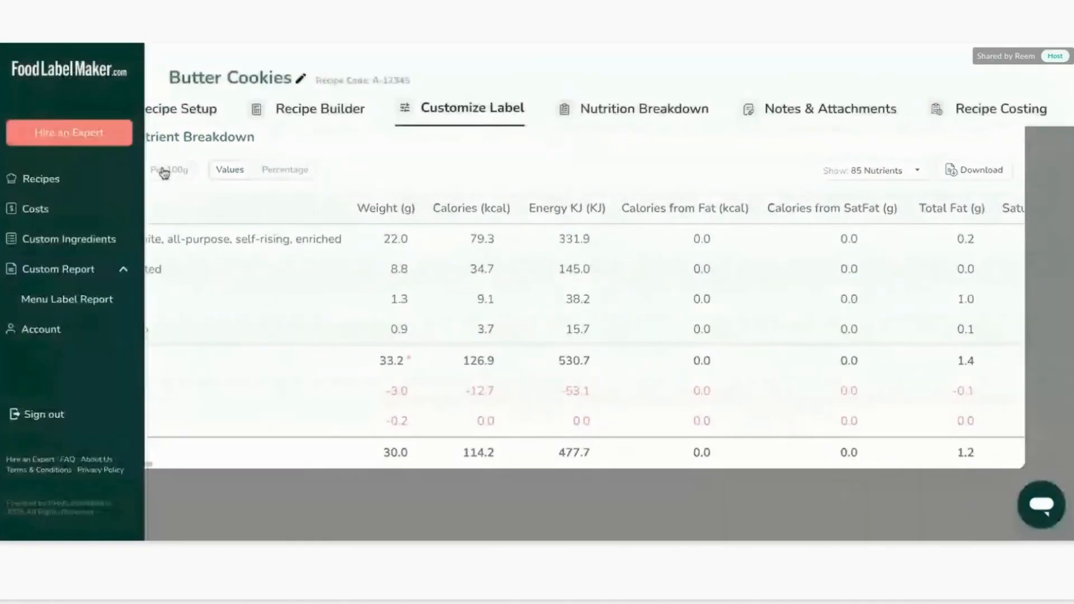
pyautogui.click(657, 120)
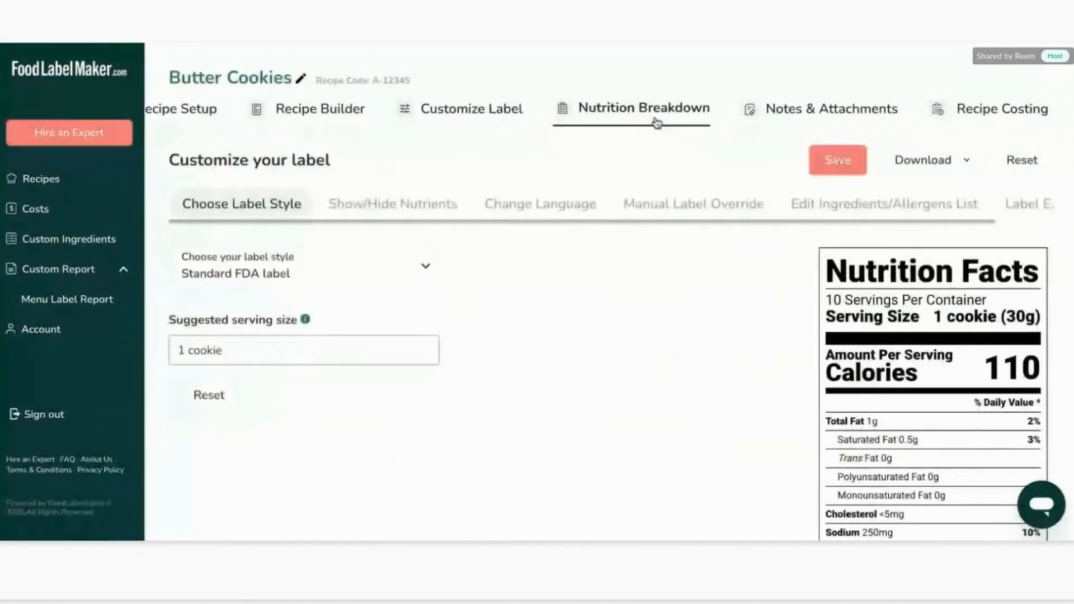
pyautogui.scroll(-10, 597, 213)
pyautogui.scroll(1, 616, 254)
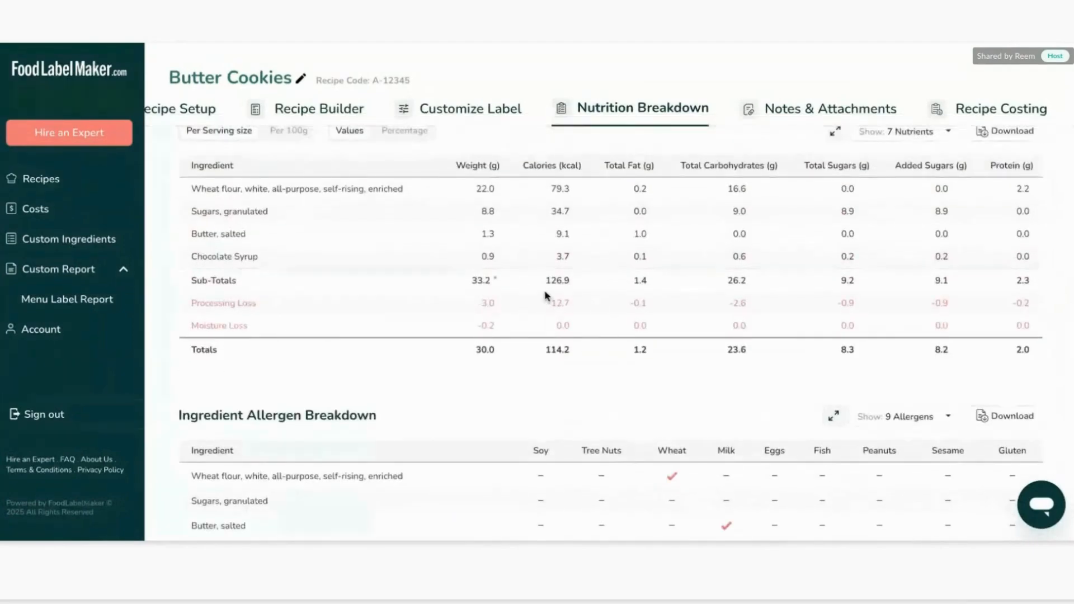
pyautogui.scroll(2, 546, 295)
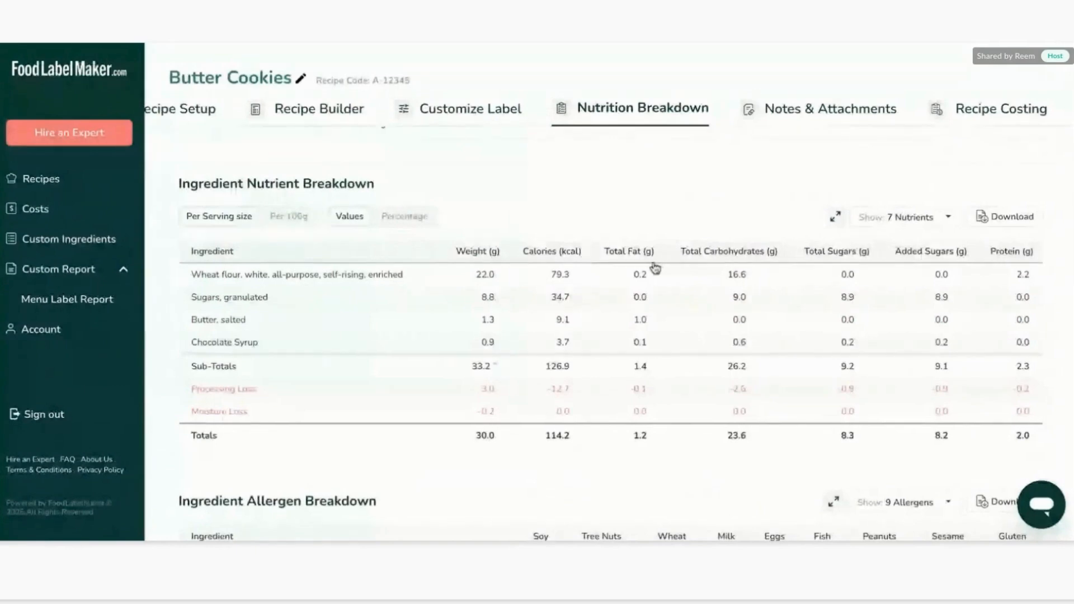
pyautogui.scroll(-4, 843, 244)
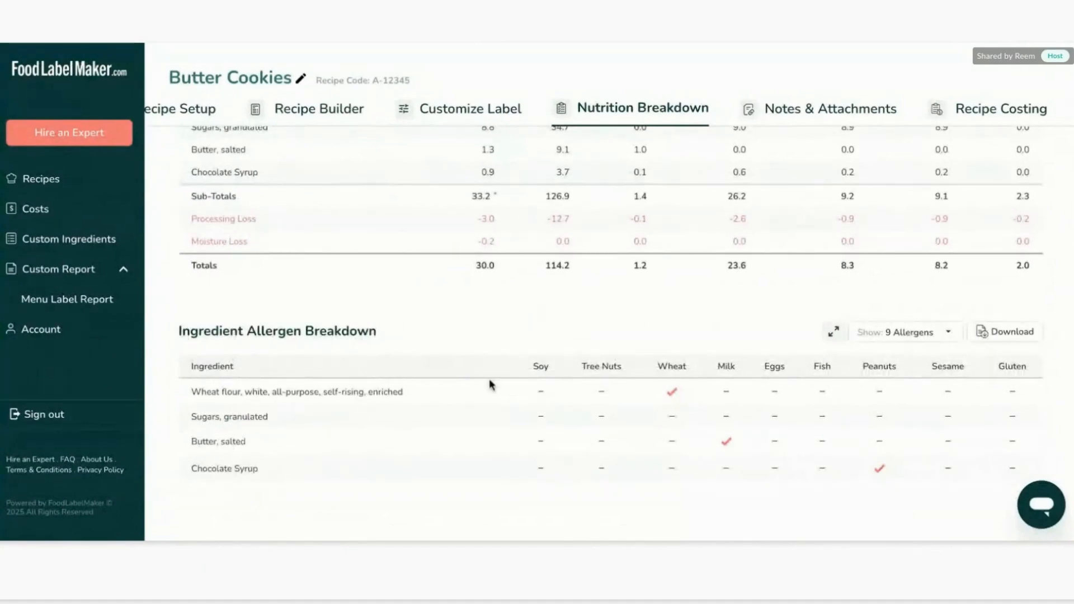
# Expand the Ingredient Allergen Breakdown table to full view and close it again.
pyautogui.click(834, 333)
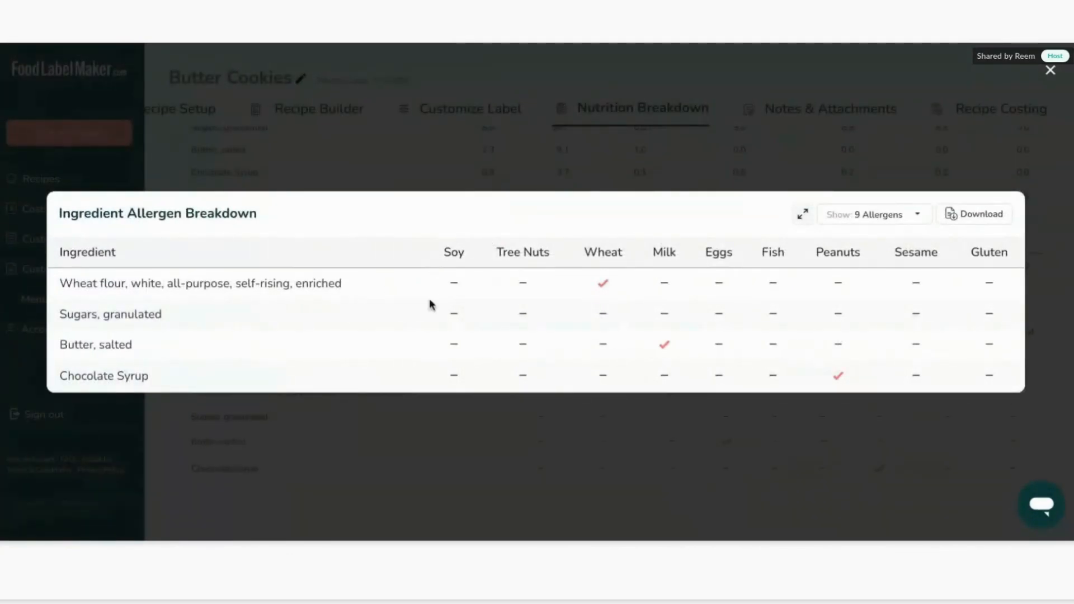
pyautogui.click(487, 436)
pyautogui.scroll(10, 487, 436)
# Open the Notes & Attachments tab and look over the recipe notes editor and attachments area.
pyautogui.click(822, 108)
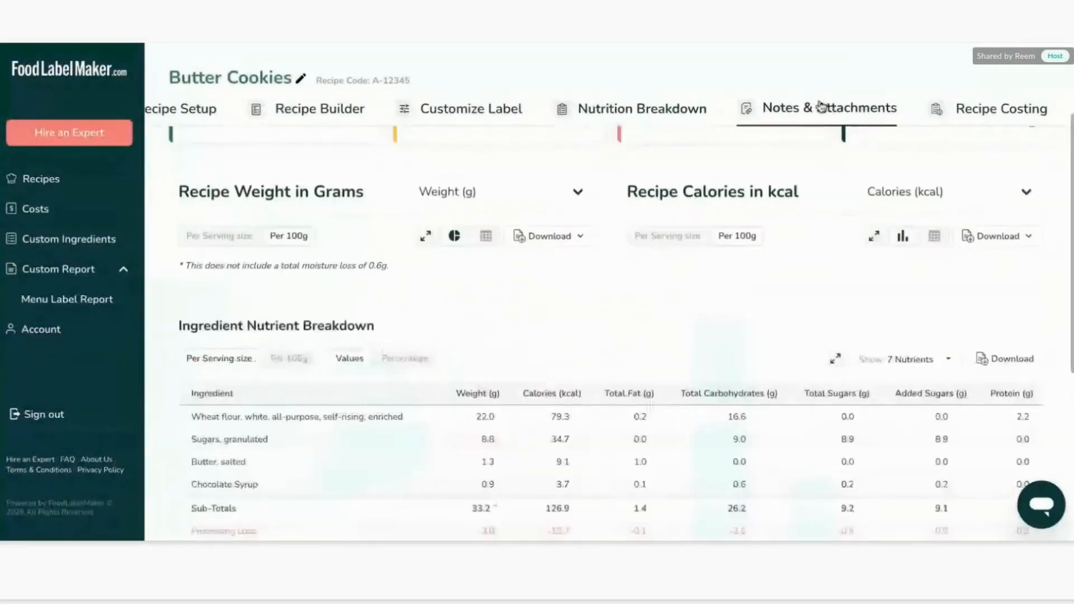
pyautogui.click(535, 325)
pyautogui.scroll(-3, 535, 325)
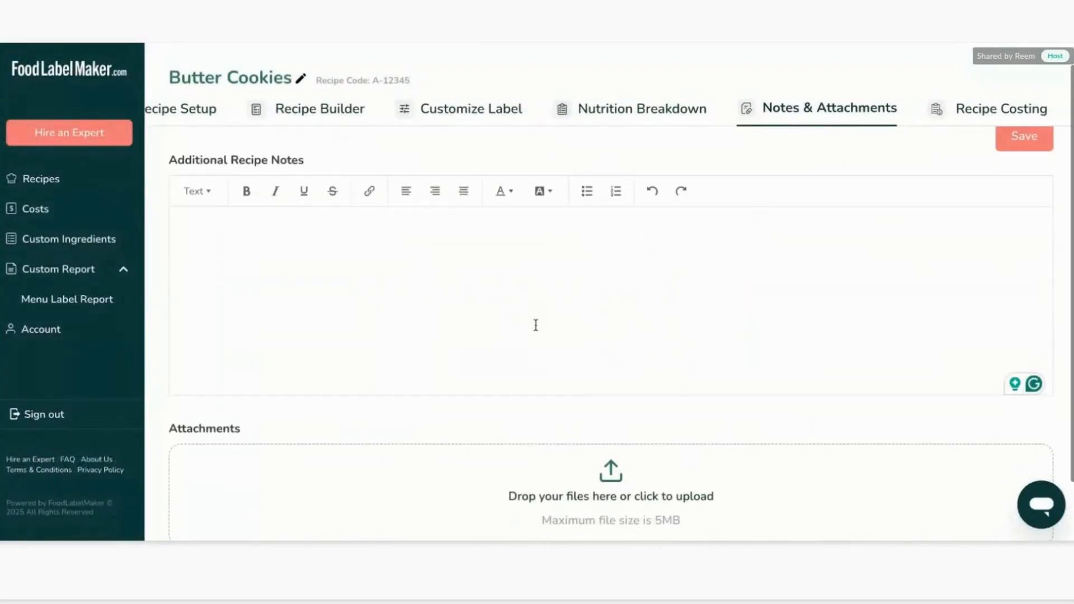
pyautogui.scroll(3, 536, 325)
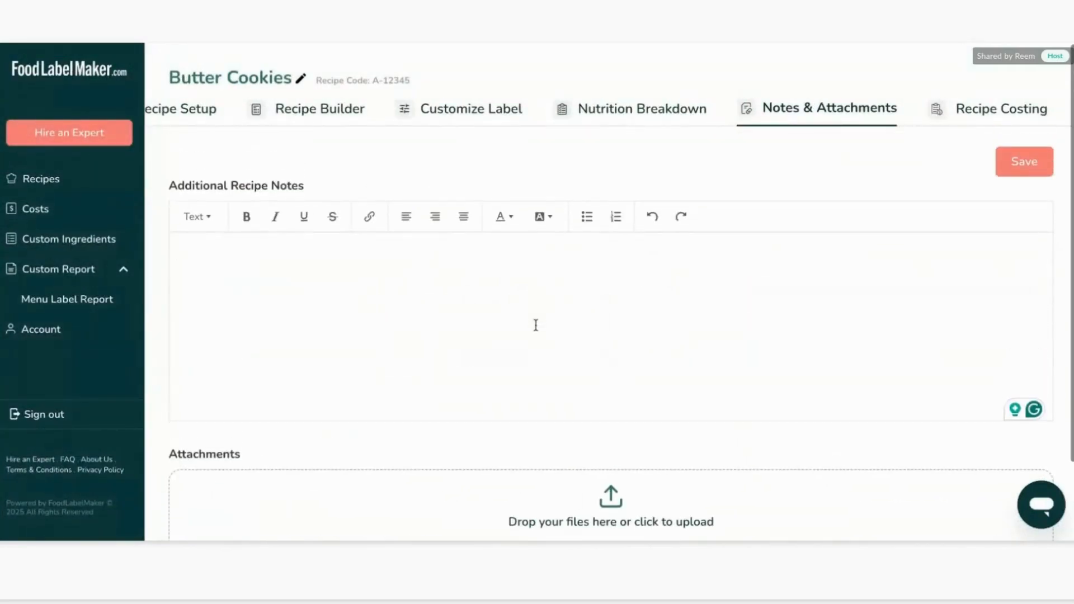
# Open the Recipe Costing tab and review the ingredient costs.
pyautogui.click(966, 109)
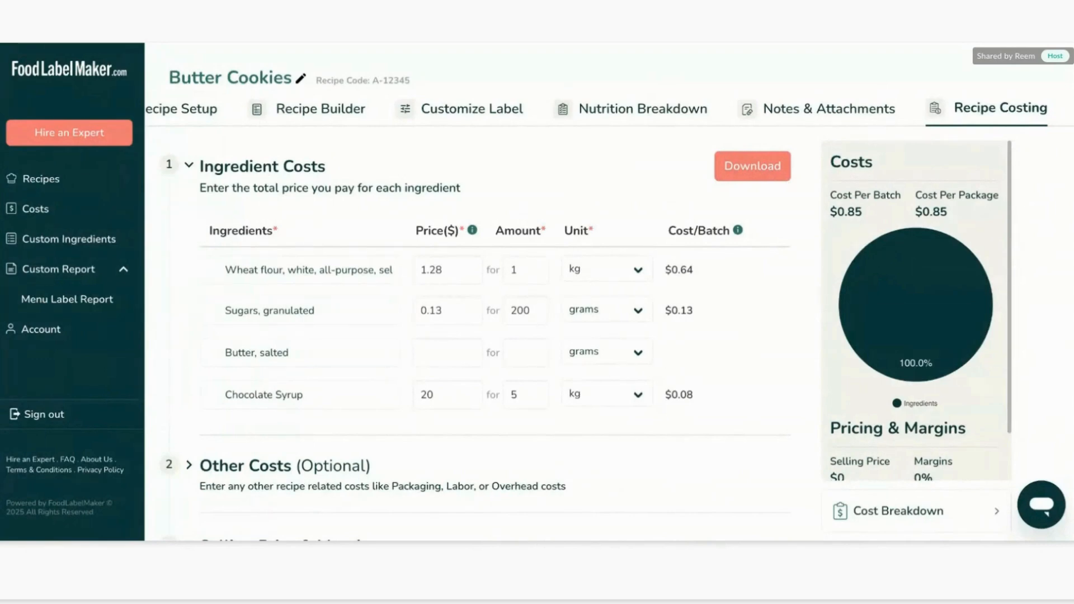
pyautogui.scroll(-1, 511, 330)
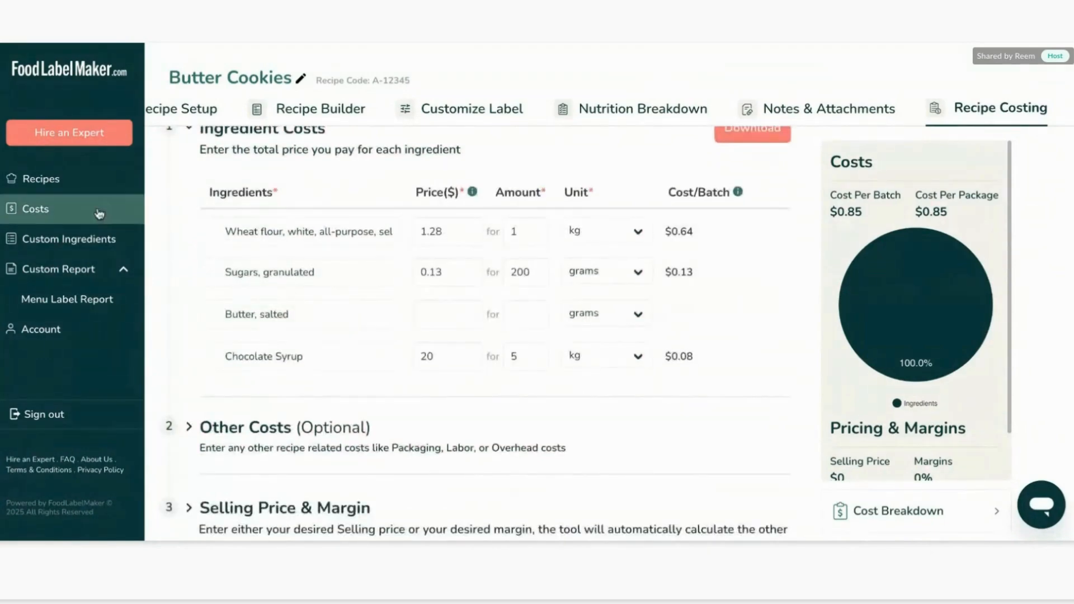
pyautogui.click(62, 210)
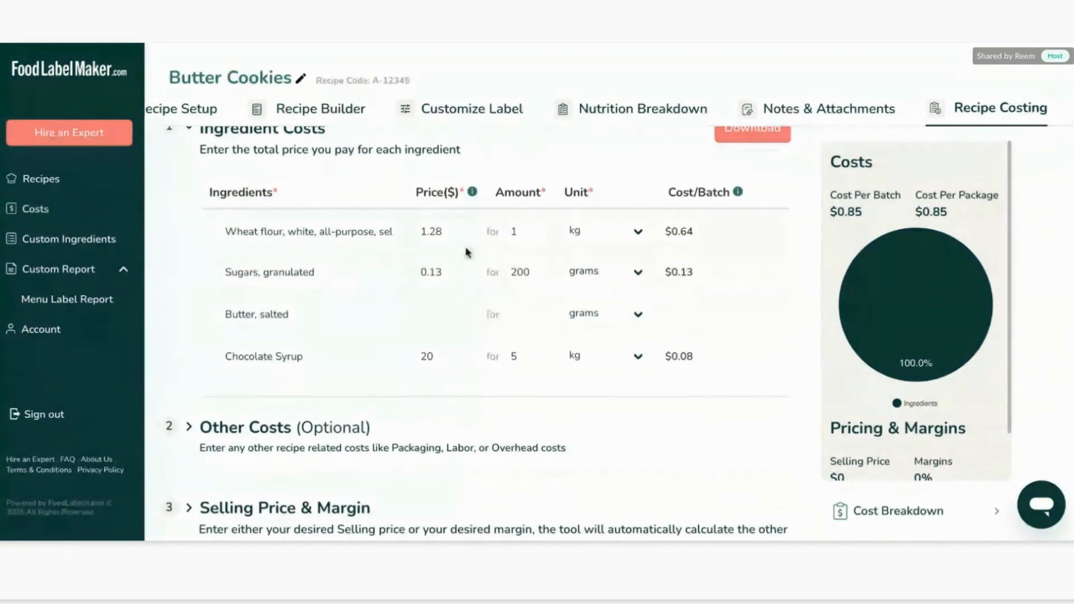
# Set the wheat flour price to 30 and the salted butter price to 17 for 100 grams.
pyautogui.moveTo(458, 232); pyautogui.dragTo(367, 235)
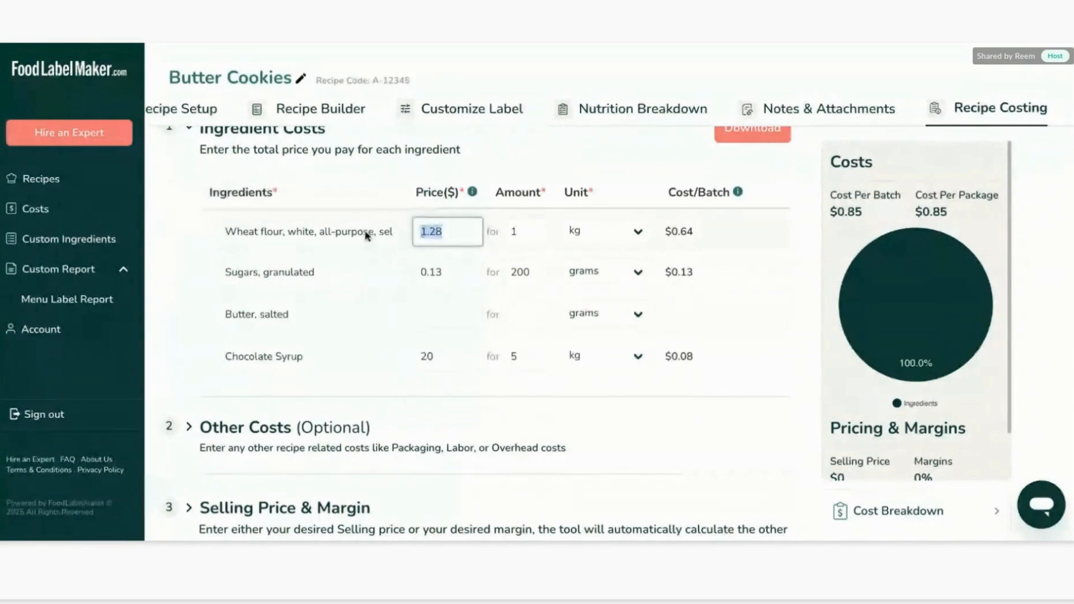
pyautogui.write('1')
pyautogui.click(456, 314)
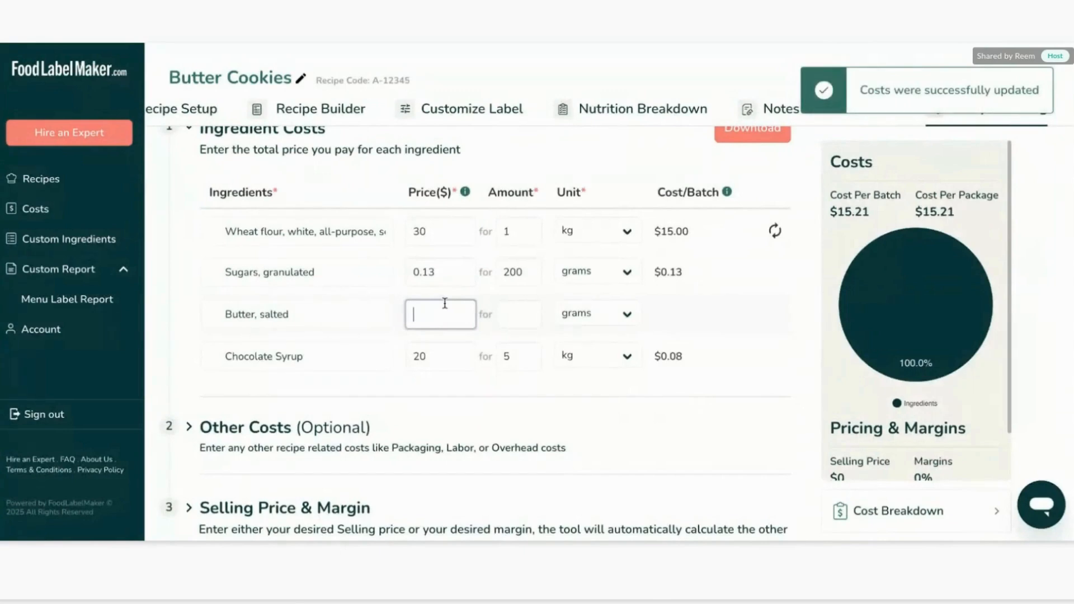
pyautogui.write('7')
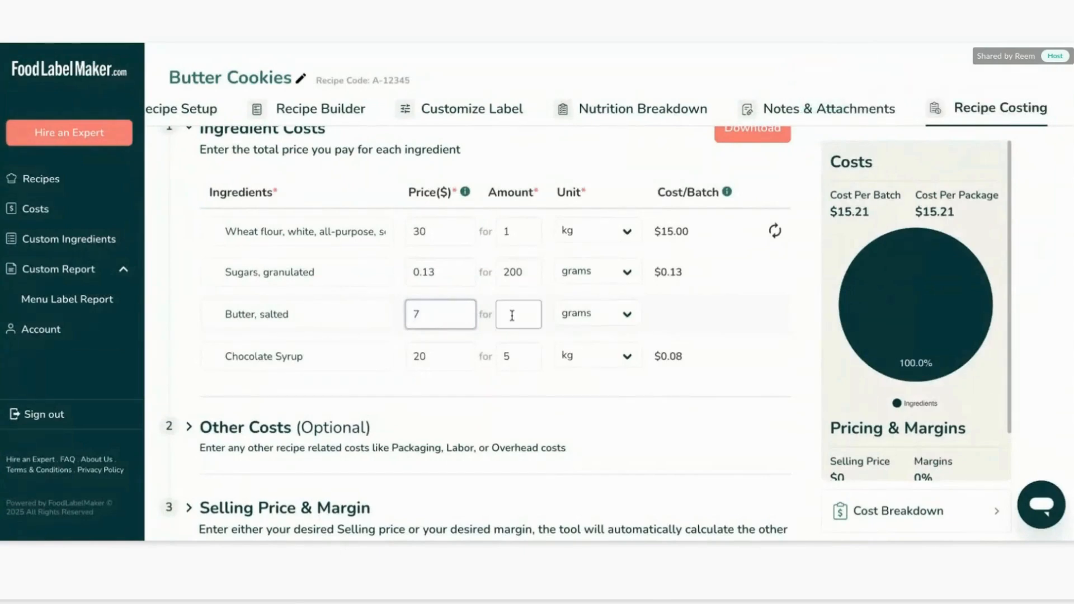
pyautogui.write('1')
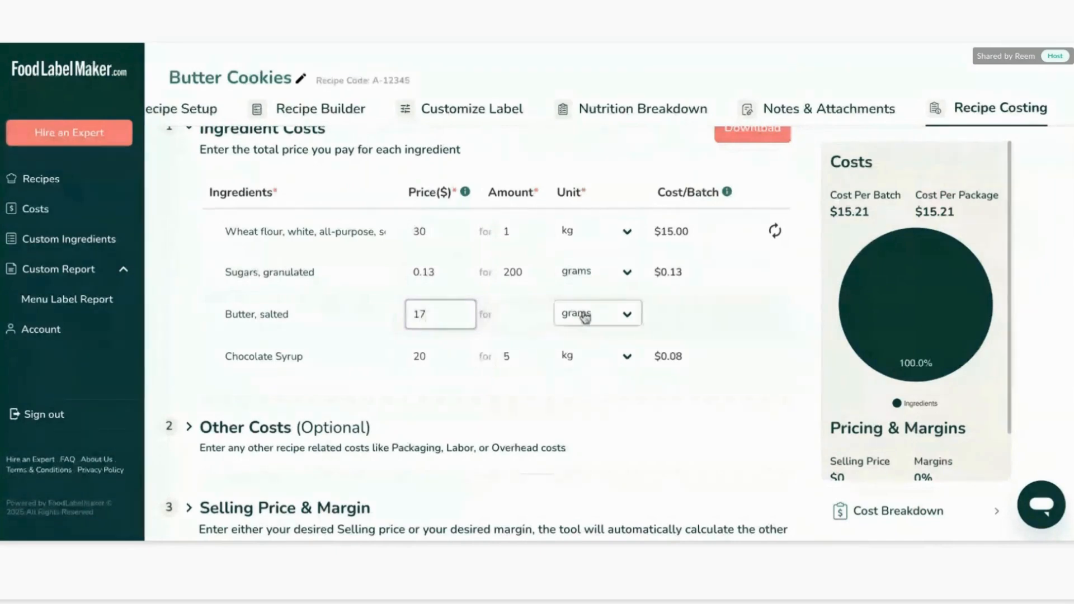
pyautogui.click(526, 319)
pyautogui.write('100')
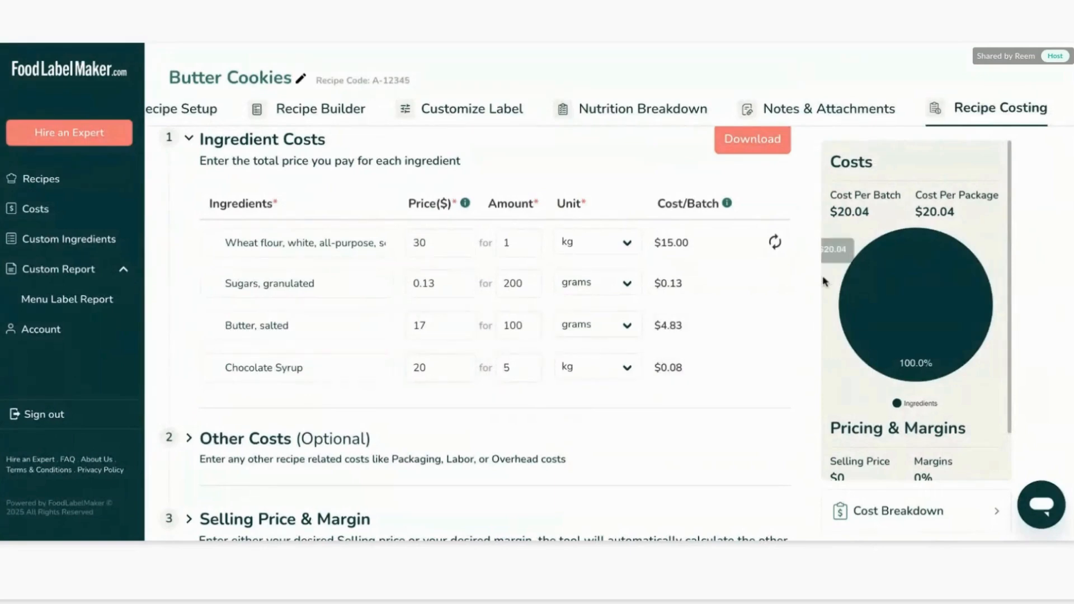
# Expand the Other Costs section and start adding a packaging cost.
pyautogui.scroll(-1, 751, 402)
pyautogui.click(419, 421)
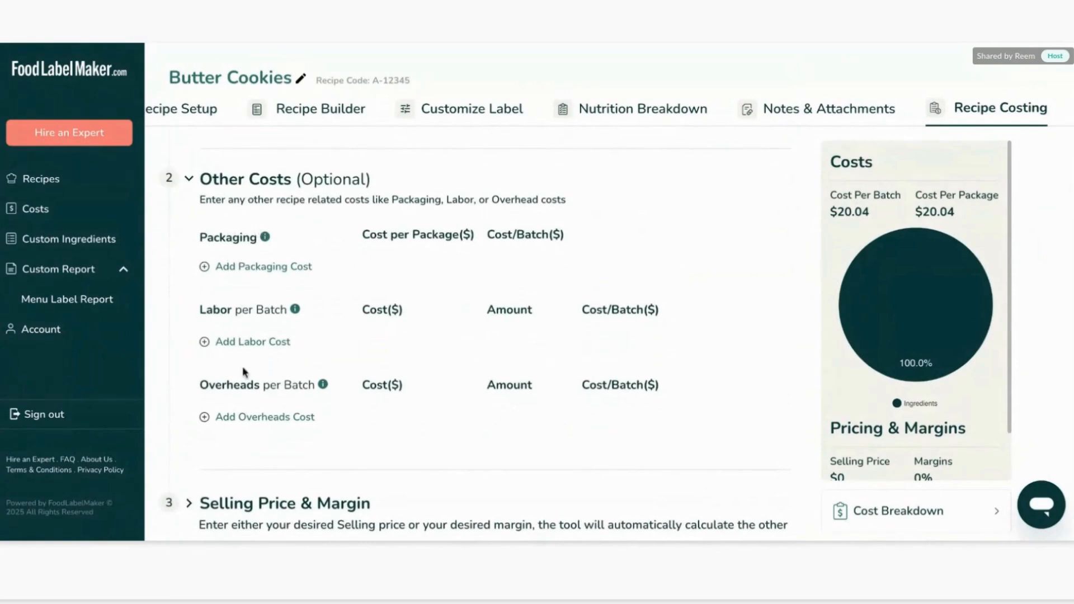
pyautogui.click(244, 271)
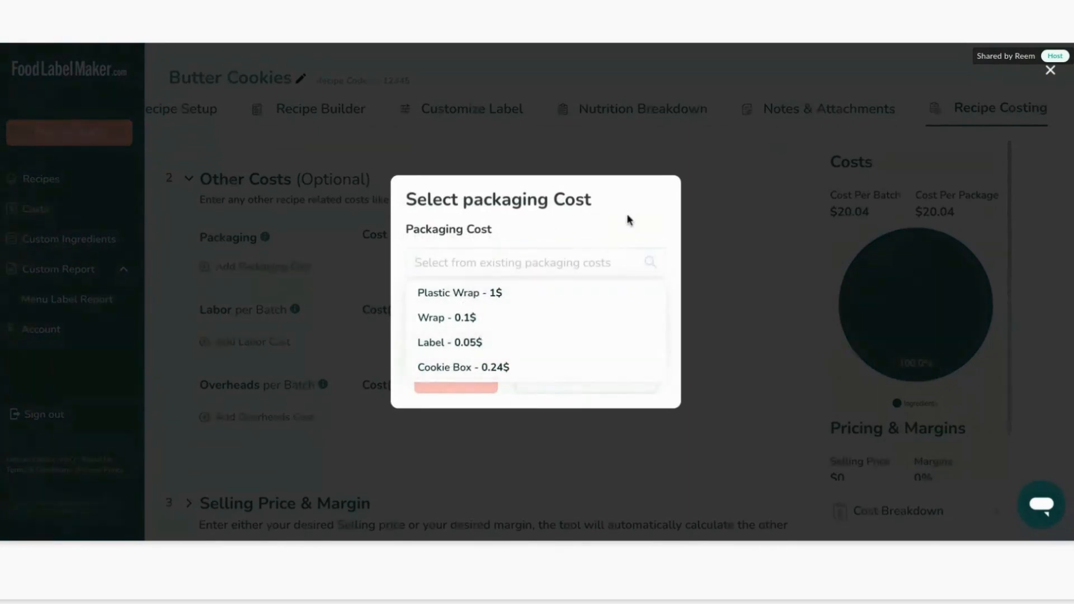
pyautogui.click(628, 219)
pyautogui.click(555, 377)
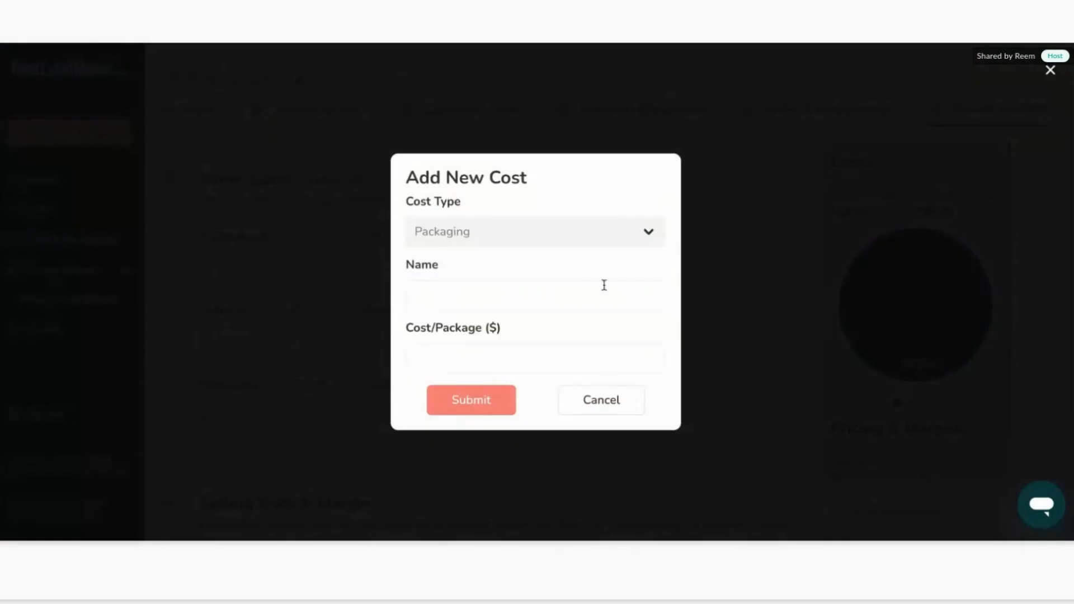
pyautogui.click(592, 409)
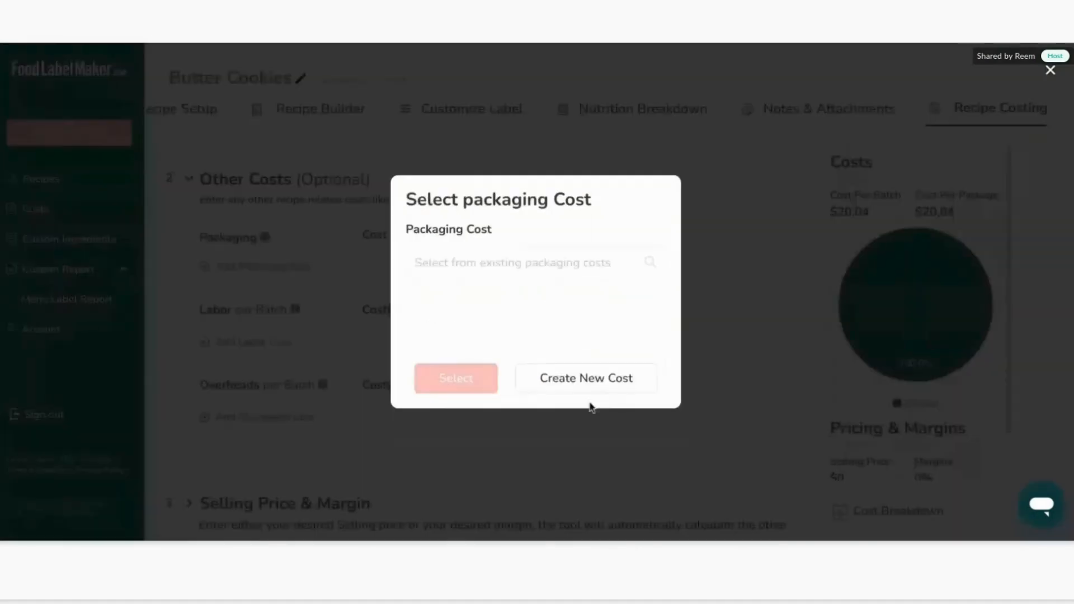
# Add the existing Plastic Wrap packaging cost to the recipe.
pyautogui.click(522, 271)
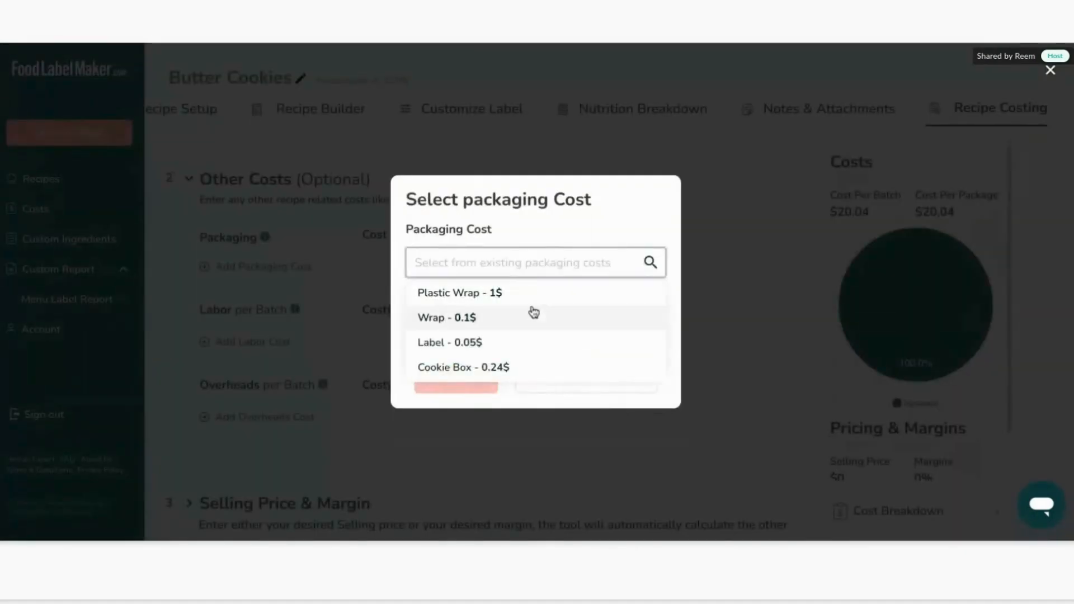
pyautogui.scroll(-3, 532, 319)
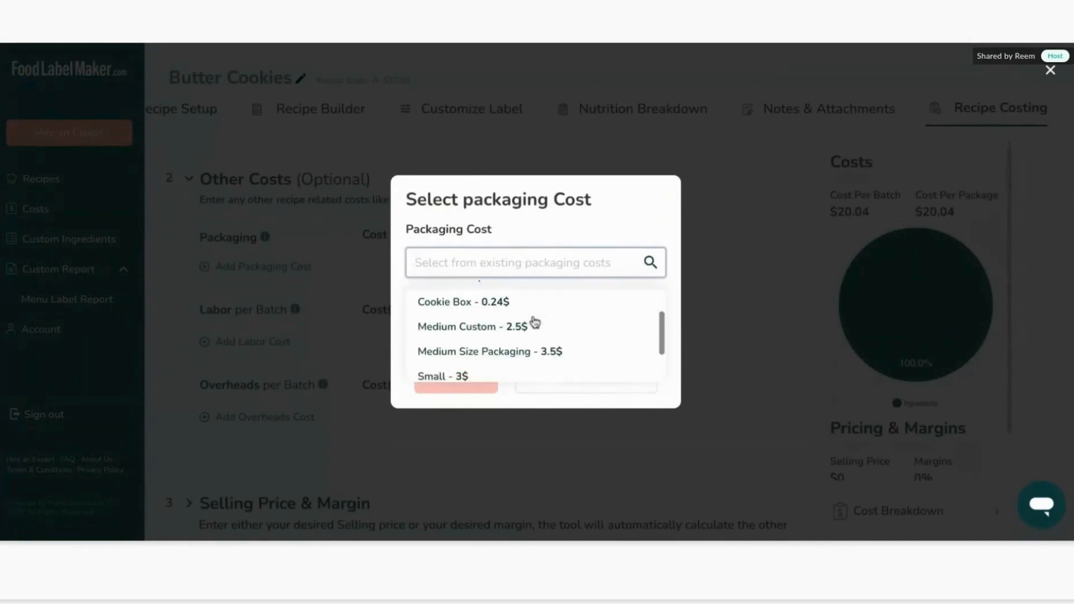
pyautogui.scroll(-2, 534, 322)
pyautogui.scroll(4, 528, 305)
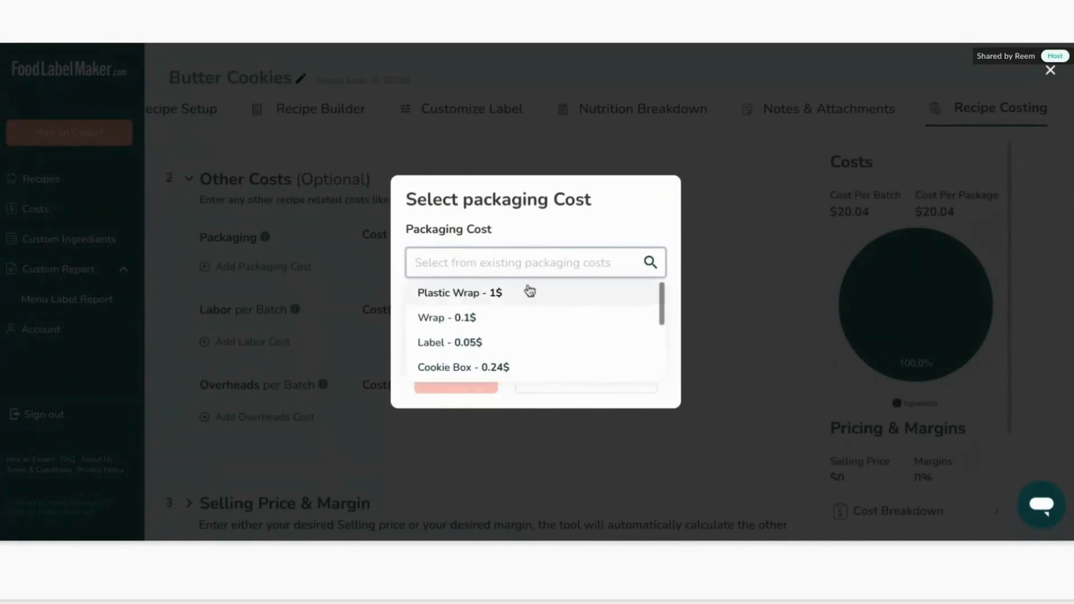
pyautogui.click(522, 295)
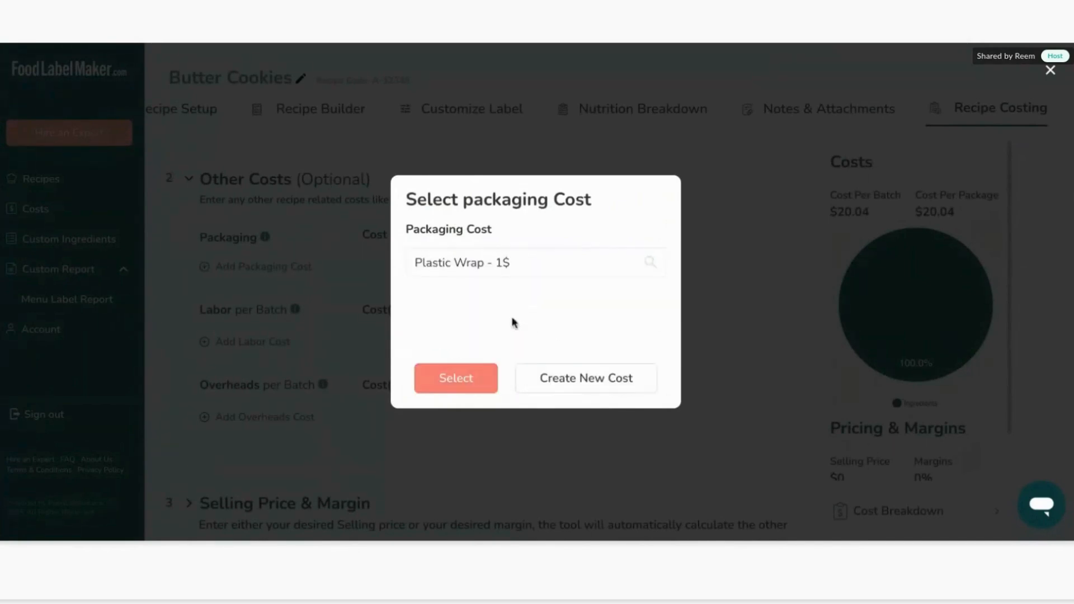
pyautogui.click(467, 369)
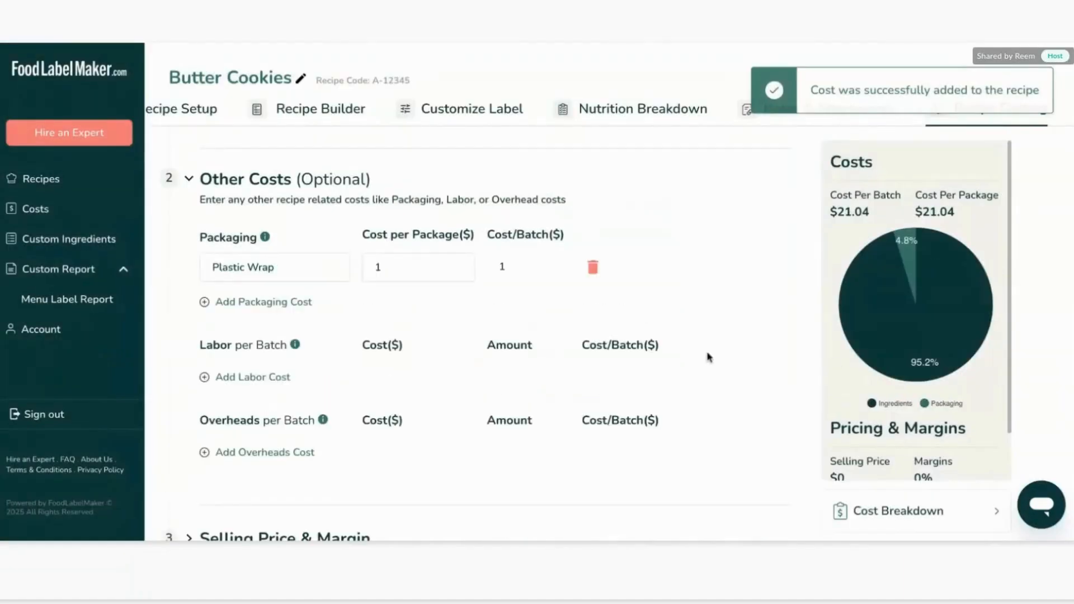
# Add the Baker labor cost to the recipe with an amount of 1.
pyautogui.scroll(-1, 387, 314)
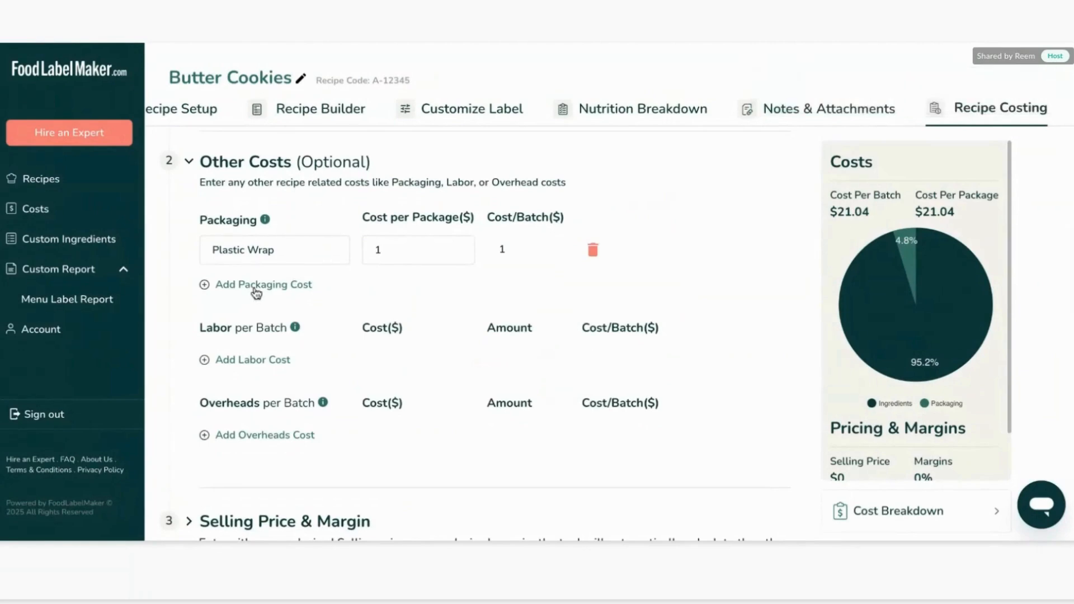
pyautogui.scroll(-1, 256, 291)
pyautogui.click(241, 318)
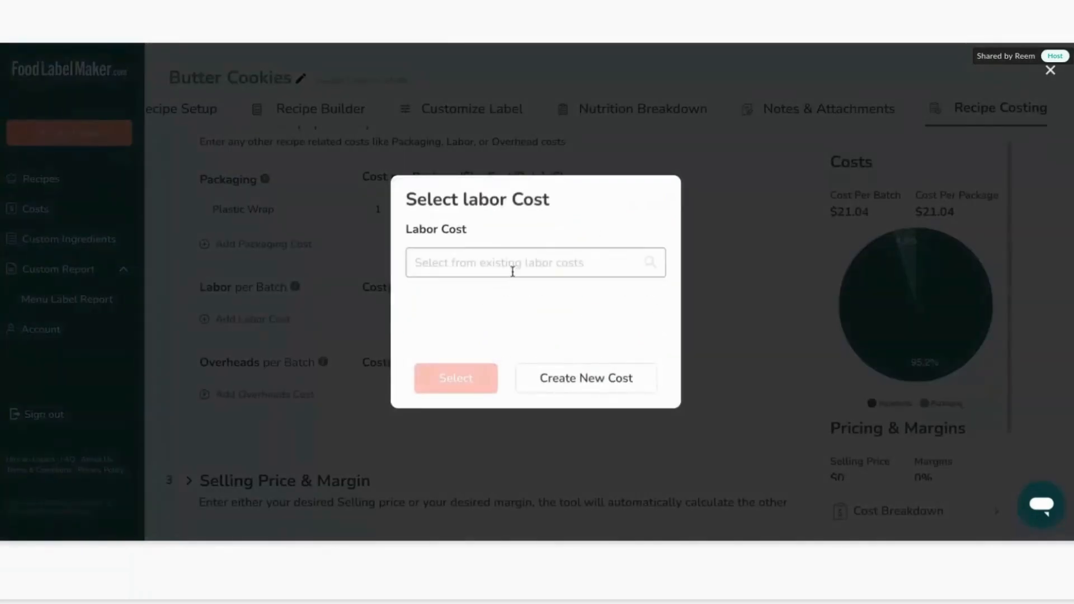
pyautogui.click(503, 263)
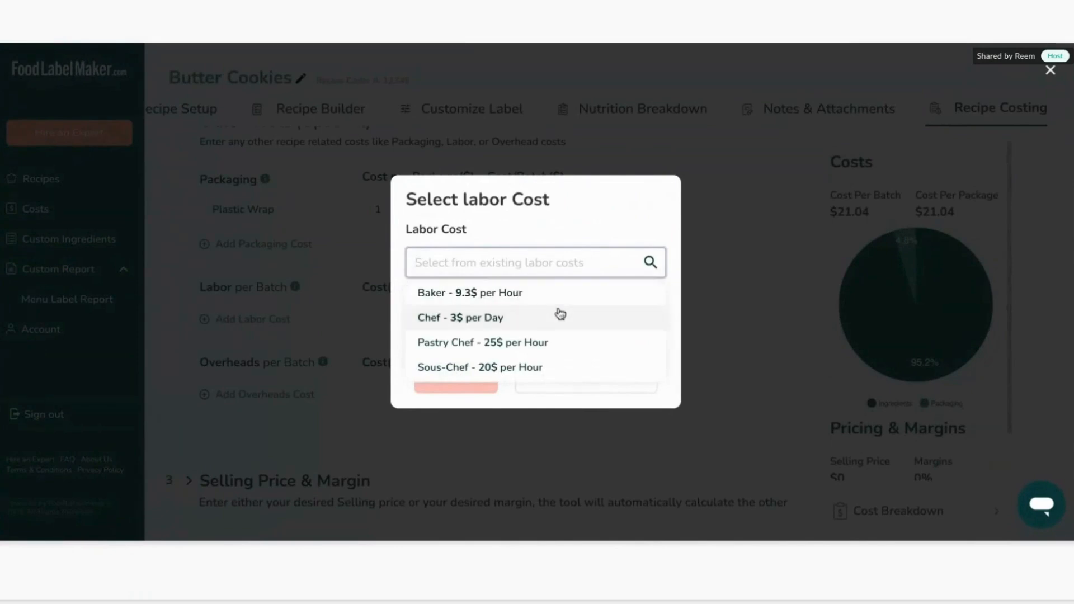
pyautogui.click(578, 295)
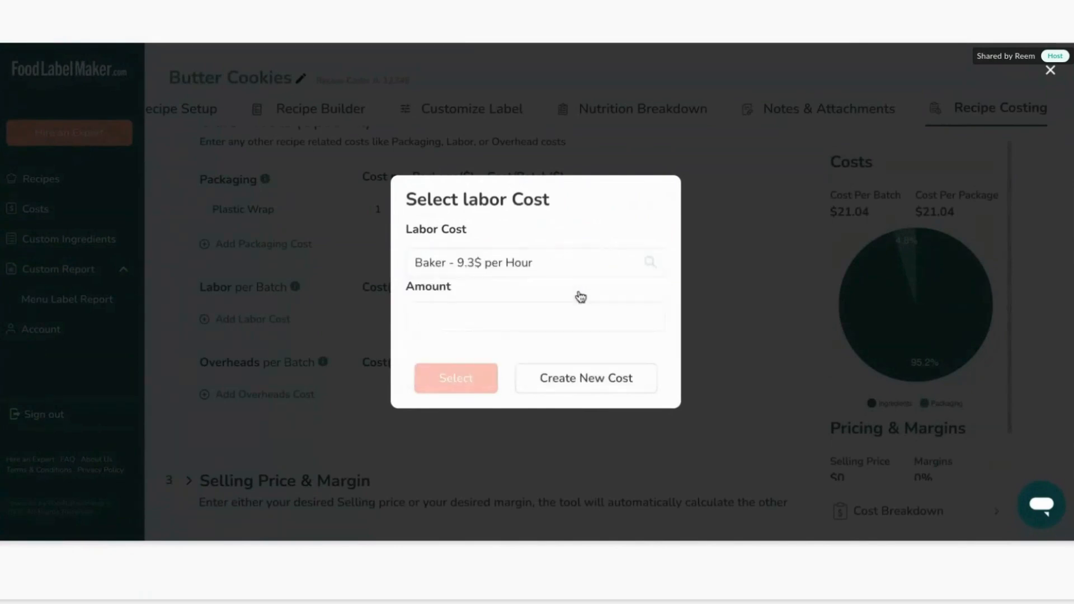
pyautogui.click(469, 333)
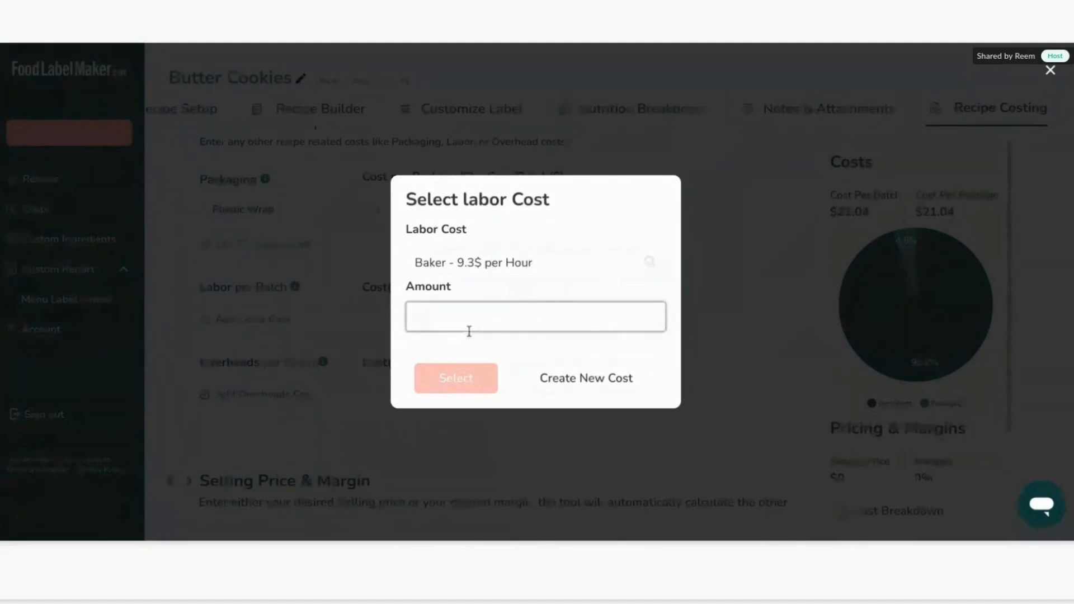
pyautogui.write('1')
pyautogui.click(456, 384)
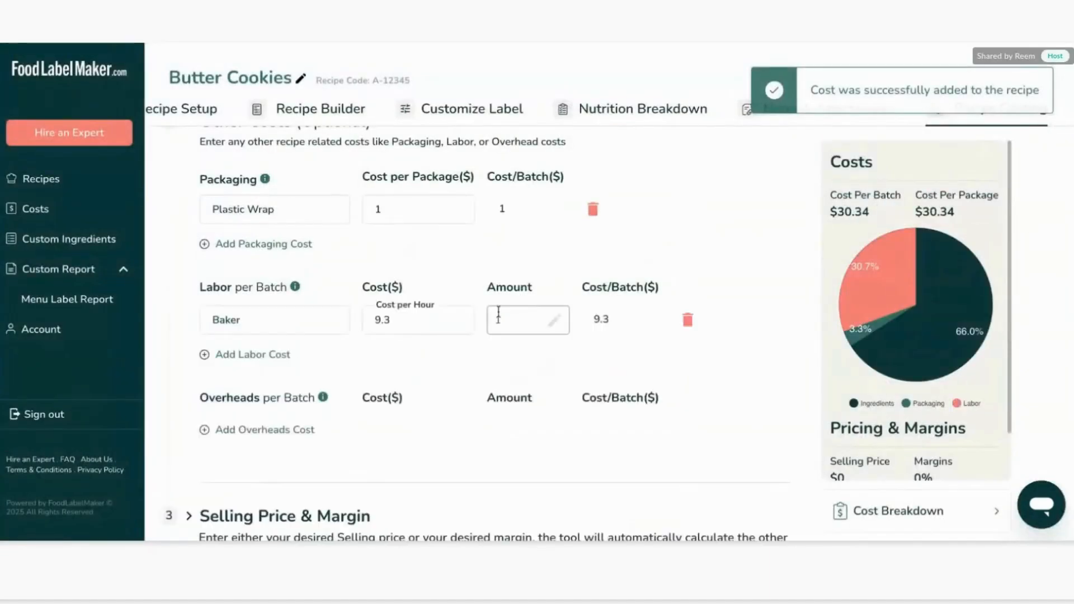
# Add the Gas overheads cost to the recipe with an amount of 1.
pyautogui.click(269, 405)
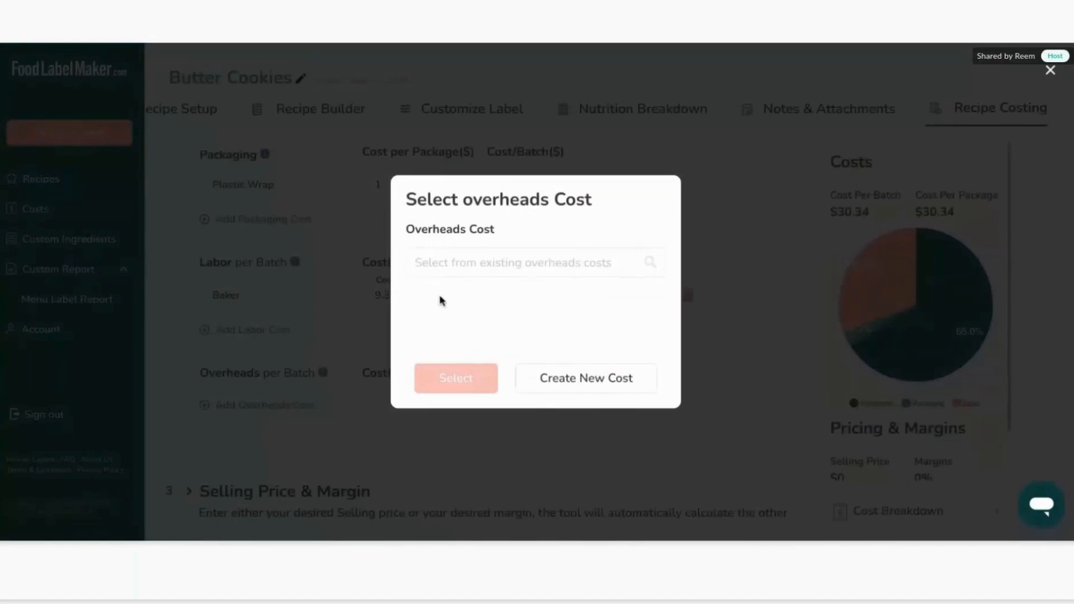
pyautogui.click(447, 261)
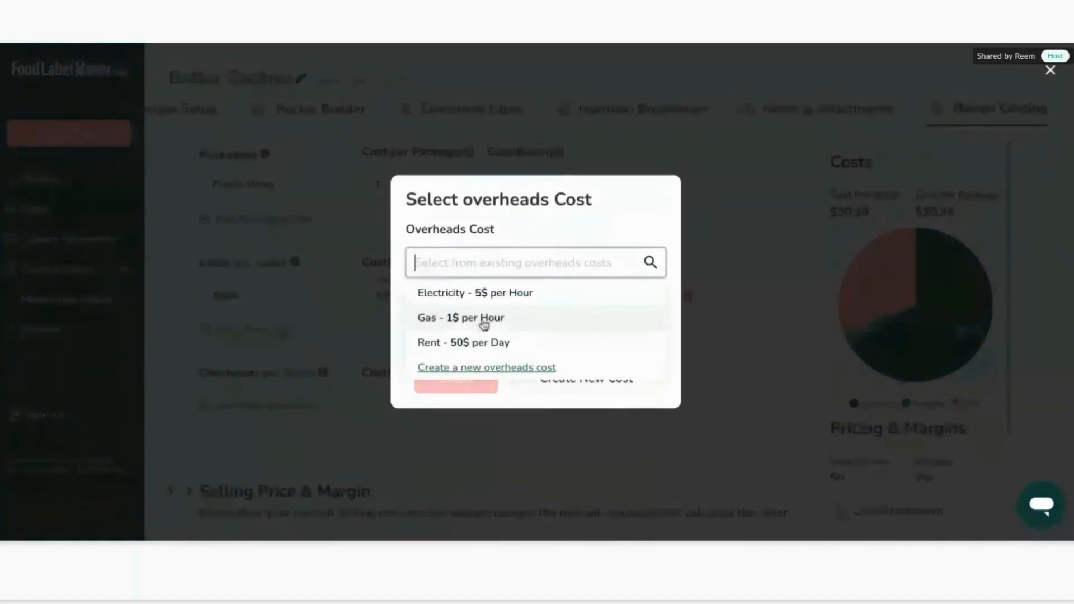
pyautogui.click(484, 319)
pyautogui.write('1')
pyautogui.click(467, 379)
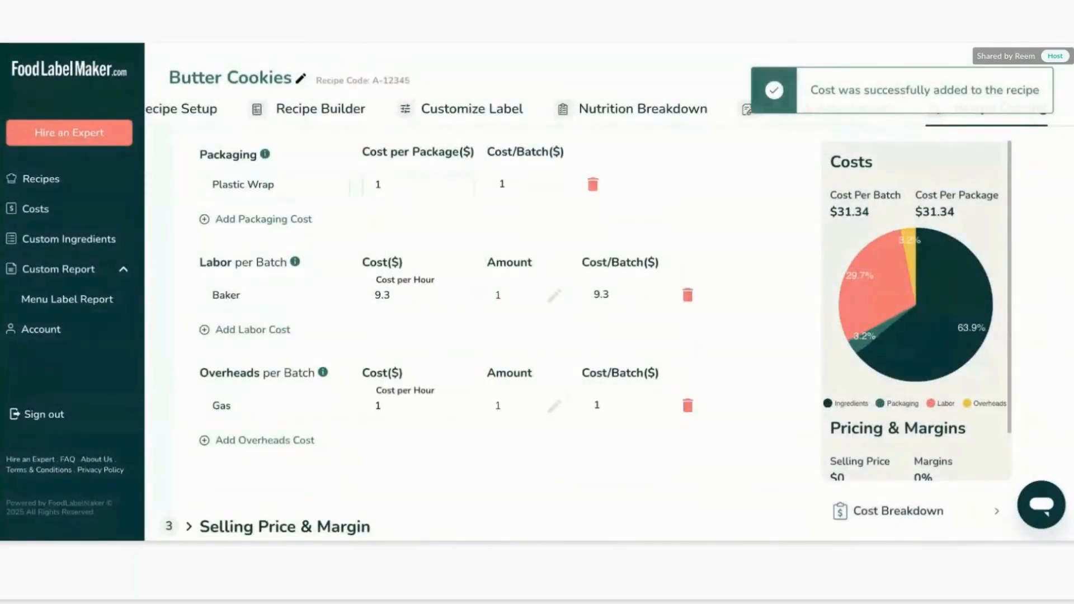
# Expand the Selling Price & Margin section and set a desired margin of 50%.
pyautogui.moveTo(905, 253)
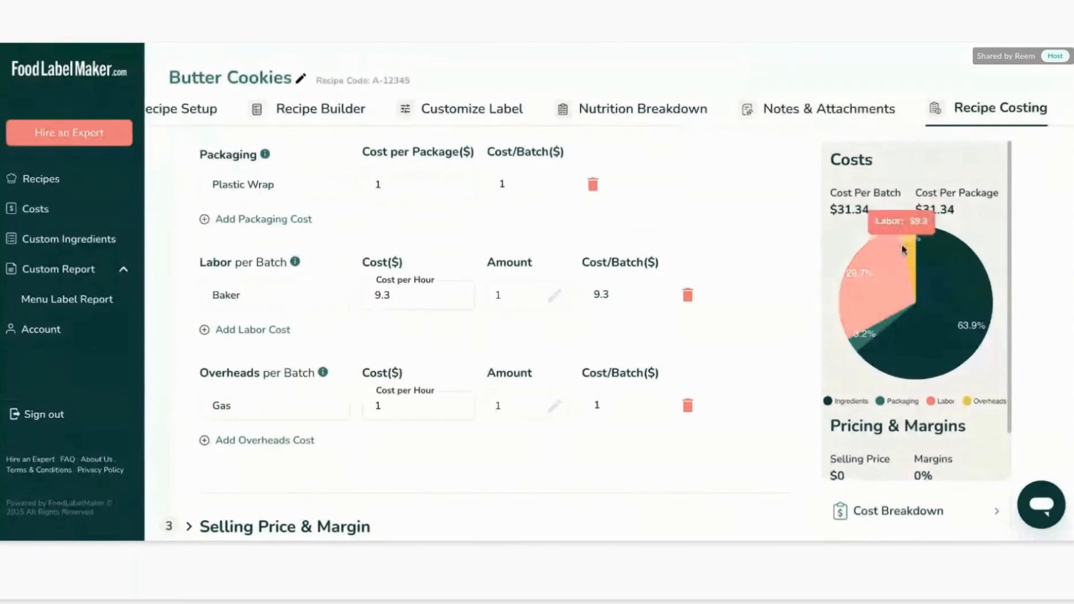
pyautogui.scroll(-1, 901, 247)
pyautogui.scroll(-1, 716, 402)
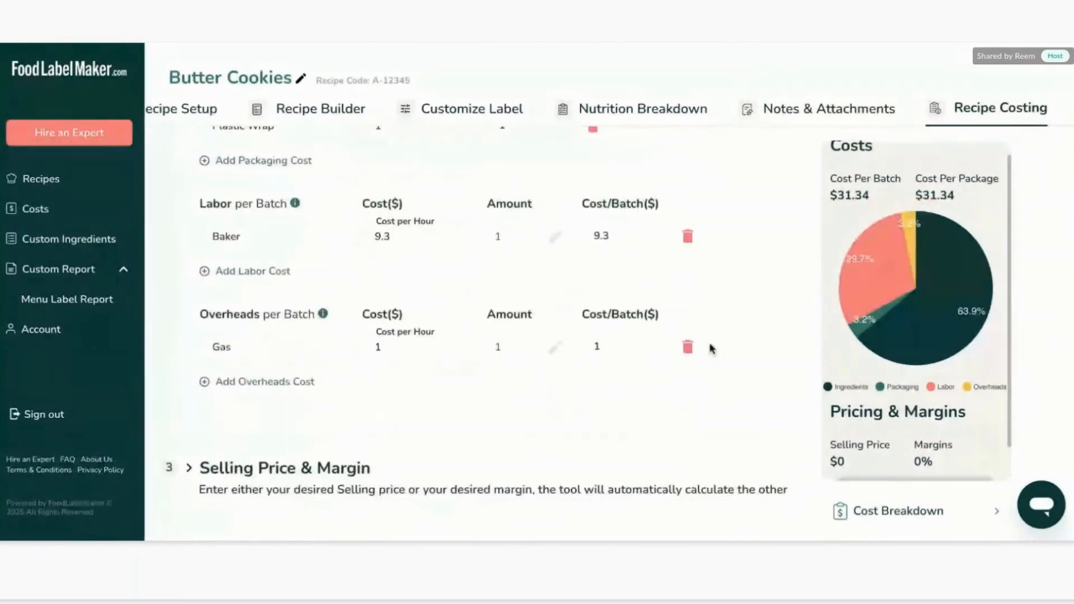
pyautogui.click(278, 469)
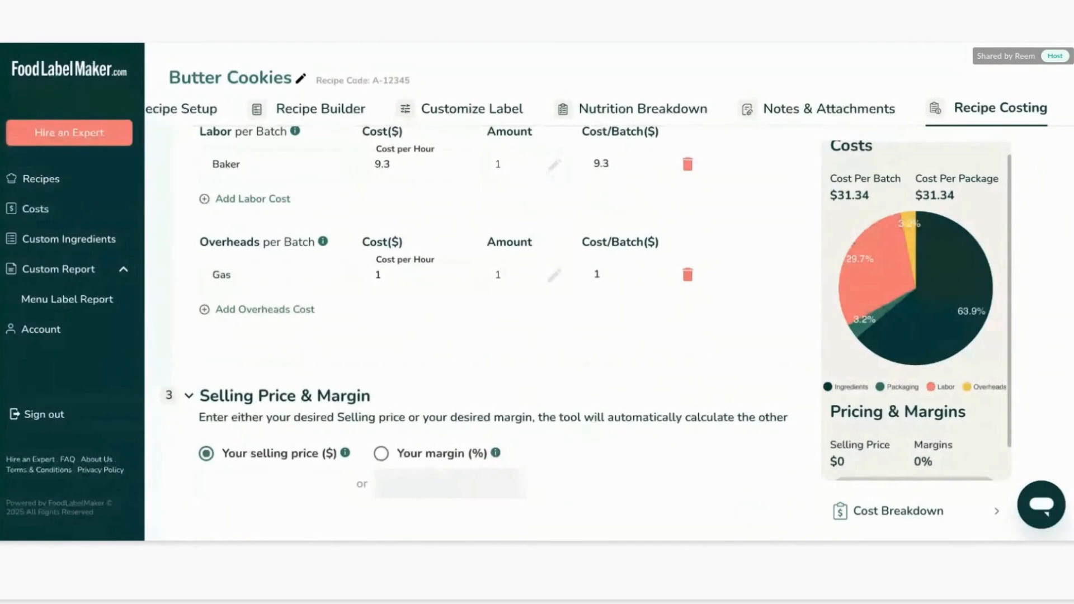
pyautogui.click(381, 454)
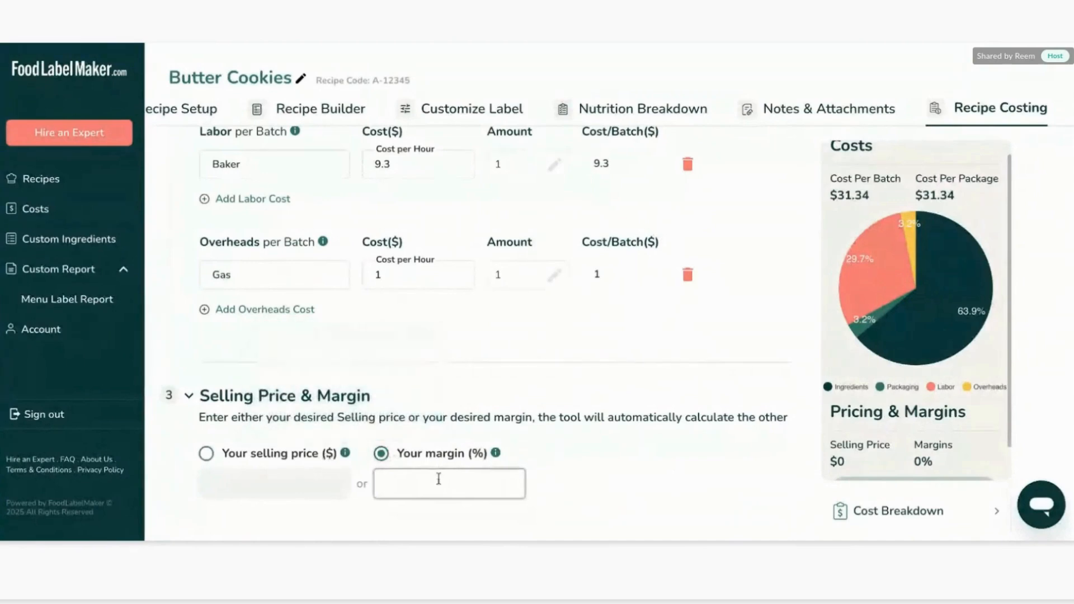
pyautogui.write('50')
pyautogui.click(627, 455)
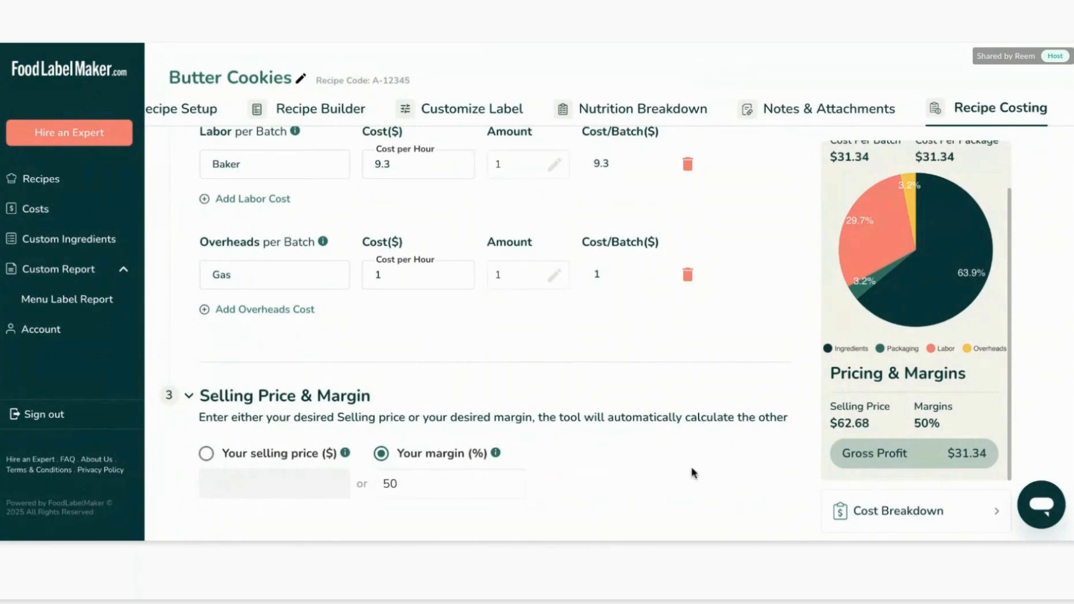
# Open the cost breakdown, expand each cost category to review the items, and go back to the recipe costing.
pyautogui.click(945, 512)
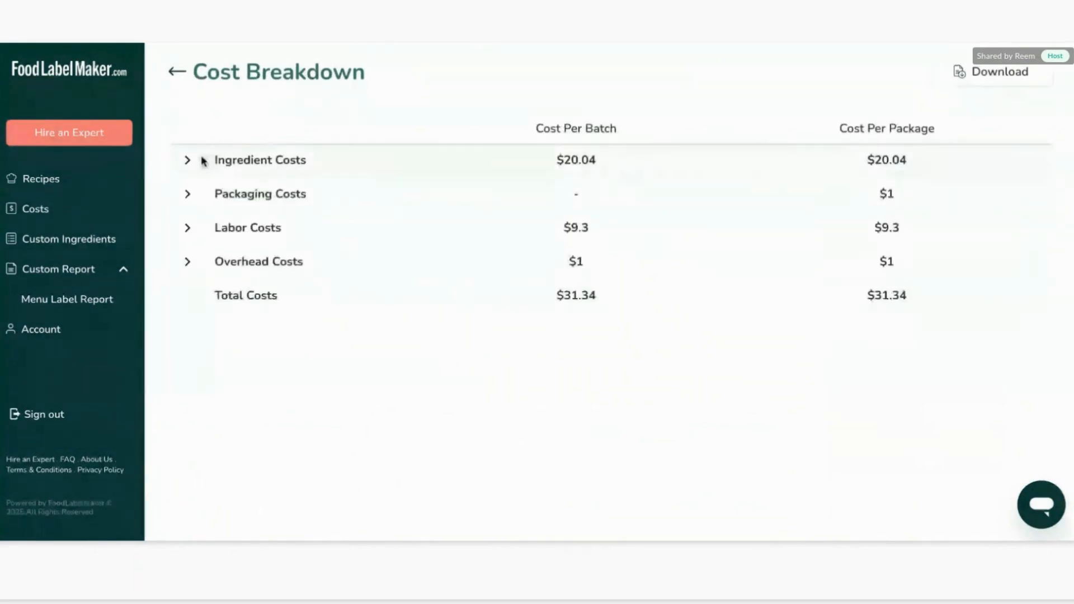
pyautogui.click(187, 160)
pyautogui.click(189, 318)
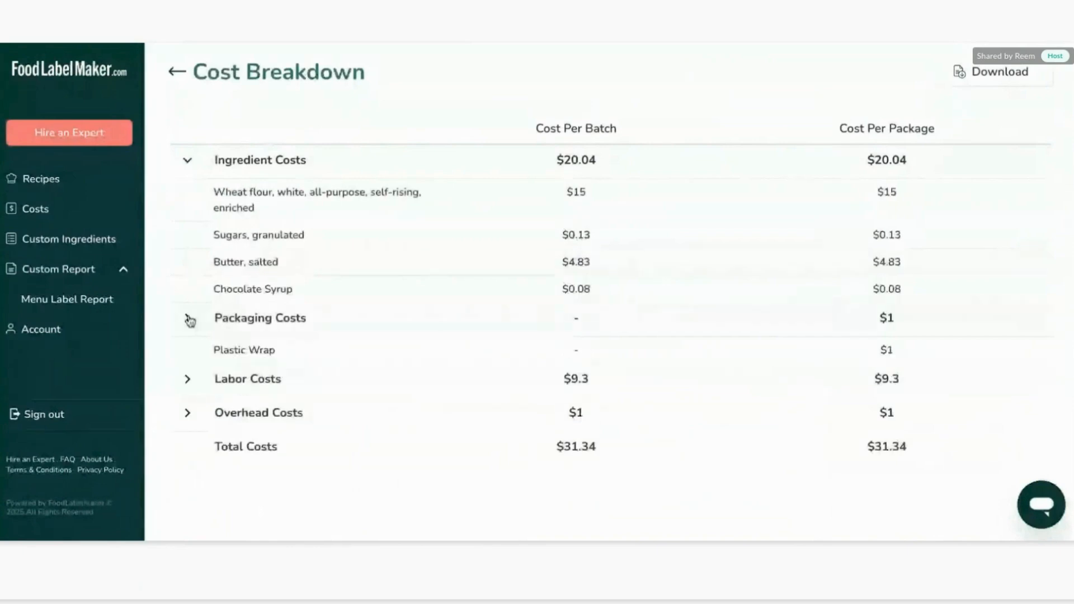
pyautogui.click(187, 379)
pyautogui.click(187, 439)
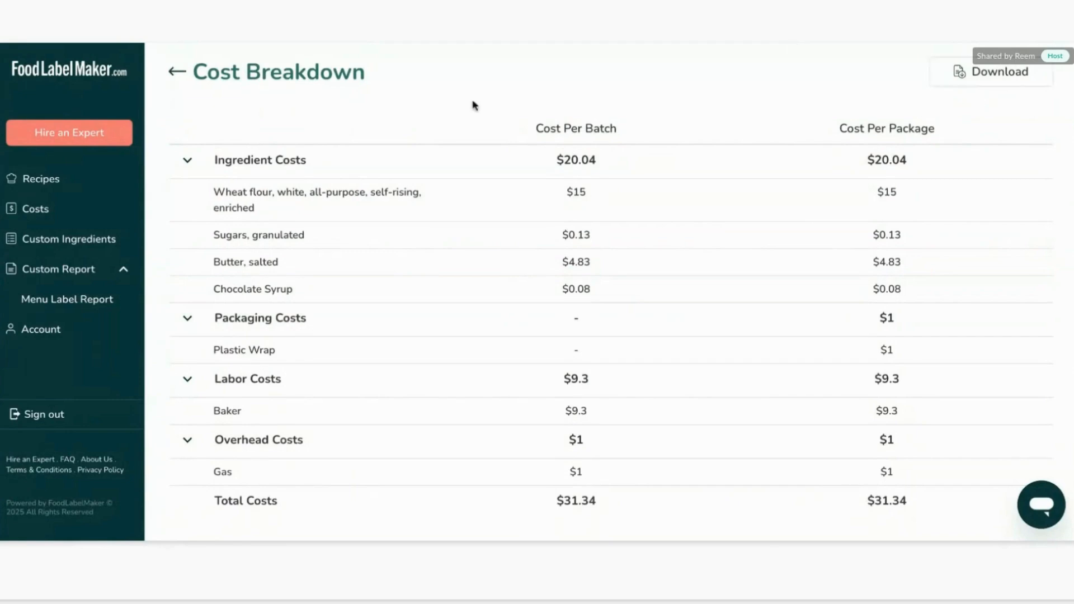
pyautogui.click(175, 73)
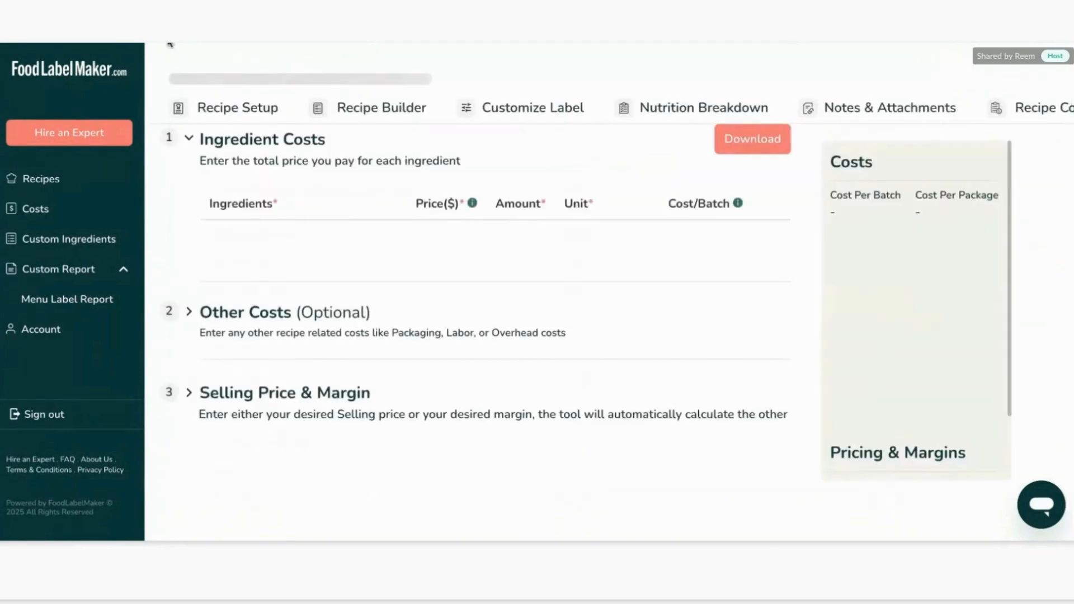